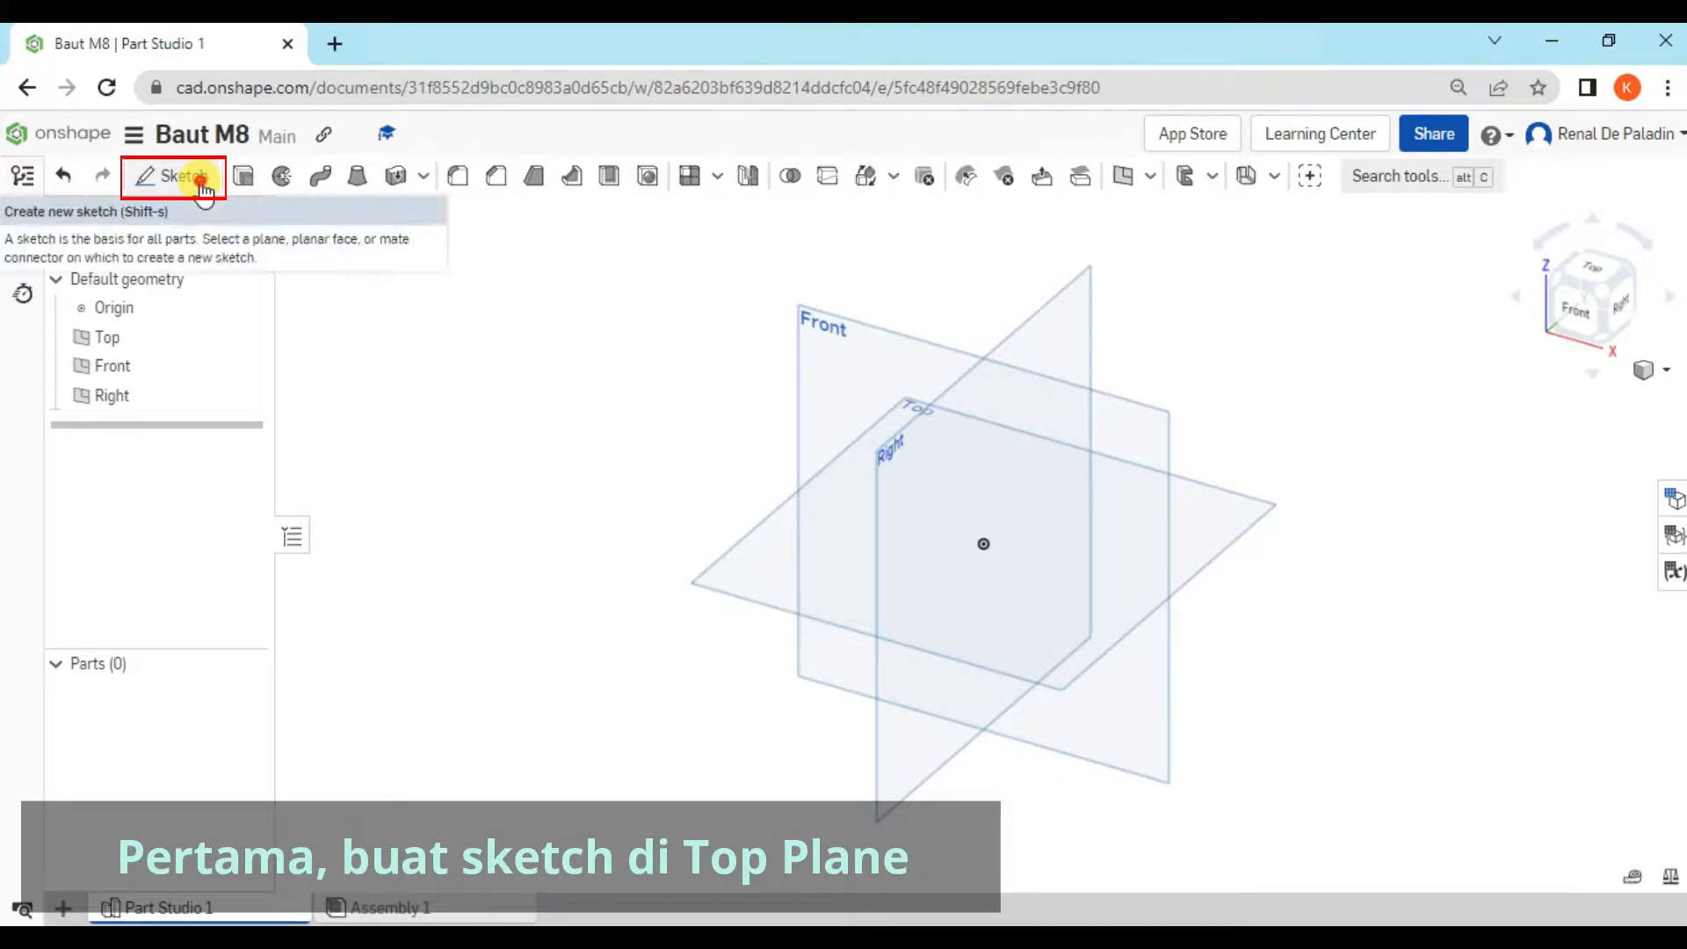
Start a new sketch on the Top plane, viewed normal to the sketch plane
left_click(202, 186)
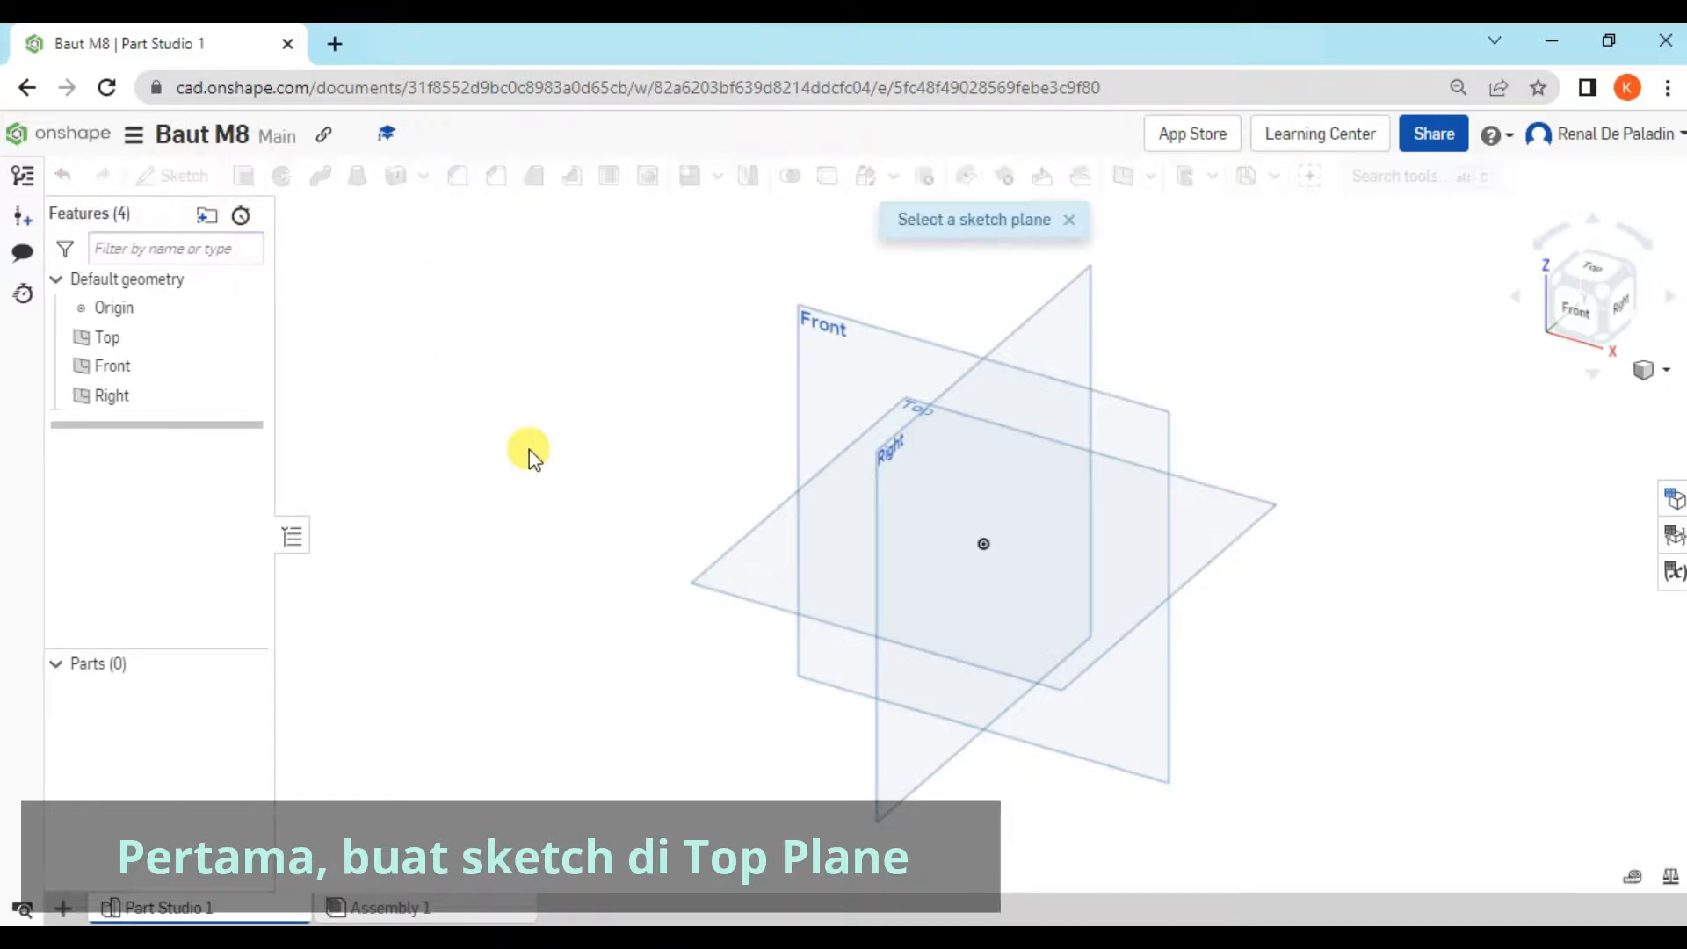
left_click(734, 559)
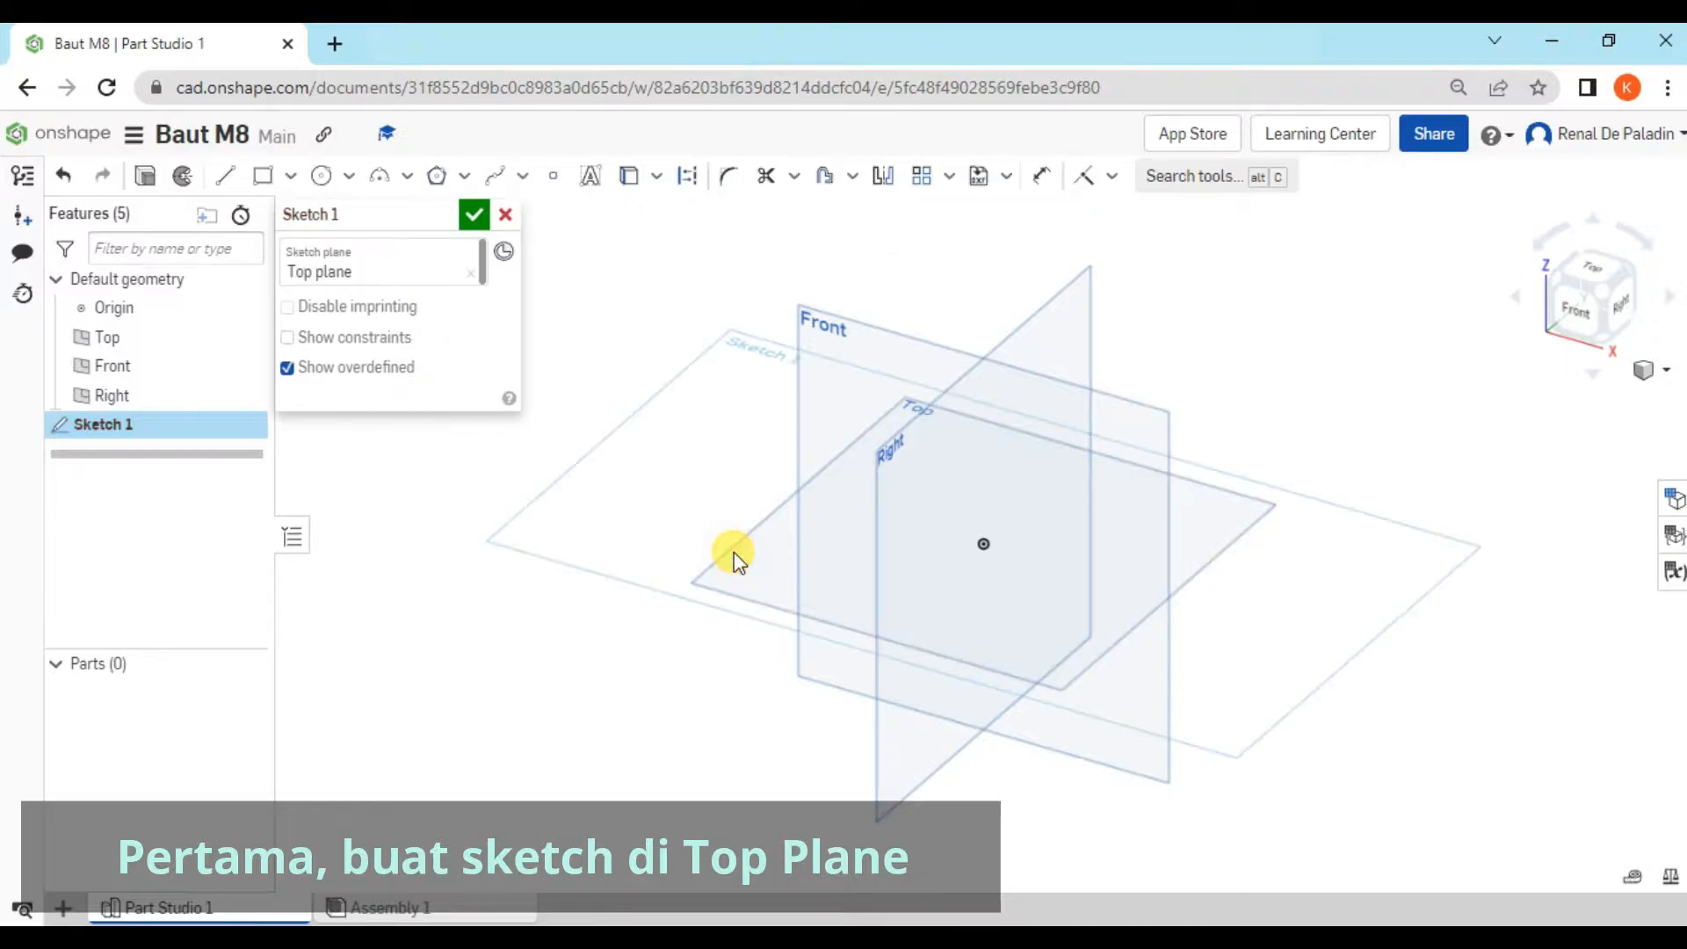
right_click(673, 400)
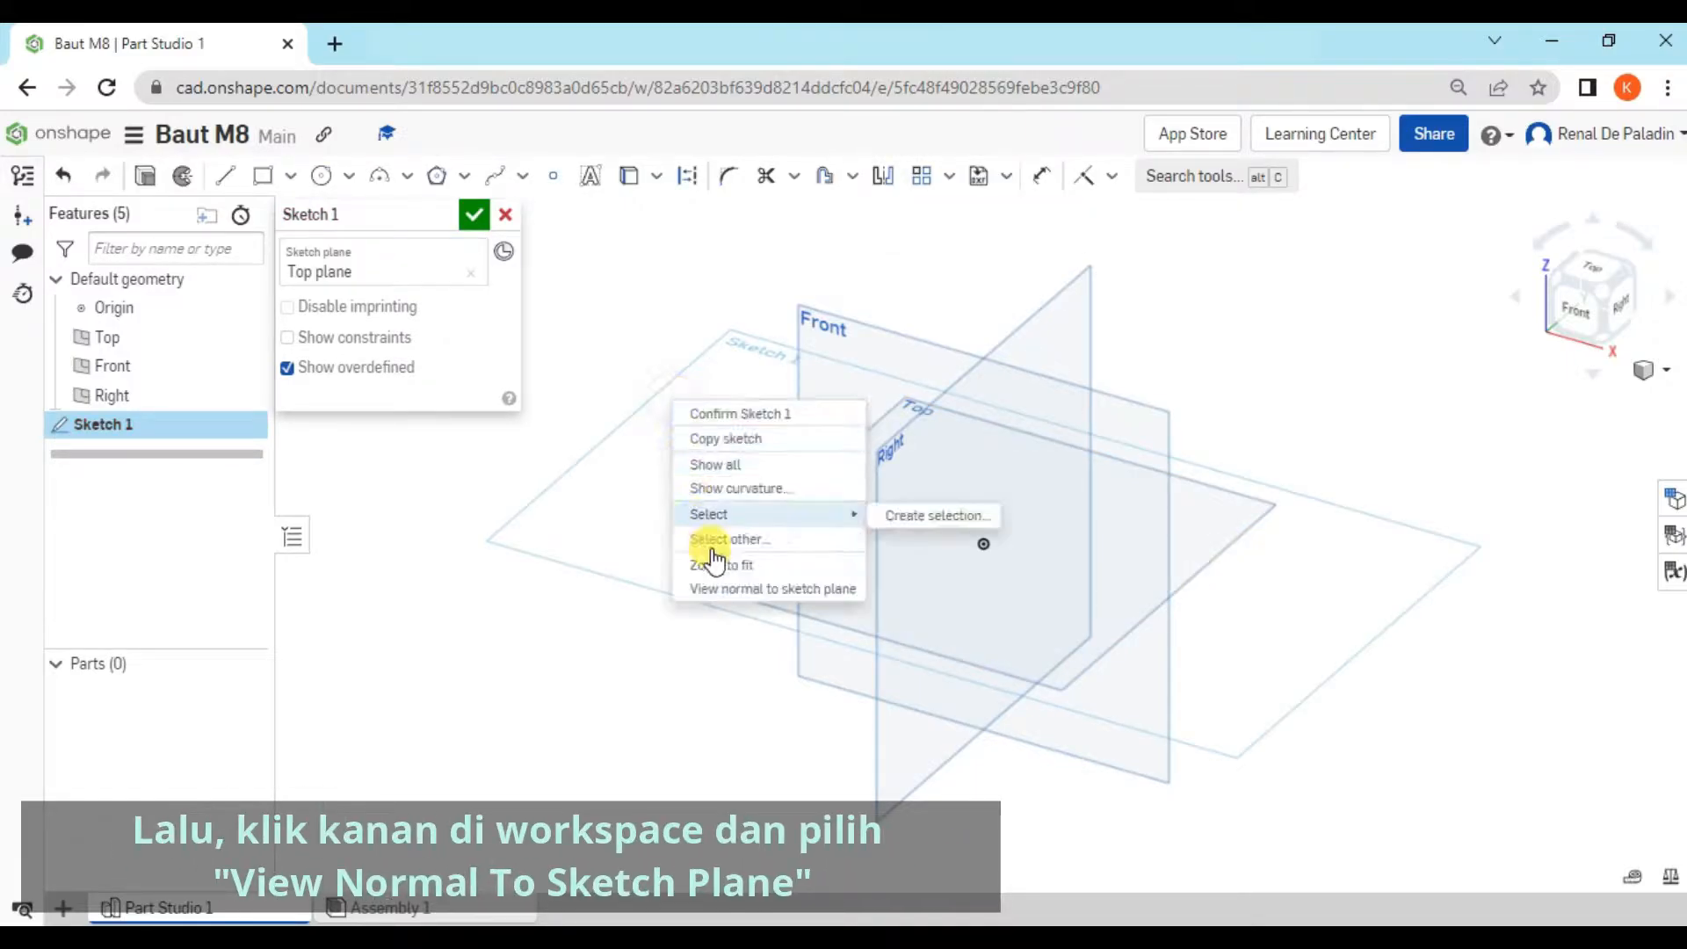
left_click(737, 583)
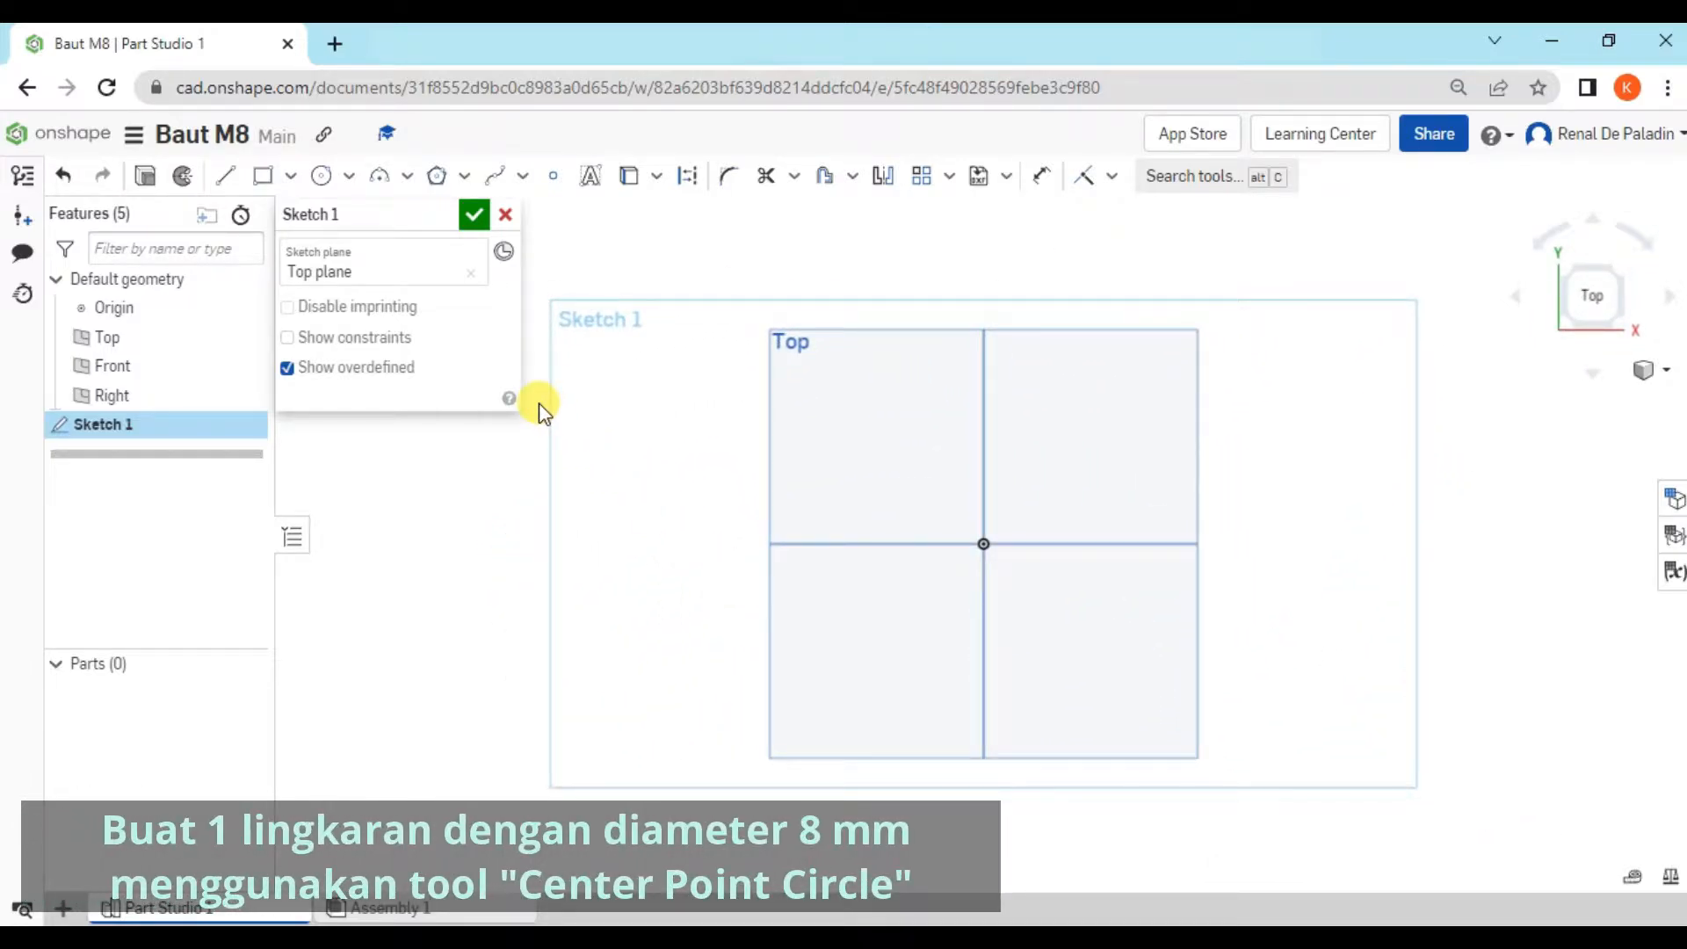
Sketch a centre-point circle of 8 mm diameter at the origin and finish the sketch
left_click(322, 180)
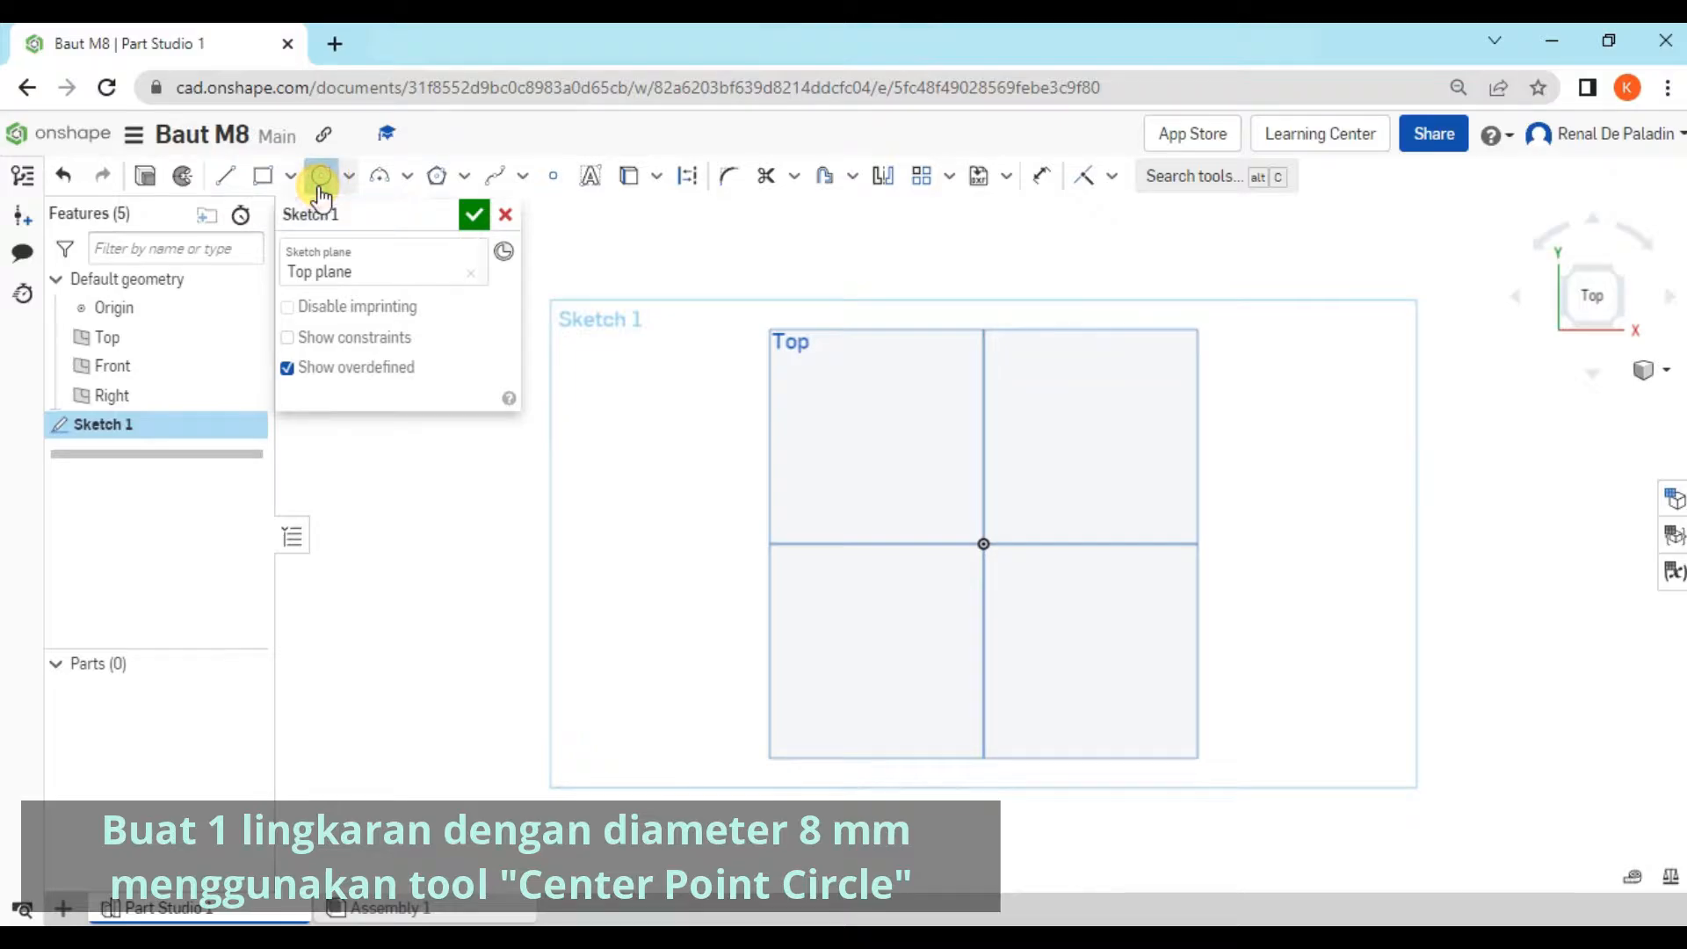
left_click(983, 544)
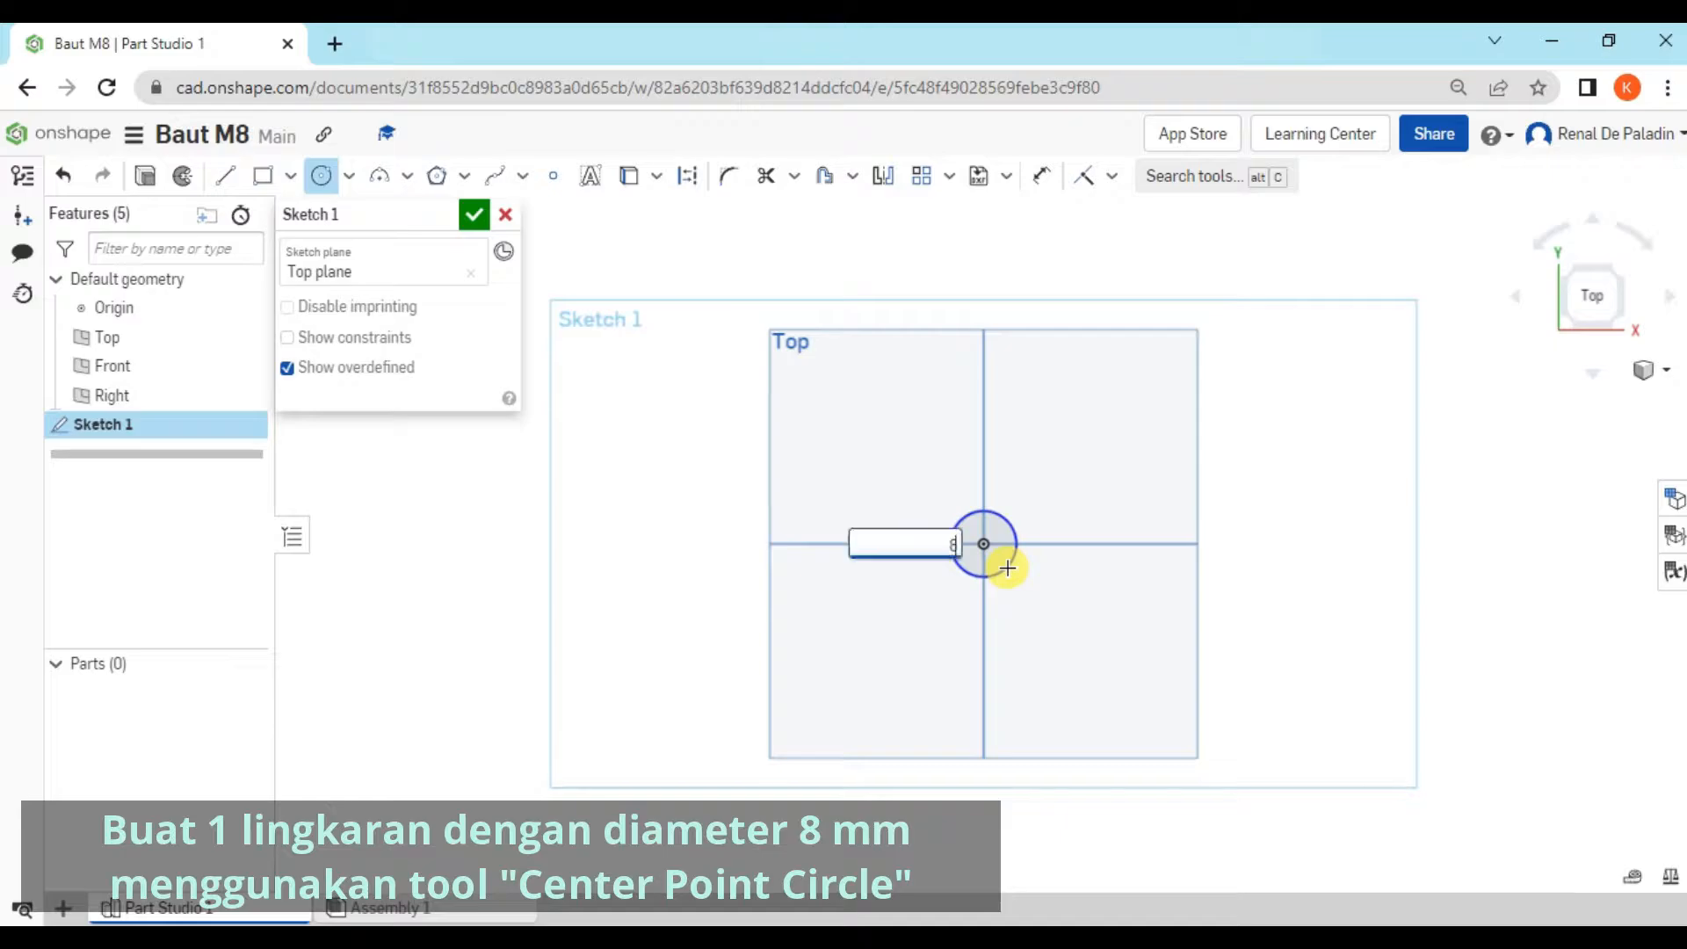
left_click(1007, 568)
scroll(966, 527, "up", 5)
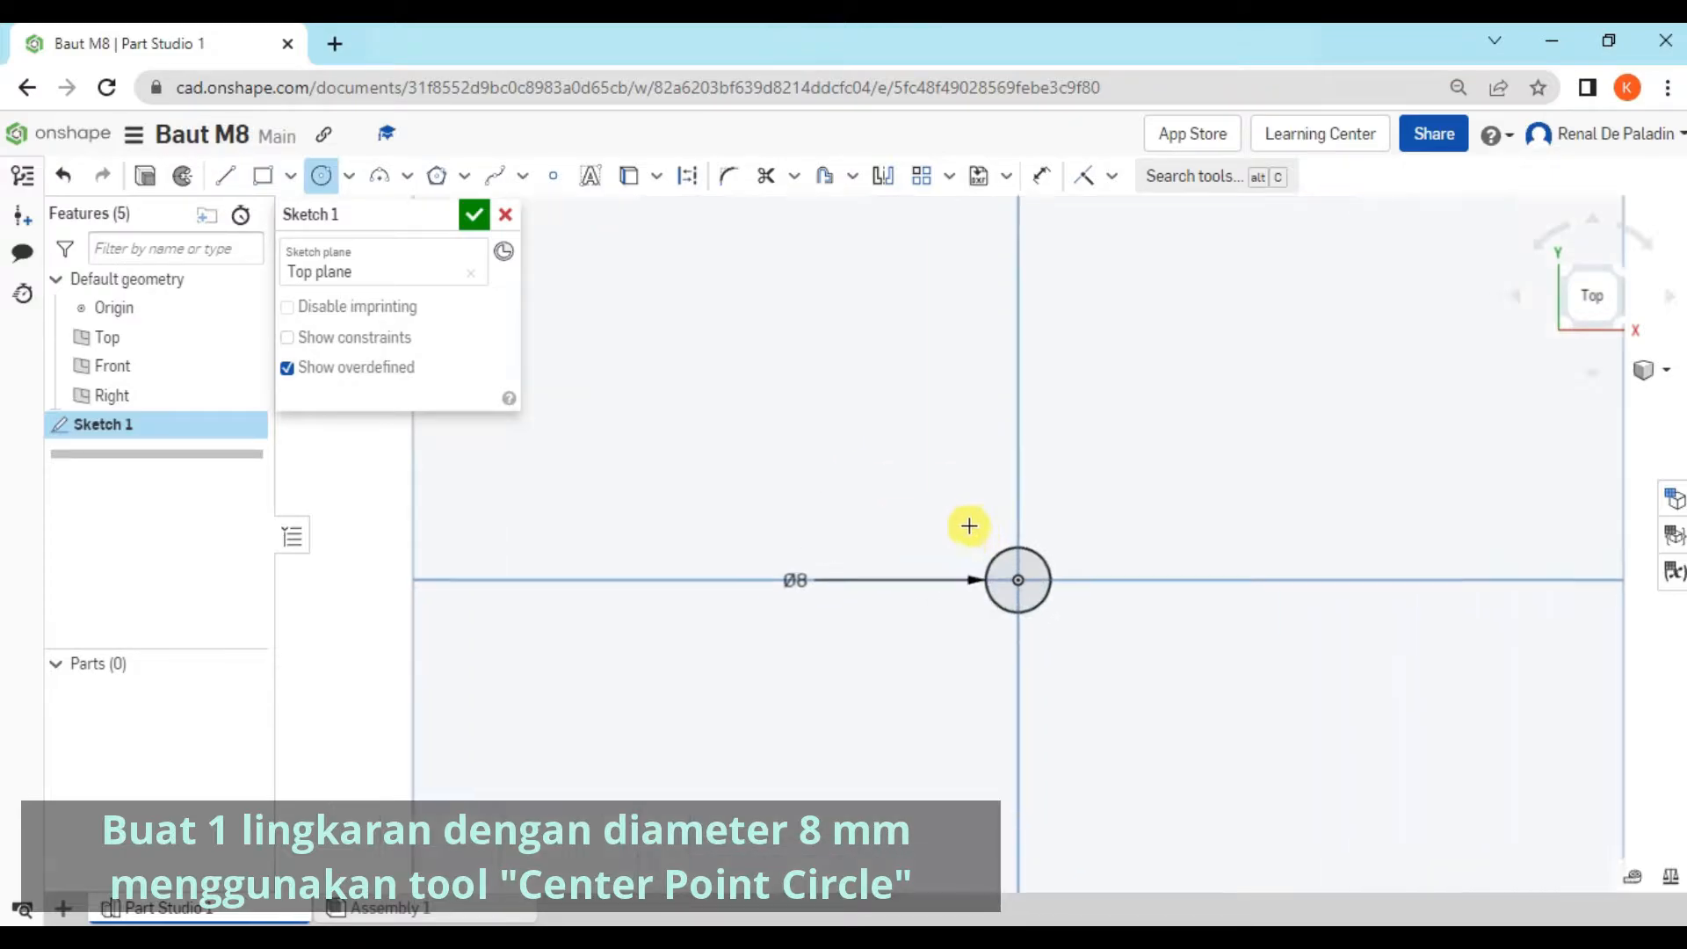
middle_click_drag(1112, 516, 1091, 468)
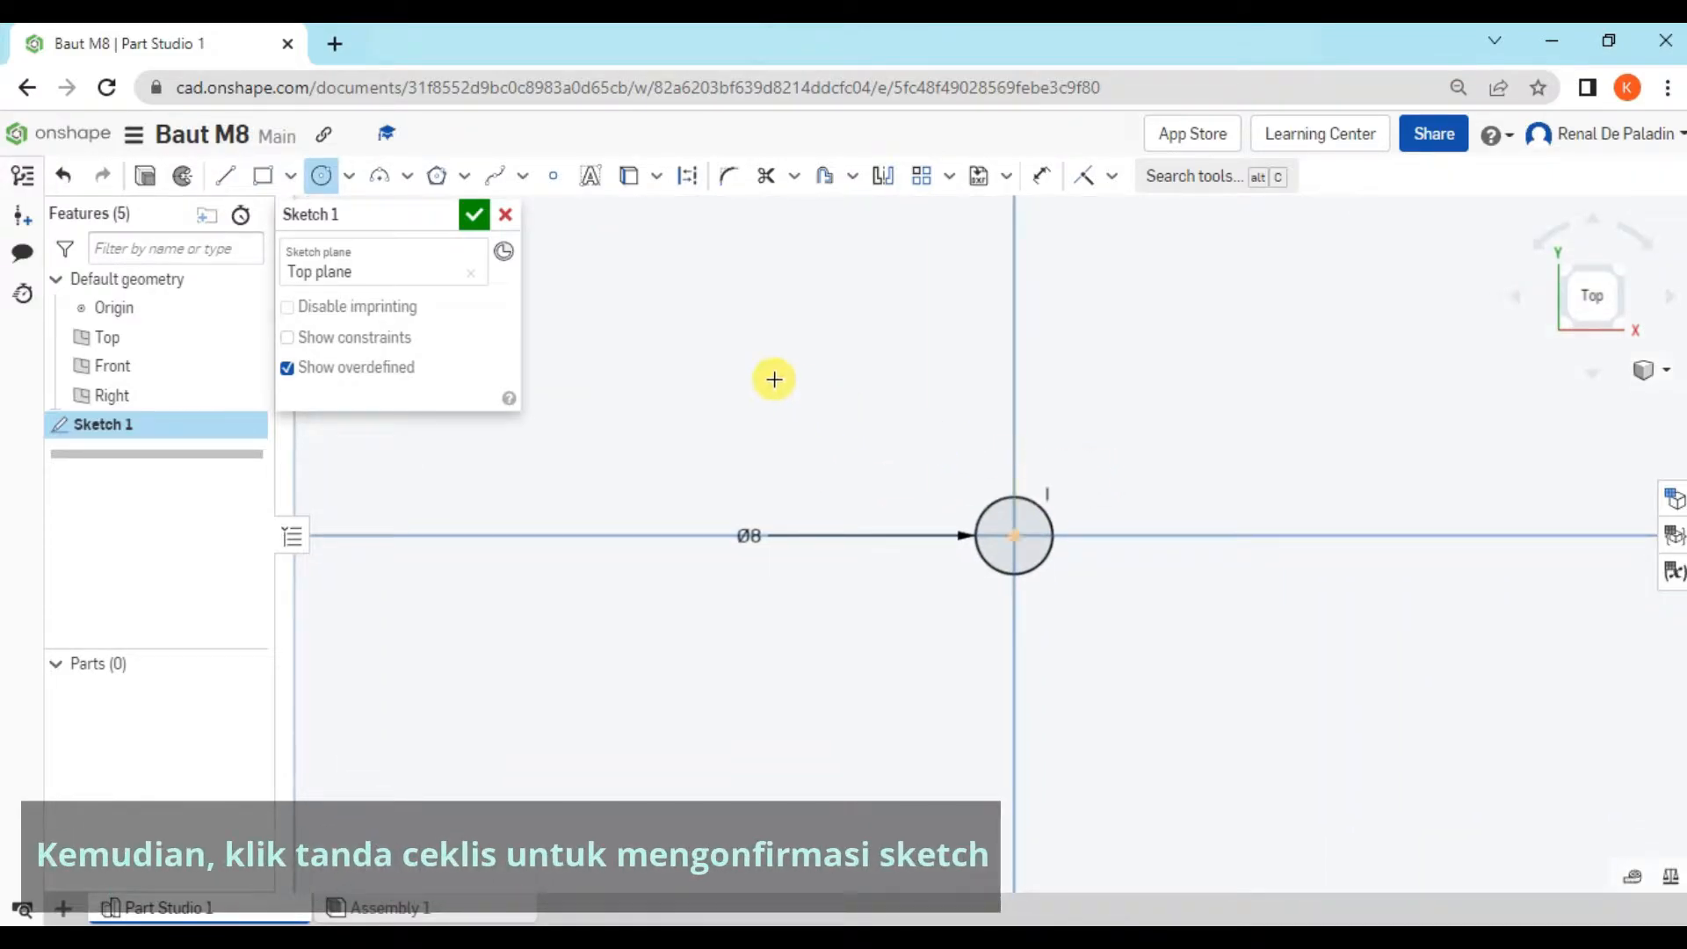
left_click(474, 215)
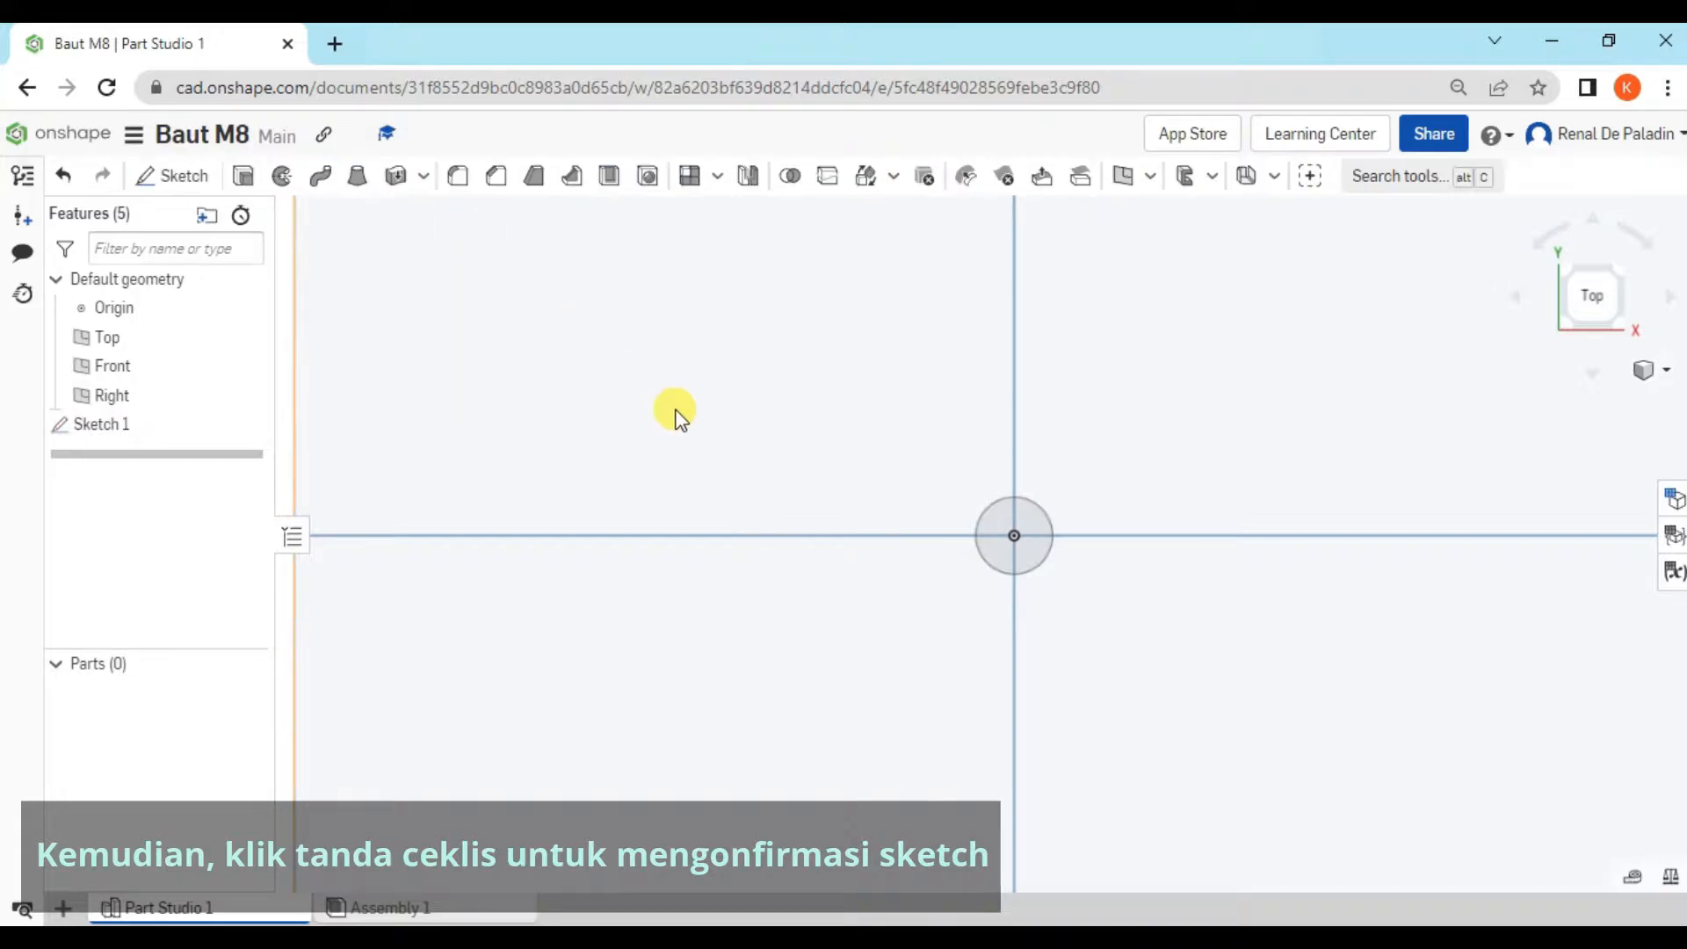
Extrude the 8 mm circle as a new solid with a blind depth of 30 mm
right_click_drag(715, 433, 626, 351)
scroll(689, 394, "down", 4)
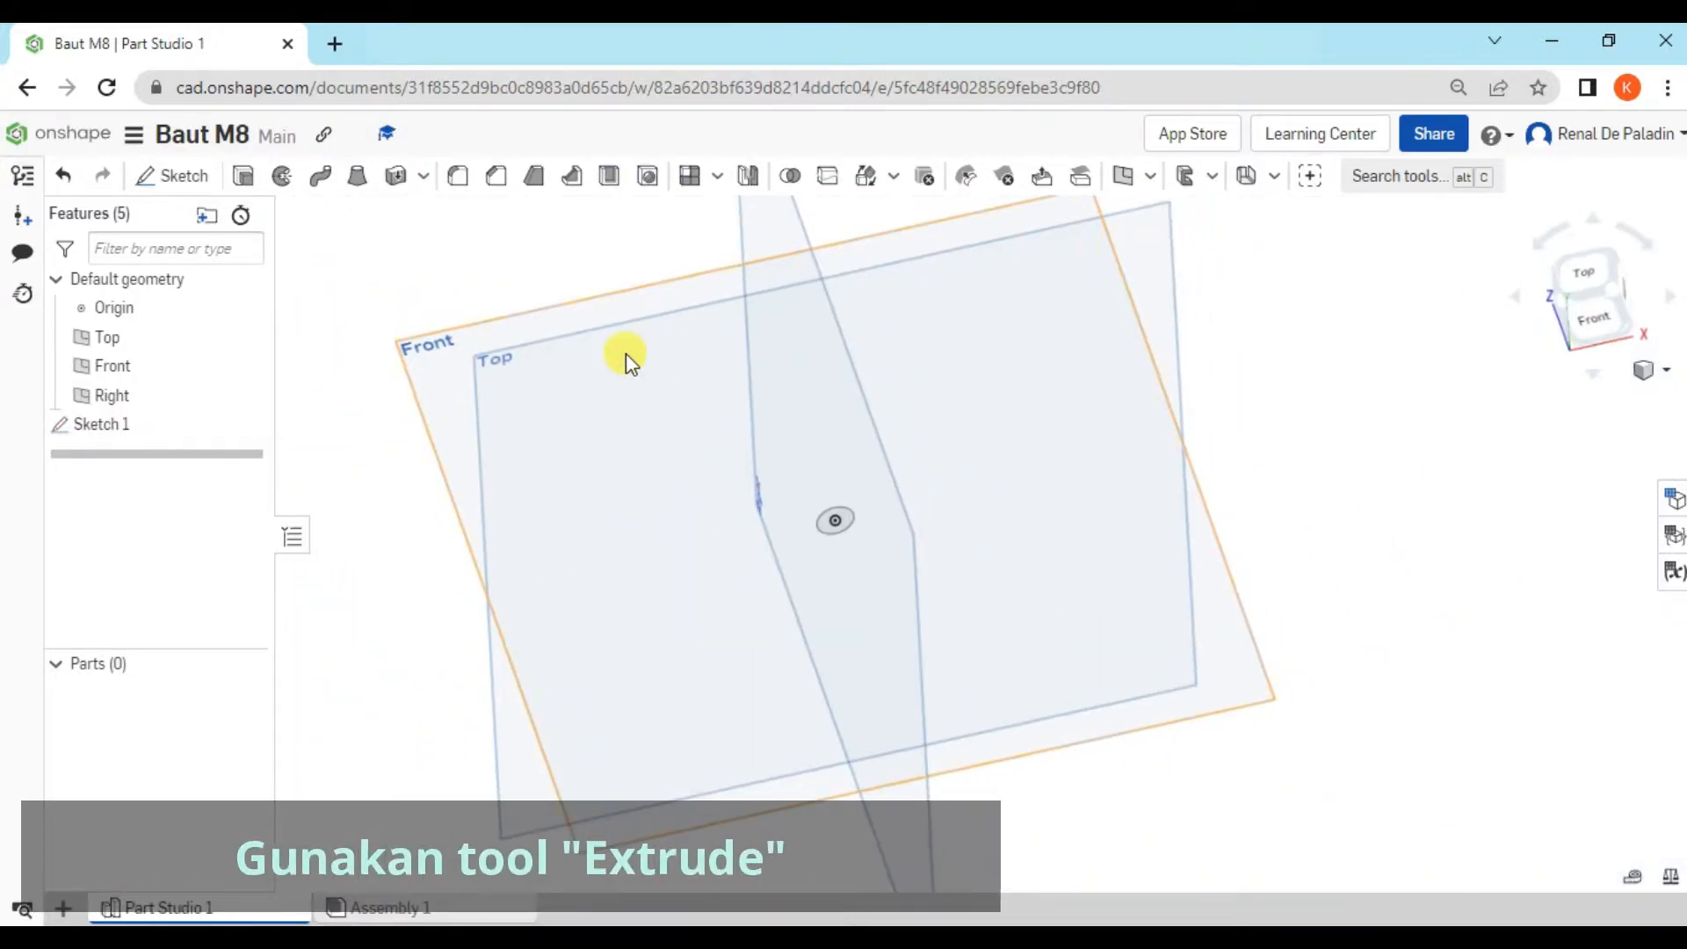
left_click(247, 180)
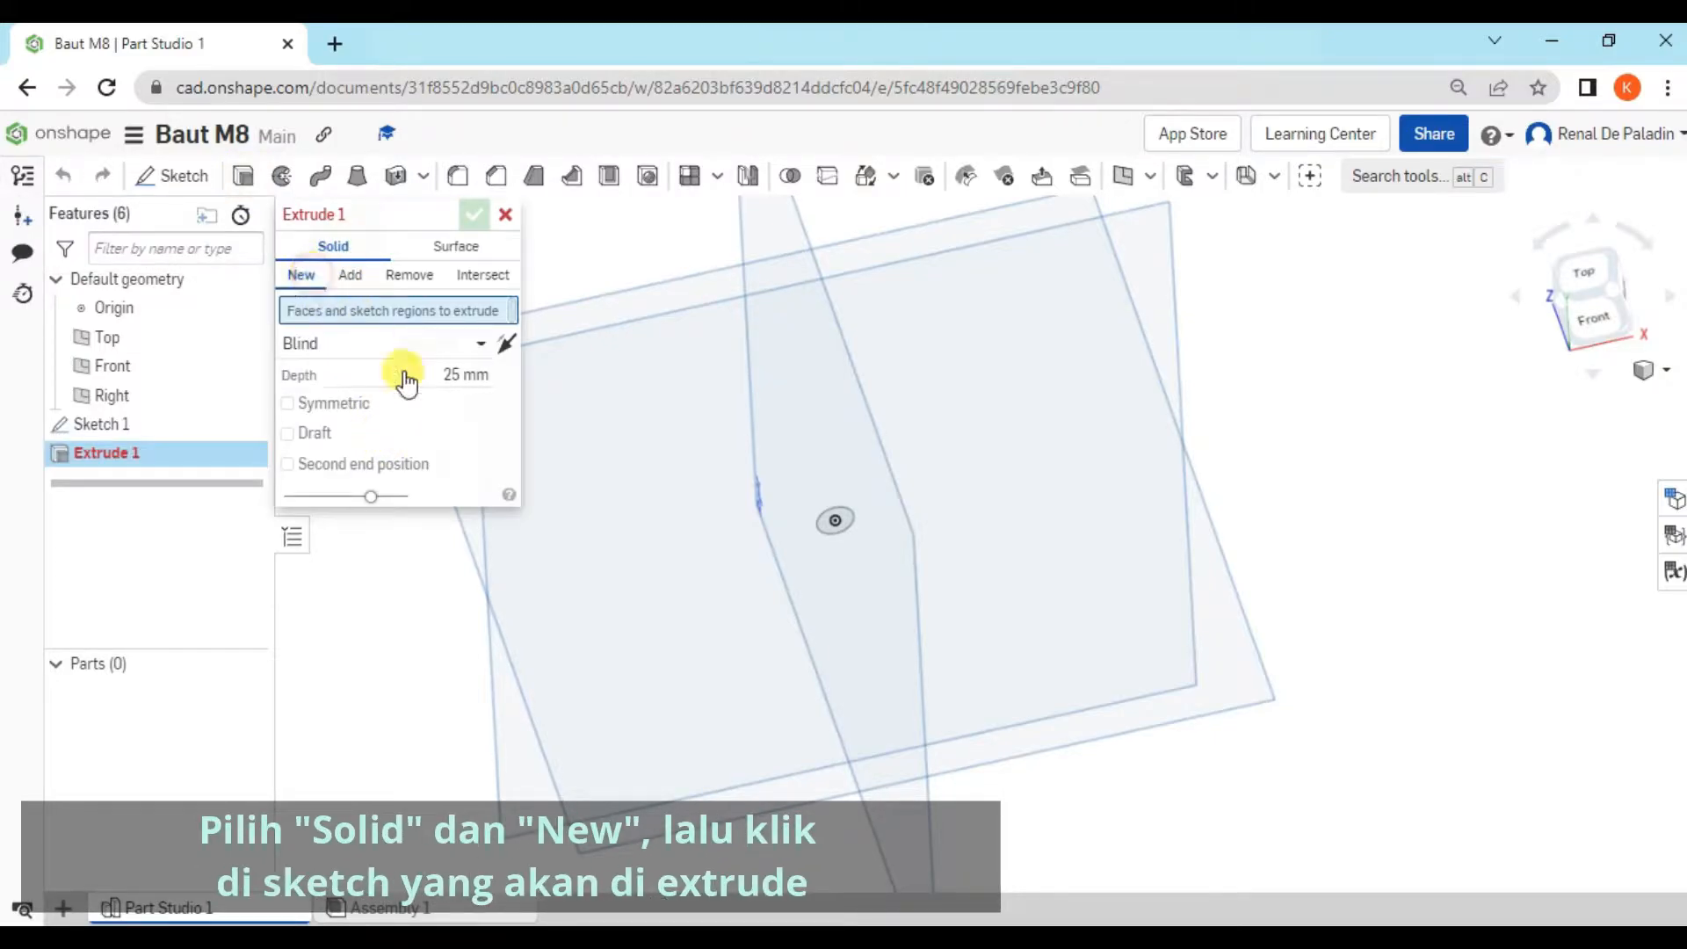
left_click(826, 531)
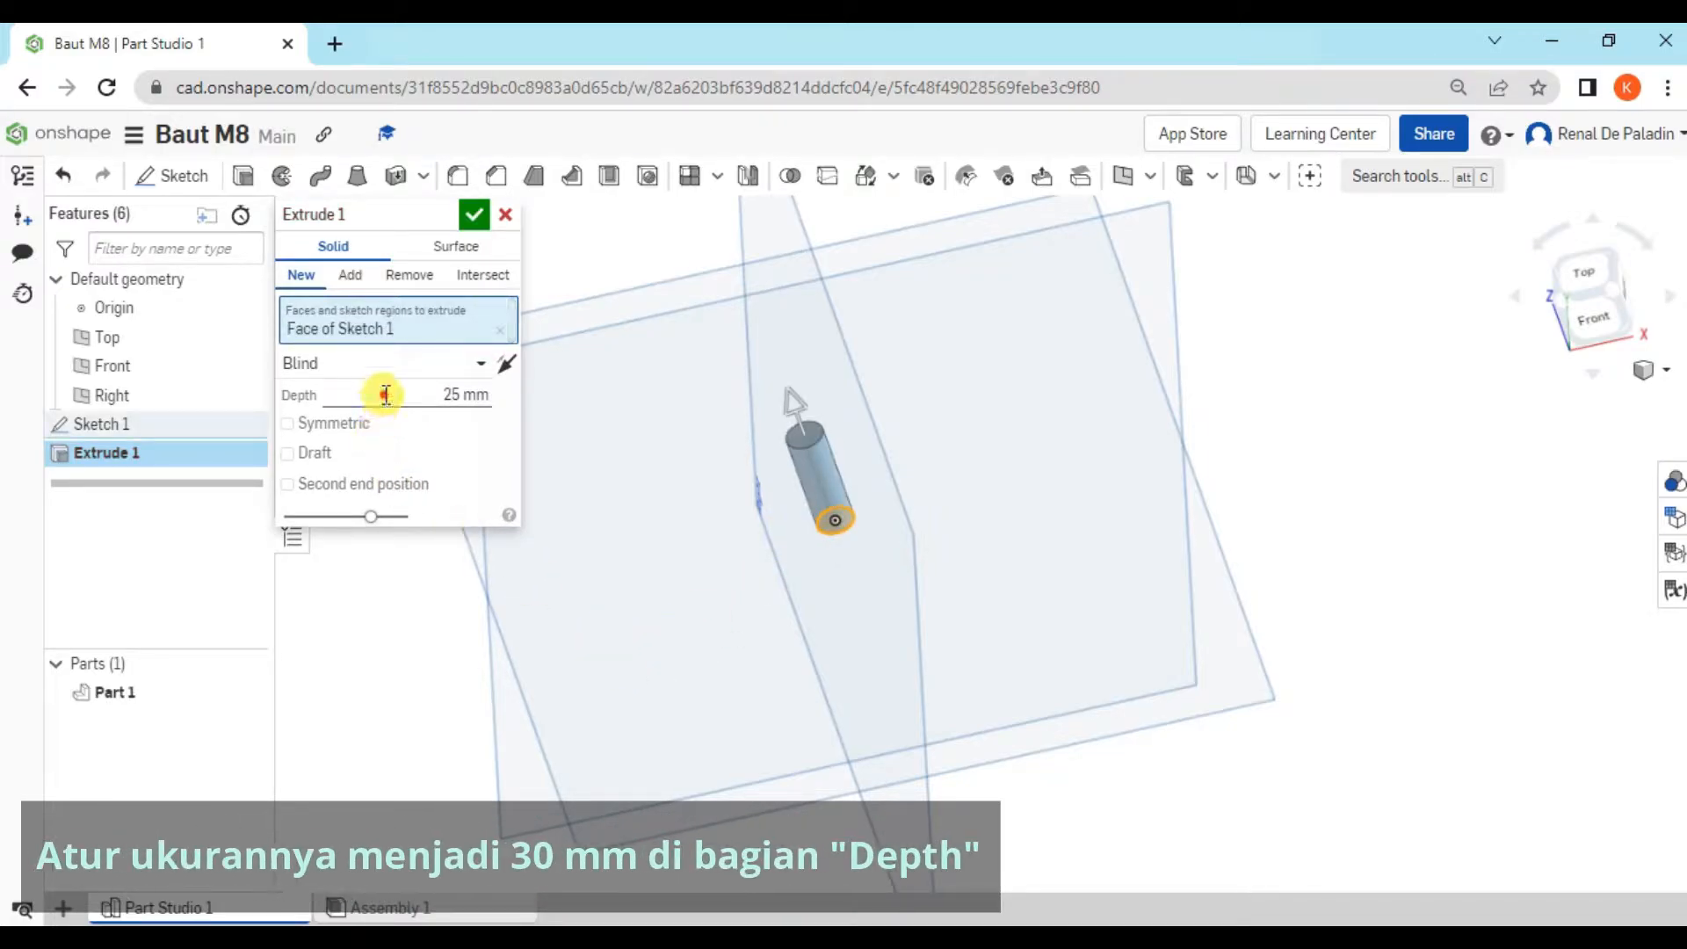
left_click(386, 394)
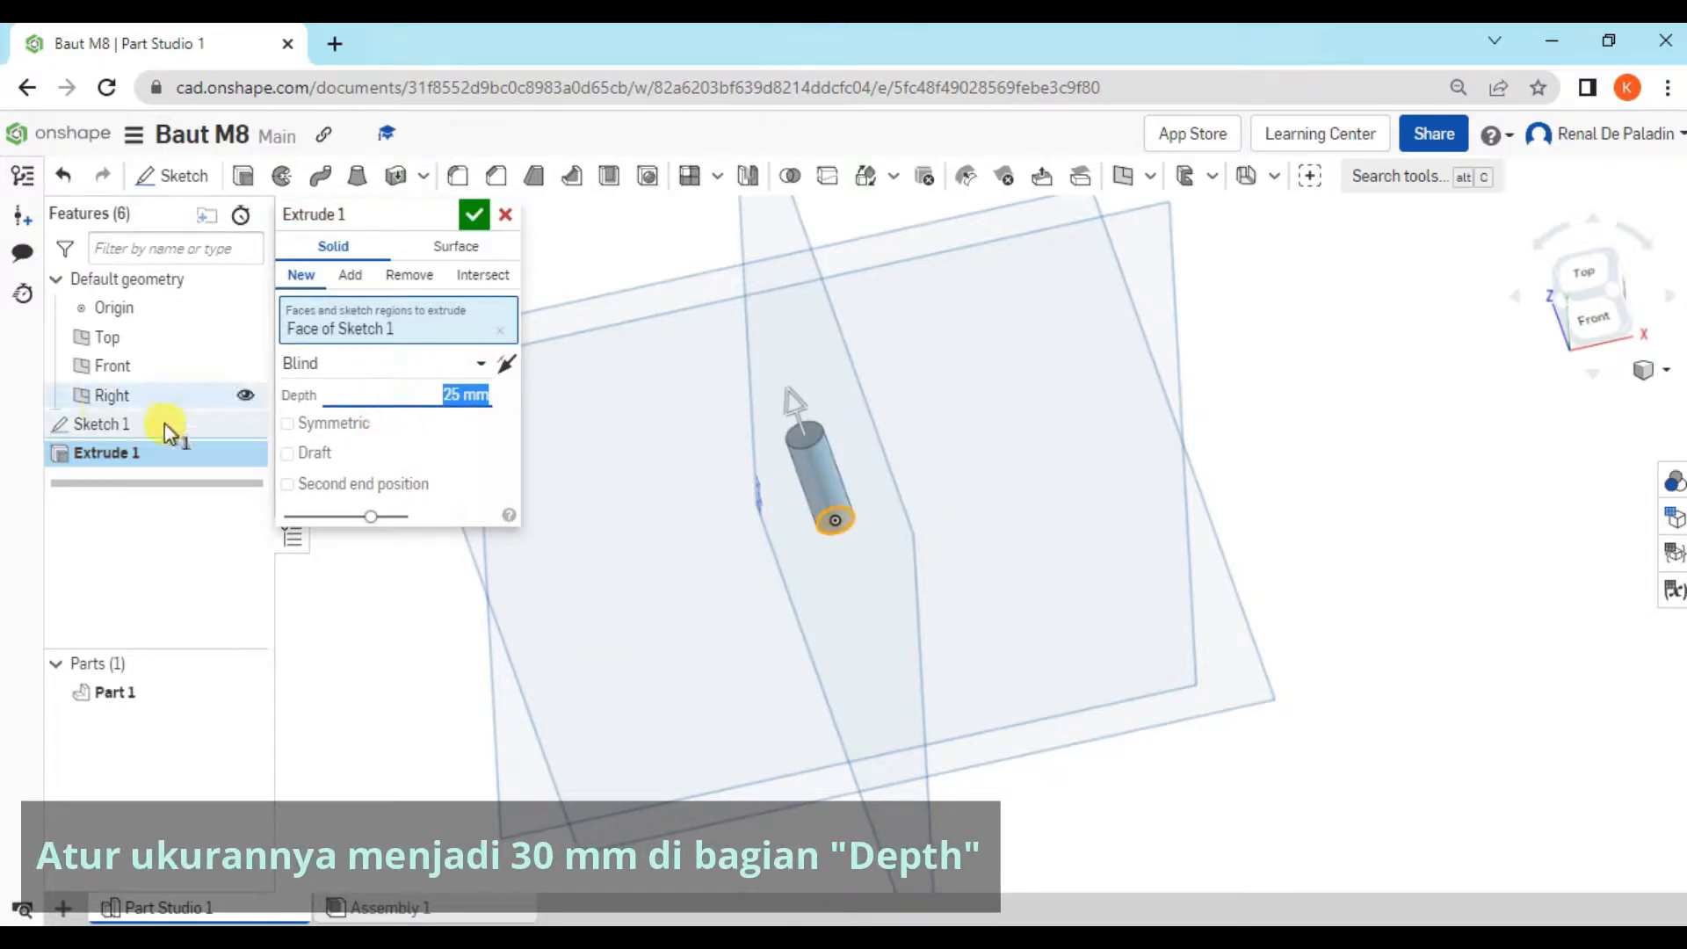
type("30")
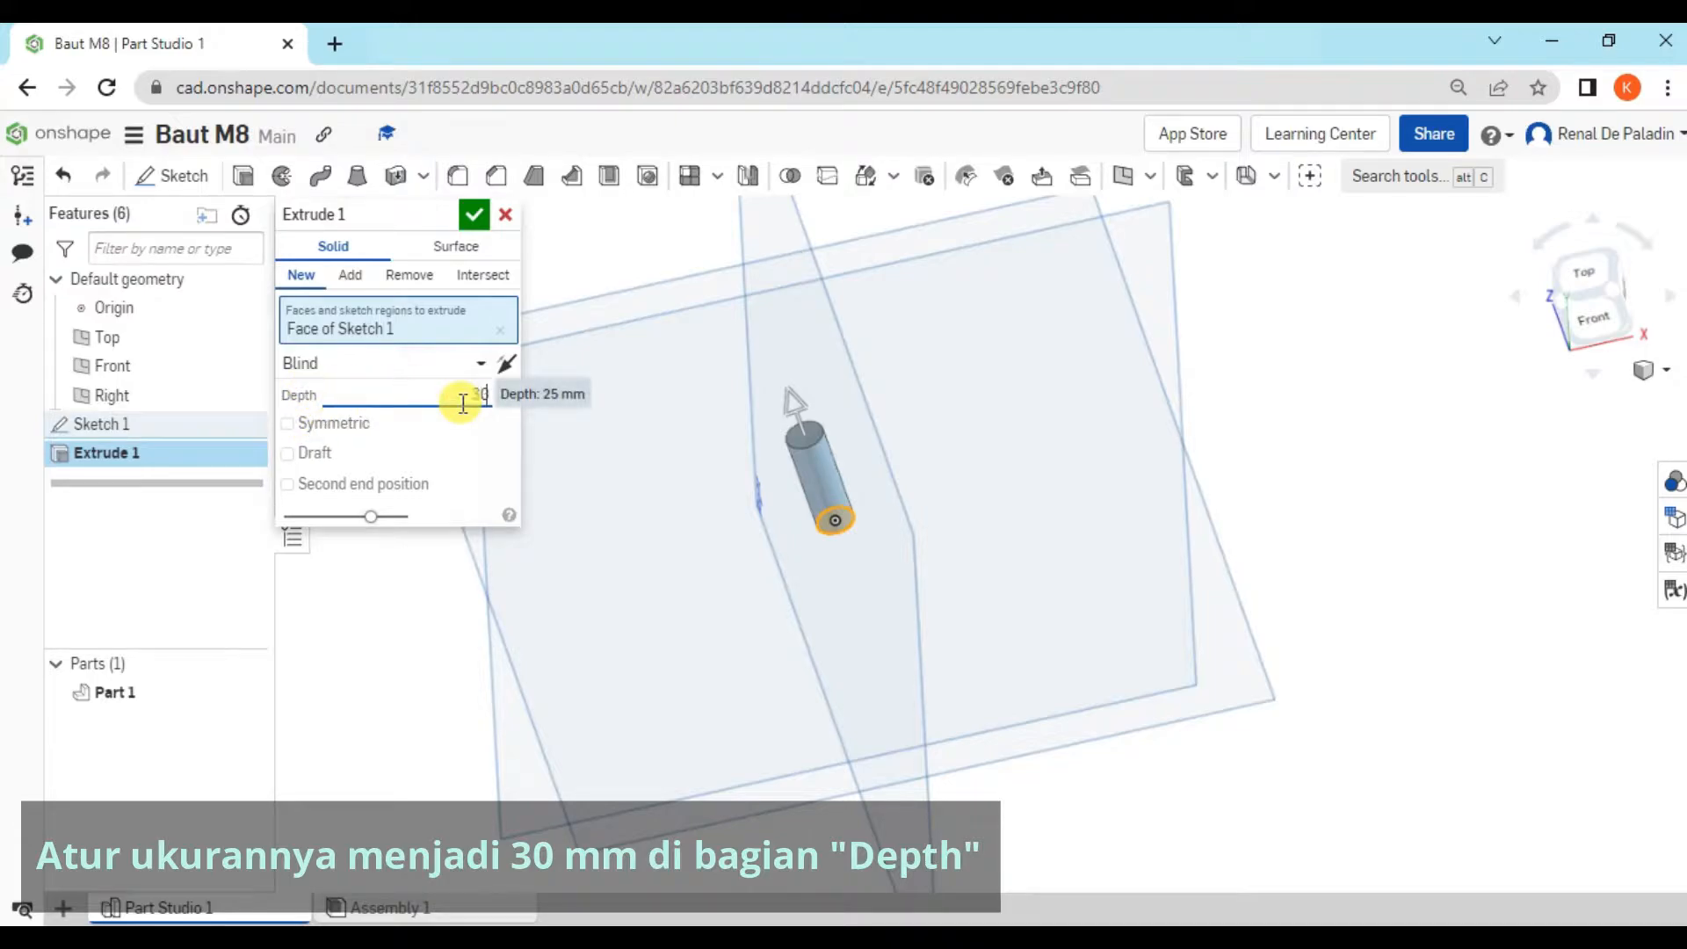
key("Return")
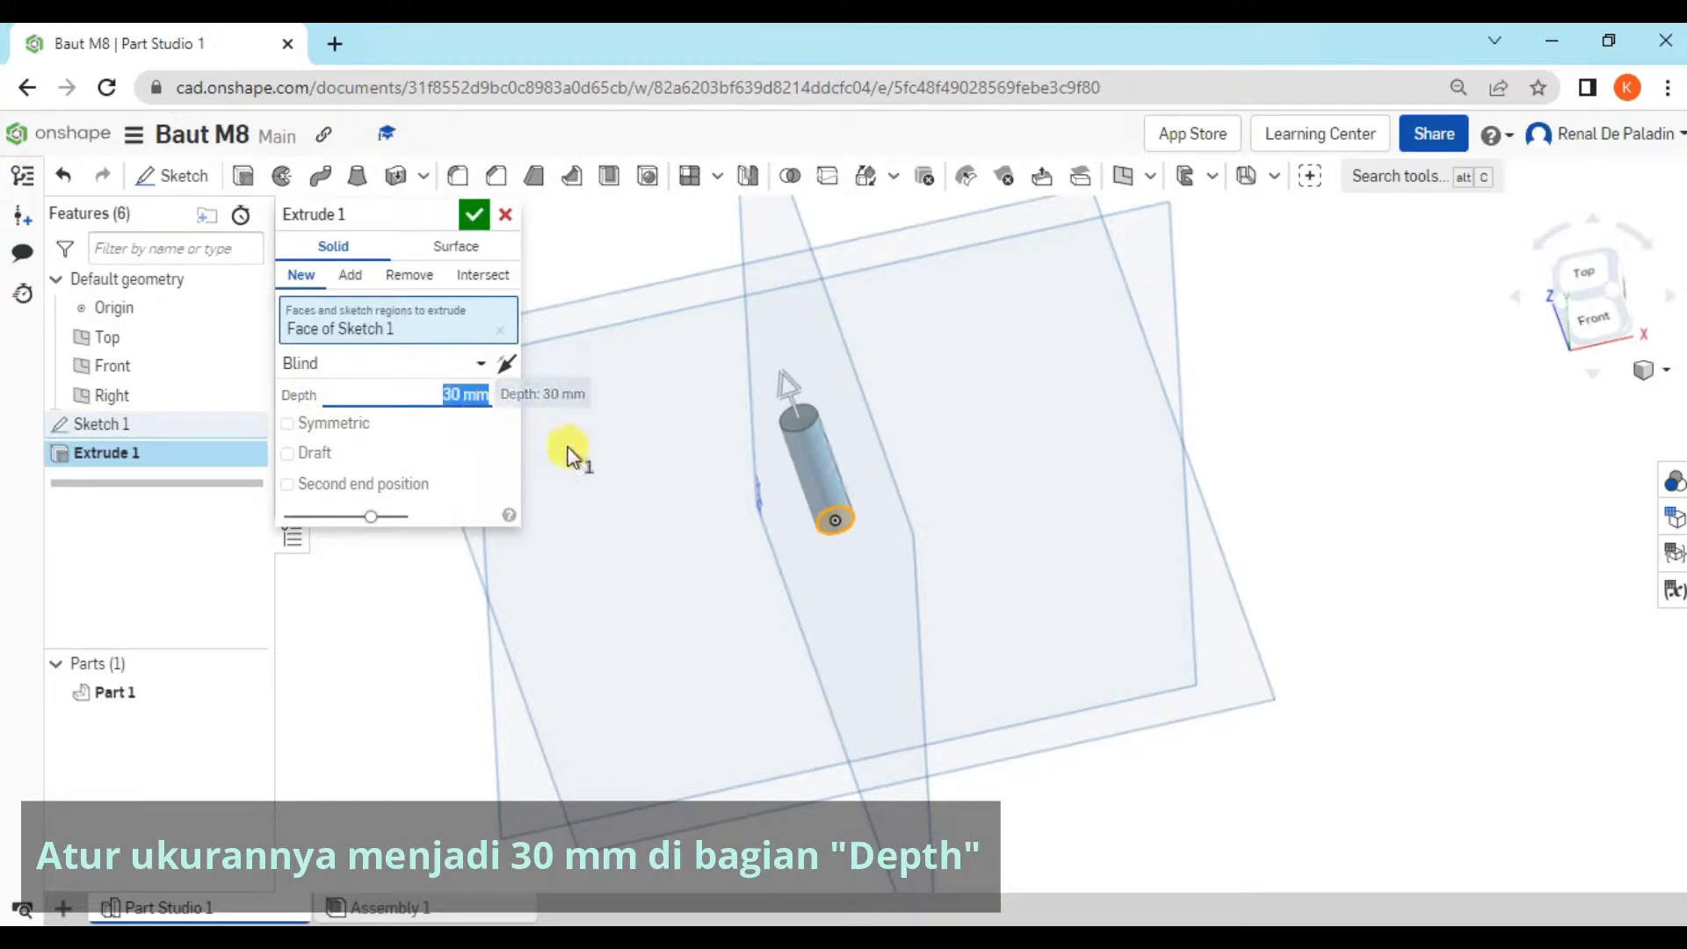
right_click_drag(570, 448, 608, 440)
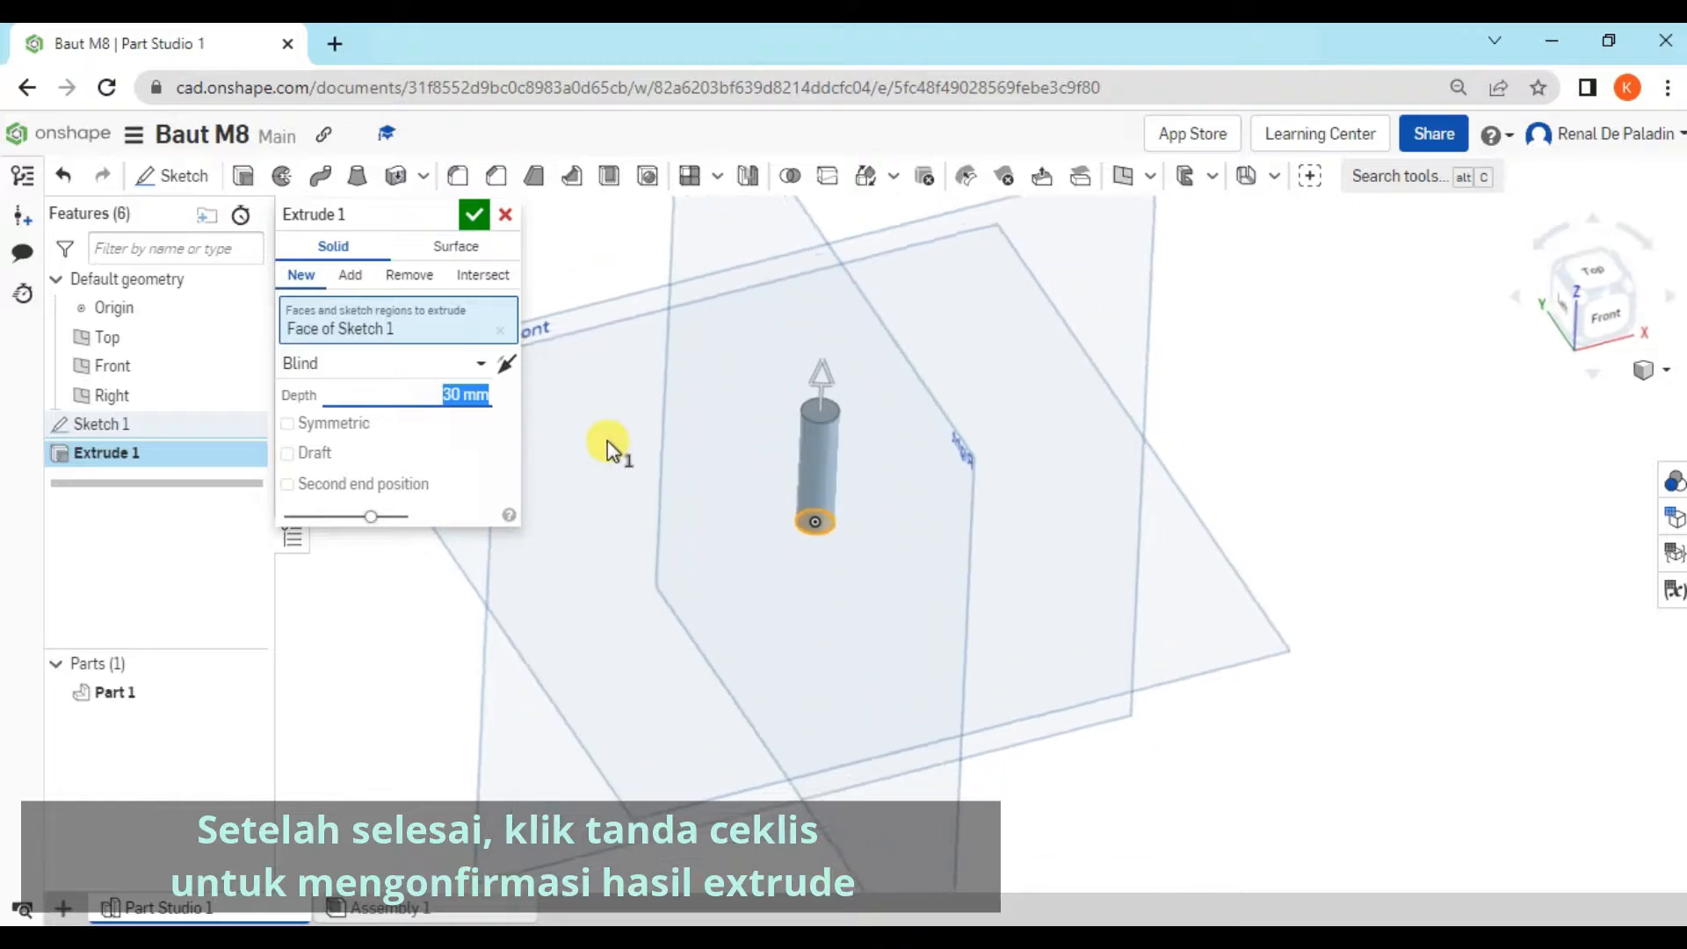
left_click(475, 216)
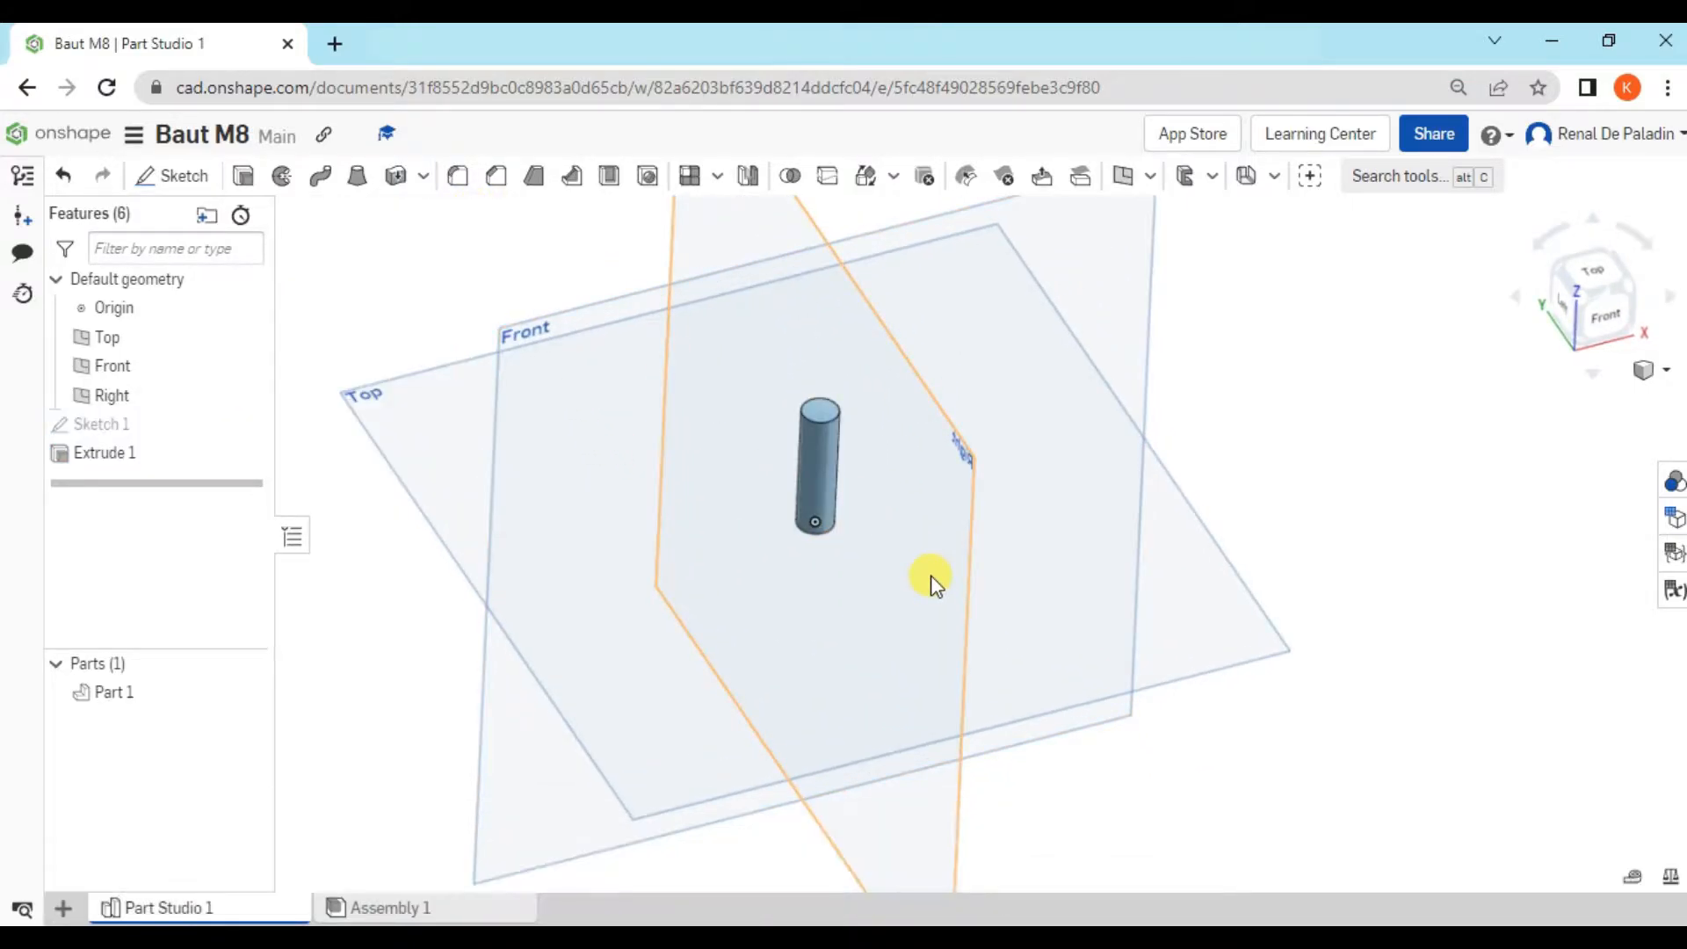
Start a new sketch on the upper end face of the cylinder, viewed normal to the sketch plane
left_click(1574, 297)
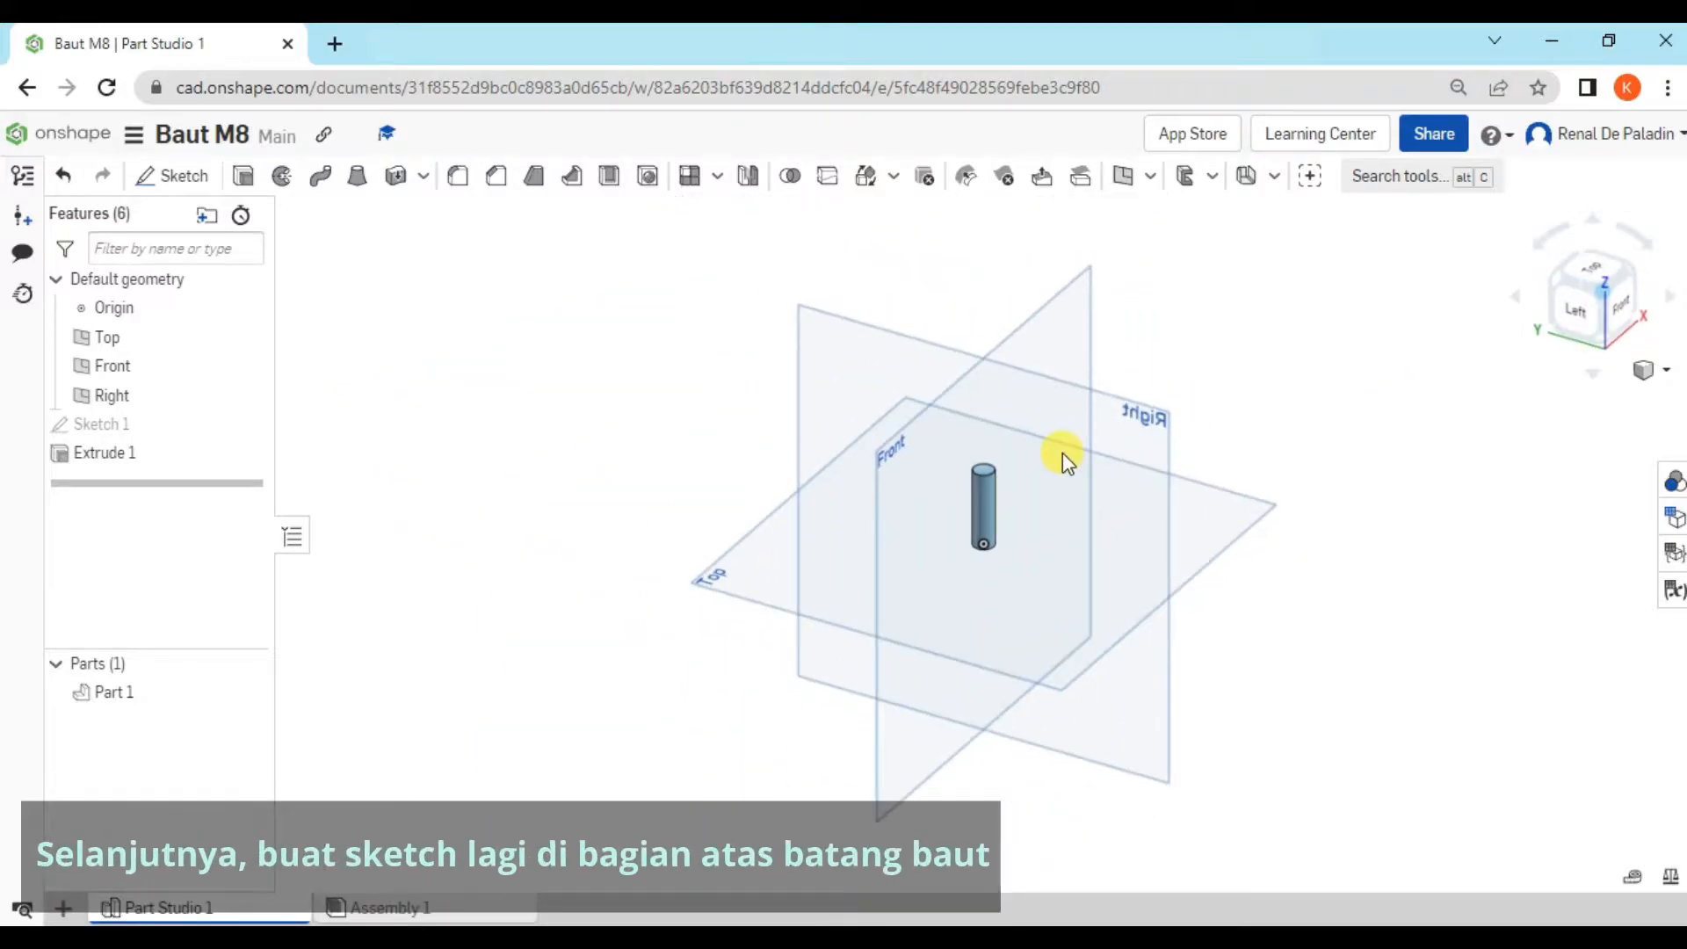
scroll(1017, 467, "up", 8)
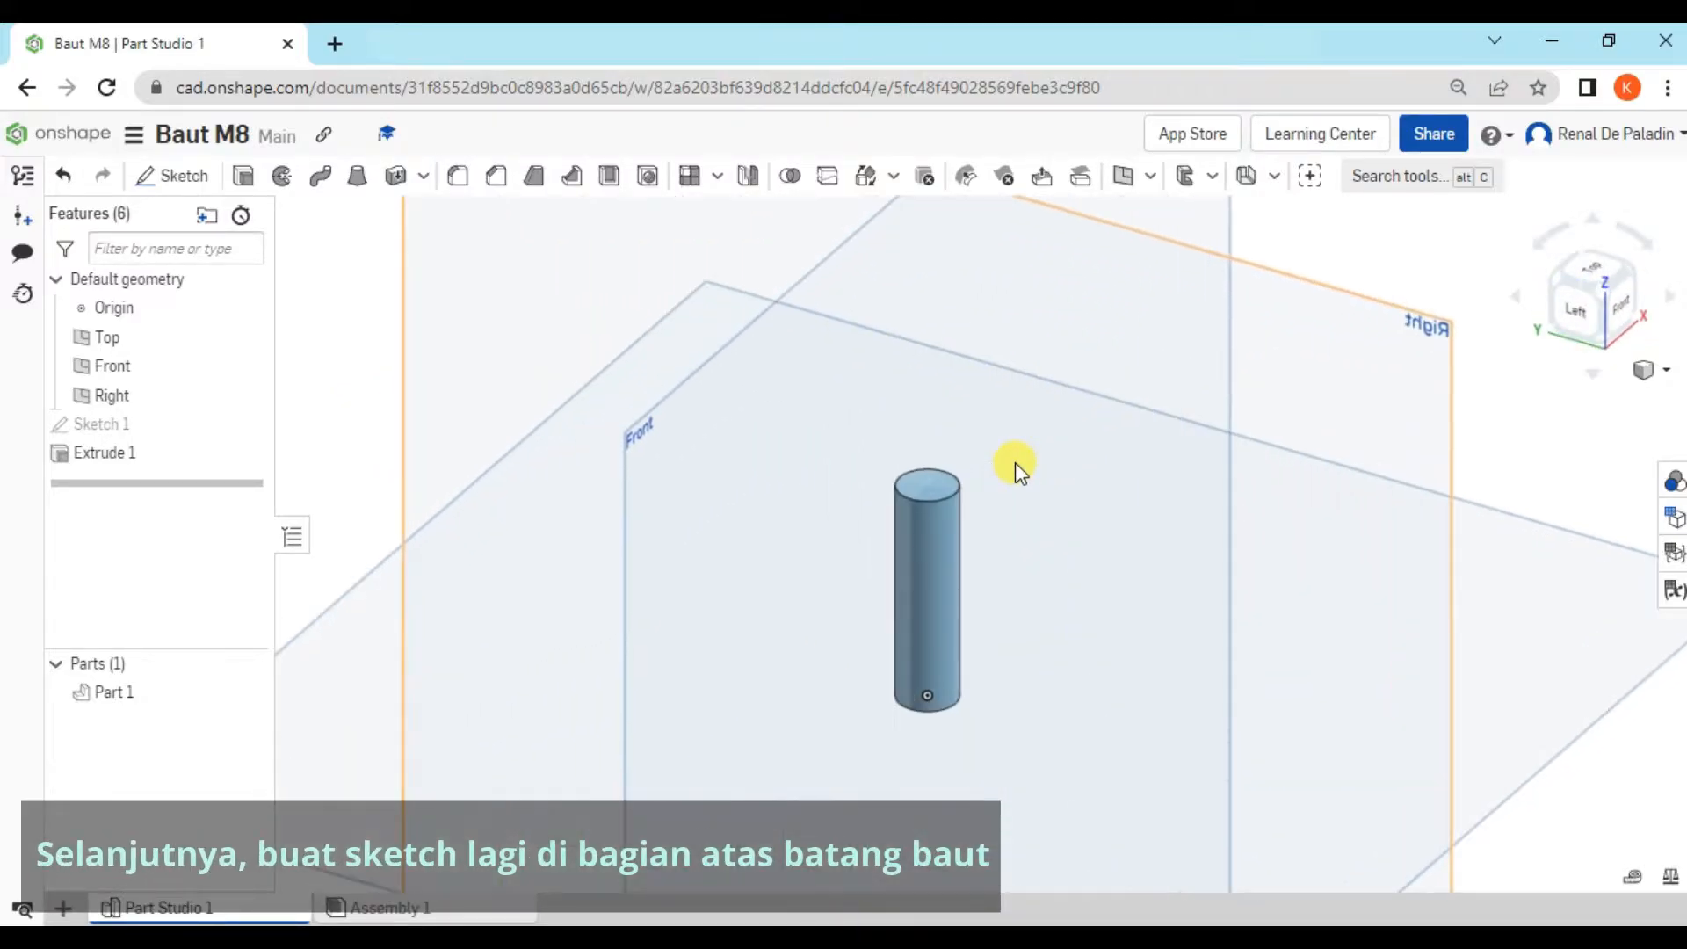
left_click(187, 177)
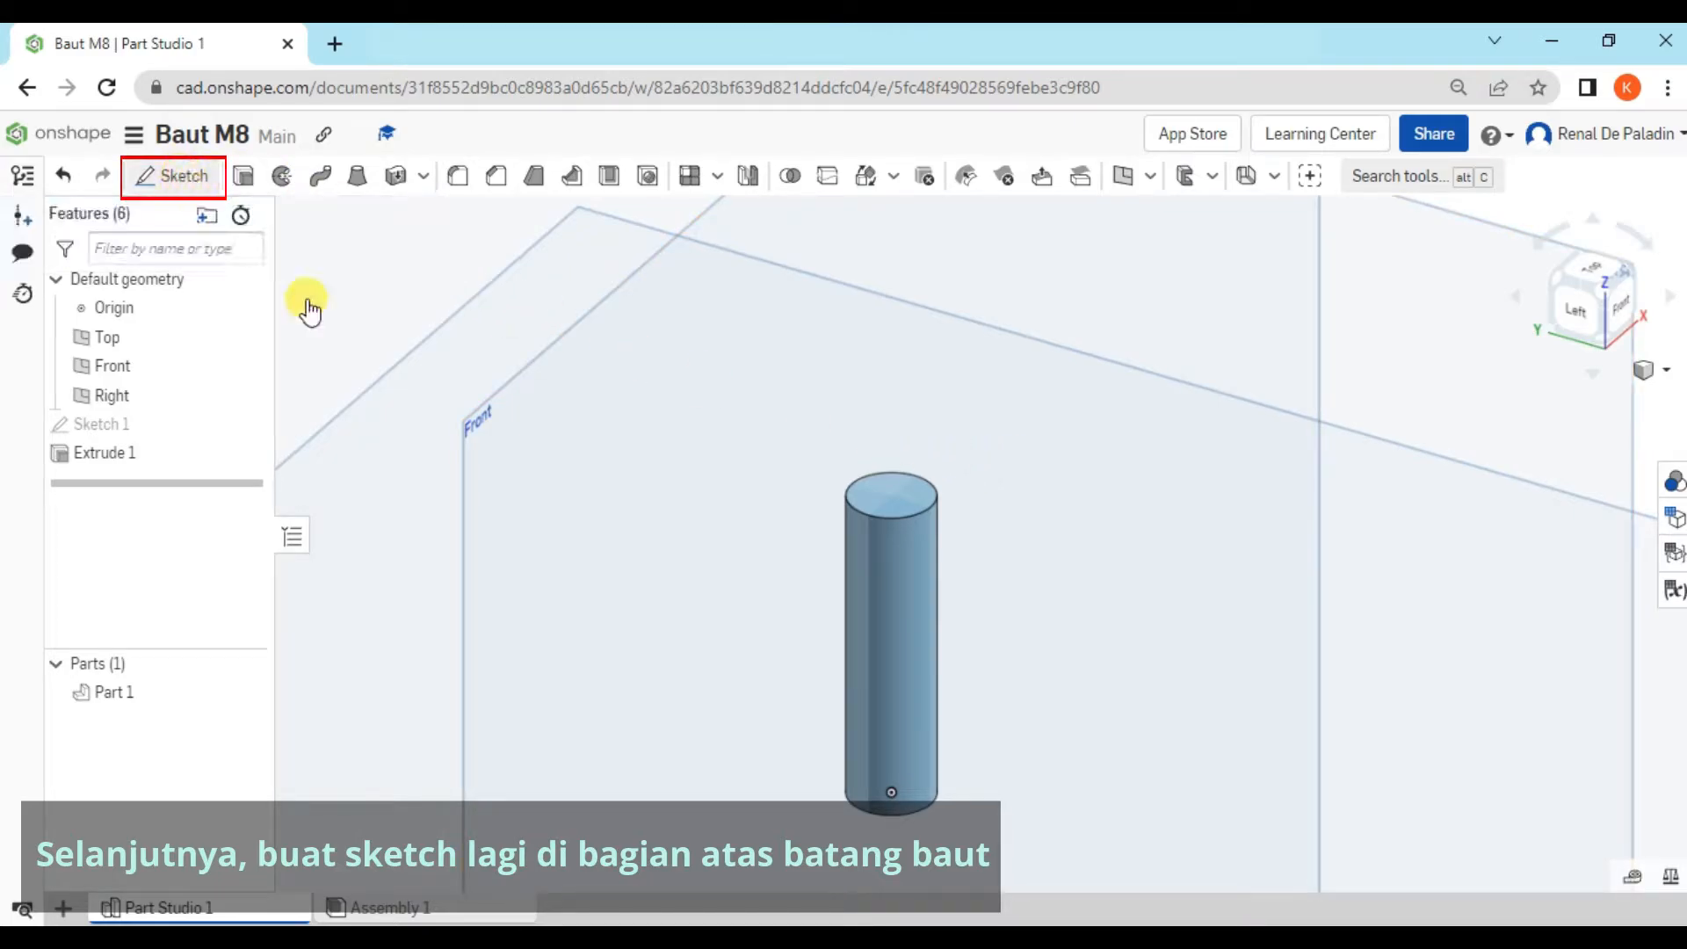
left_click(896, 498)
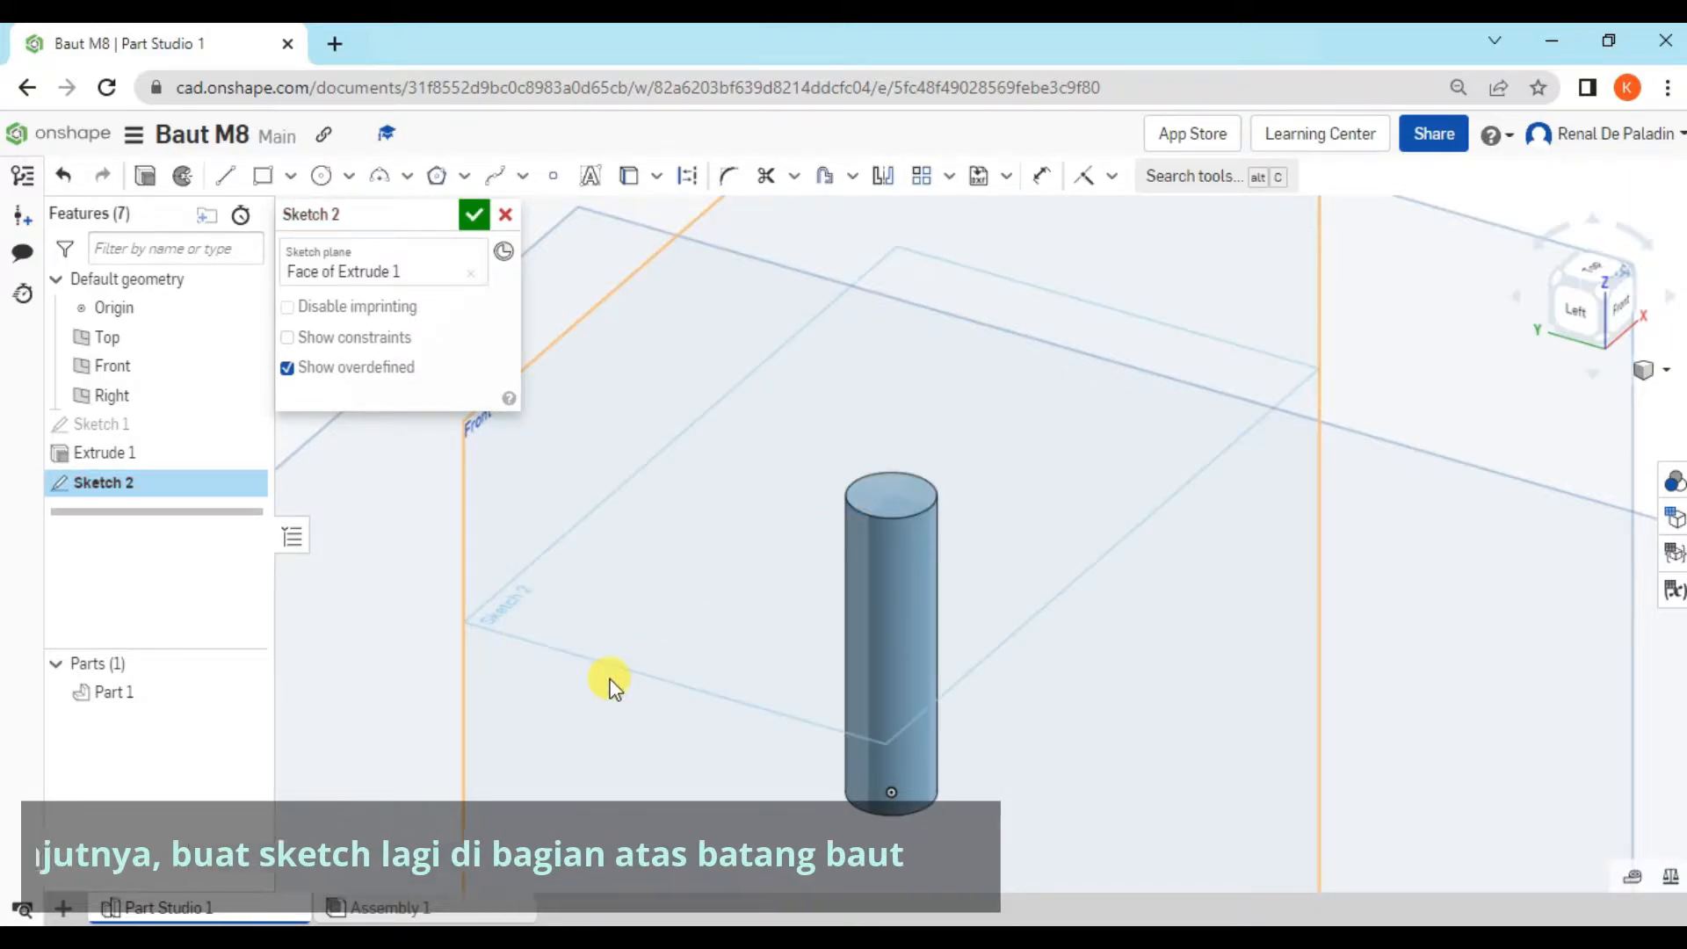
right_click(1119, 318)
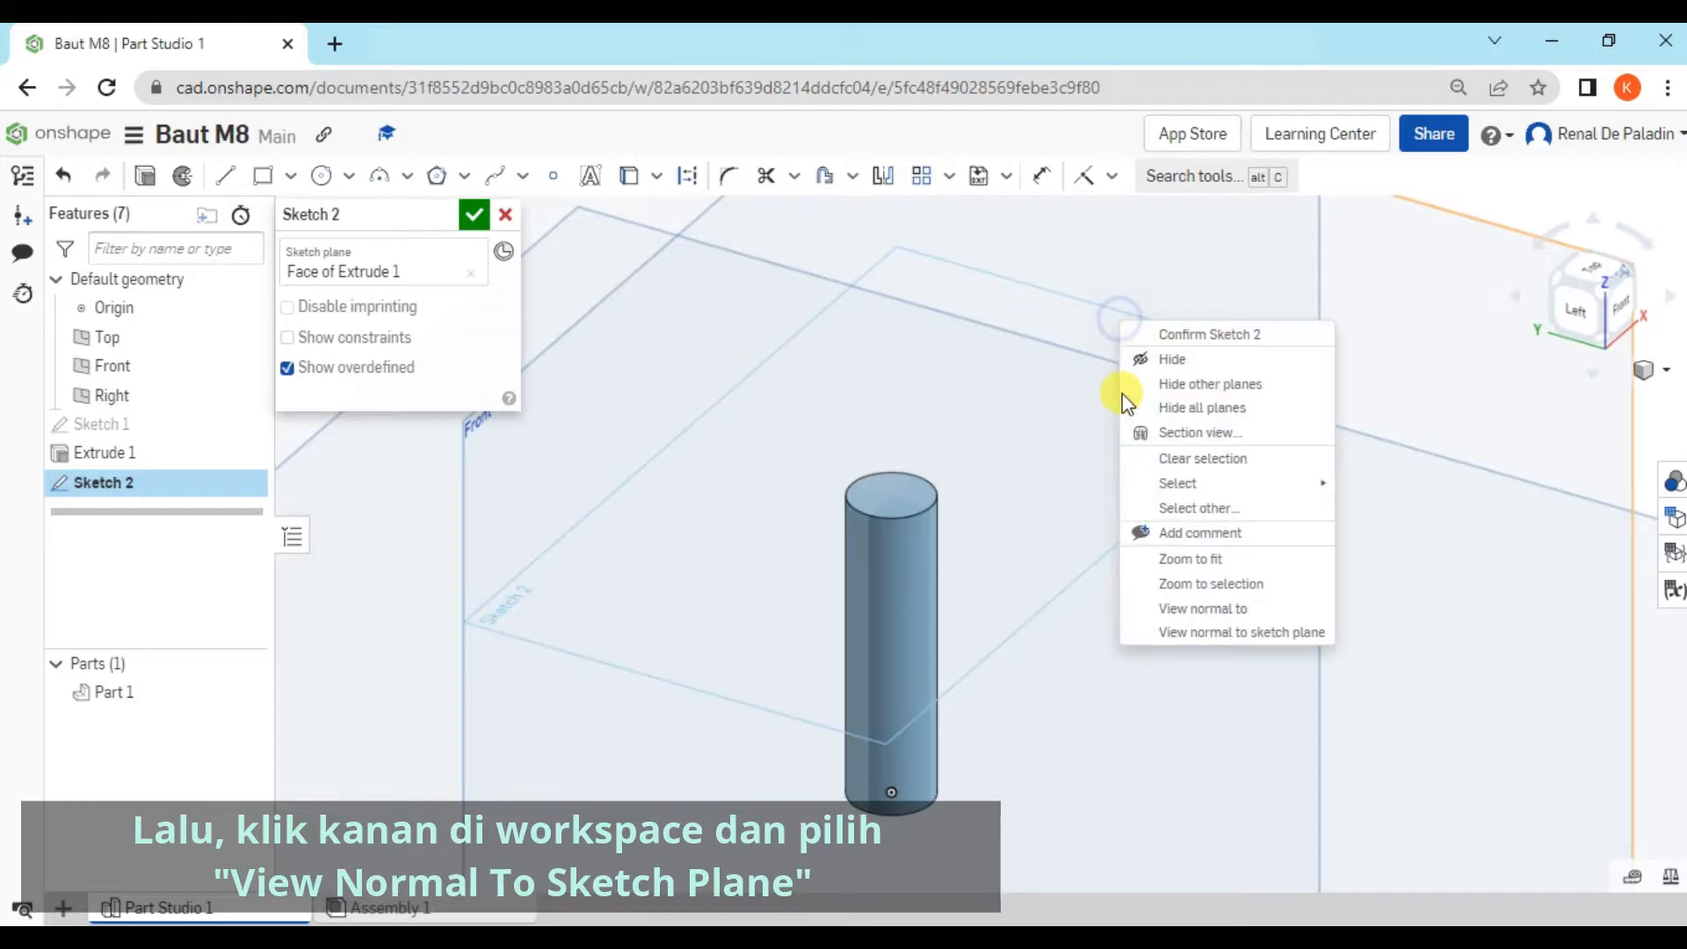
left_click(1179, 629)
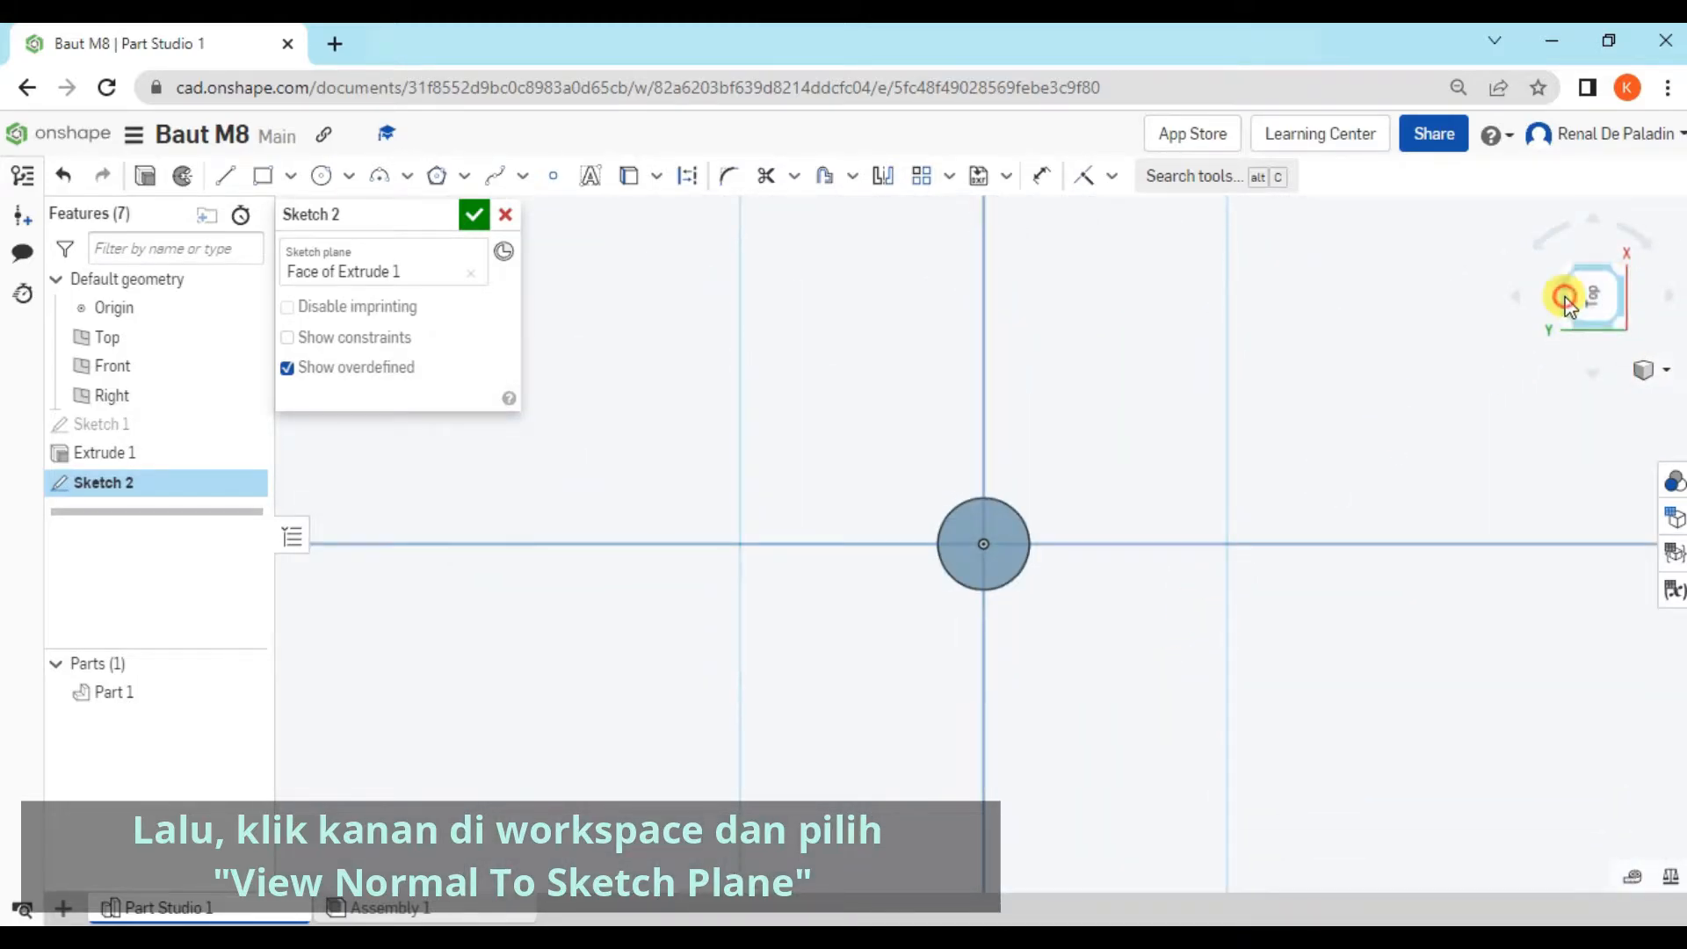
Sketch a centre-point circle of 13 mm diameter concentric with the shank's end face and finish the sketch
left_click(1565, 297)
left_click(1604, 262)
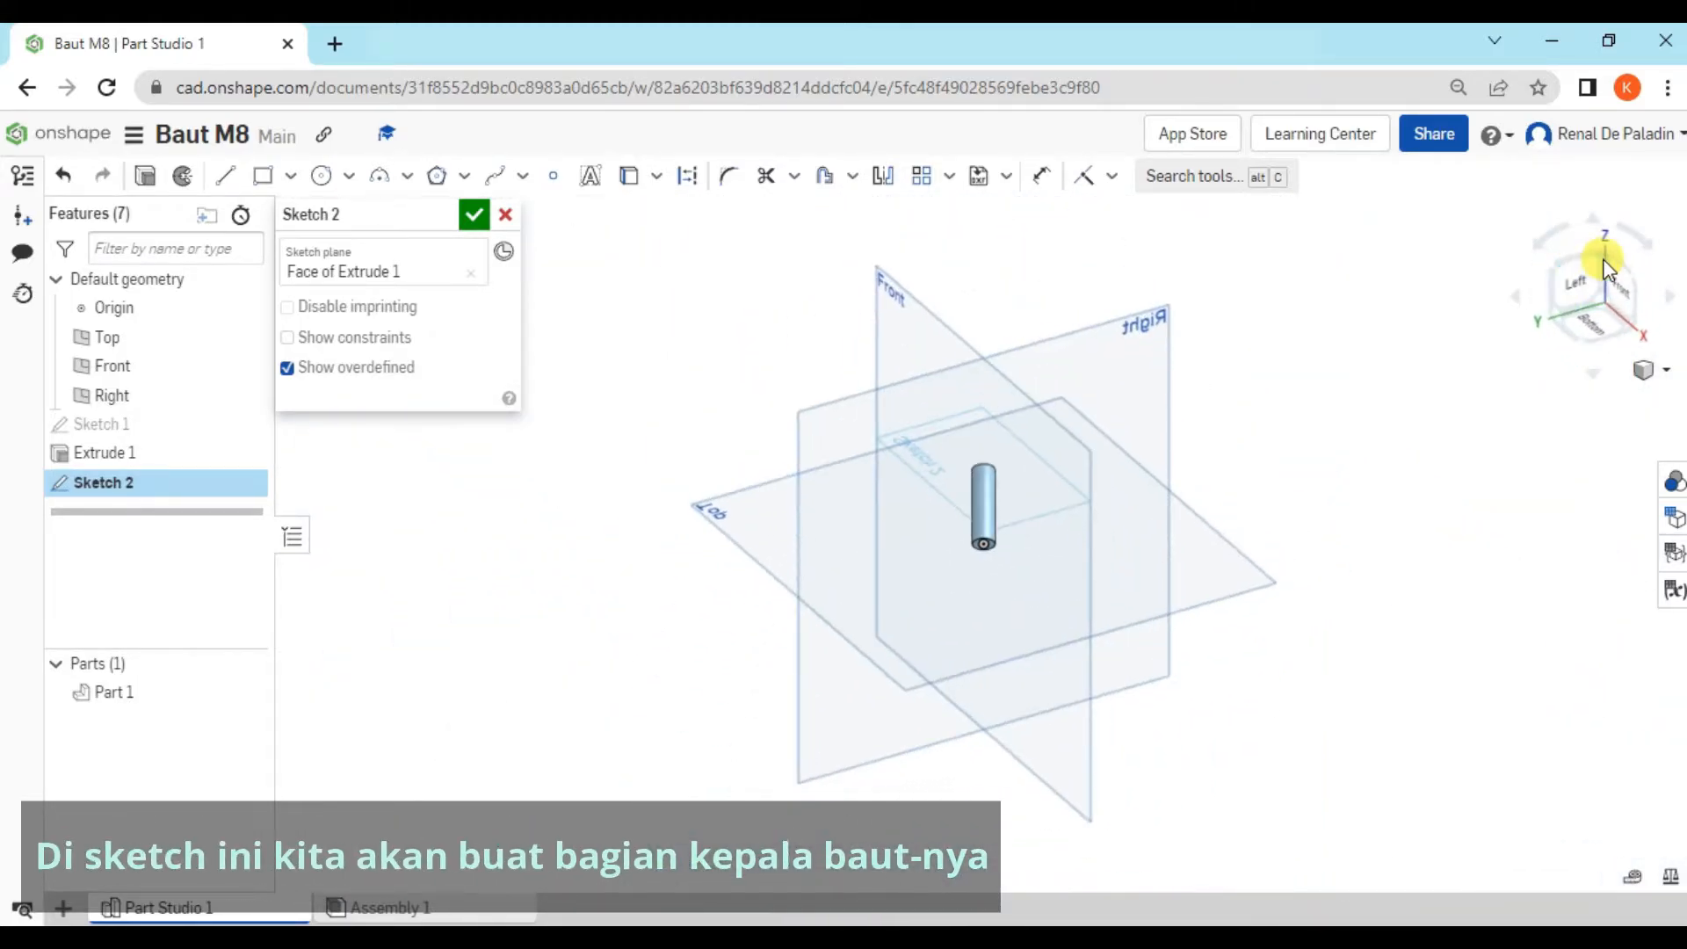
left_click(1583, 297)
left_click(1585, 275)
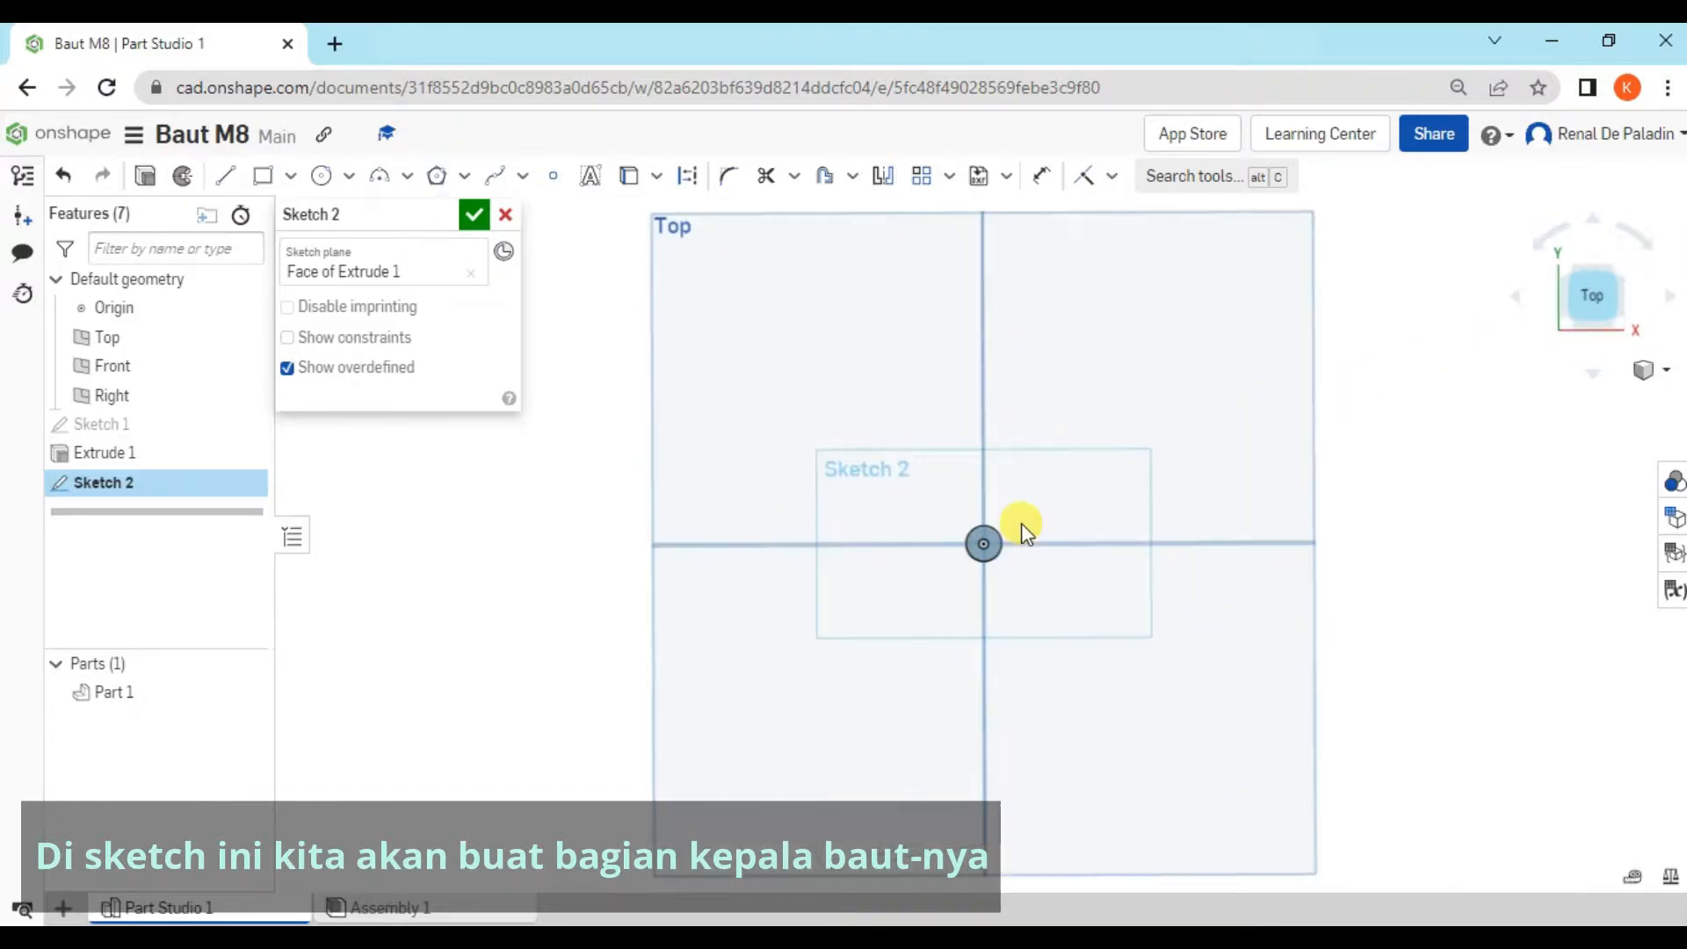
scroll(1021, 522, "up", 5)
middle_click_drag(1051, 443, 1080, 454)
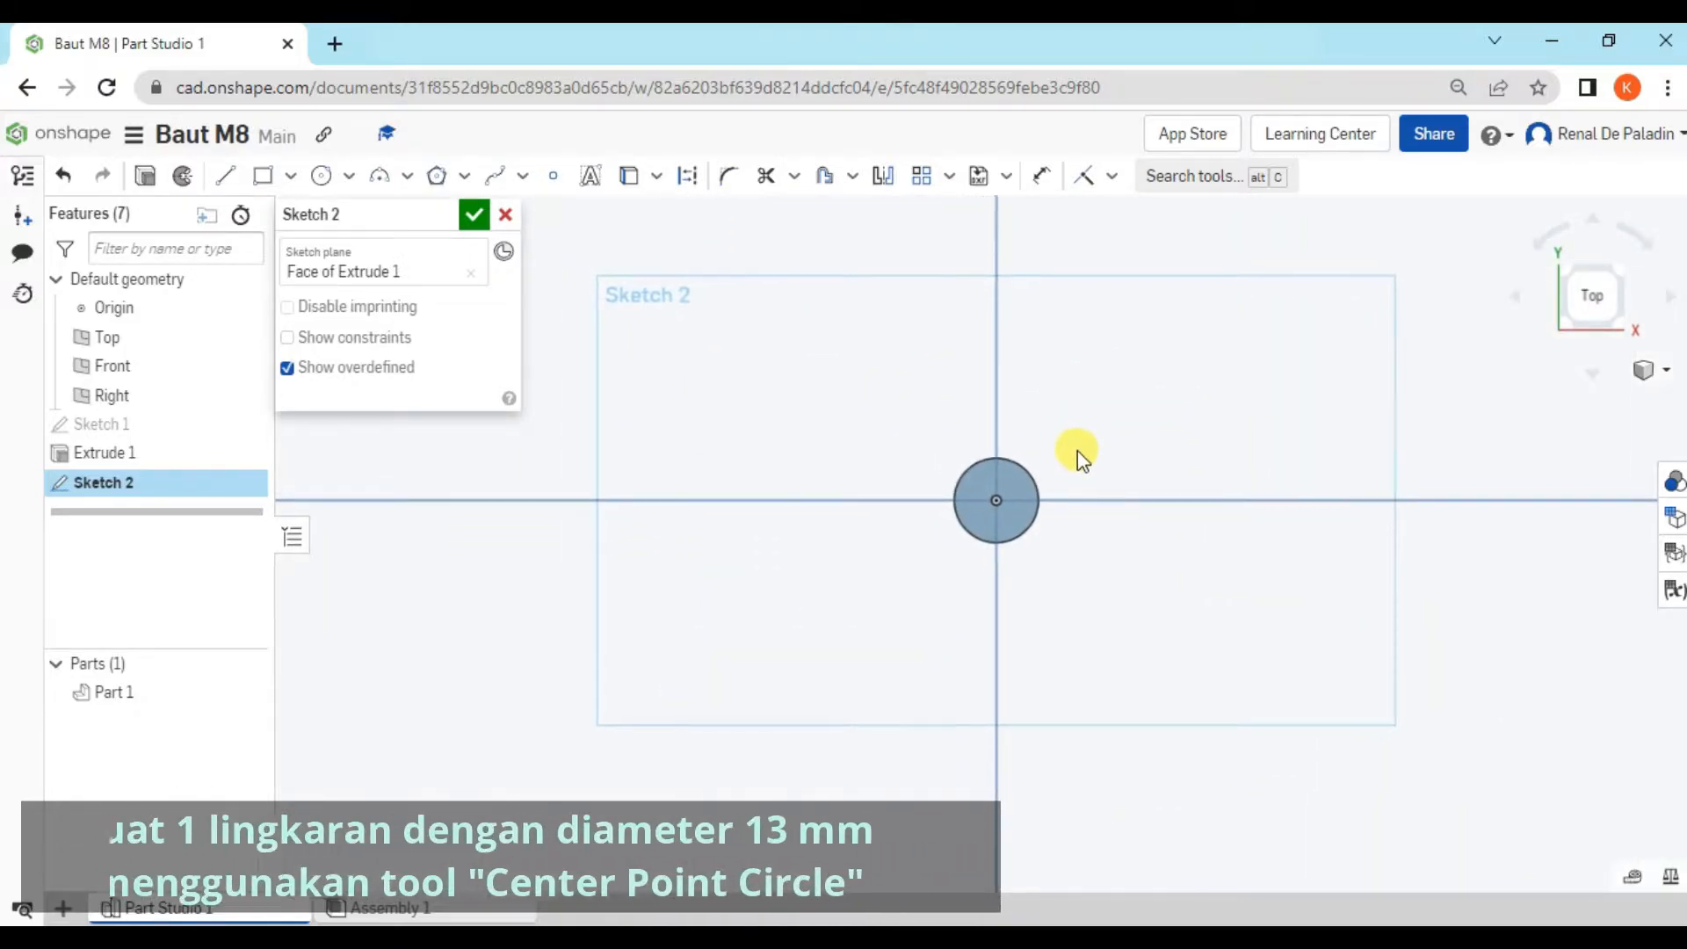
left_click(335, 177)
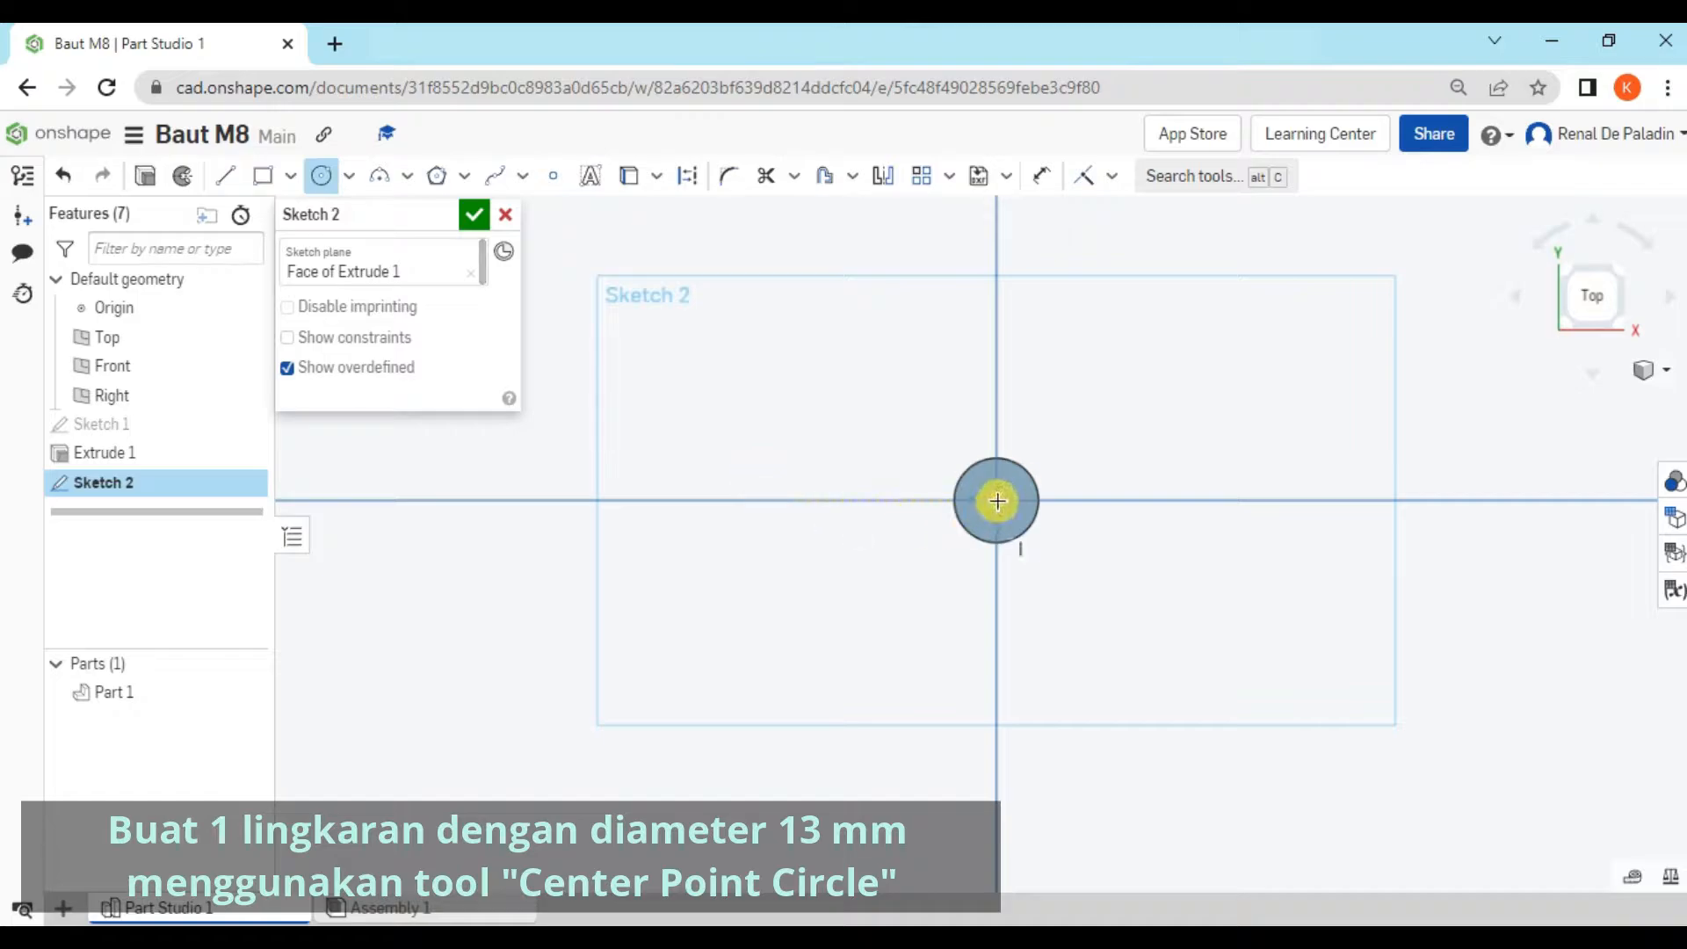
left_click(996, 501)
left_click(1070, 554)
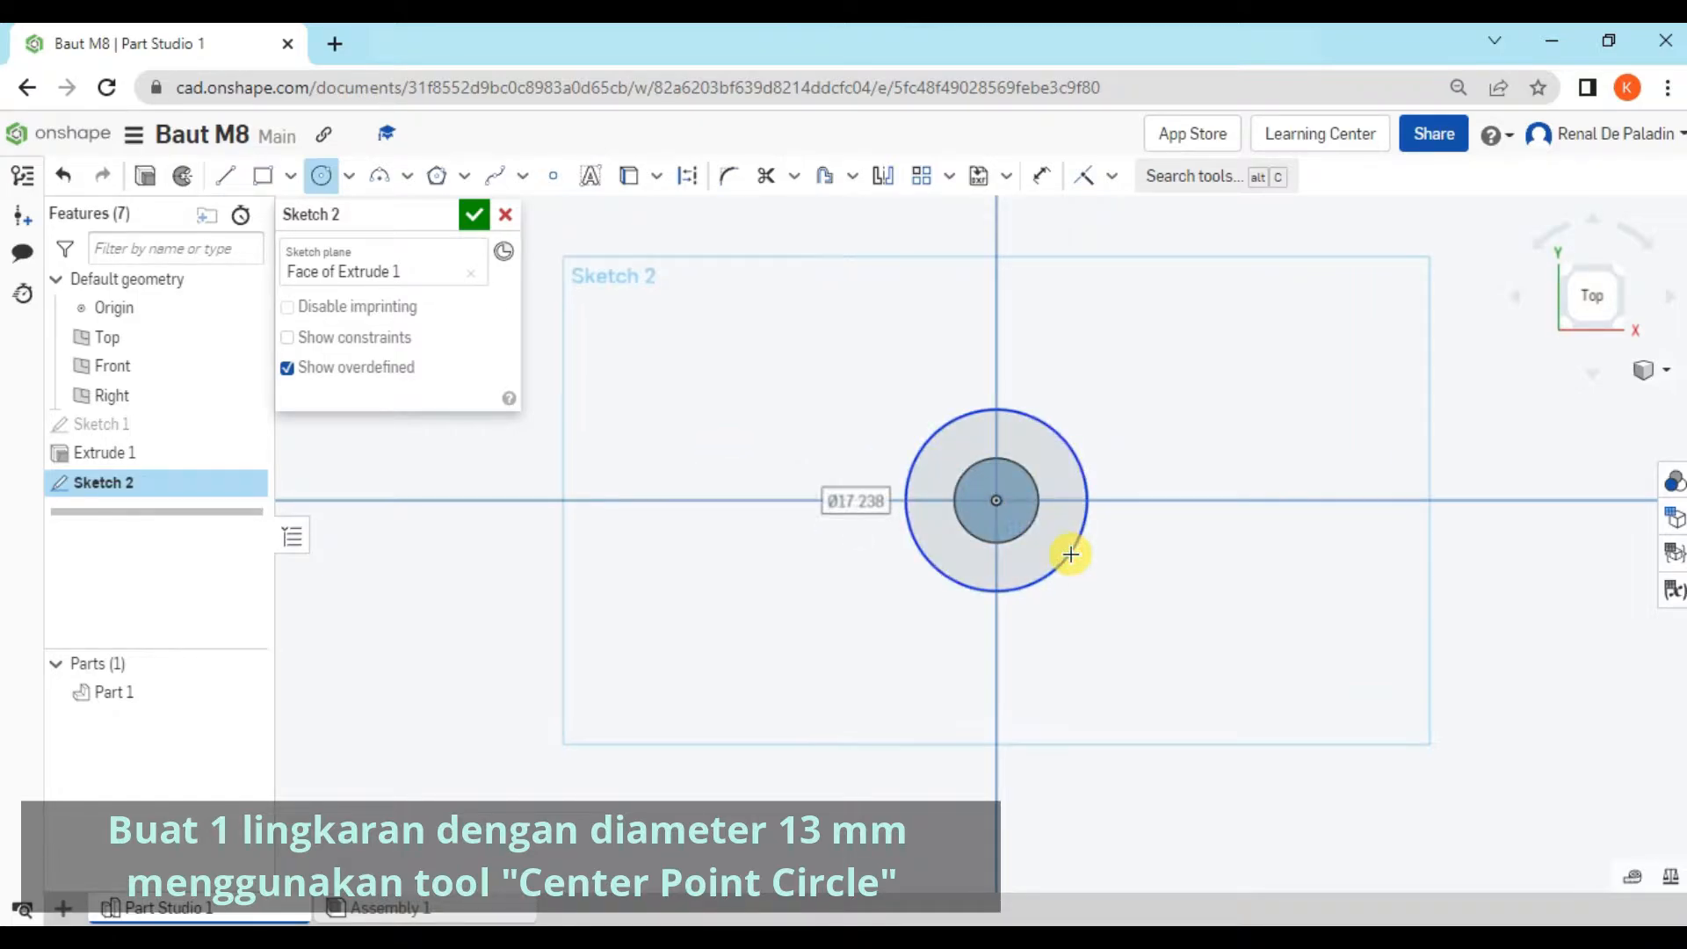
type("13")
key("Return")
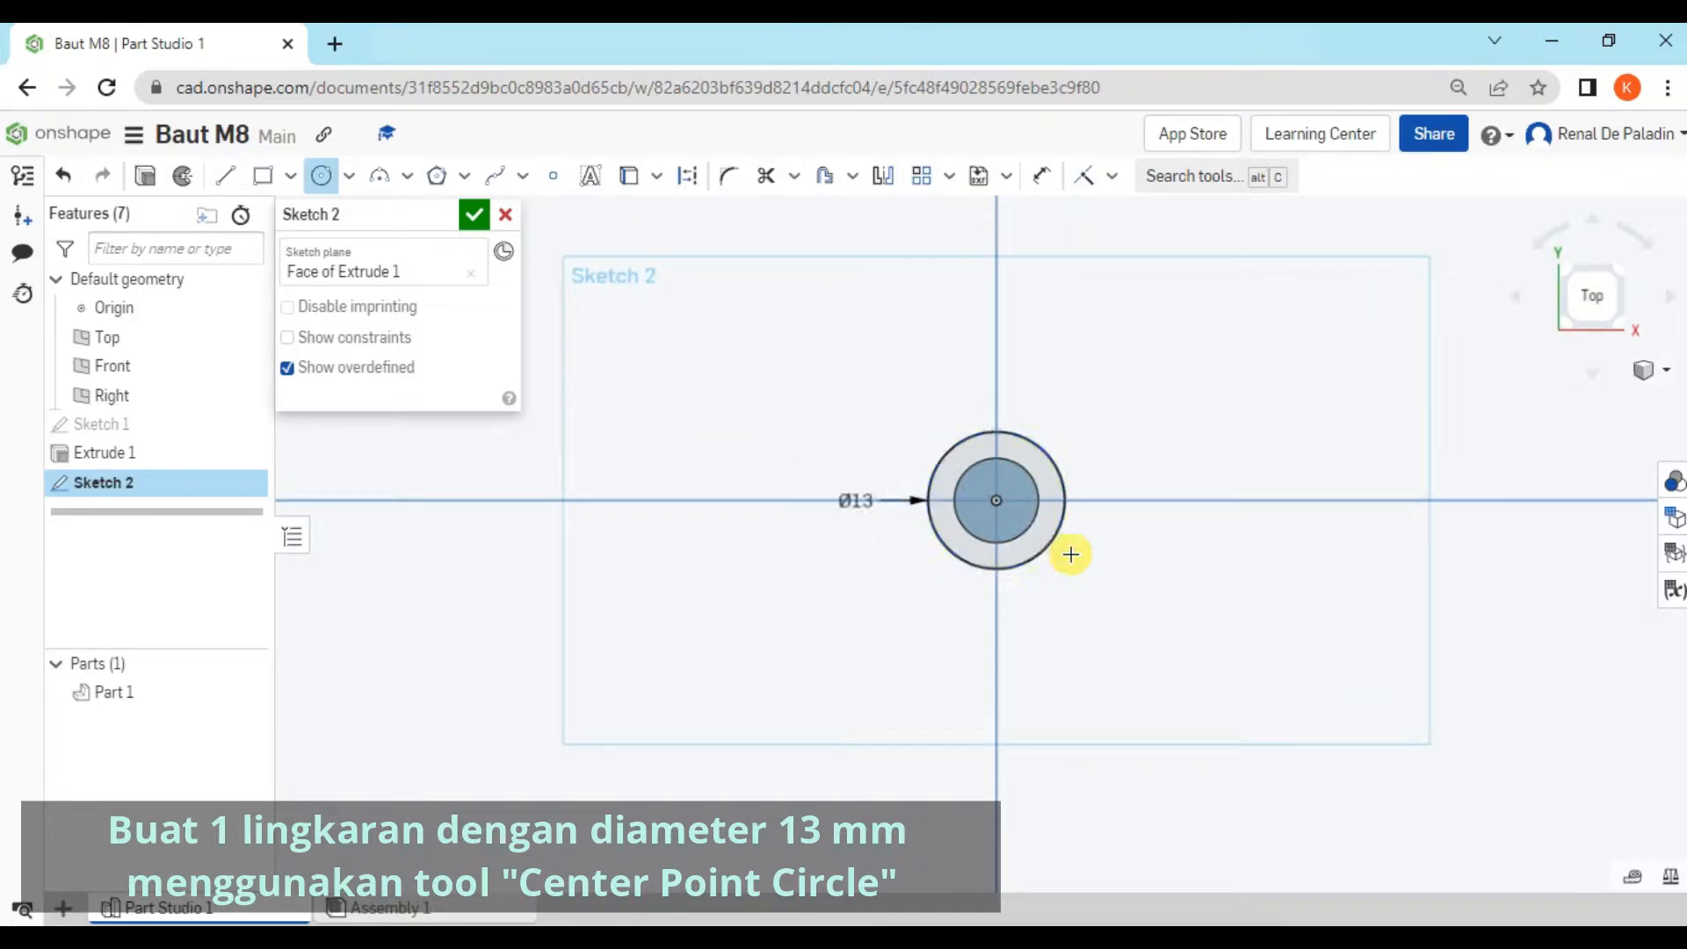
right_click_drag(836, 535, 716, 565)
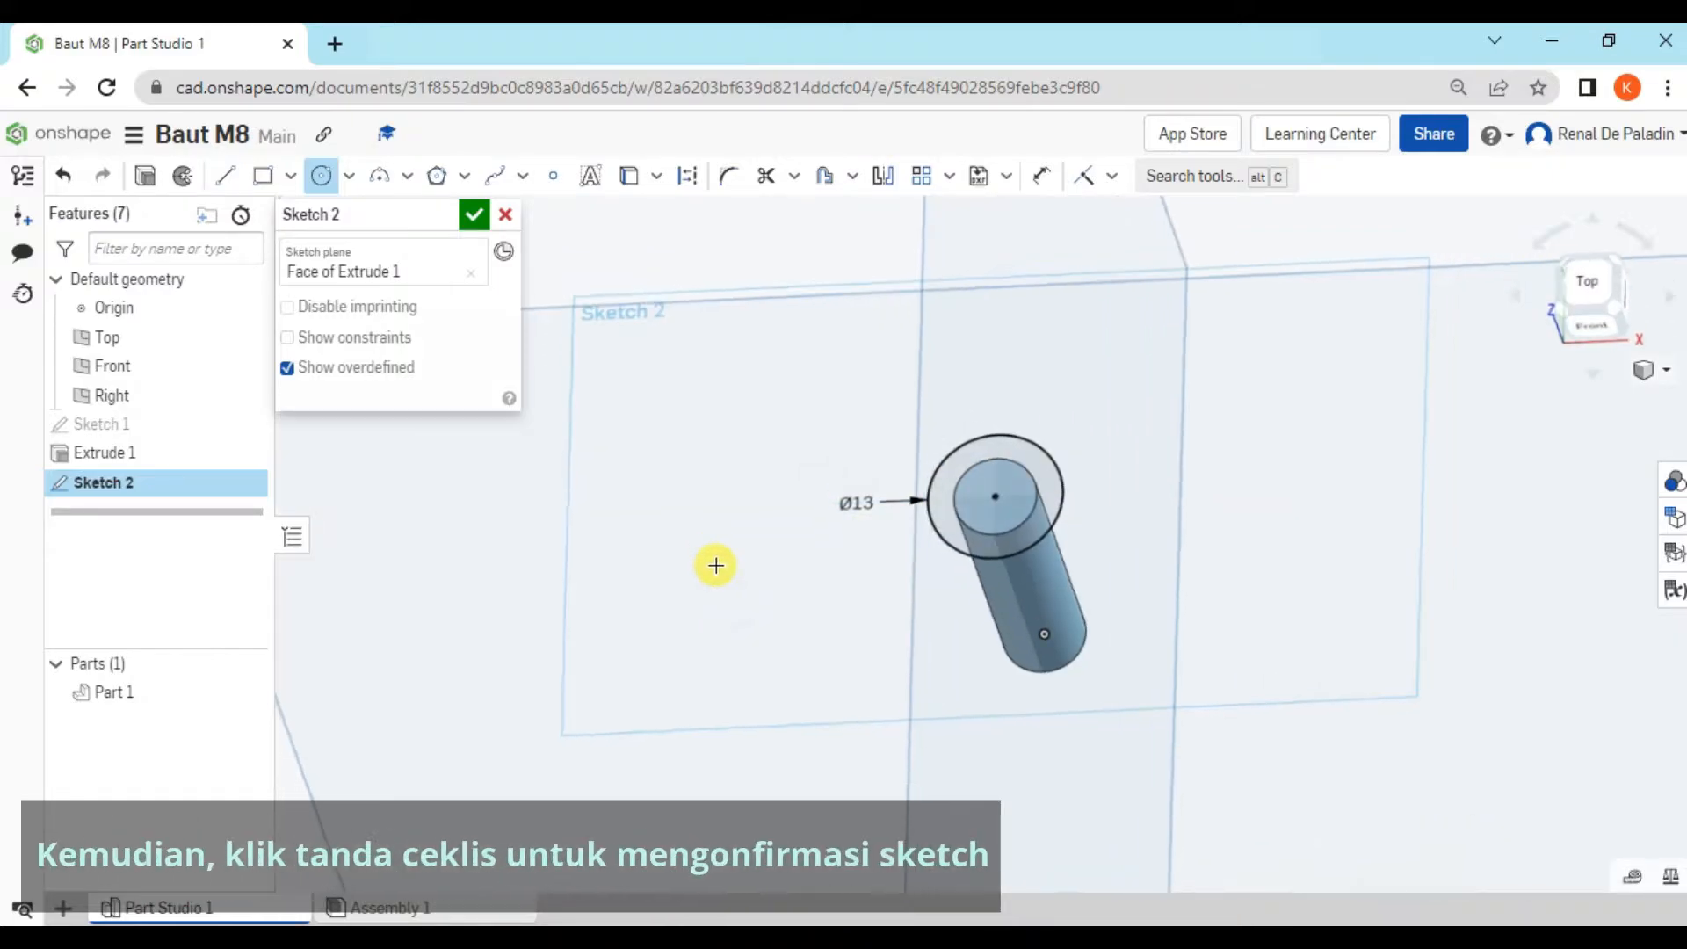
left_click(475, 215)
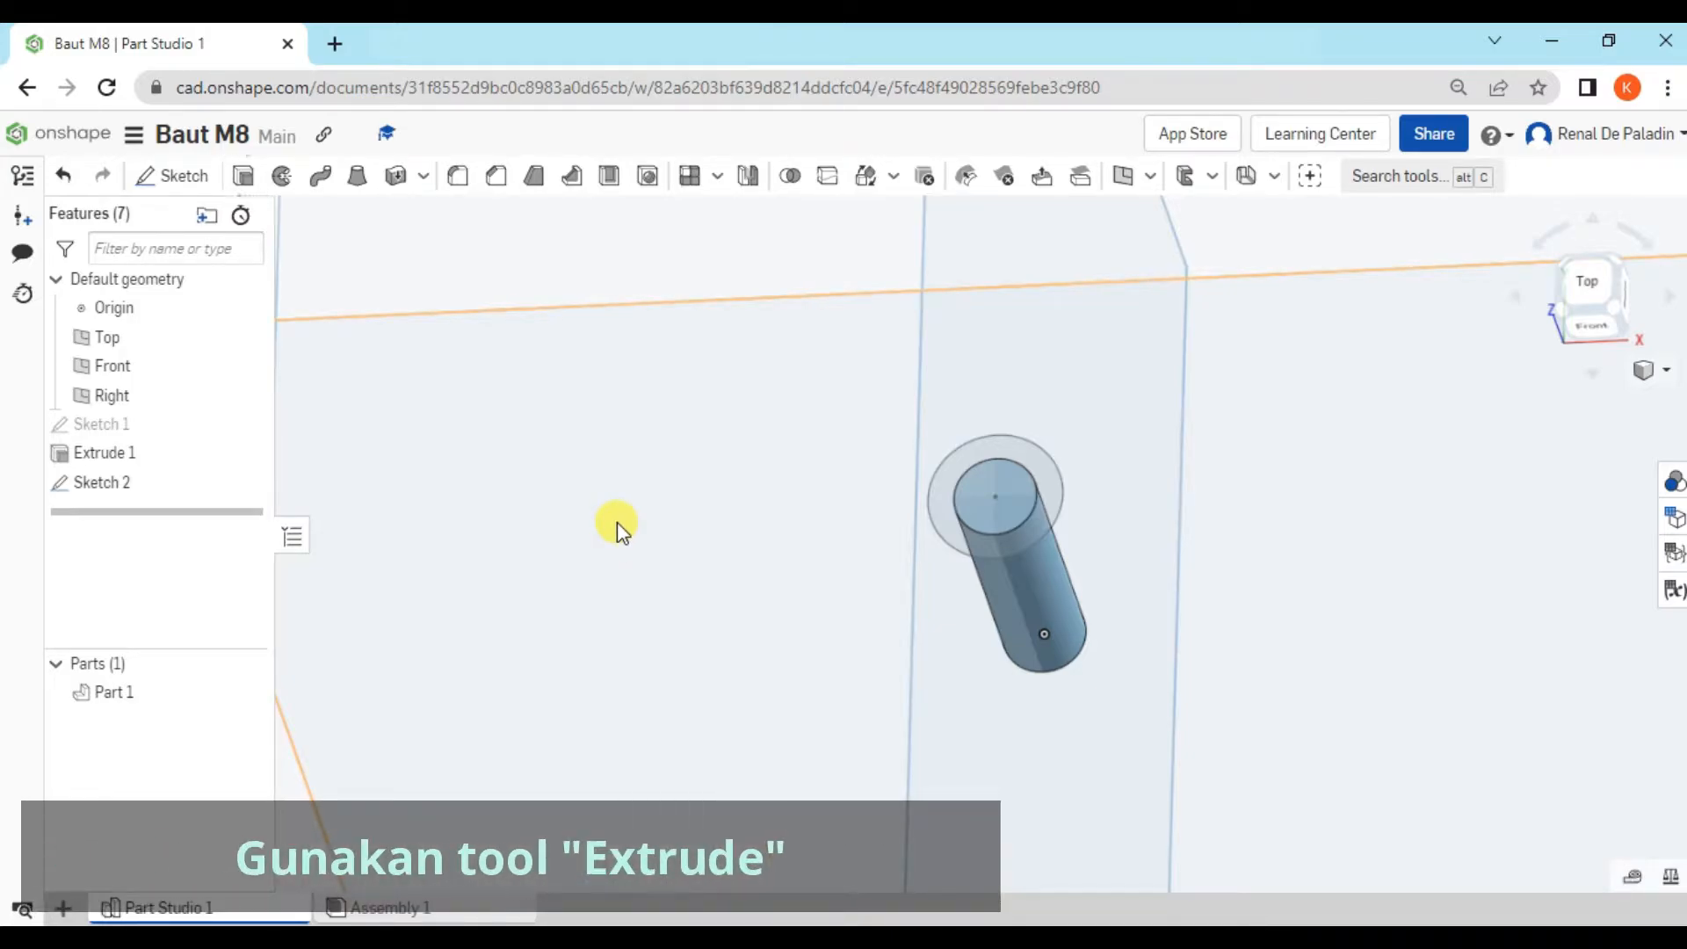
Extrude both regions of the 13 mm circle sketch as an Add with Merge with all and a blind depth of 8 mm
left_click(248, 179)
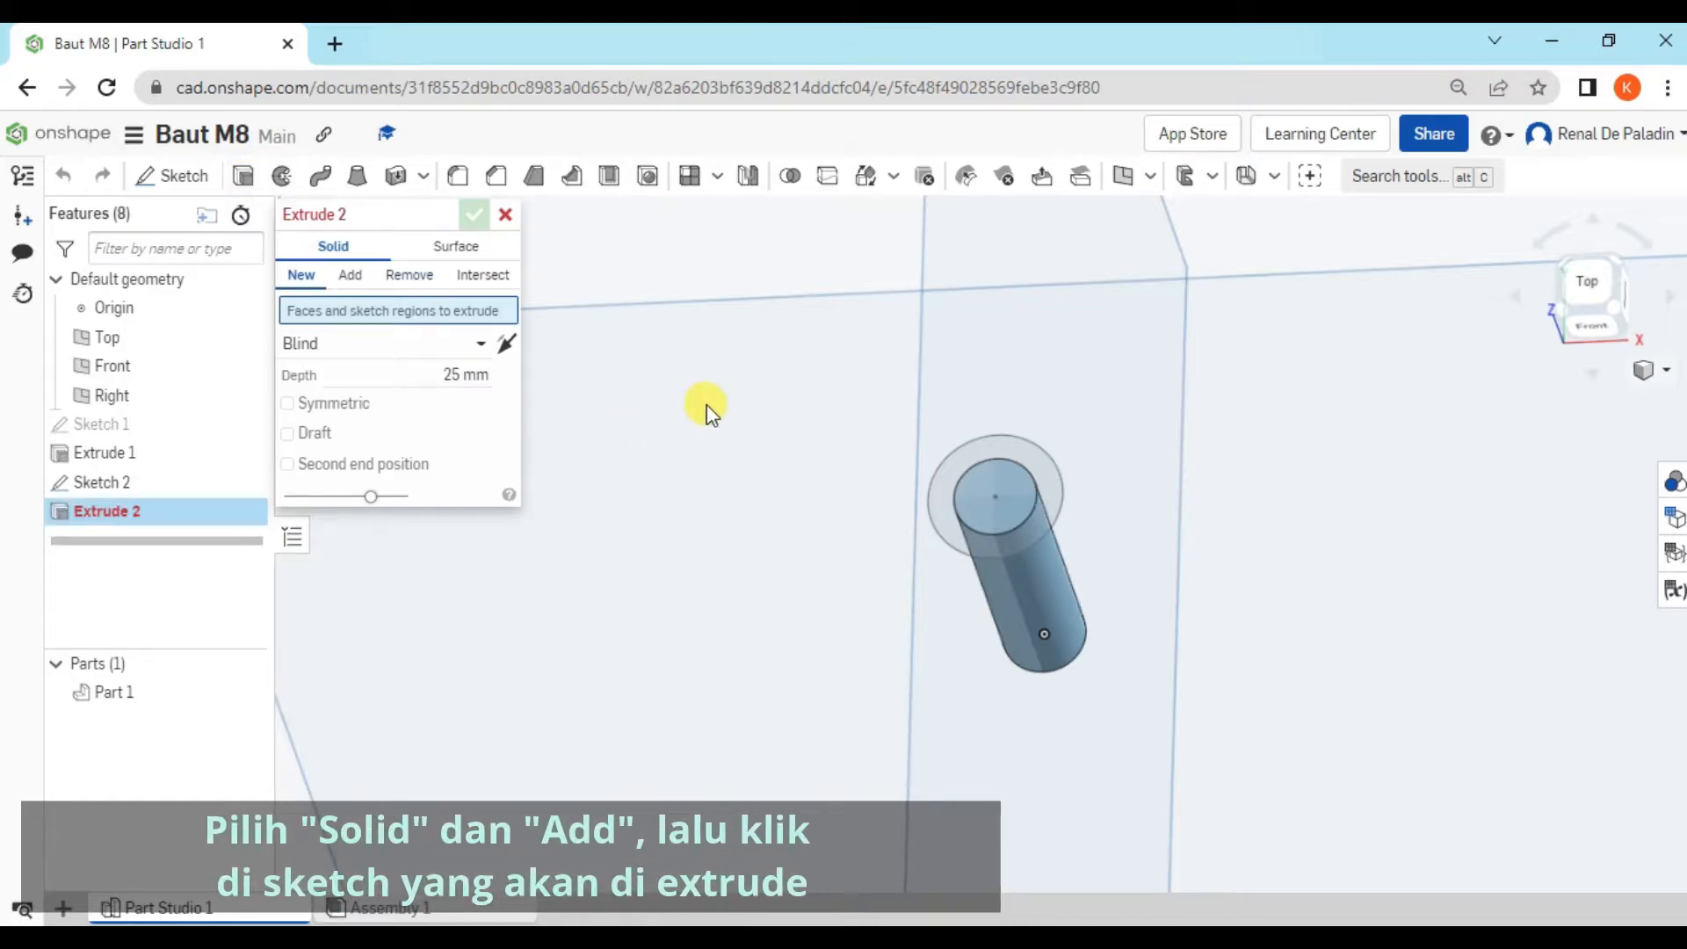
left_click(349, 280)
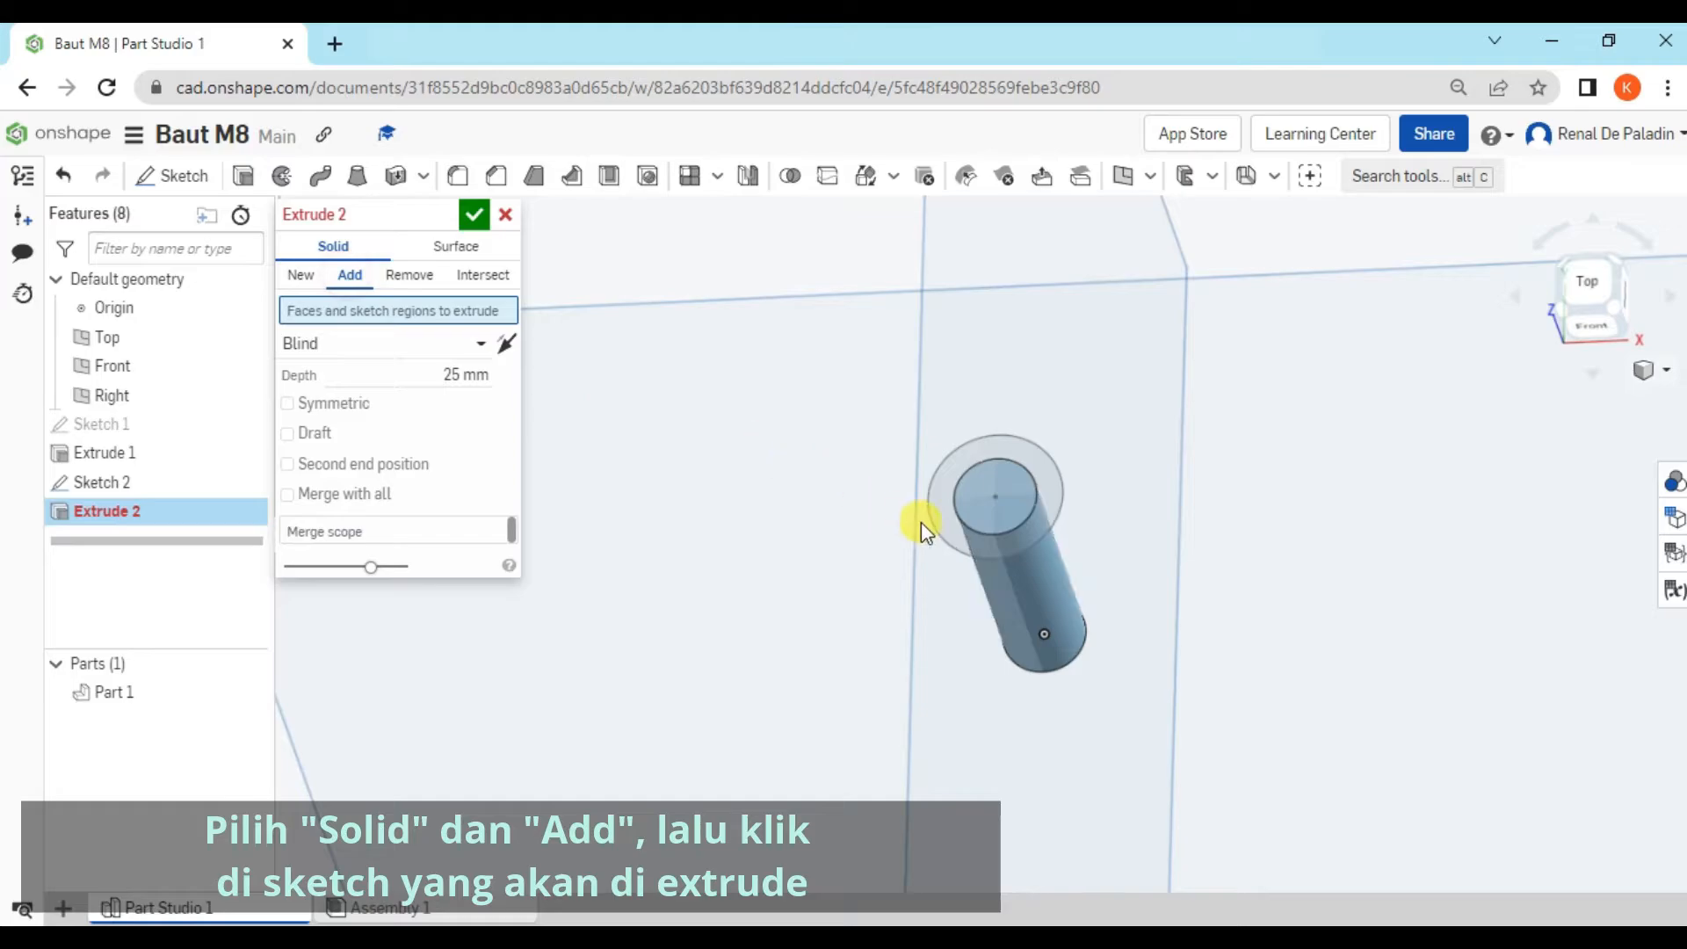
left_click(1045, 493)
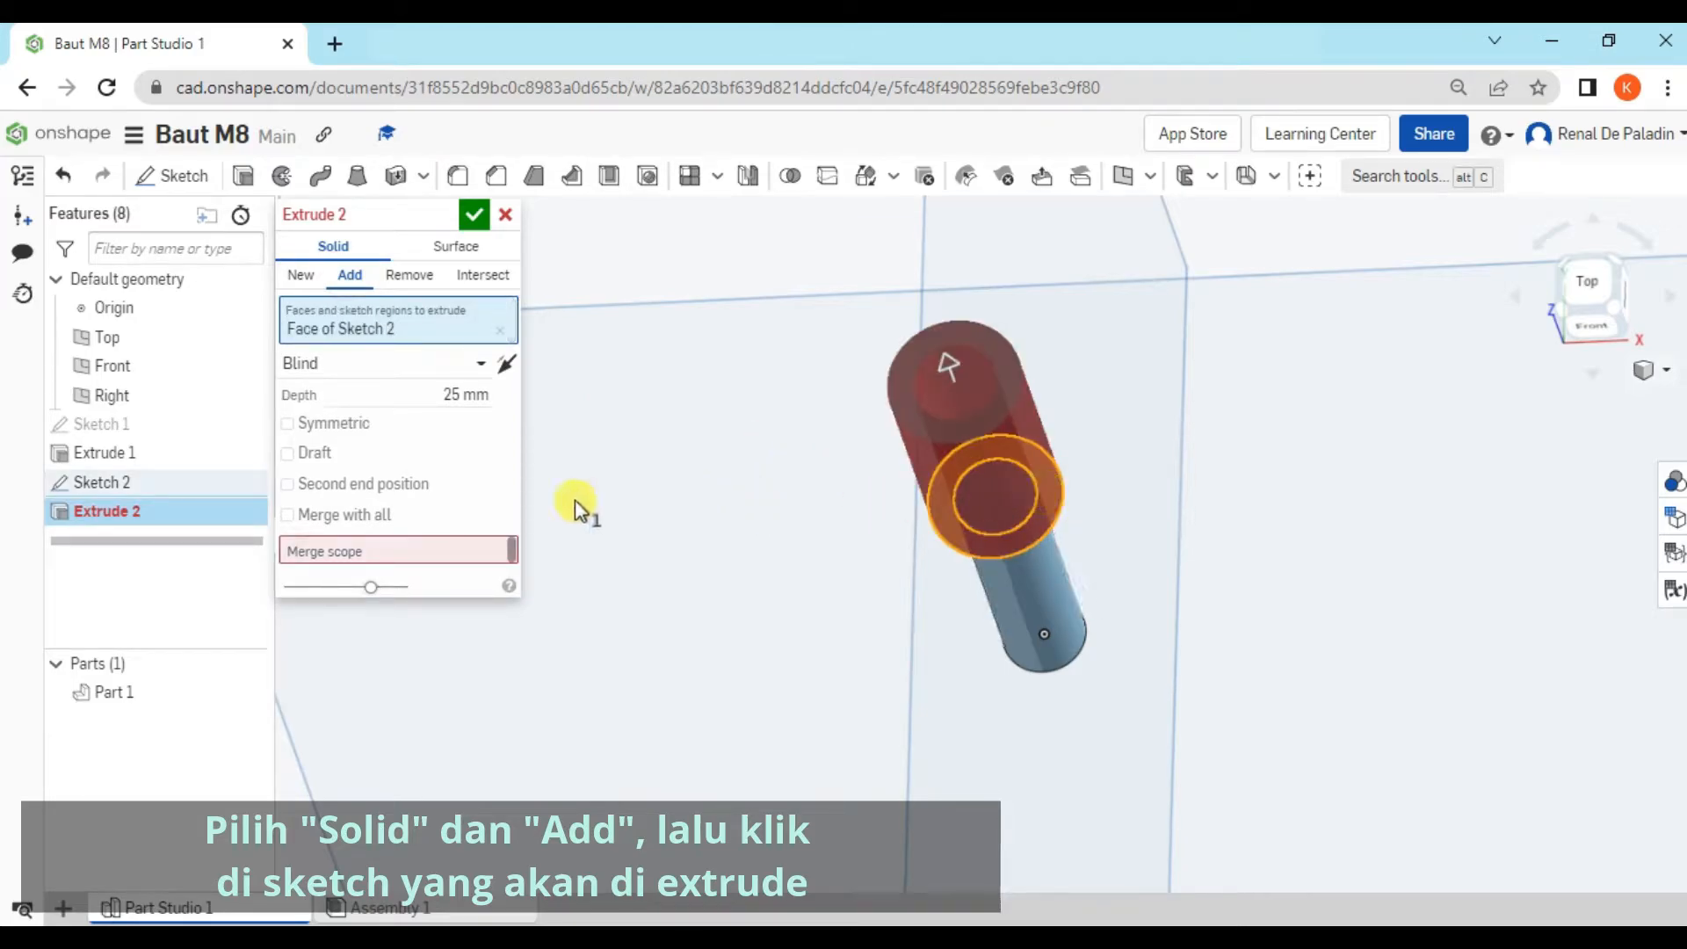
left_click(352, 519)
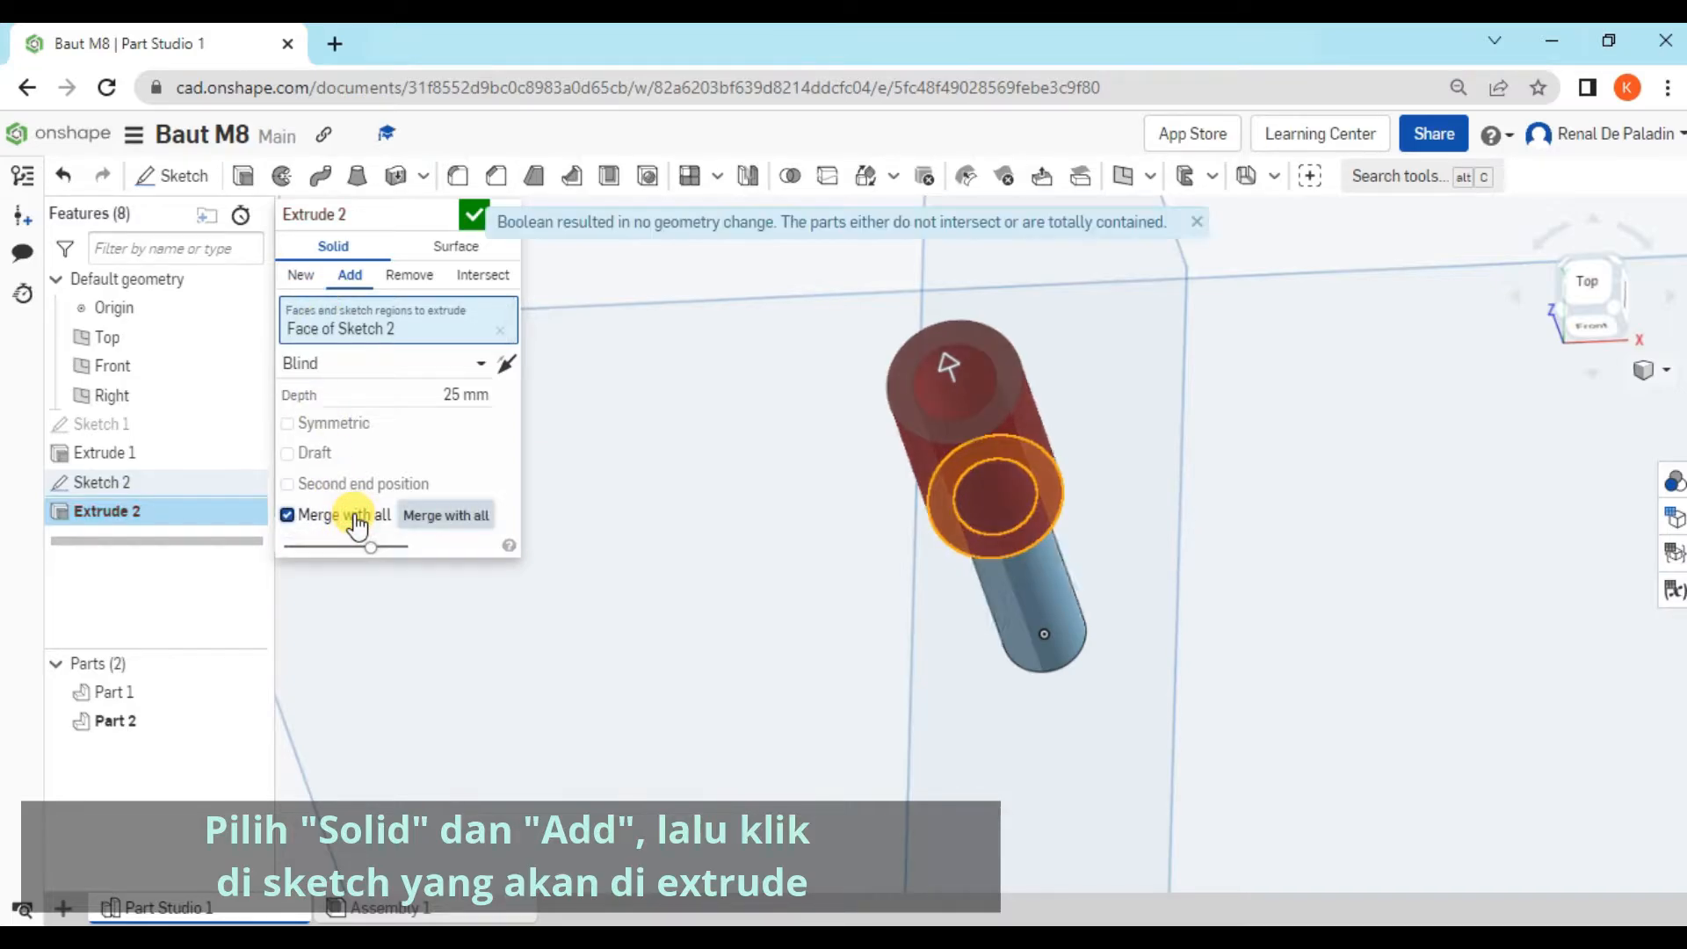
left_click(973, 469)
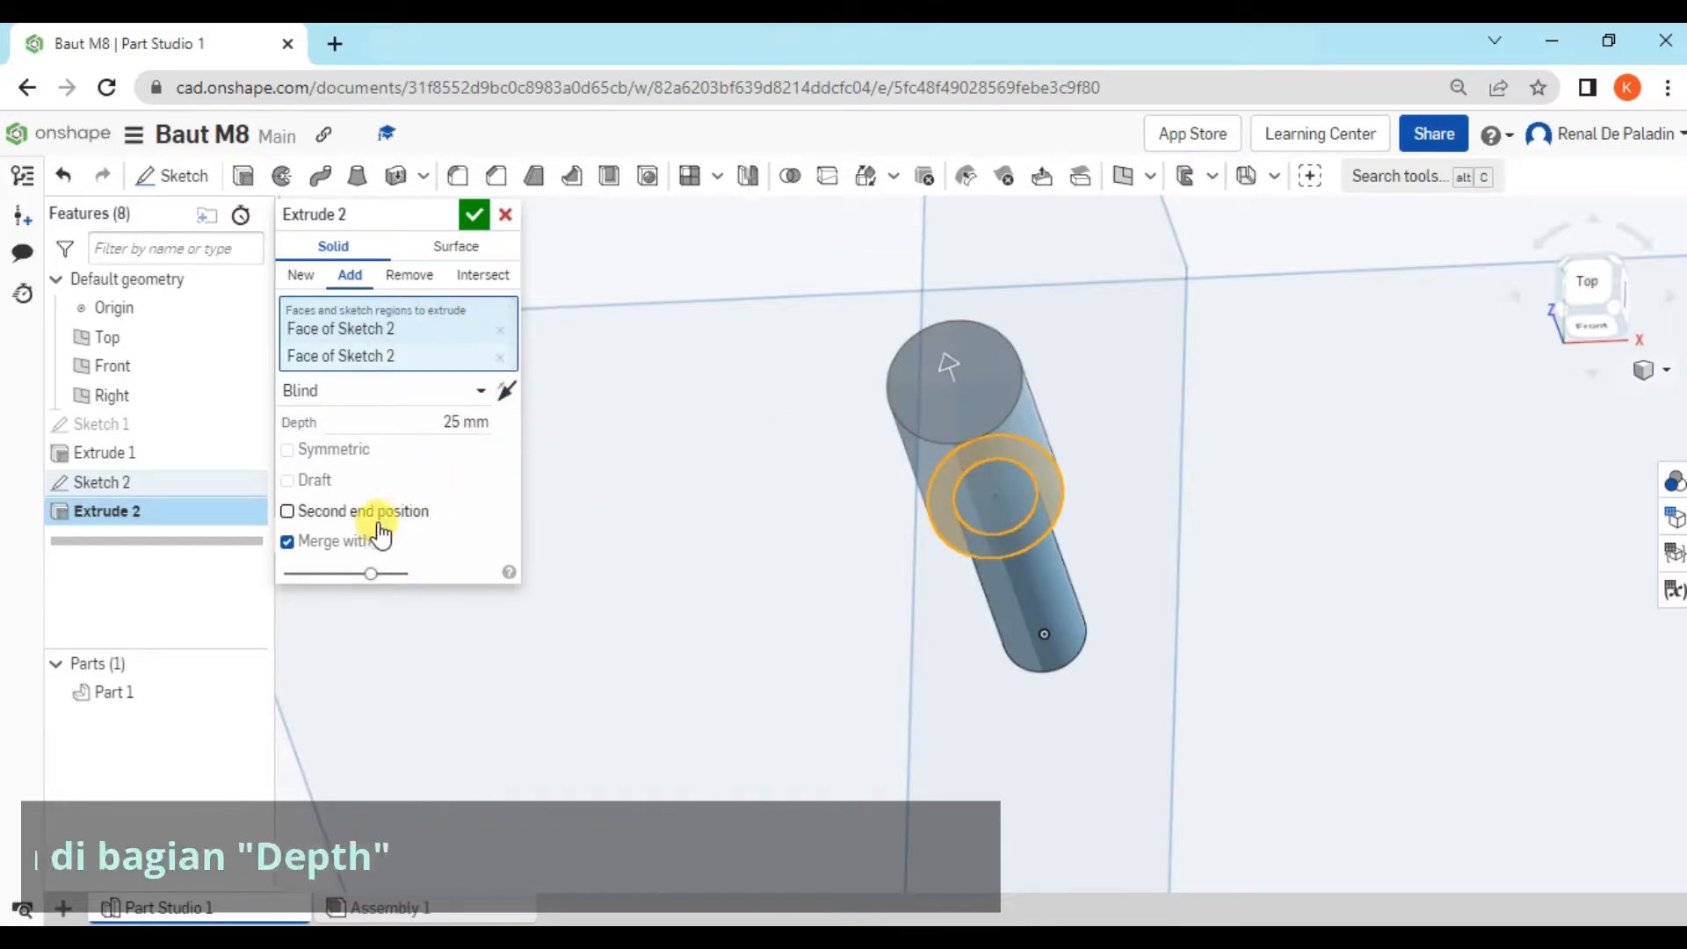
right_click_drag(608, 529, 608, 508)
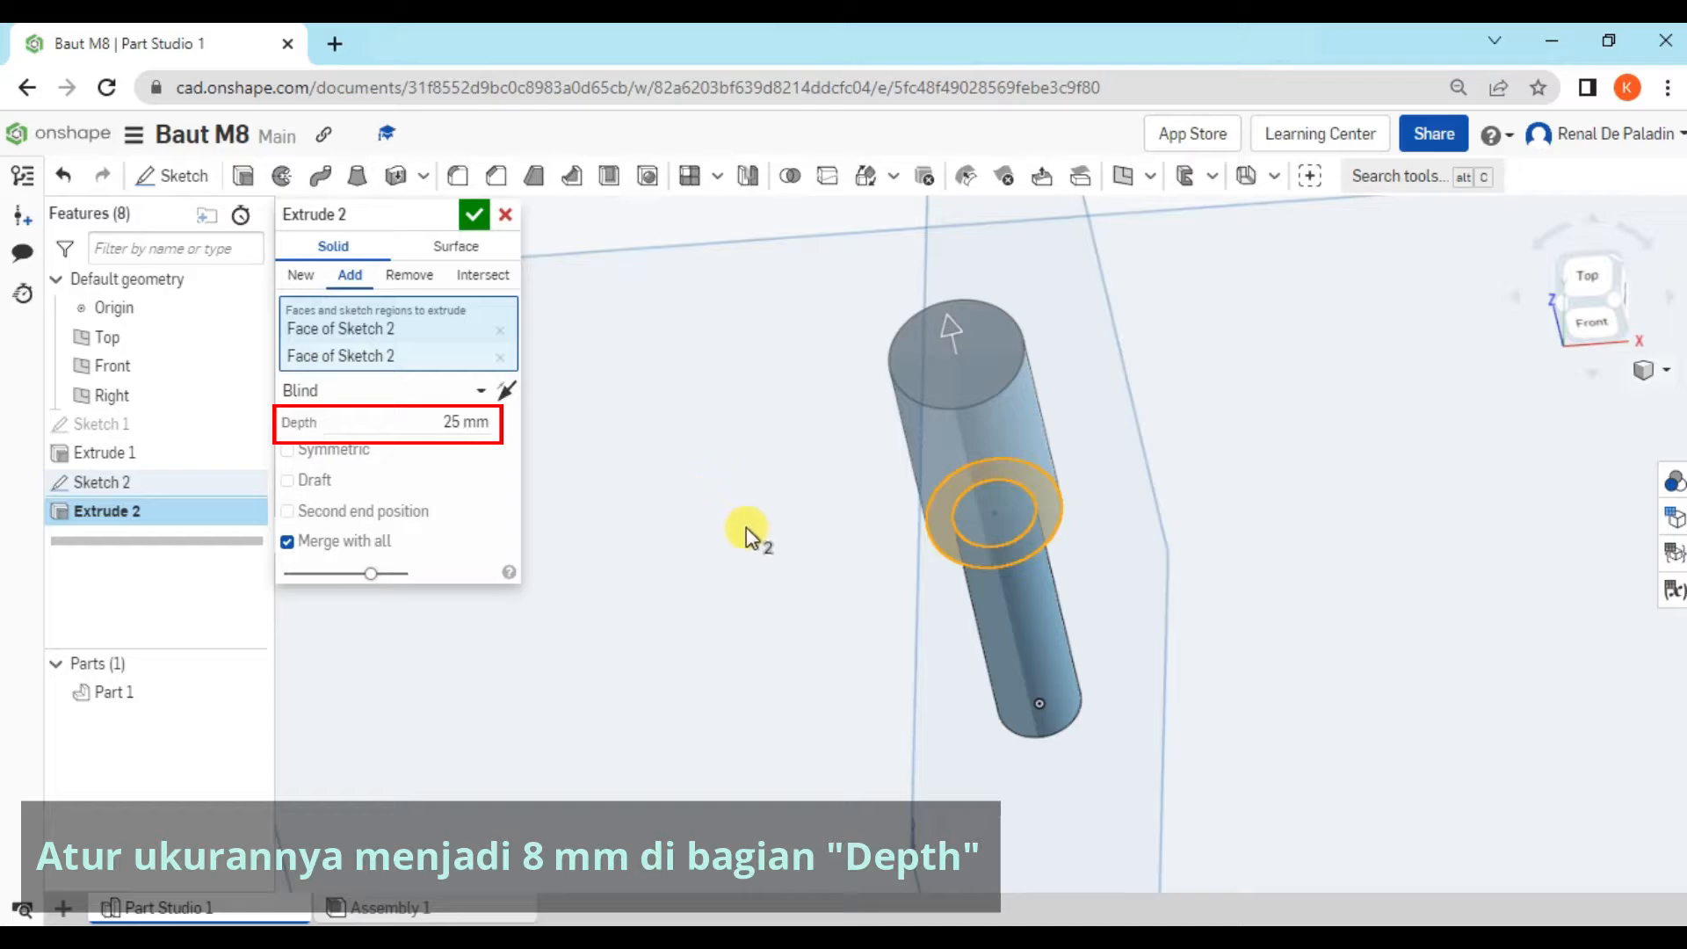
left_click(396, 427)
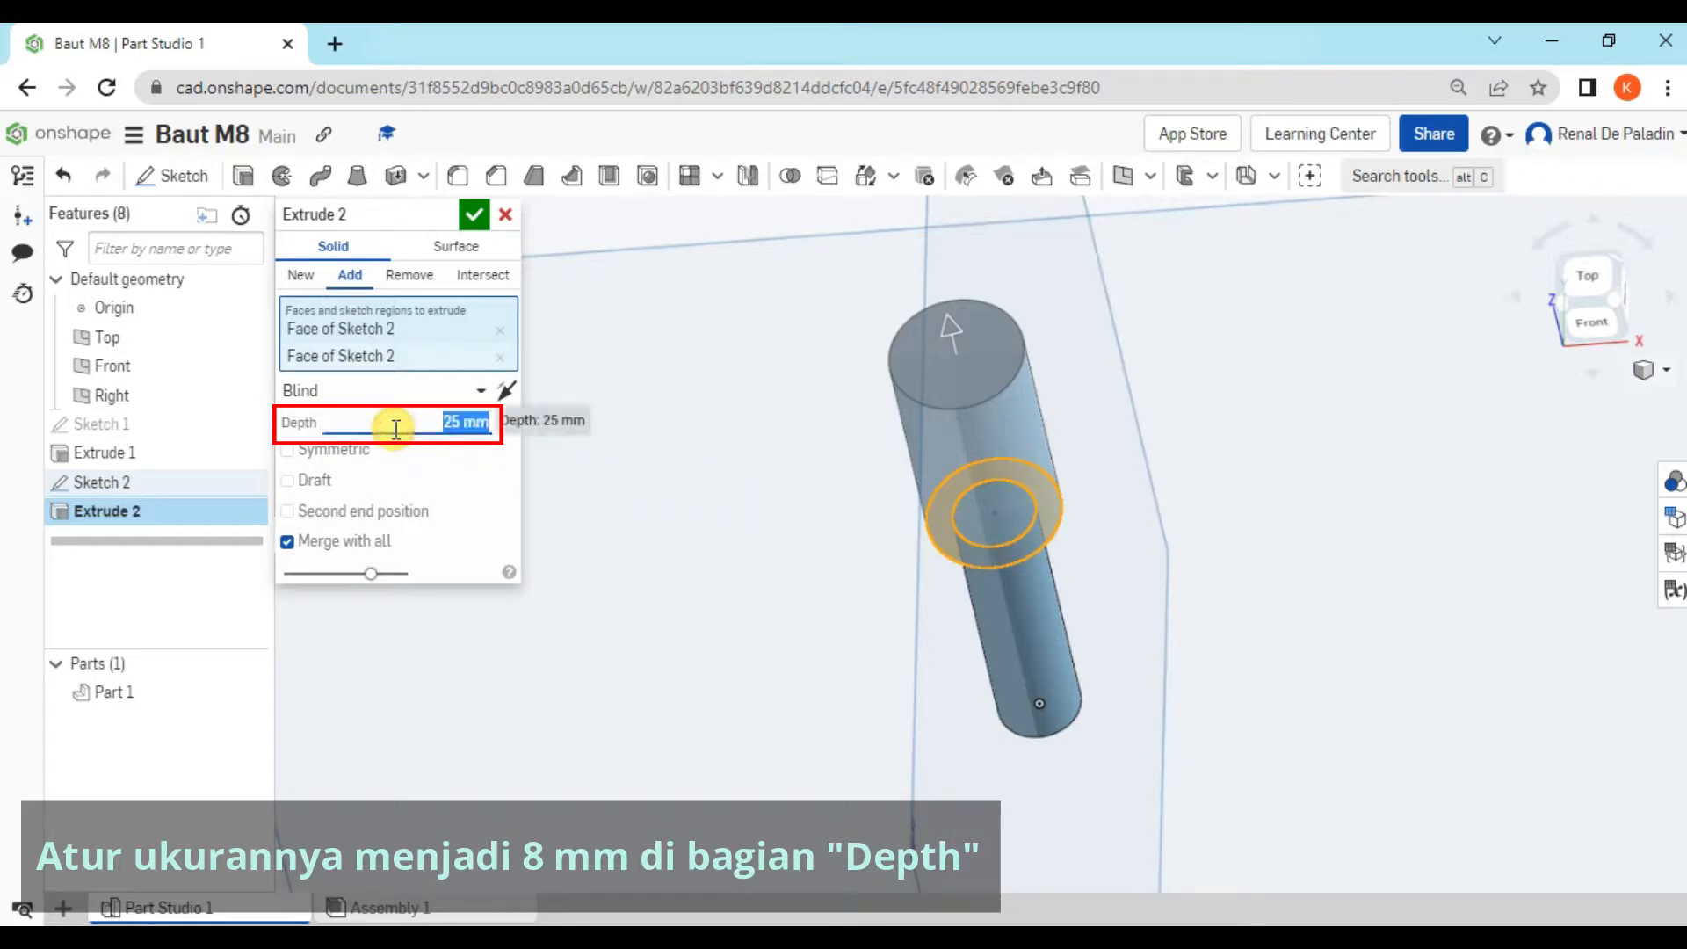
type("8")
key("Return")
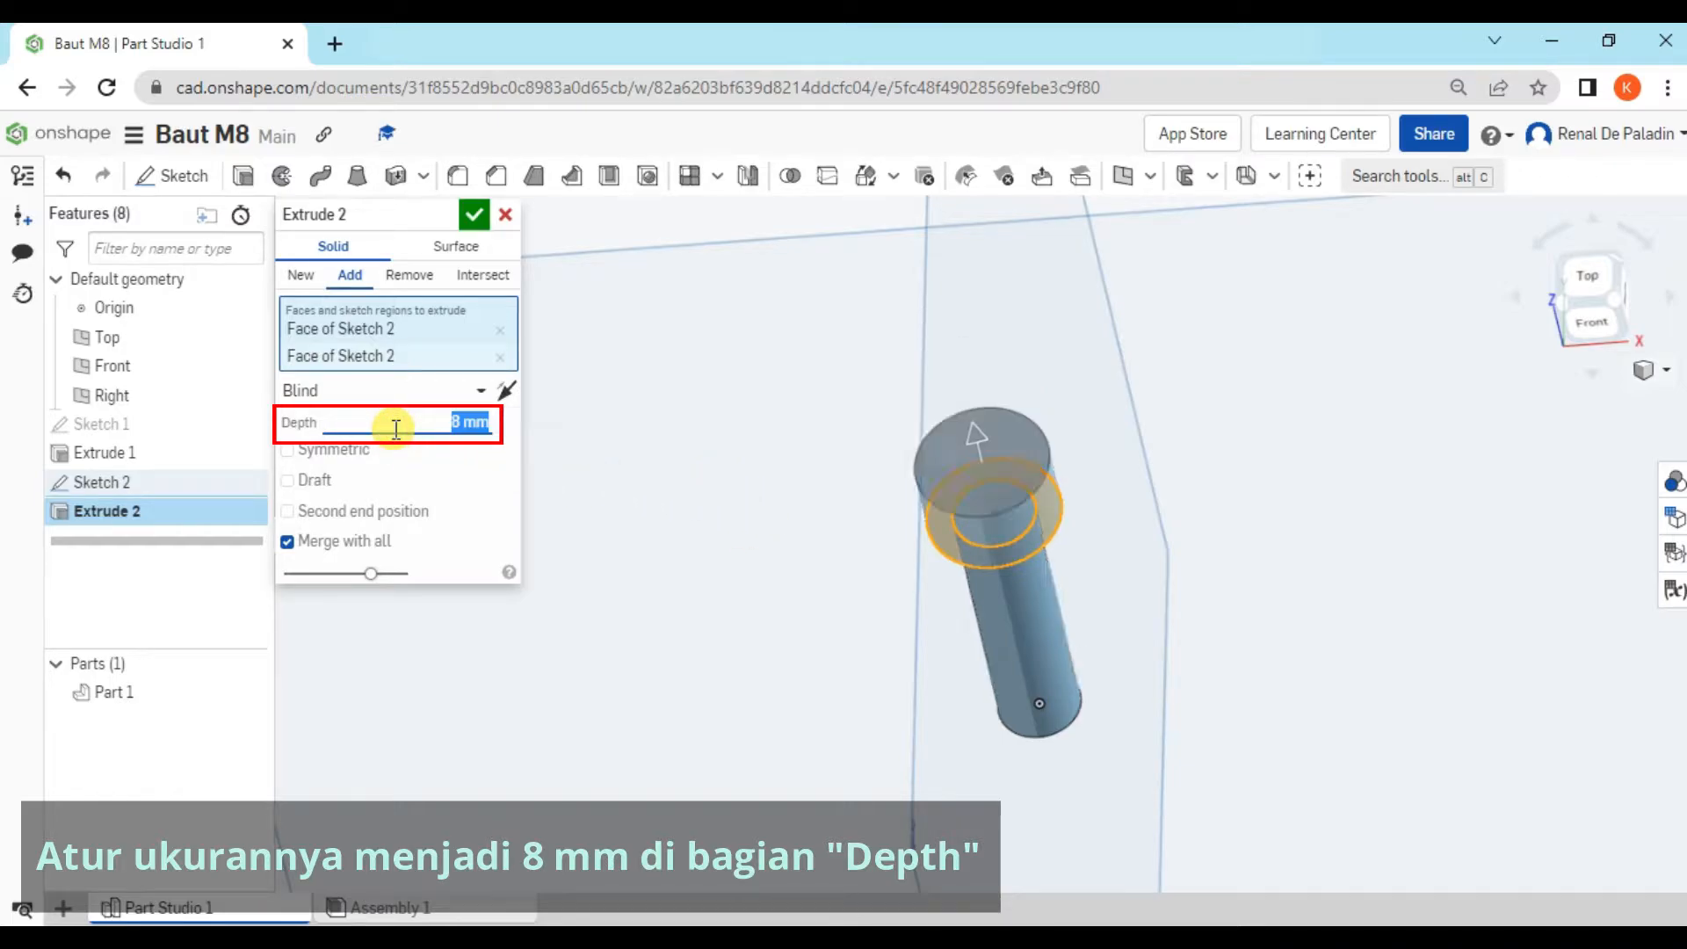
mouse_move(709, 417)
right_mouse_down()
mouse_move(692, 410)
mouse_move(713, 422)
right_mouse_up()
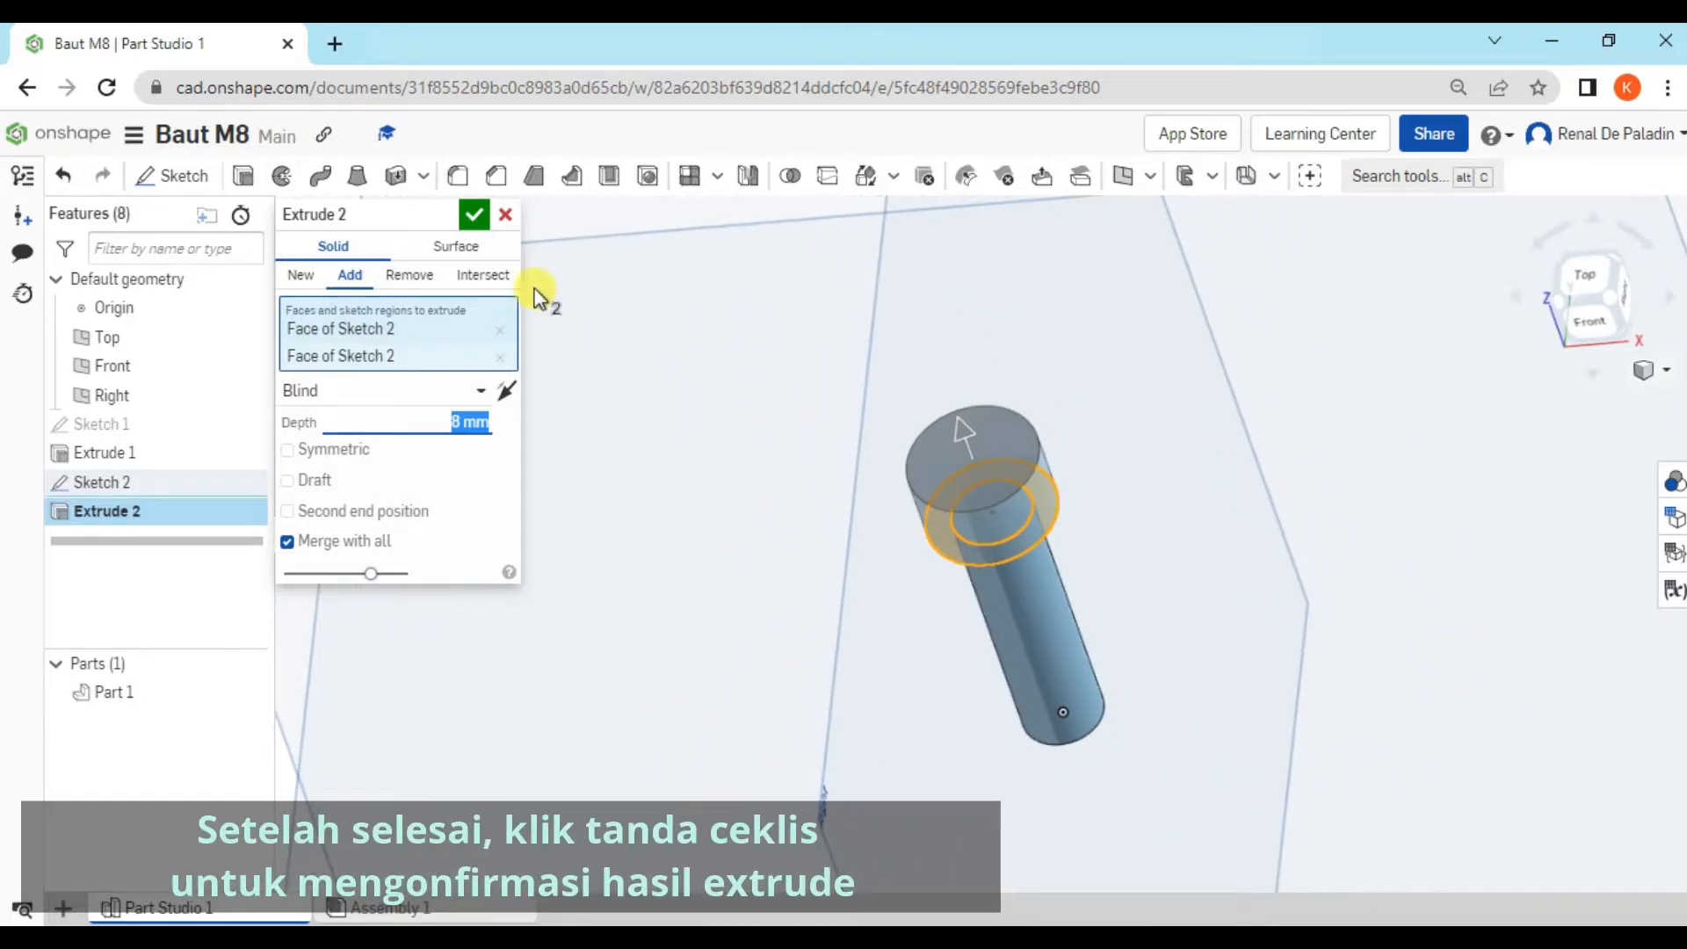
left_click(473, 219)
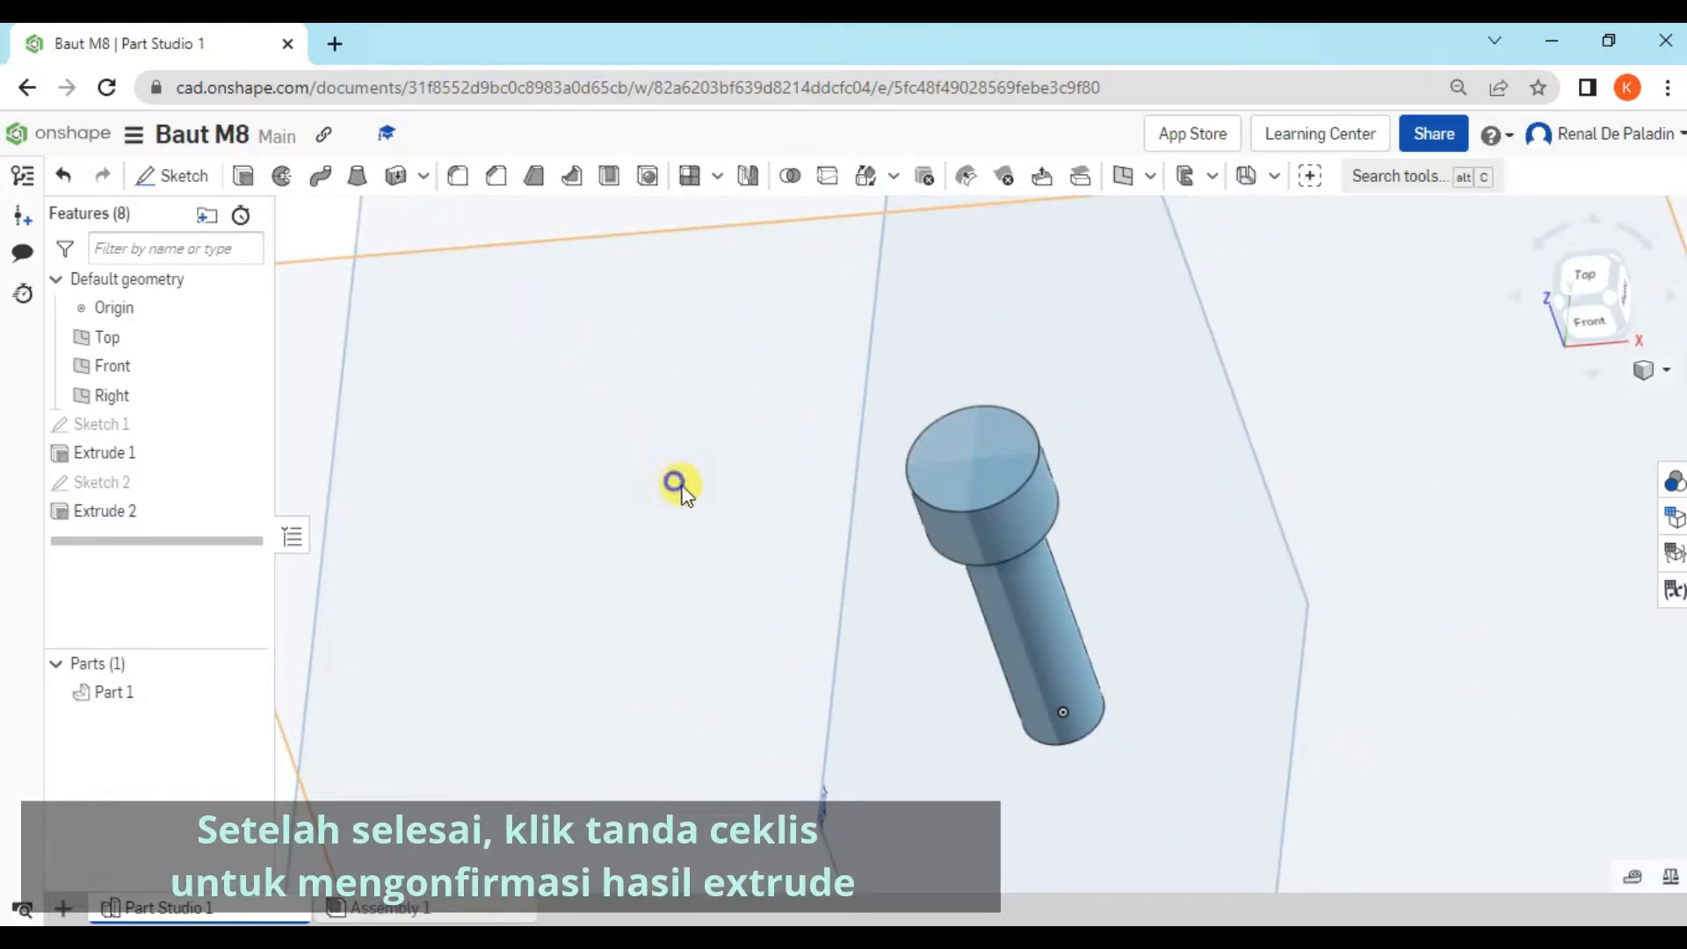
Start a new sketch on the upper face of the bolt head, viewed normal to the sketch plane
right_click_drag(678, 481, 716, 488)
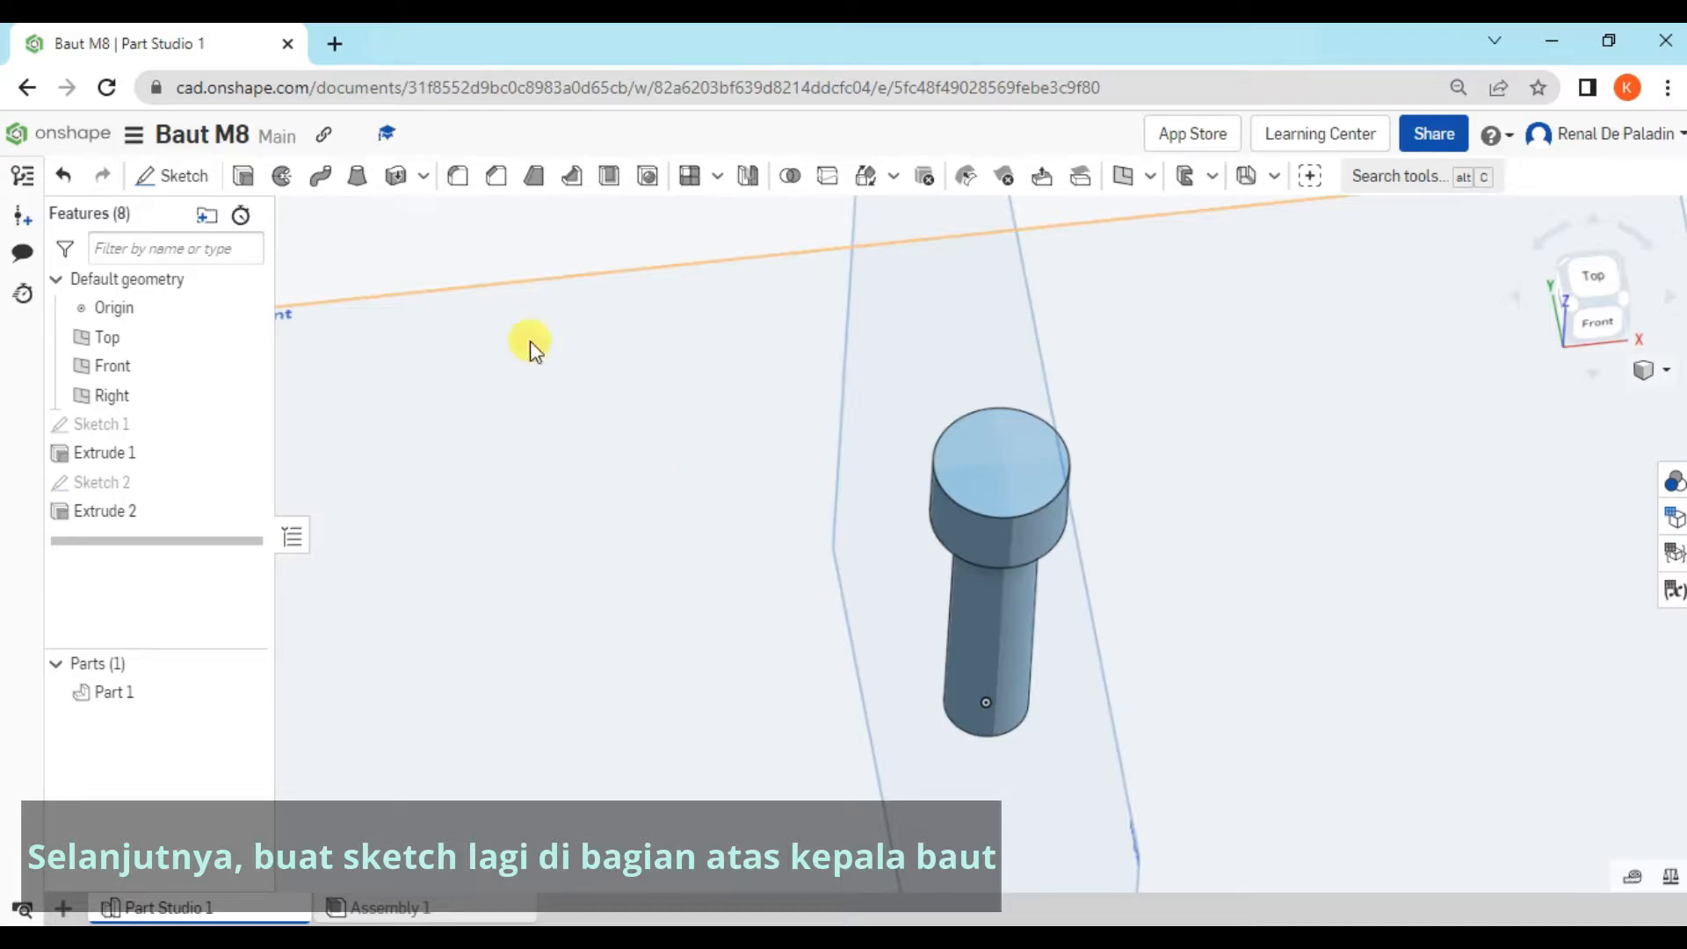
left_click(174, 181)
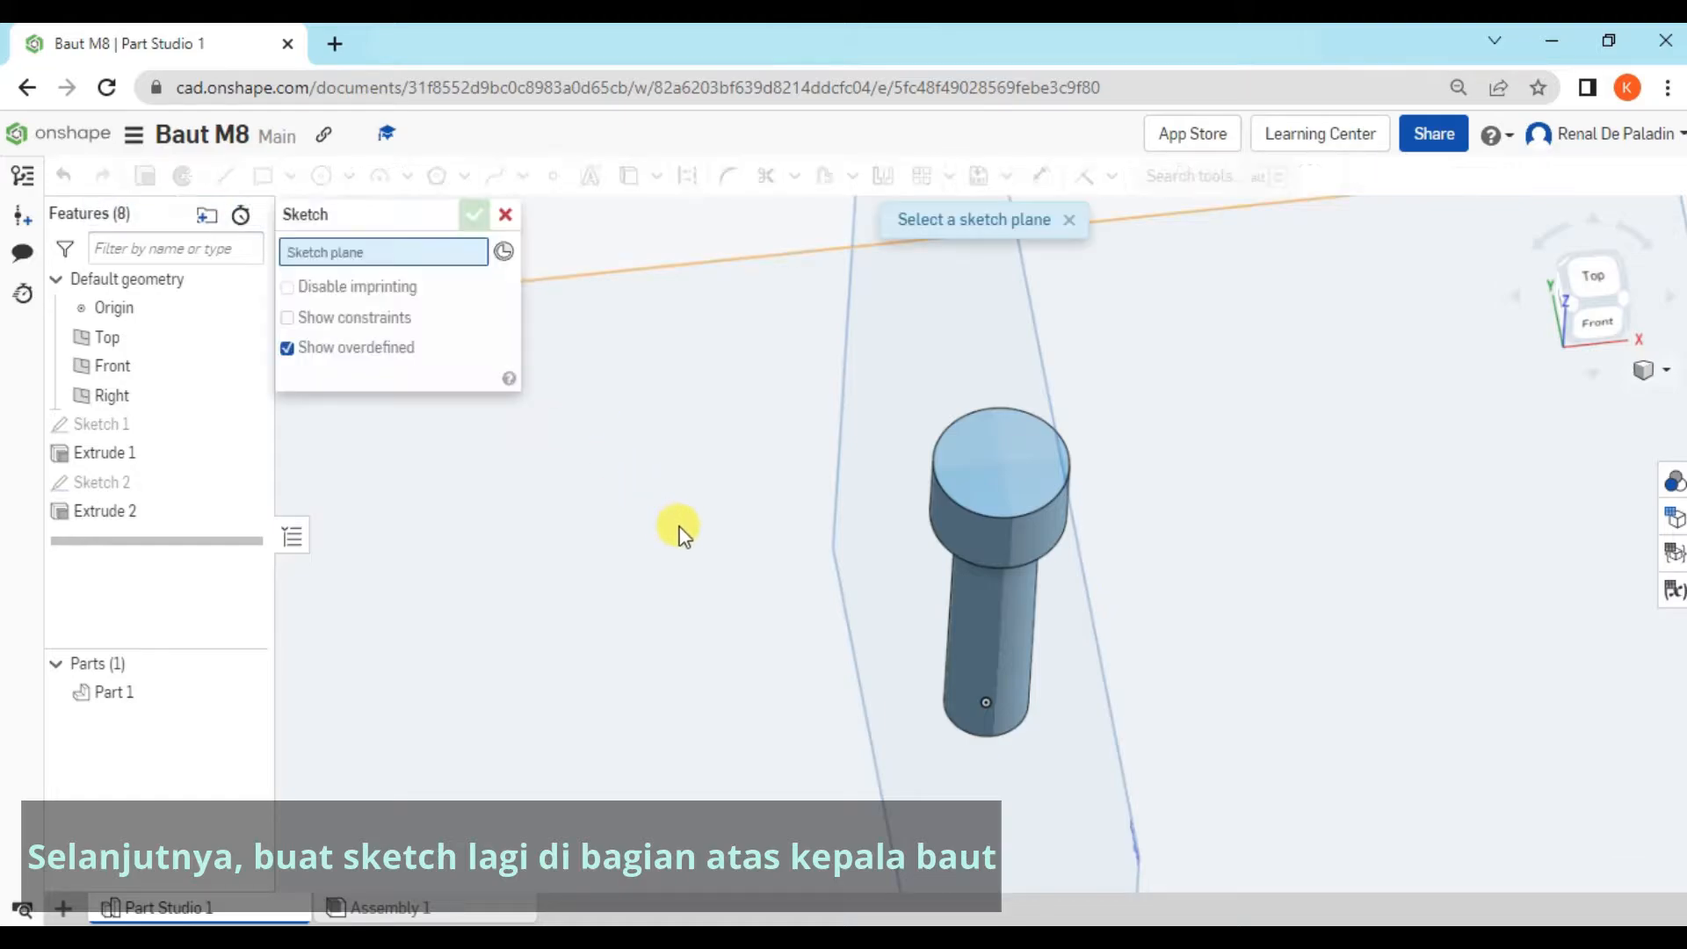
left_click(1009, 454)
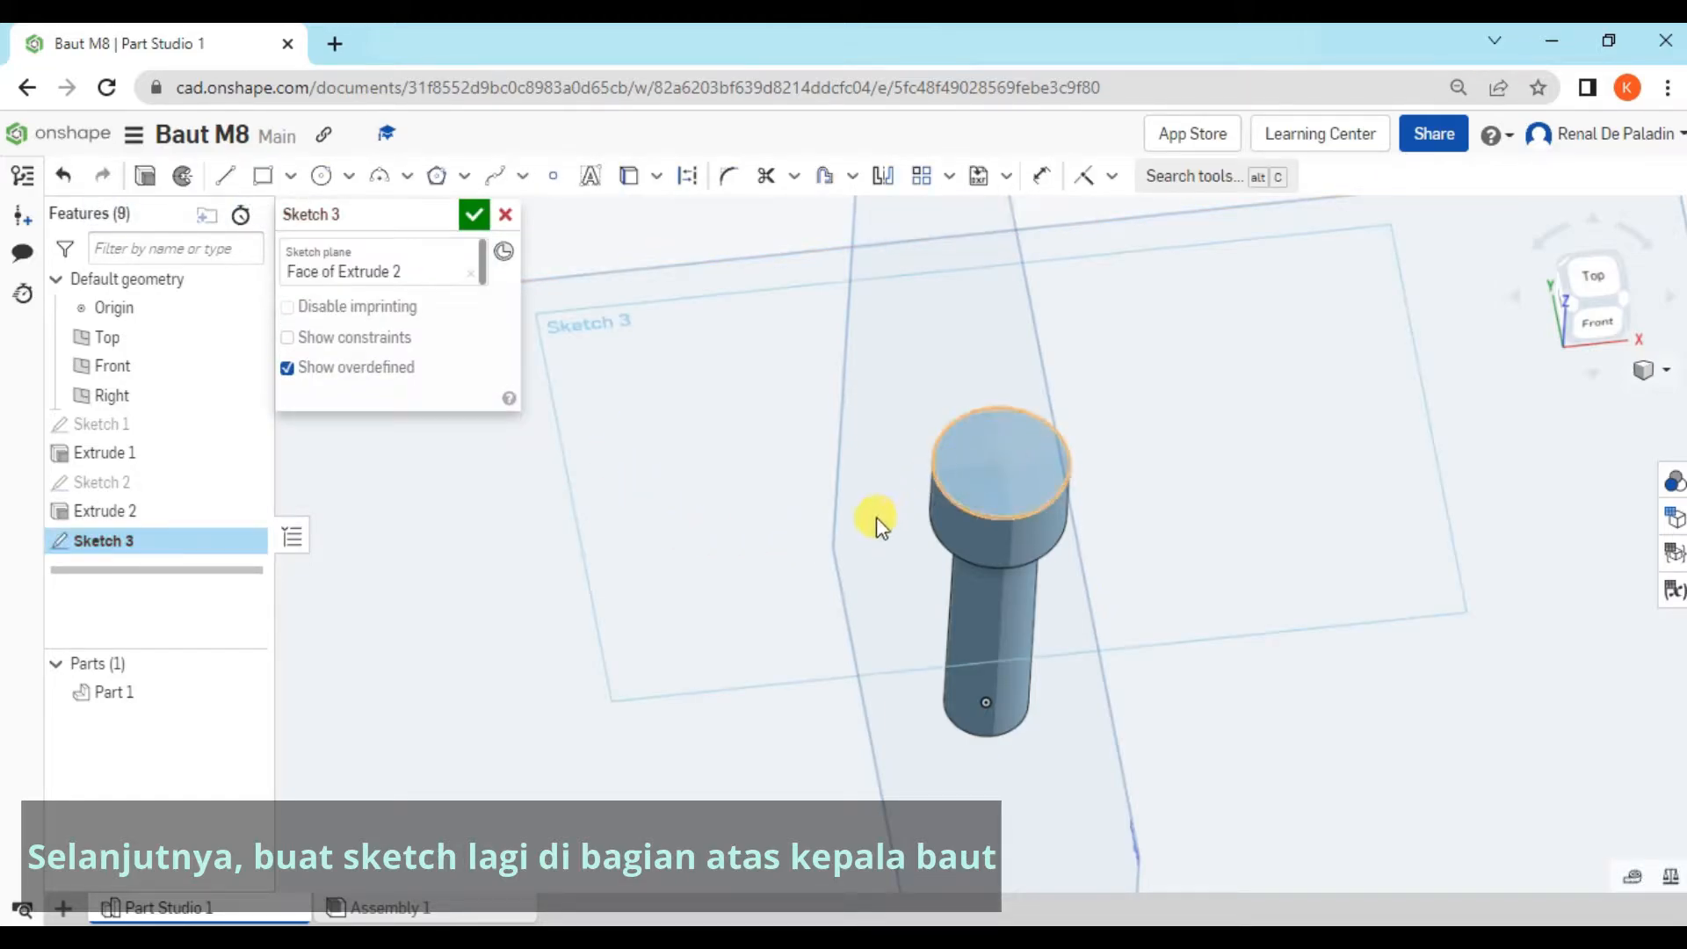
mouse_move(877, 516)
right_mouse_down()
mouse_move(798, 518)
mouse_move(798, 570)
right_mouse_up()
right_click(1308, 411)
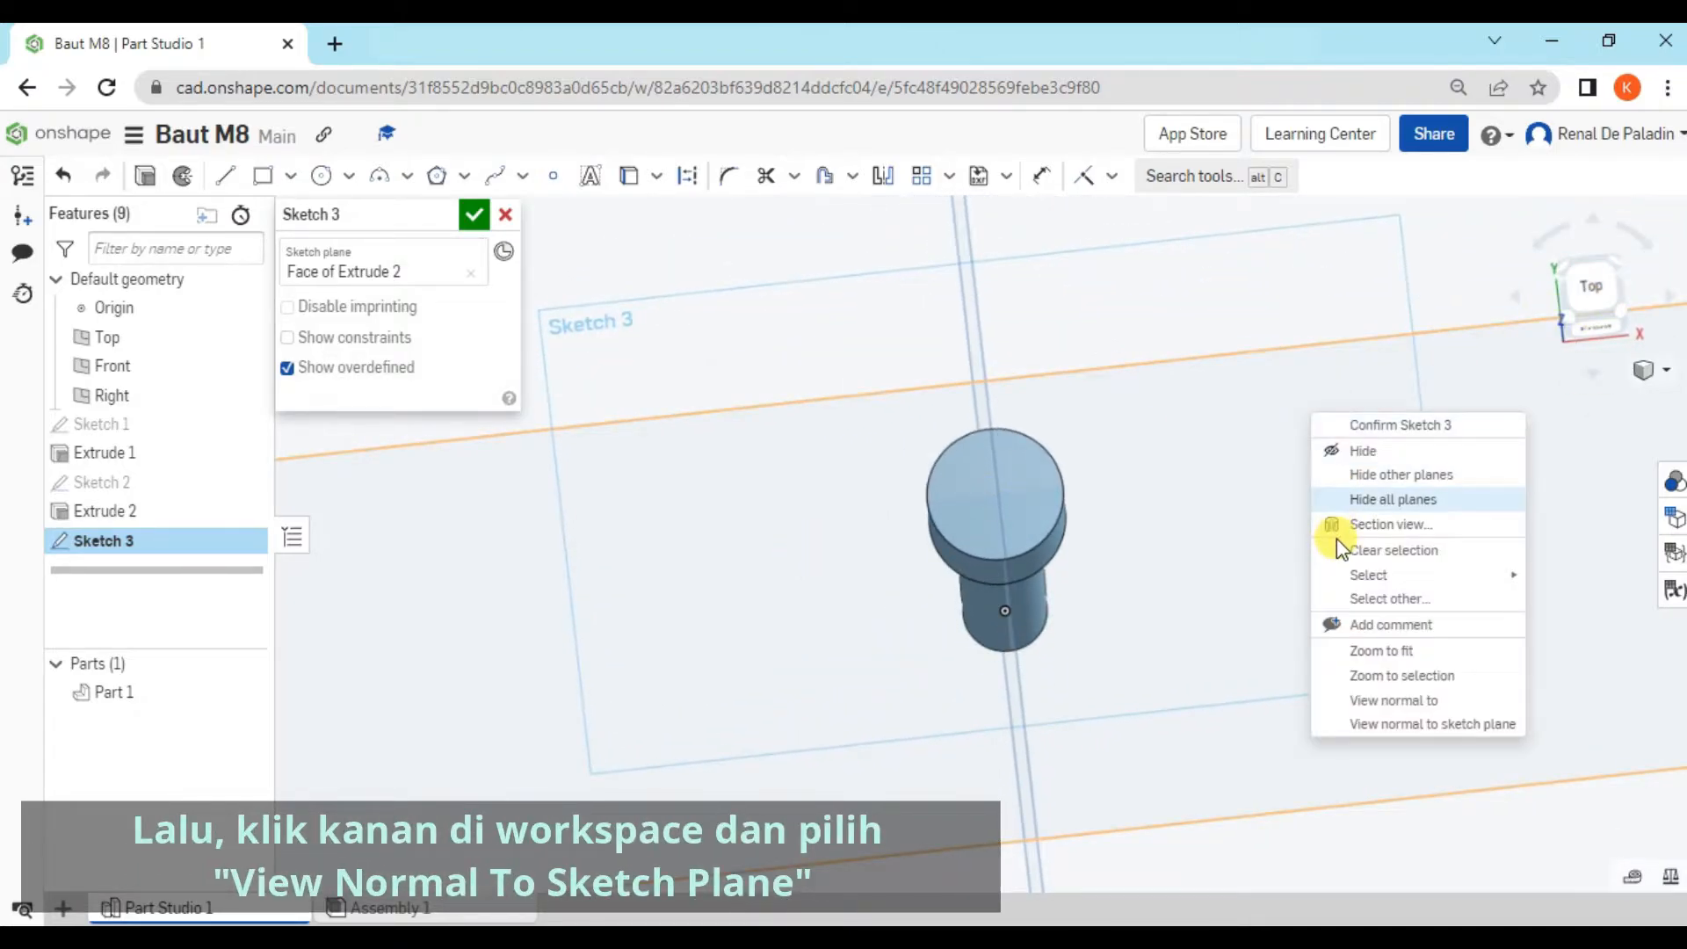
left_click(1421, 724)
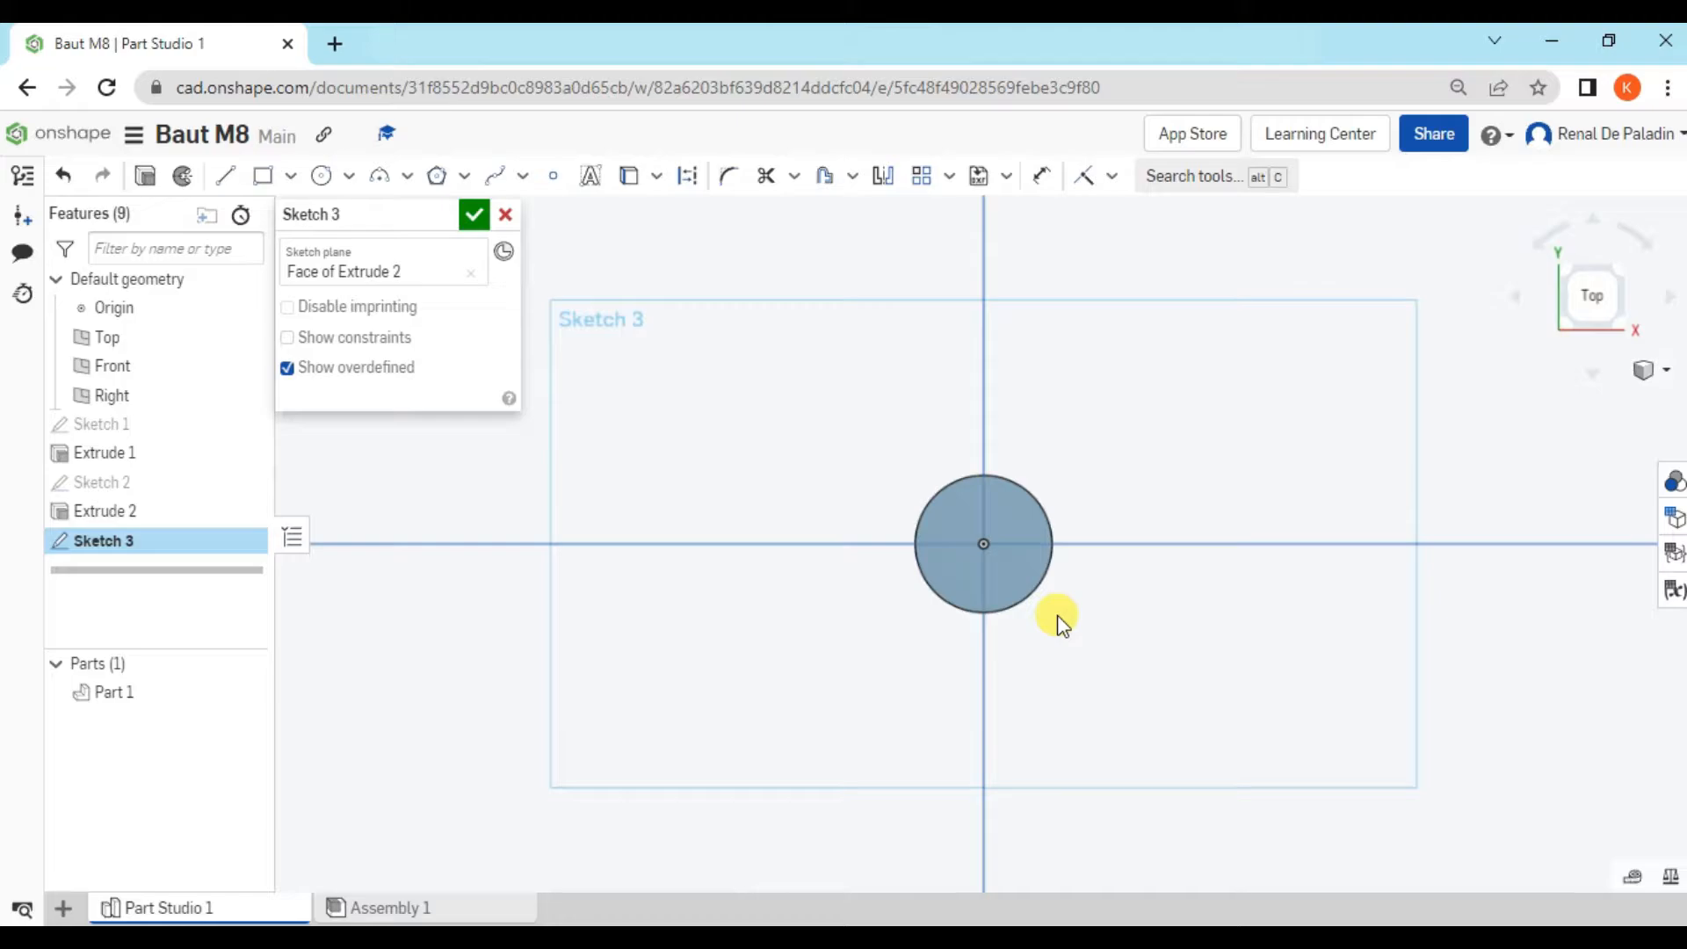
Sketch a six-sided inscribed polygon about 8.5 mm across flats, centred on the origin, and move its side-count label clear of the head
left_click(437, 177)
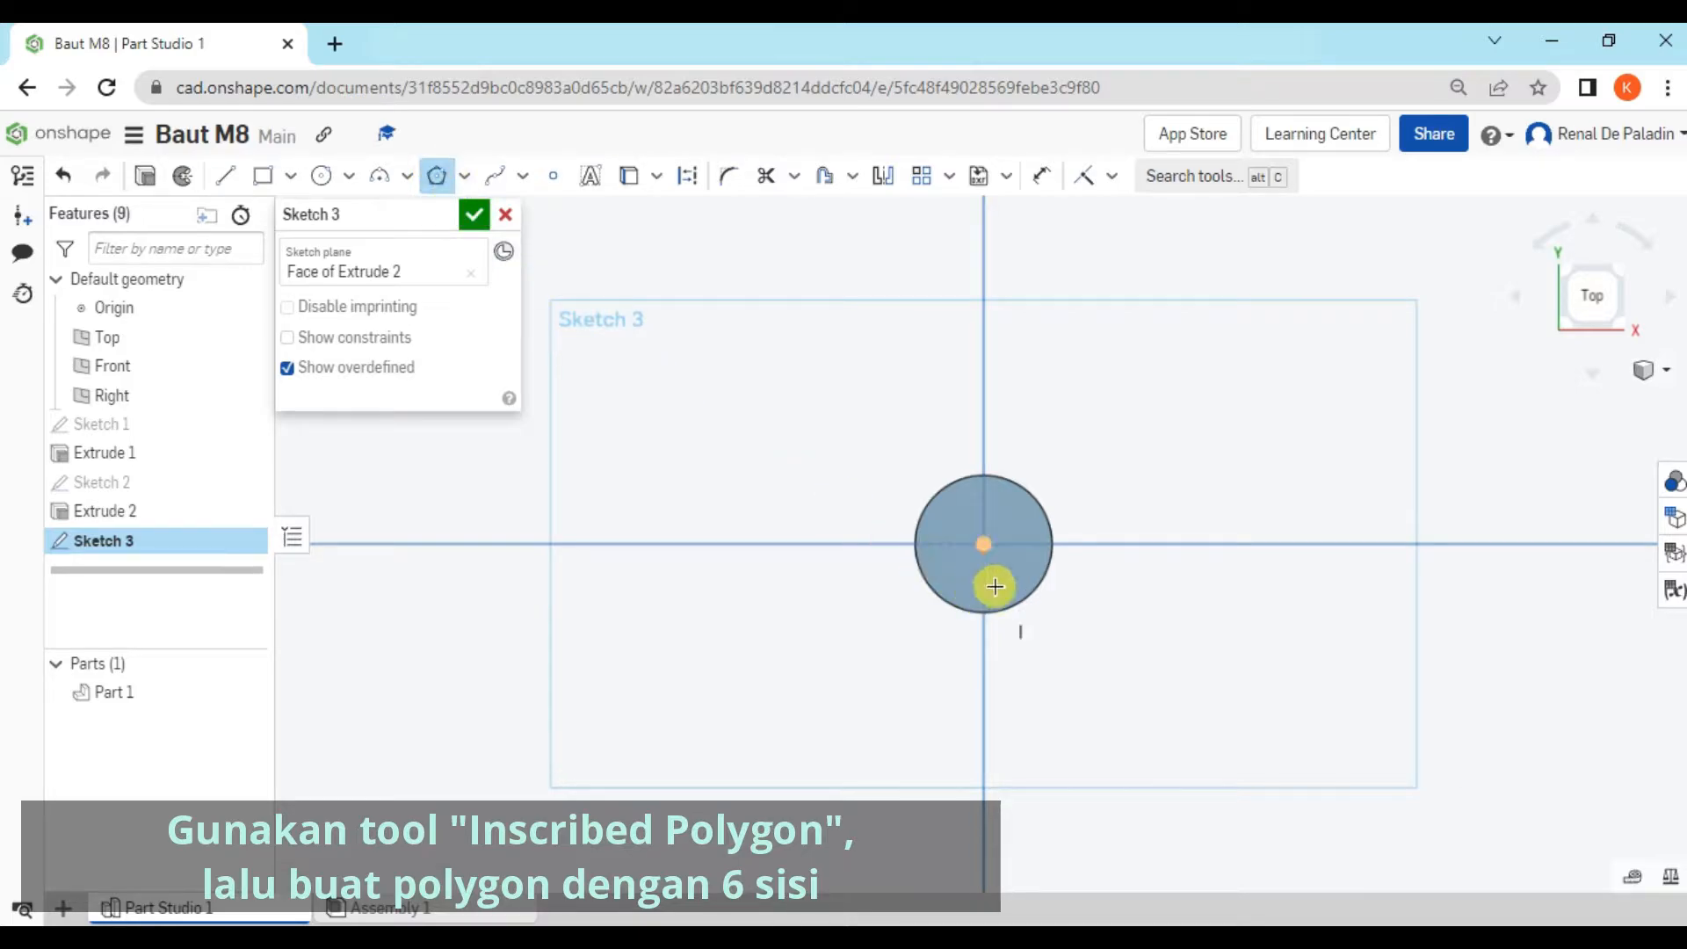
left_click(983, 543)
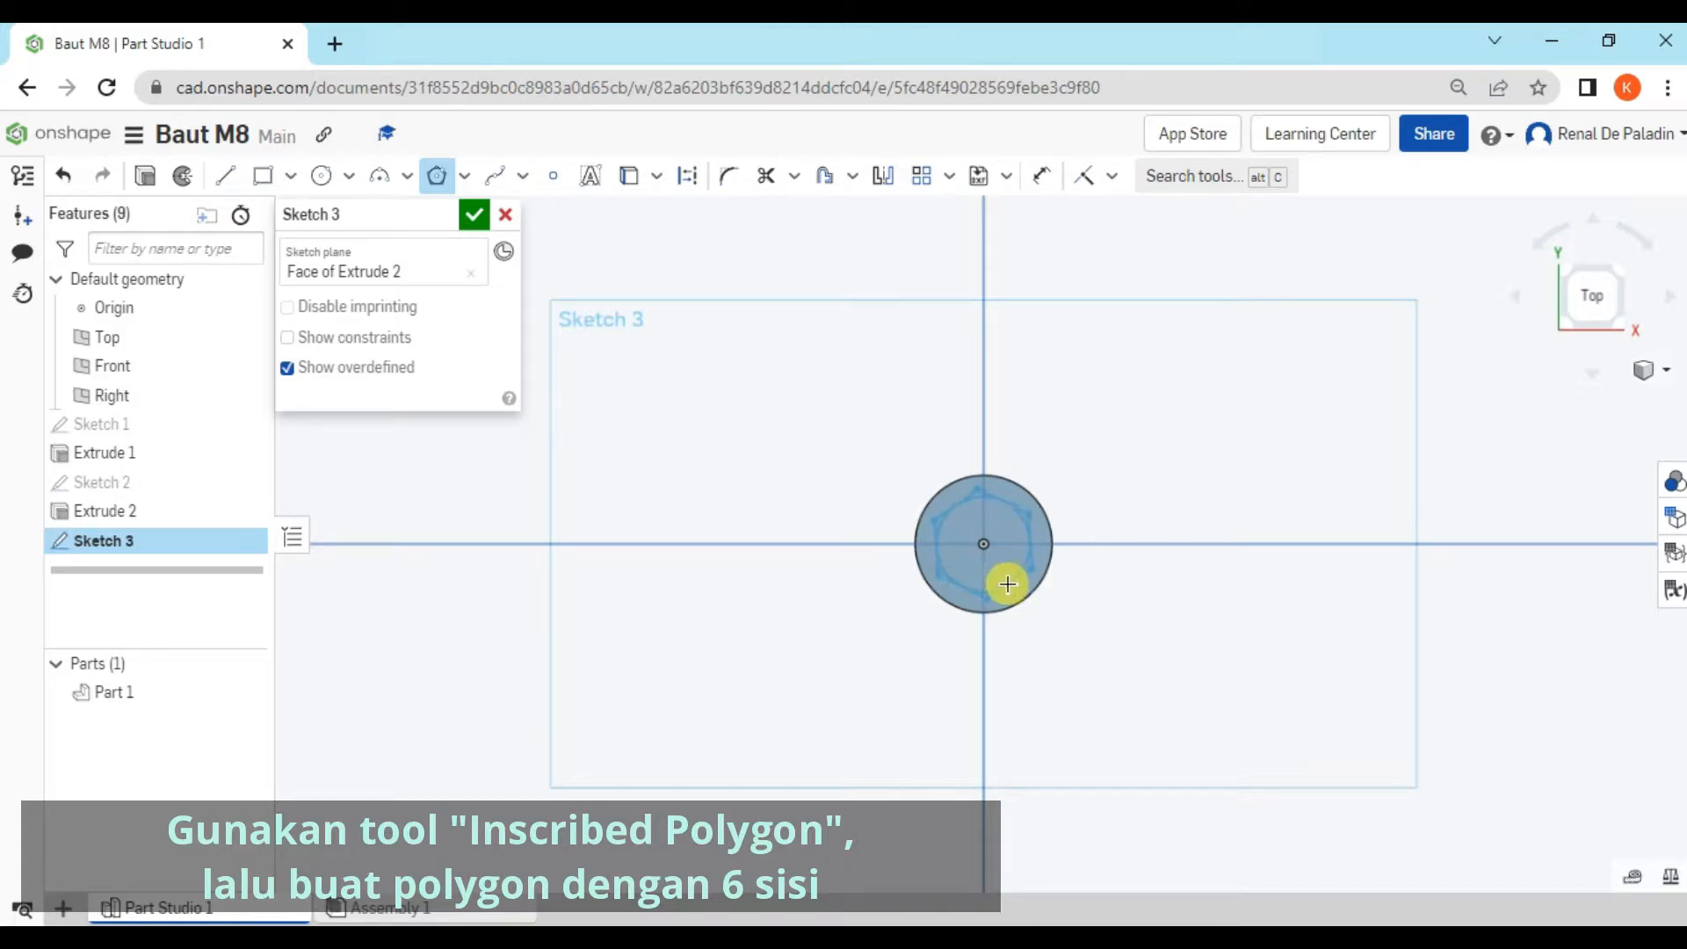
left_click(1005, 584)
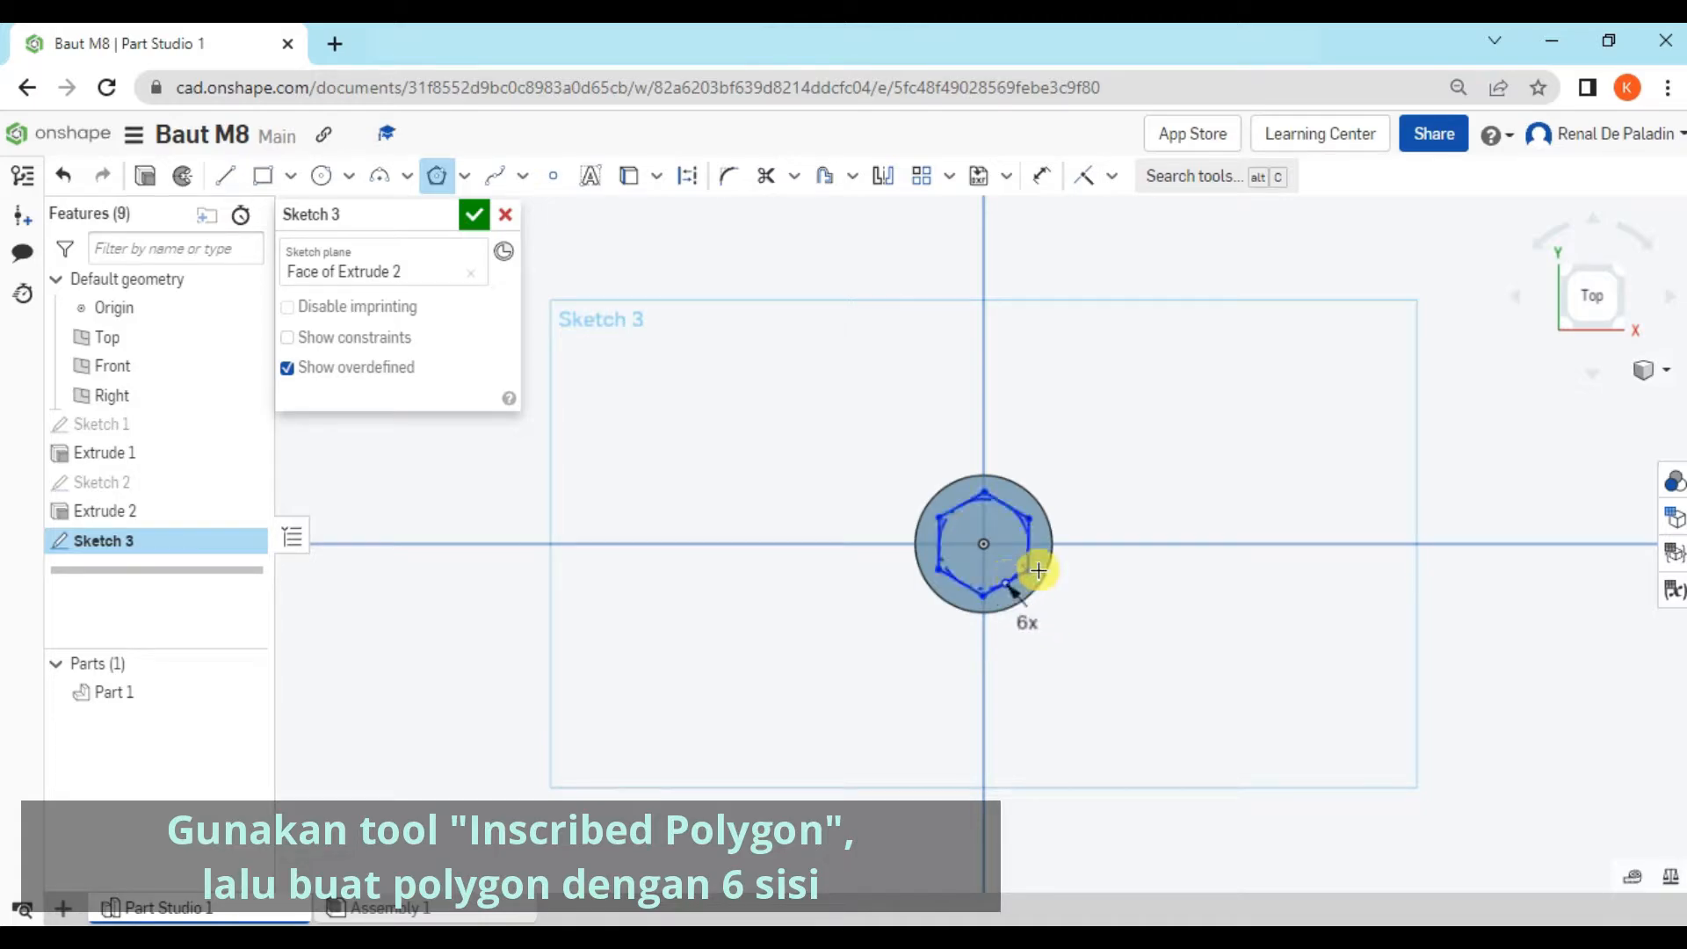
key("Escape")
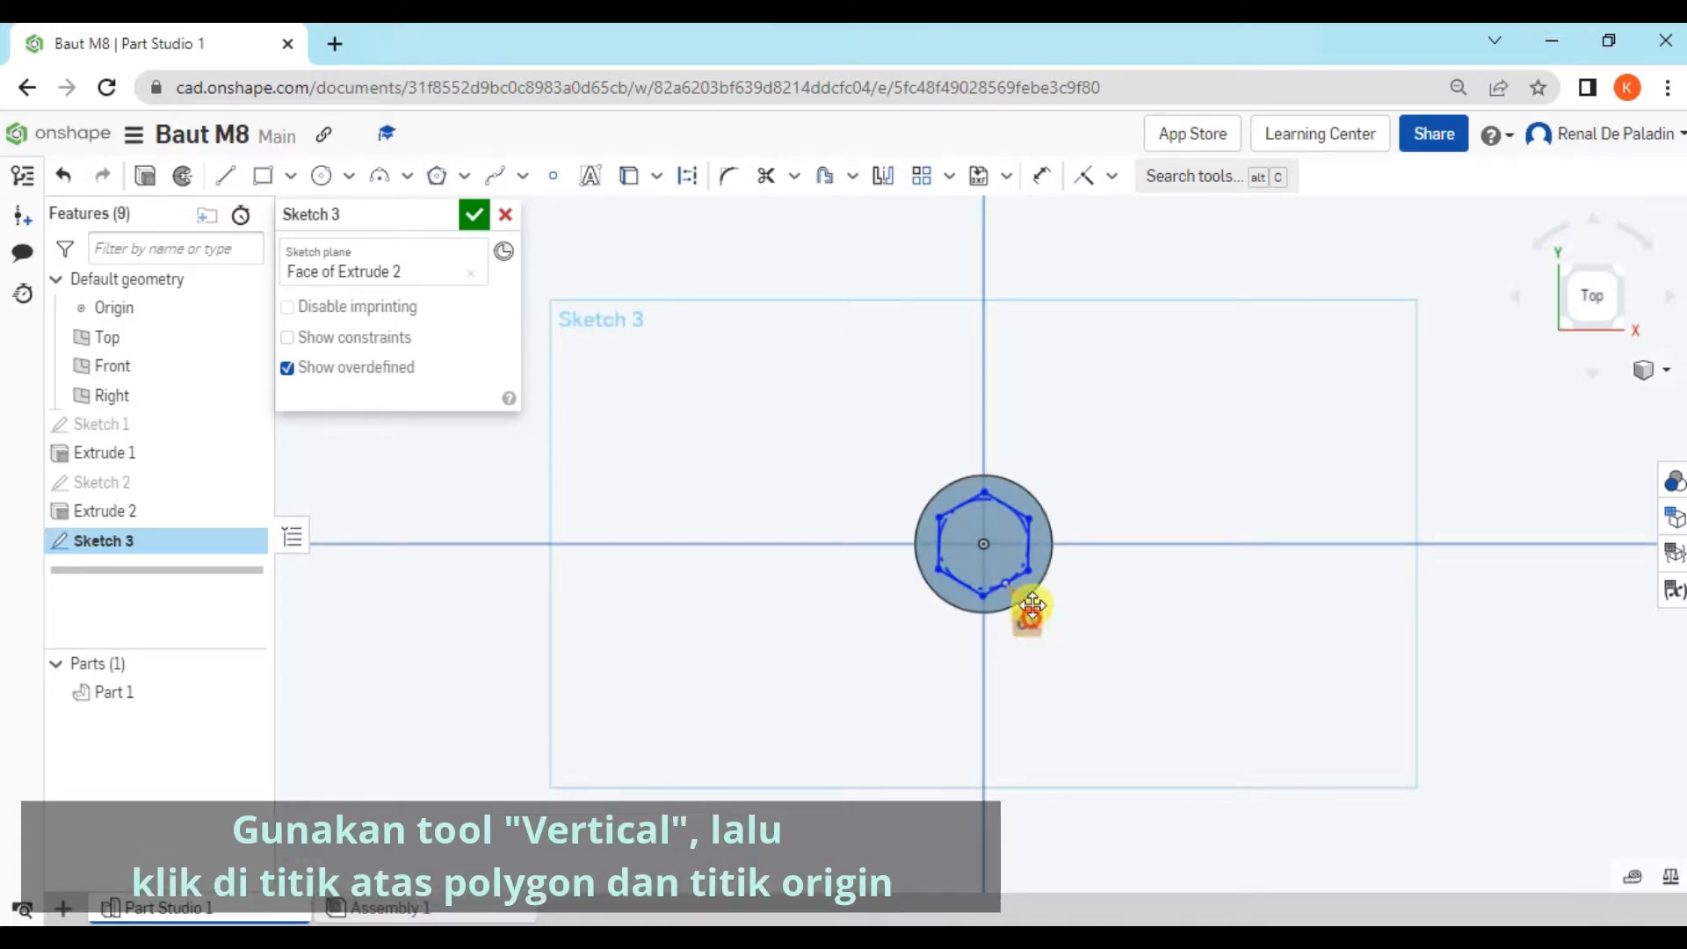
left_click_drag(1029, 611, 1107, 483)
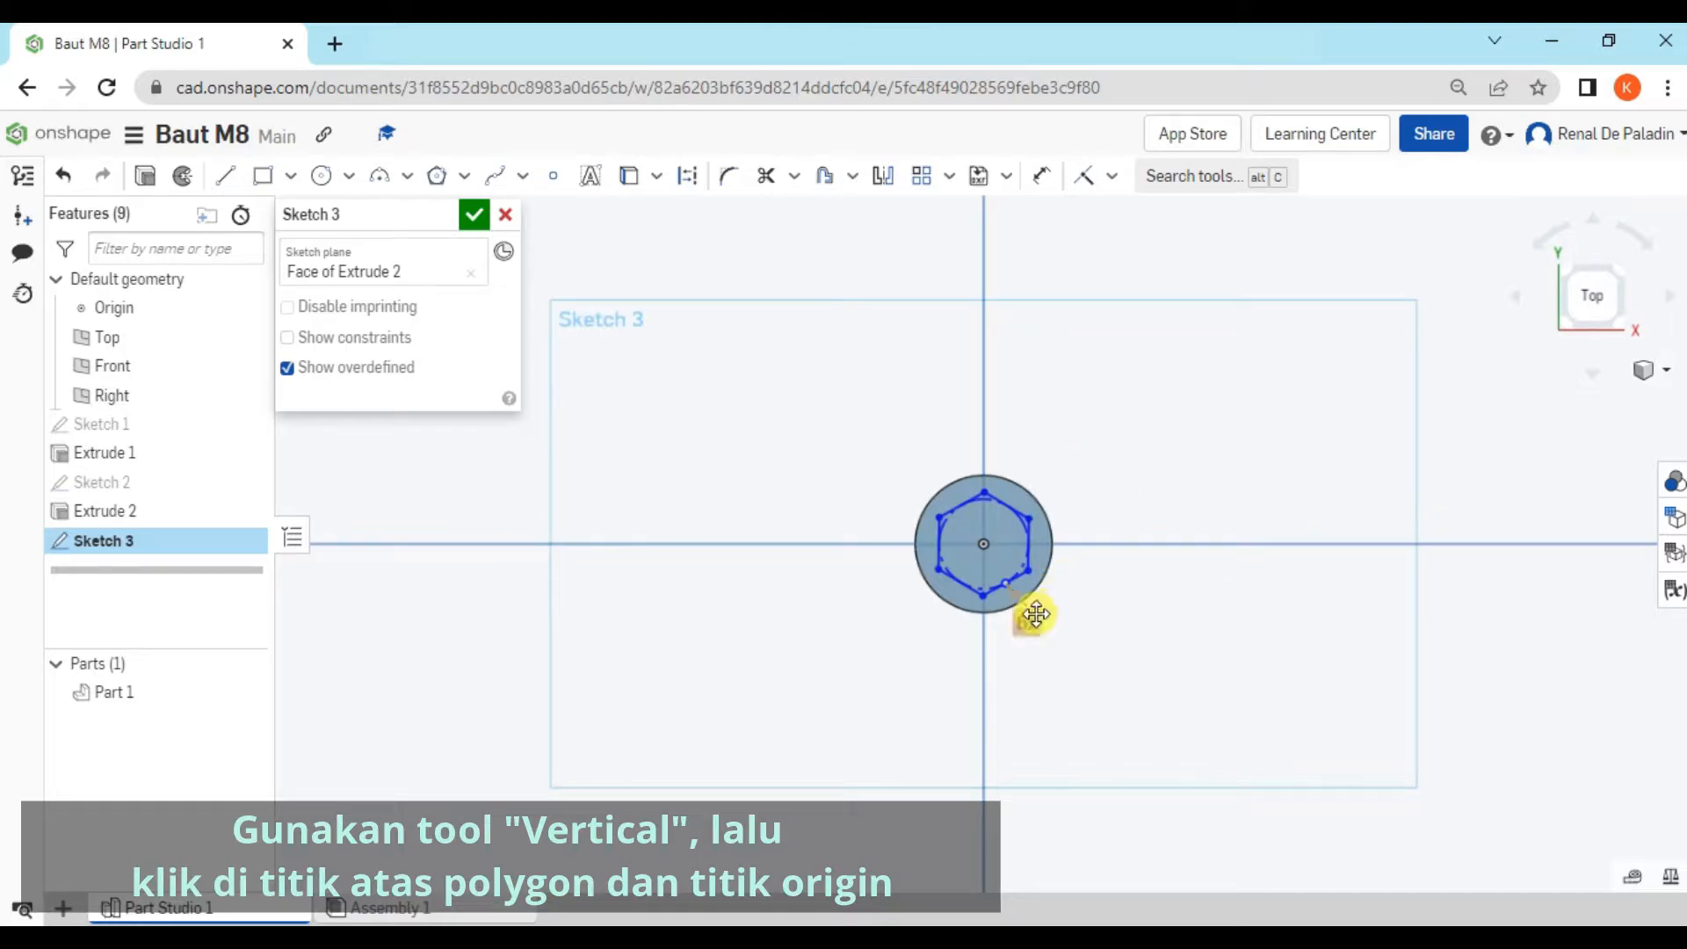
left_click_drag(1030, 615, 1090, 483)
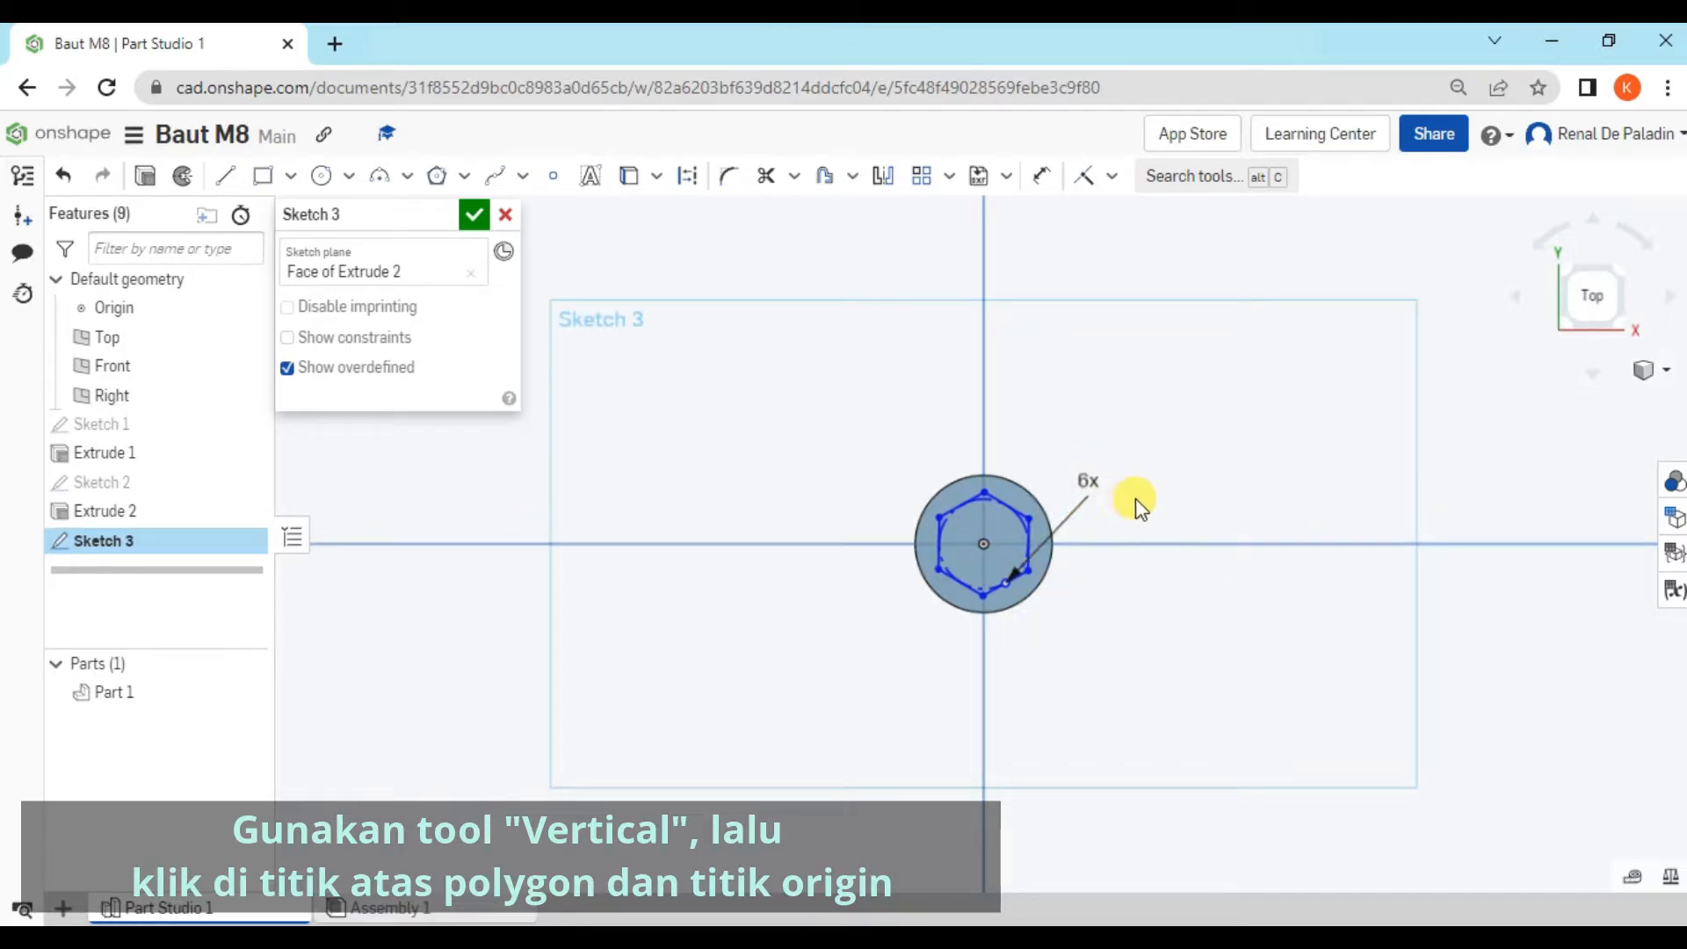
Apply a Vertical constraint between the hexagon's top vertex and the origin
left_click(1113, 177)
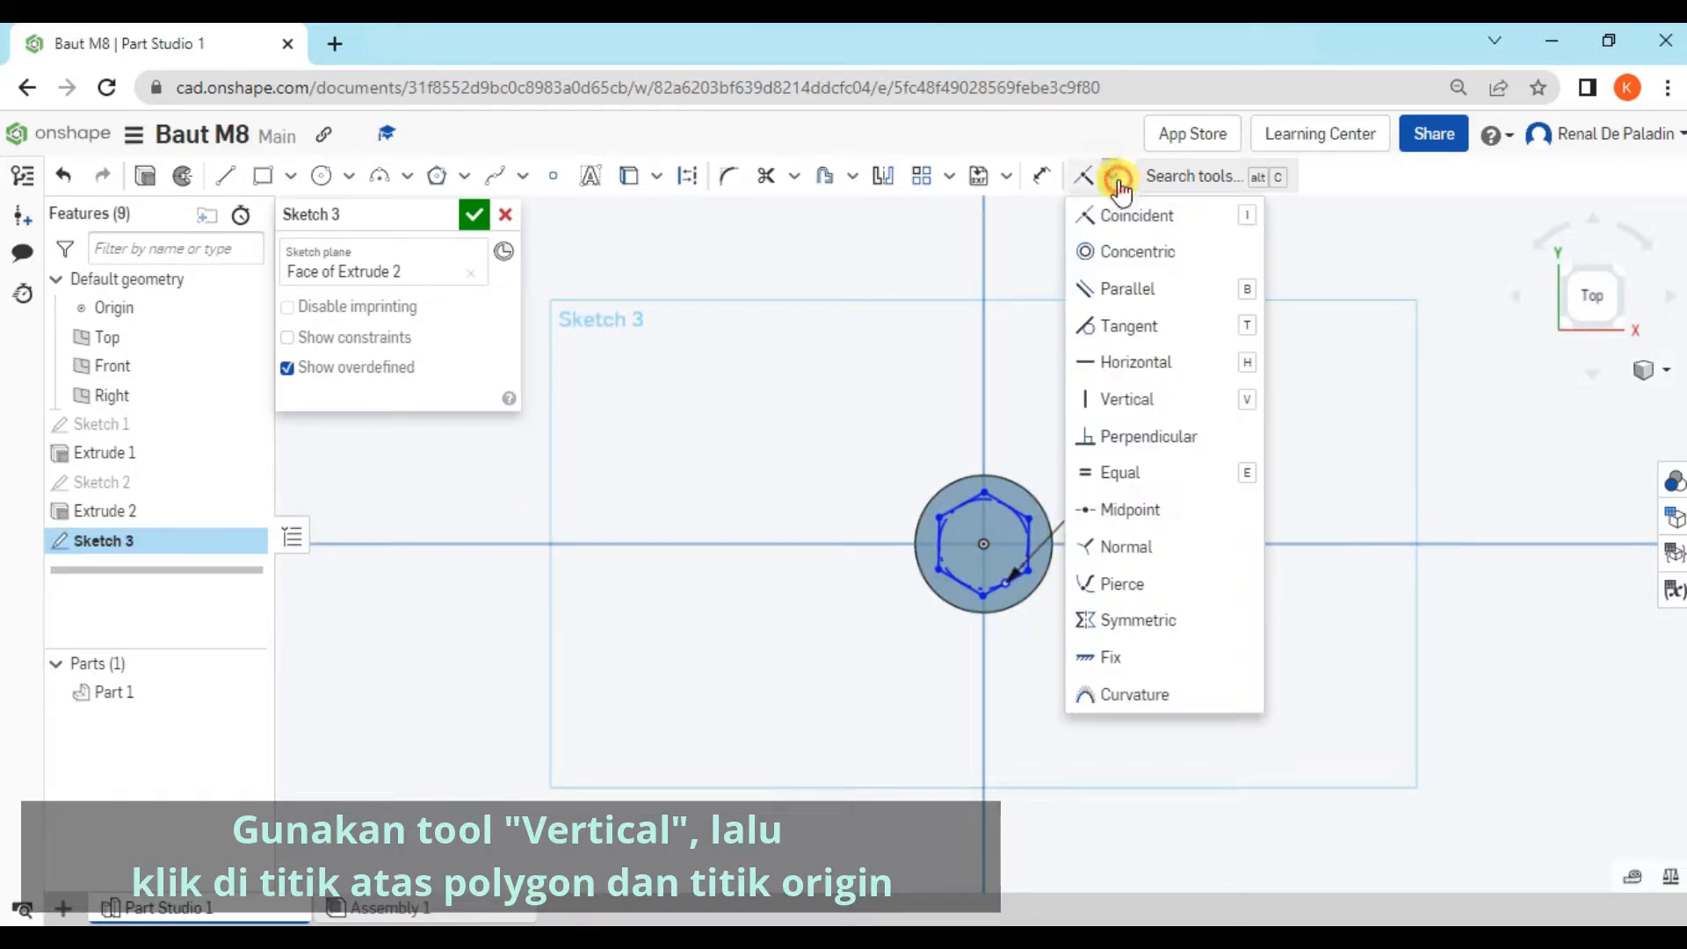
left_click(1177, 402)
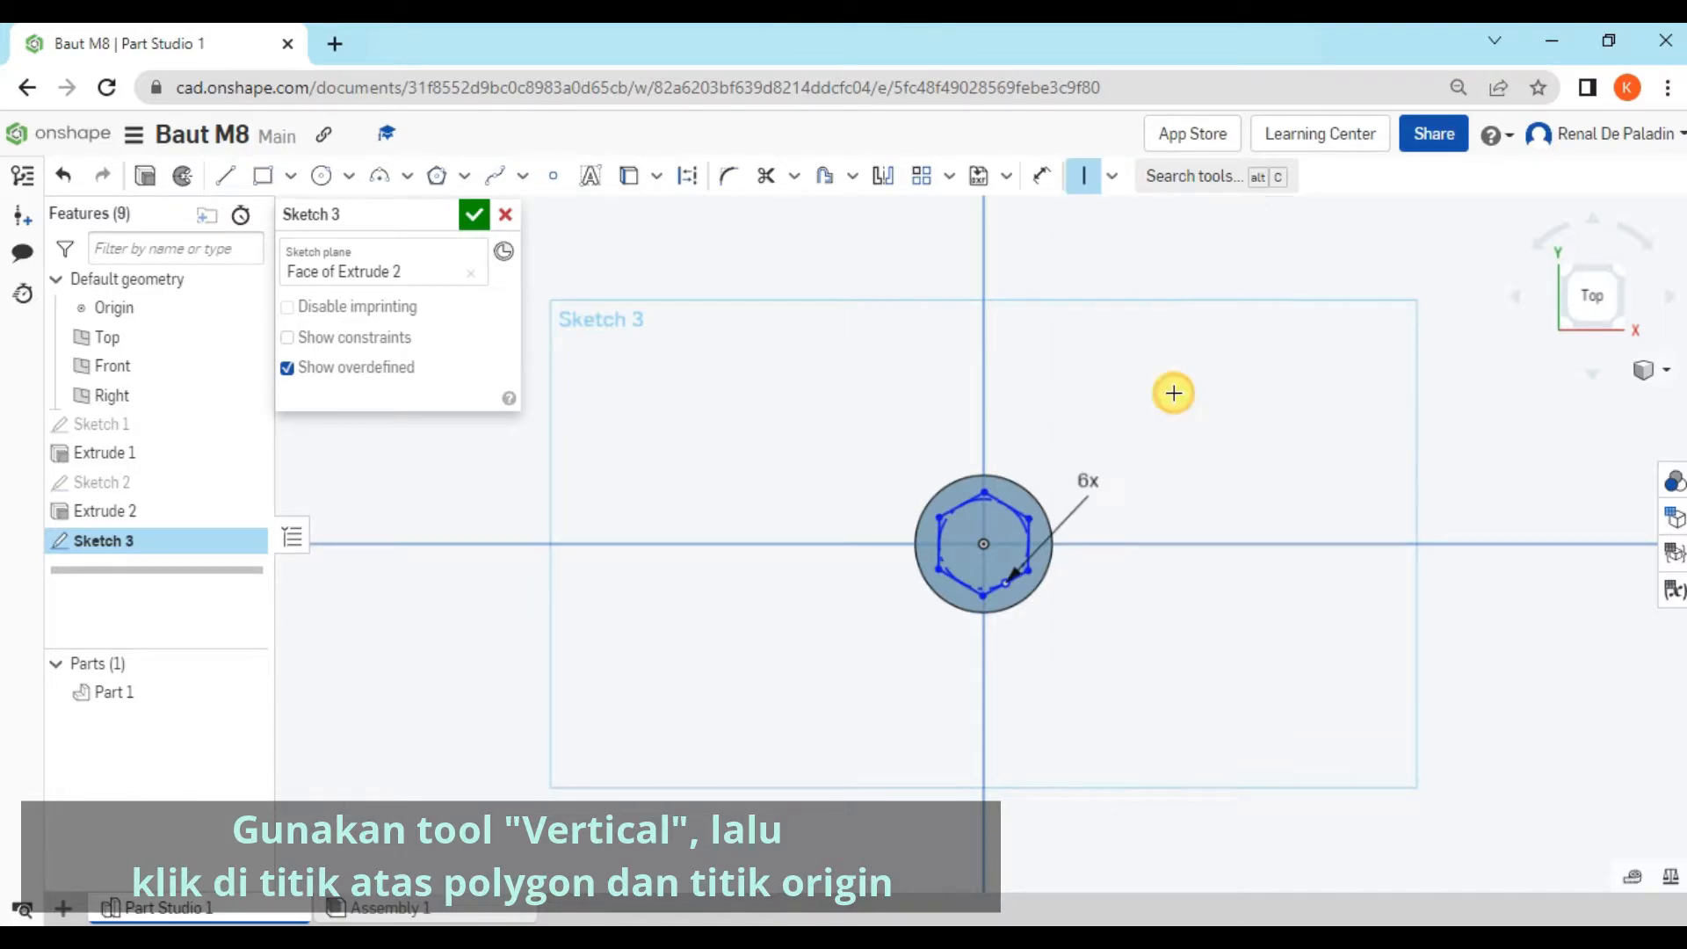
scroll(987, 495, "up", 1)
scroll(988, 495, "up", 2)
left_click(982, 491)
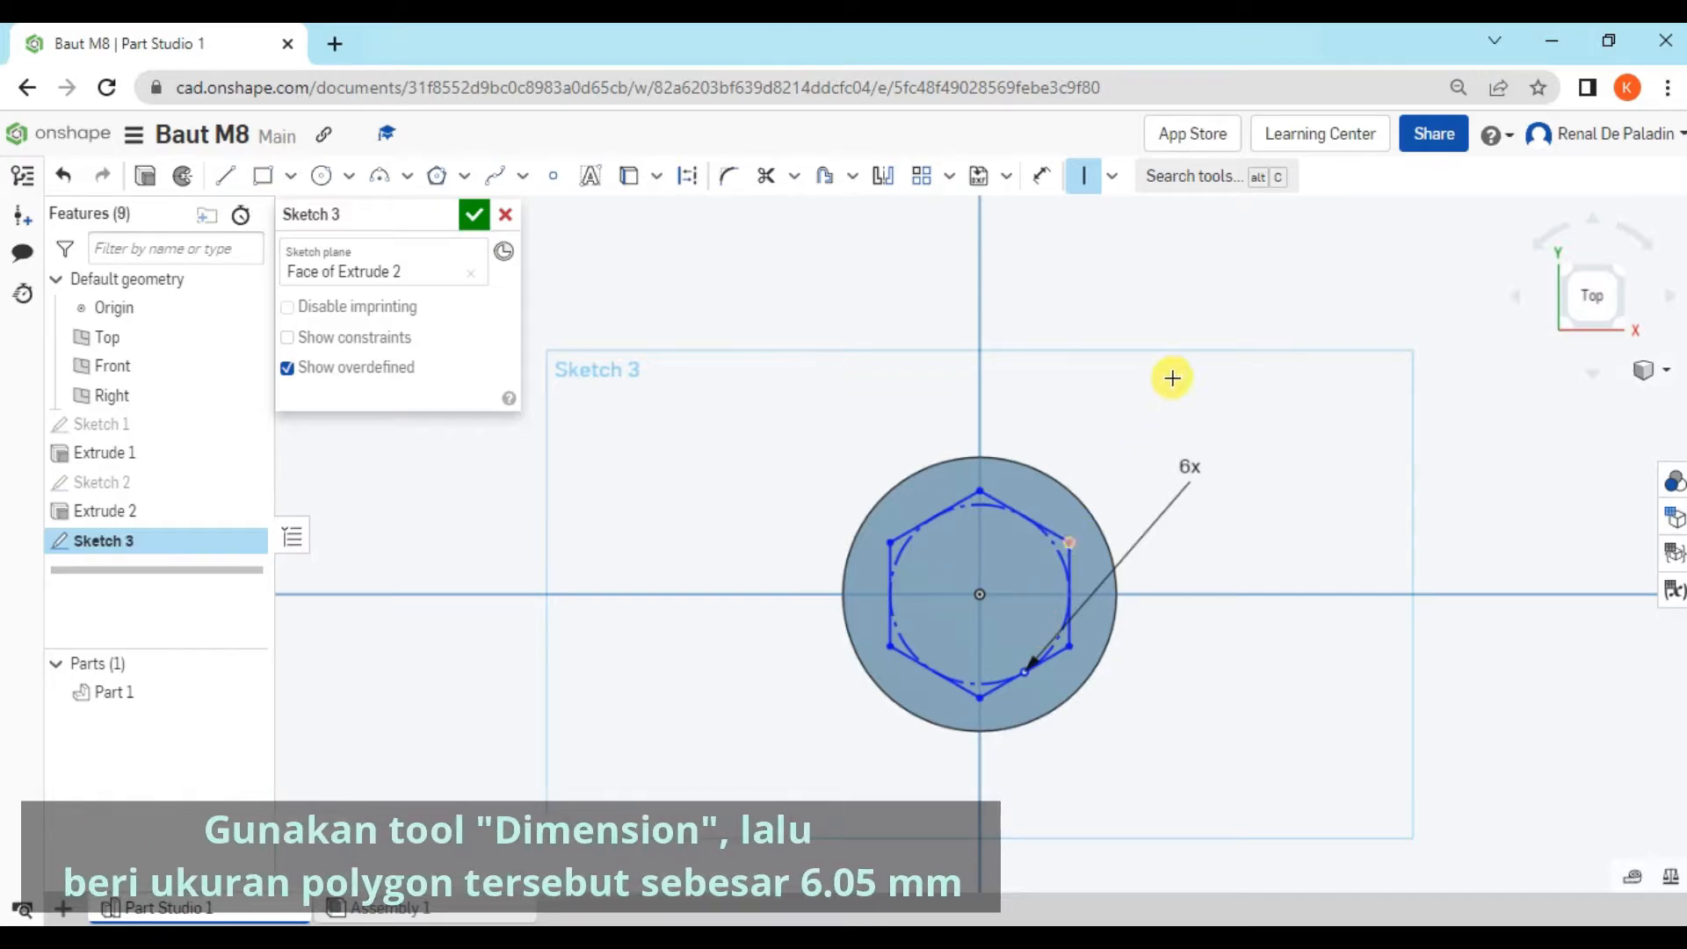
Dimension the hexagon across its two vertical sides to 6.05 mm and finish the sketch
left_click(1041, 180)
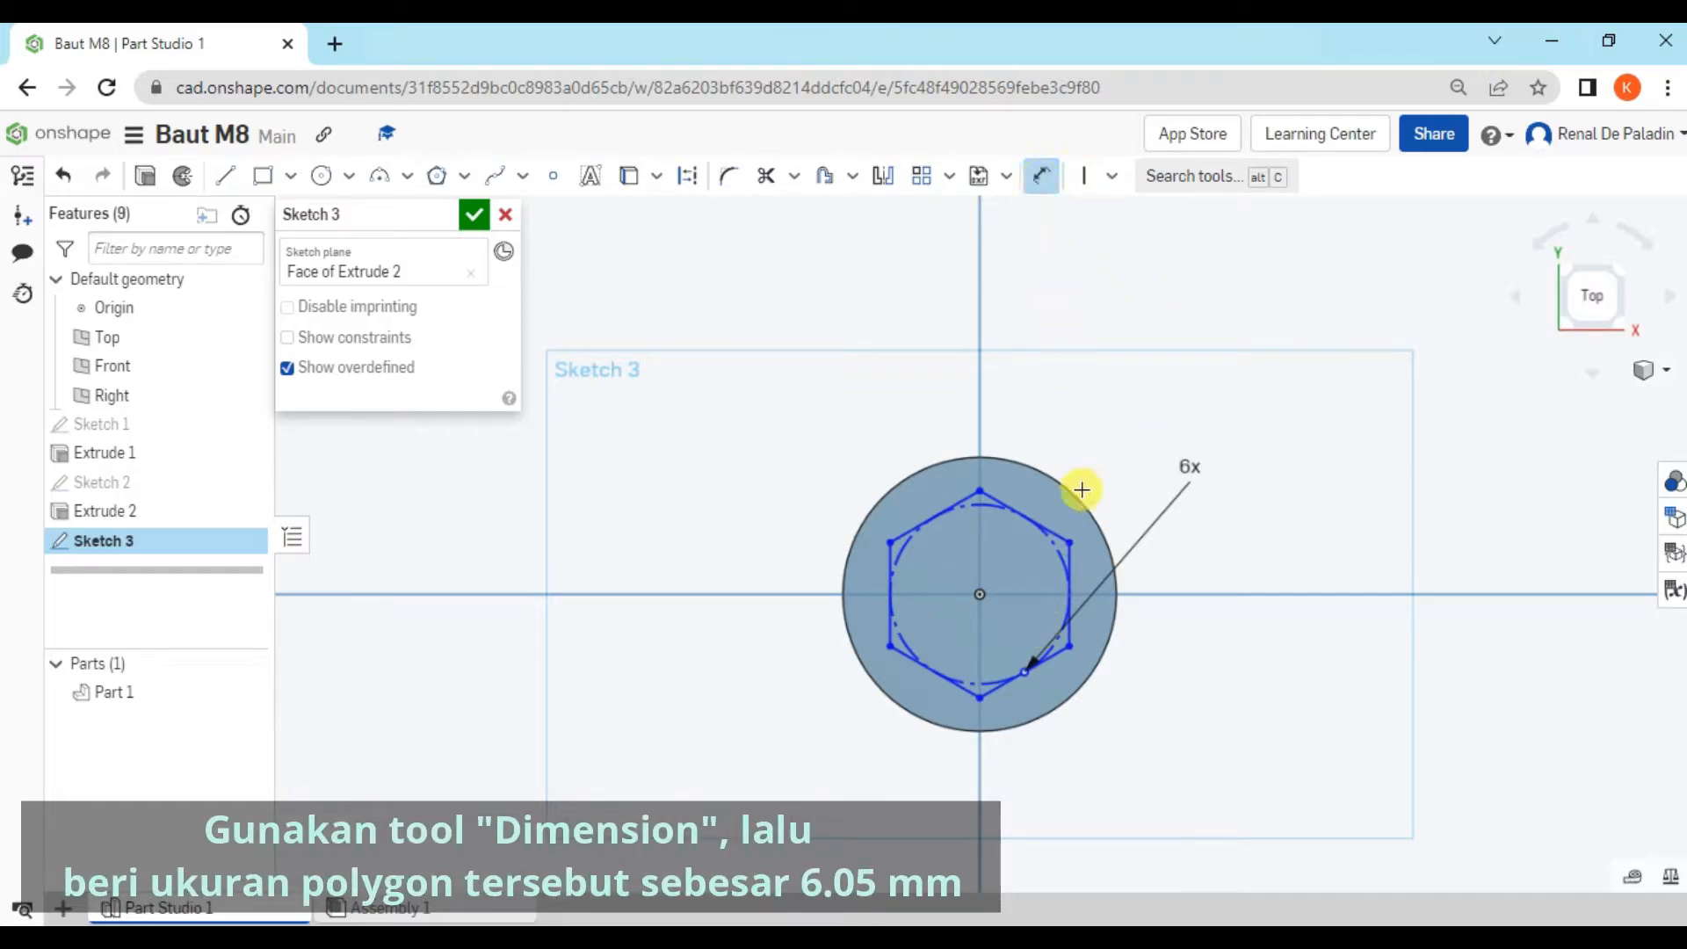
left_click(1069, 556)
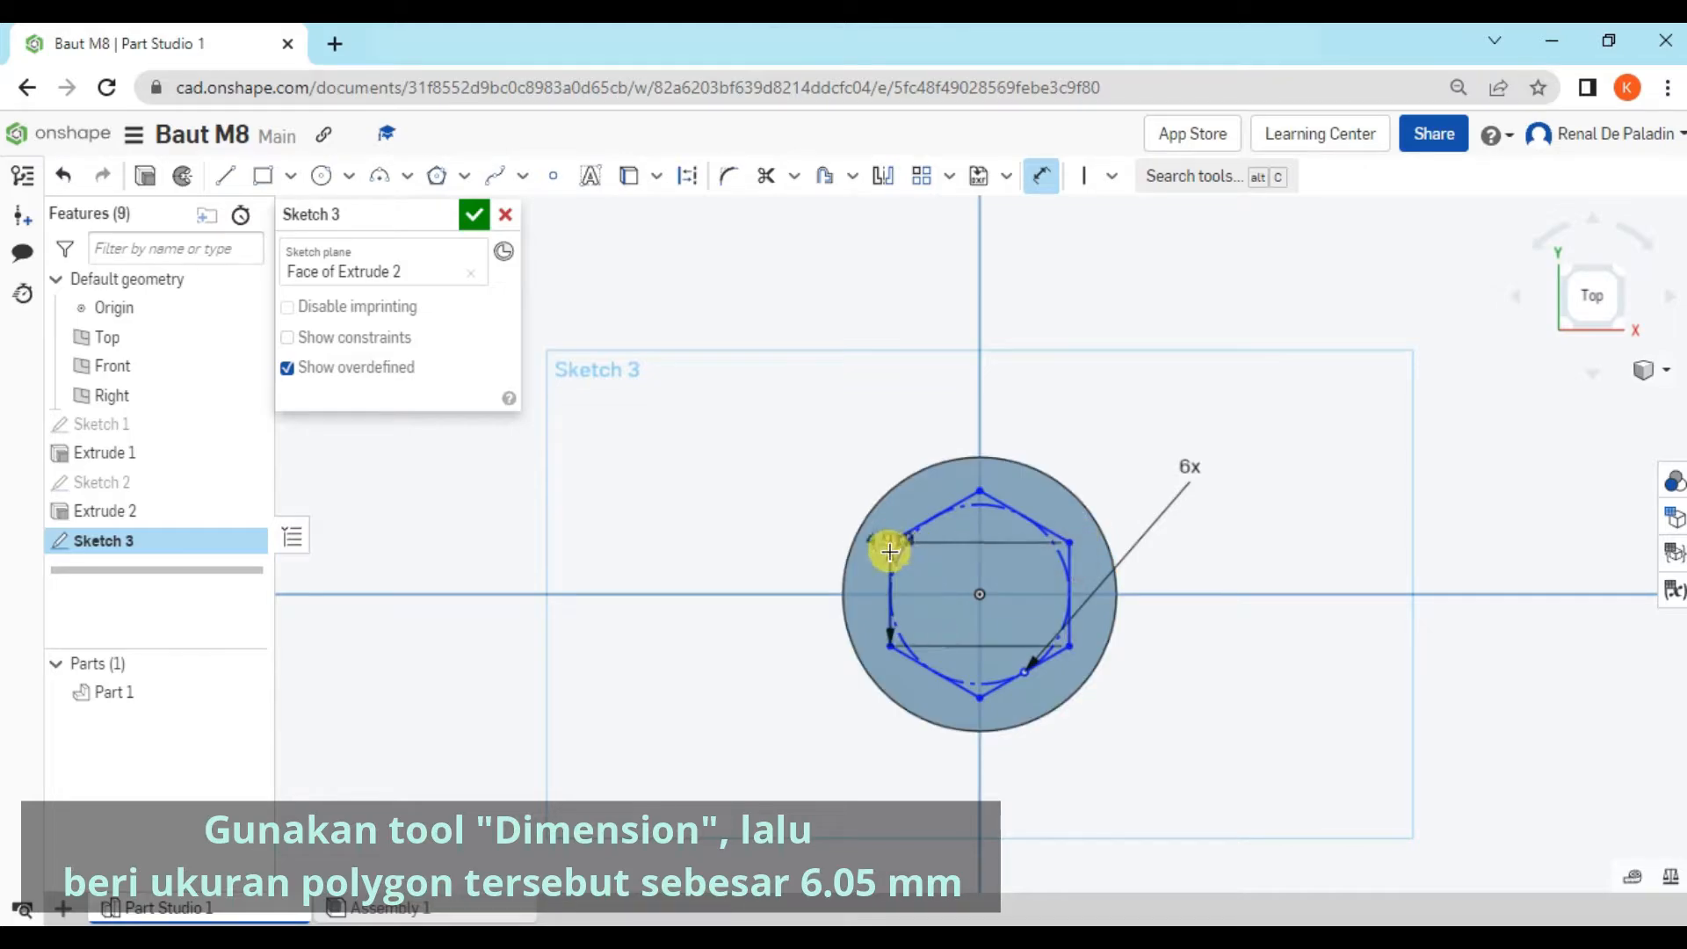
left_click(890, 552)
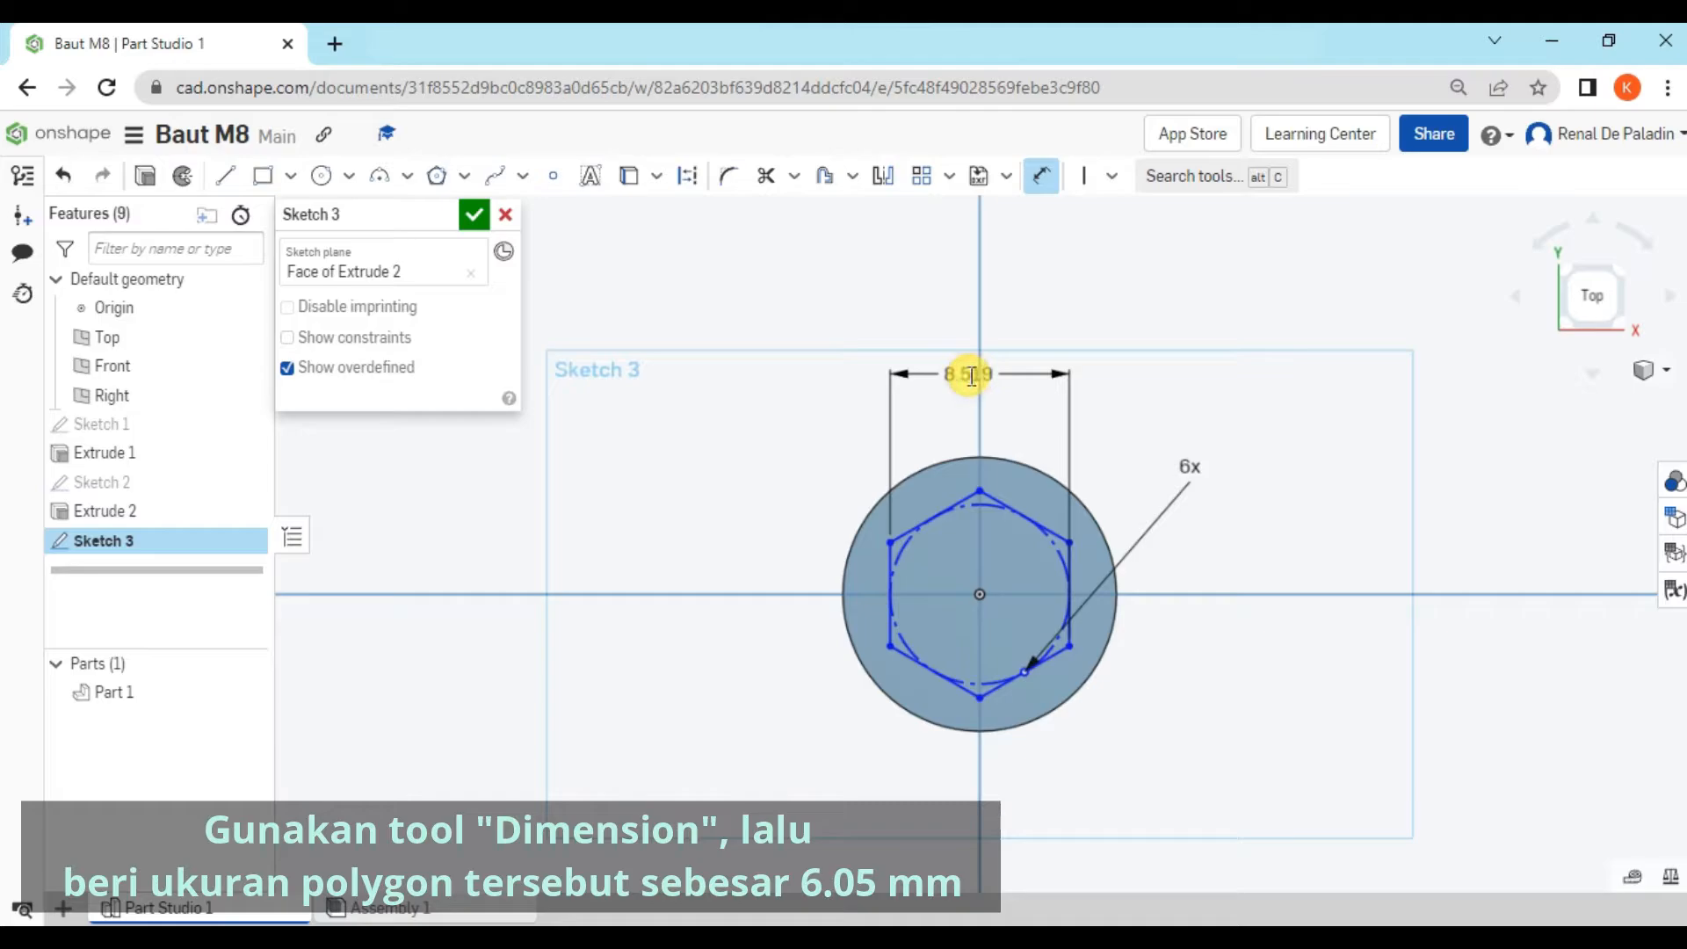
left_click(971, 376)
type("6")
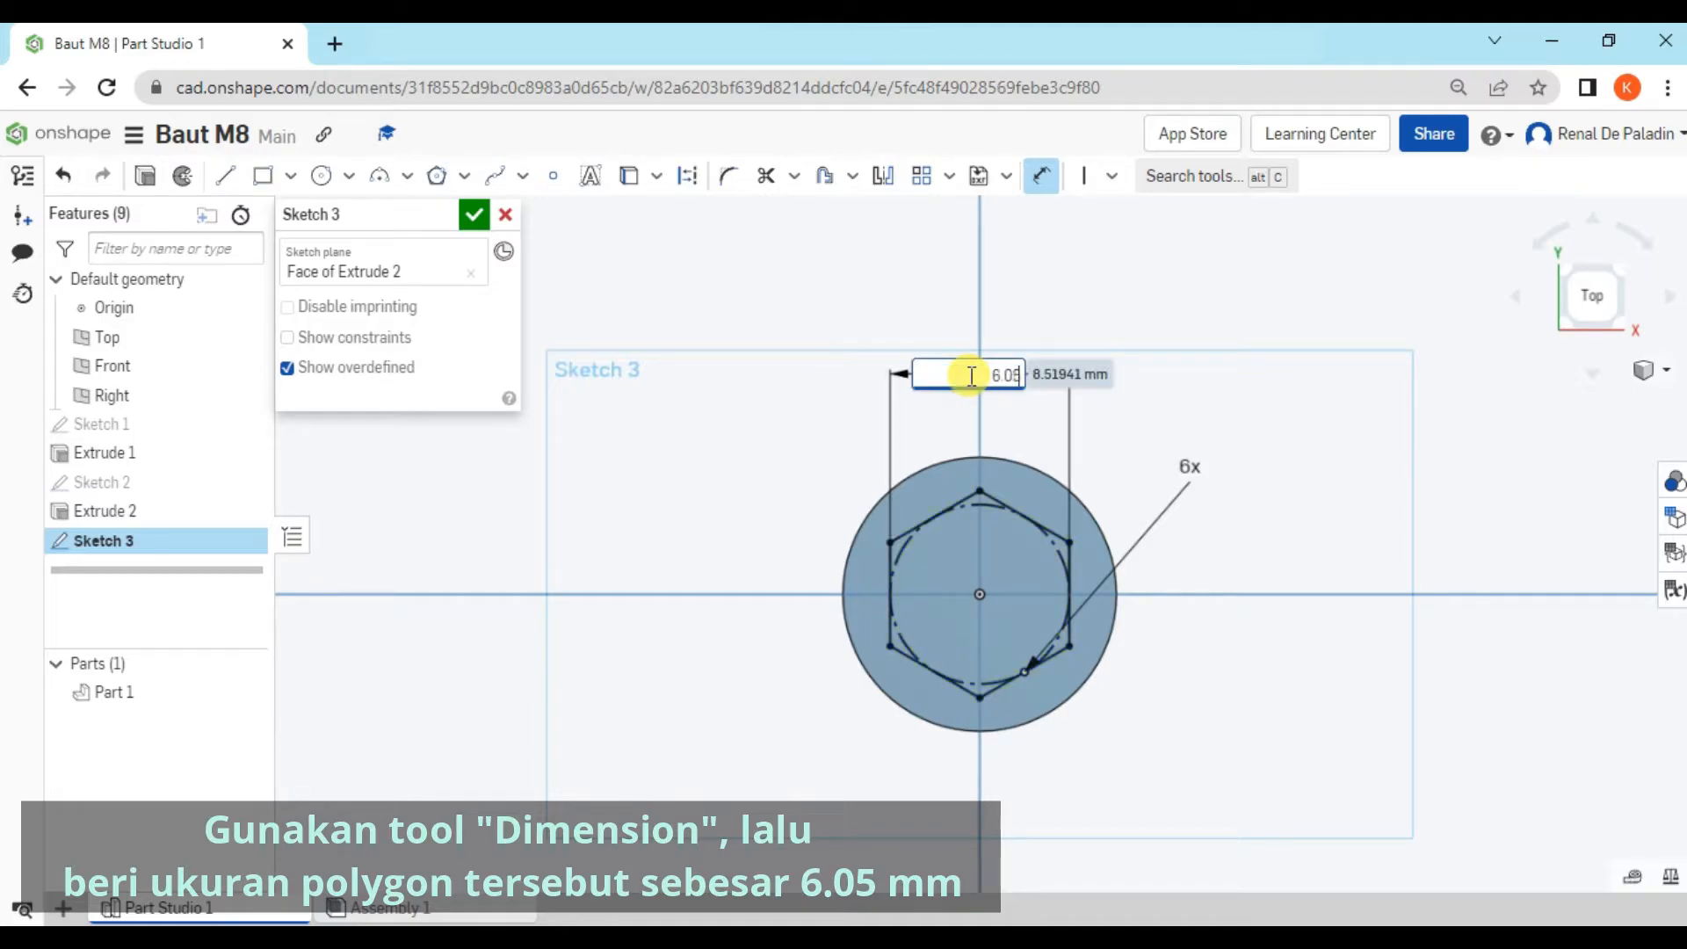
type(".05")
key("Return")
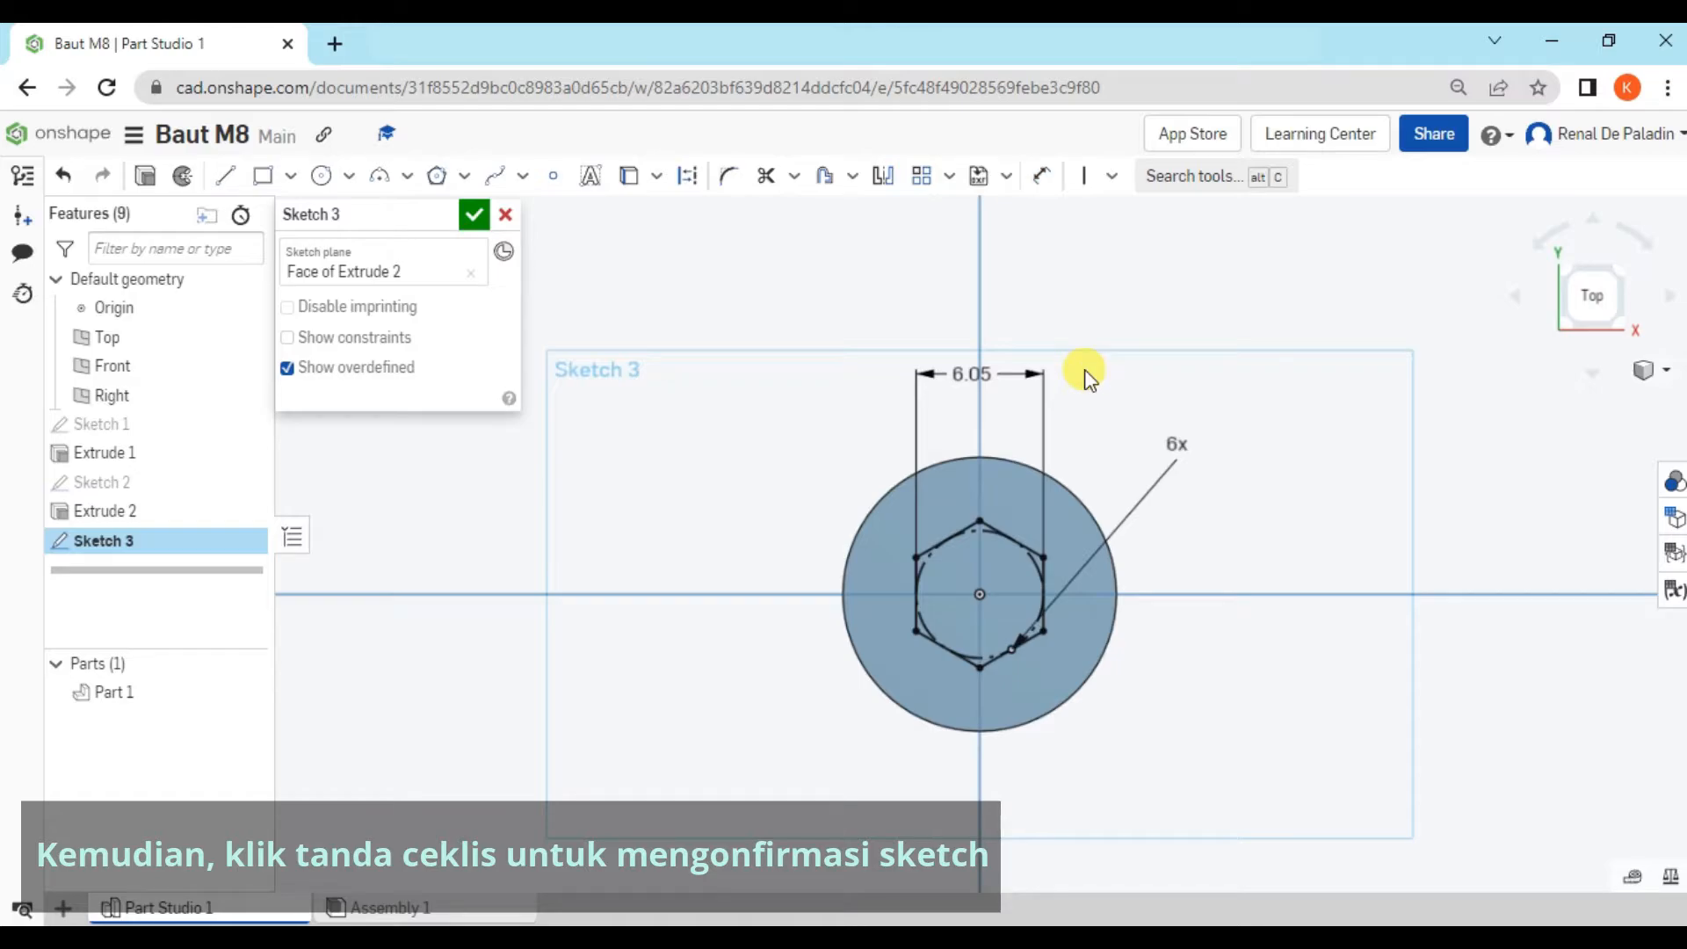
left_click(475, 215)
Cut the hexagon into the bolt head with a Remove extrude at a blind depth of 4 mm
right_click_drag(516, 331, 532, 391)
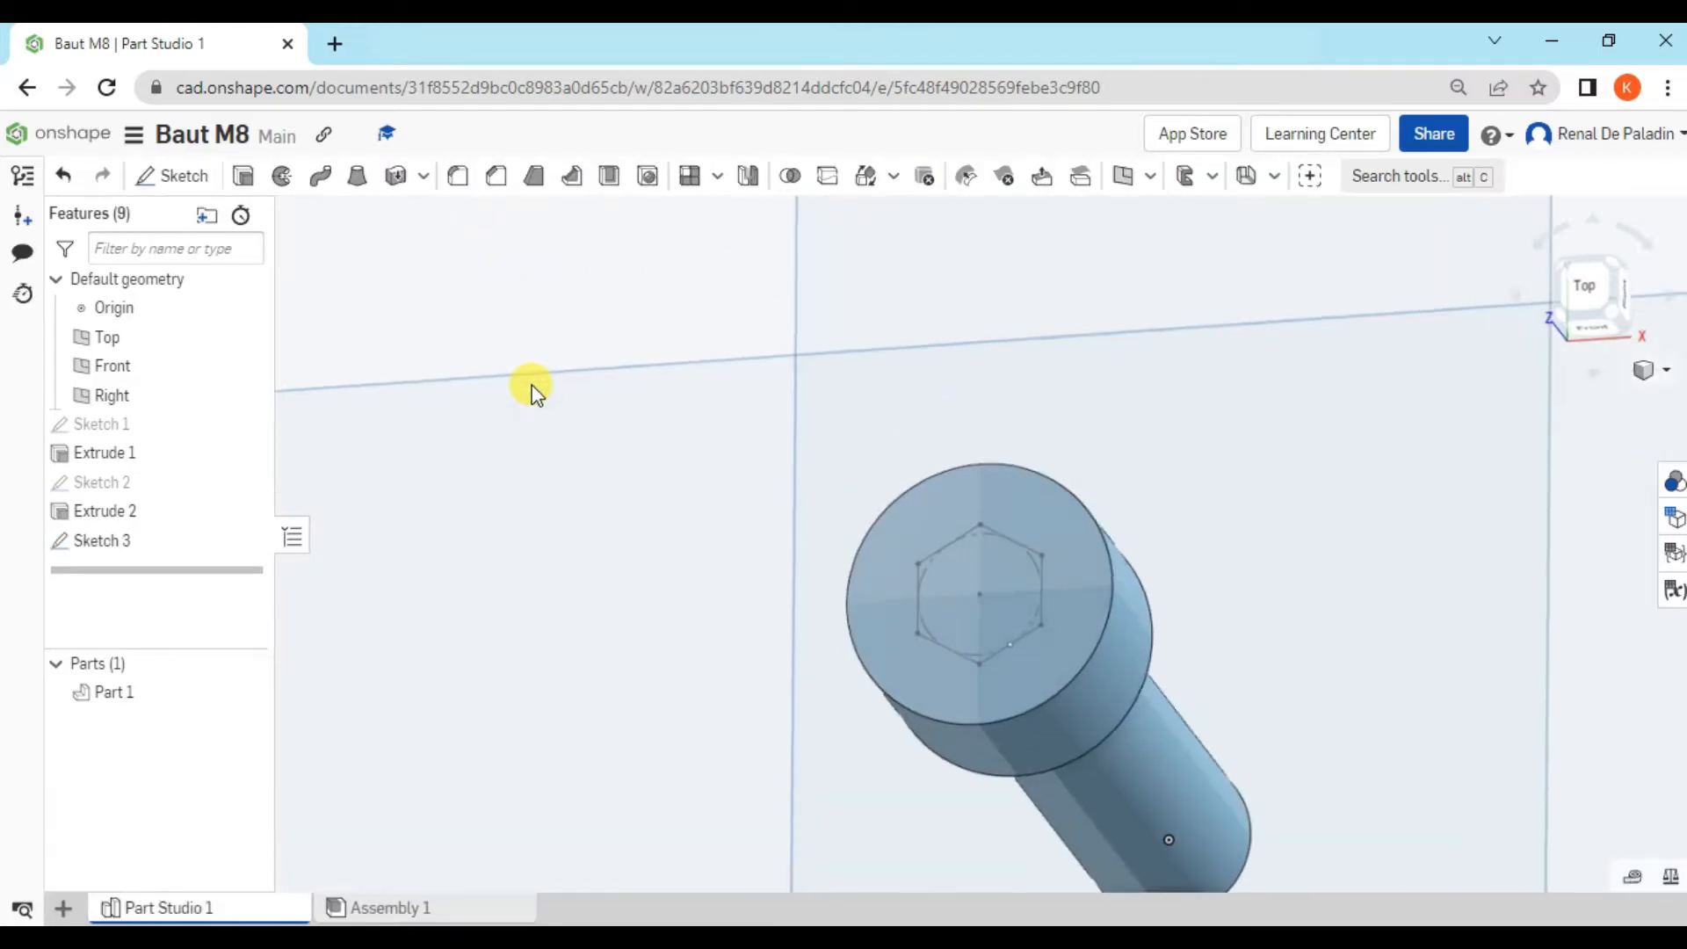
left_click(243, 177)
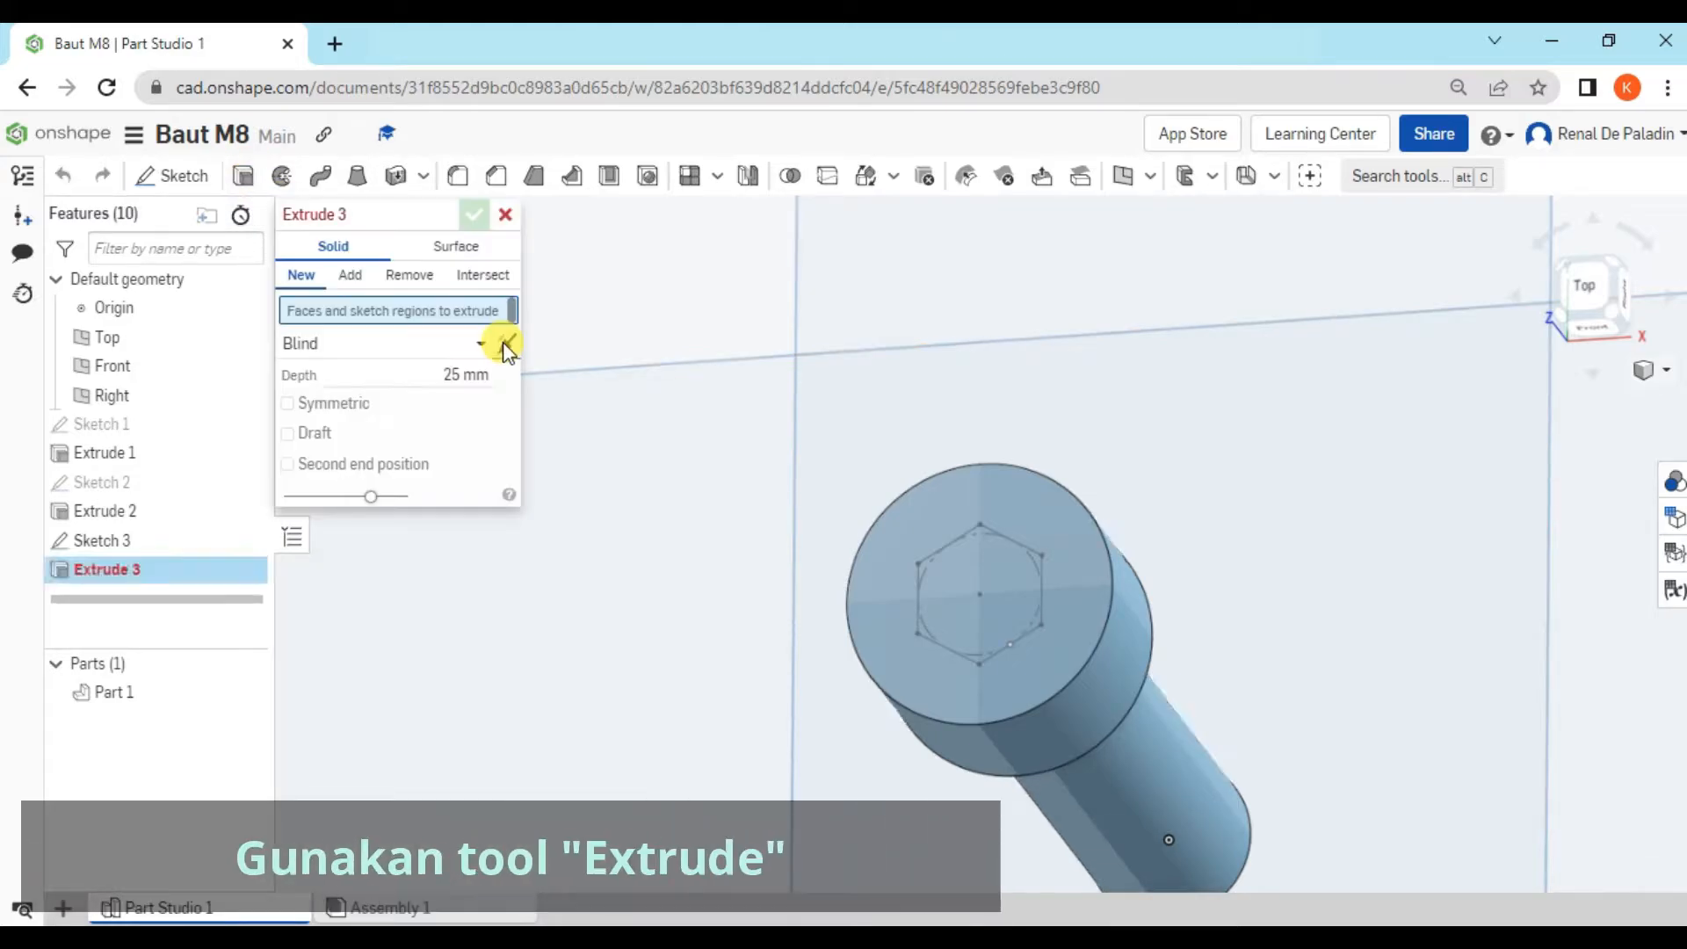
left_click(407, 274)
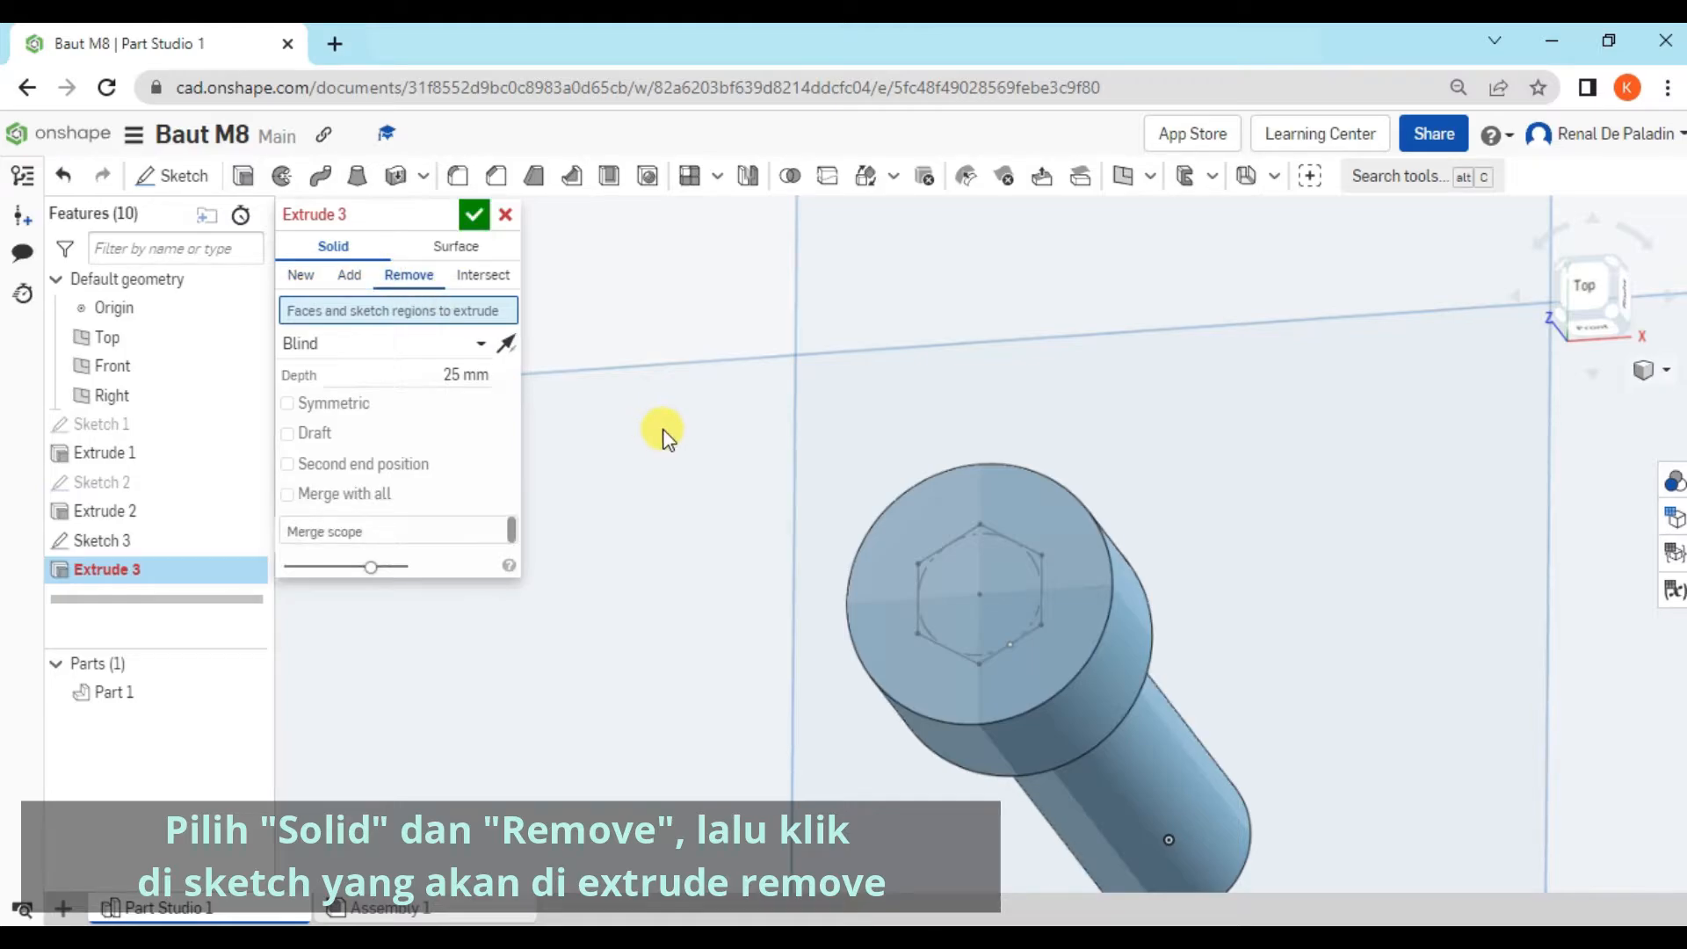
left_click(990, 573)
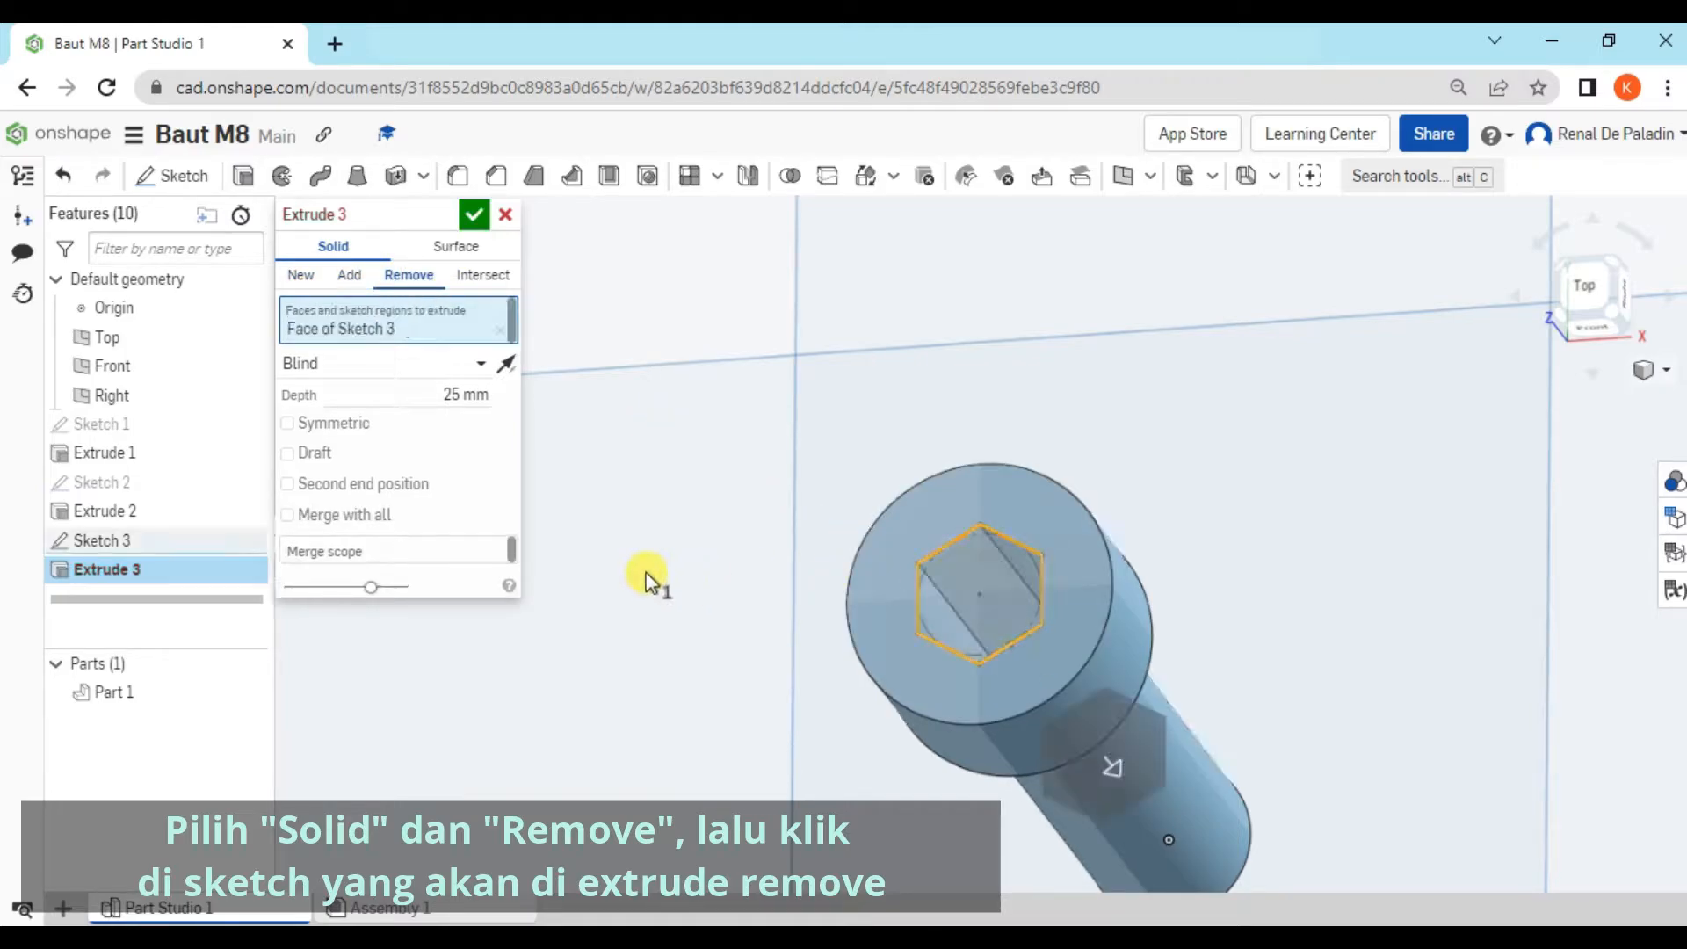
left_click(321, 403)
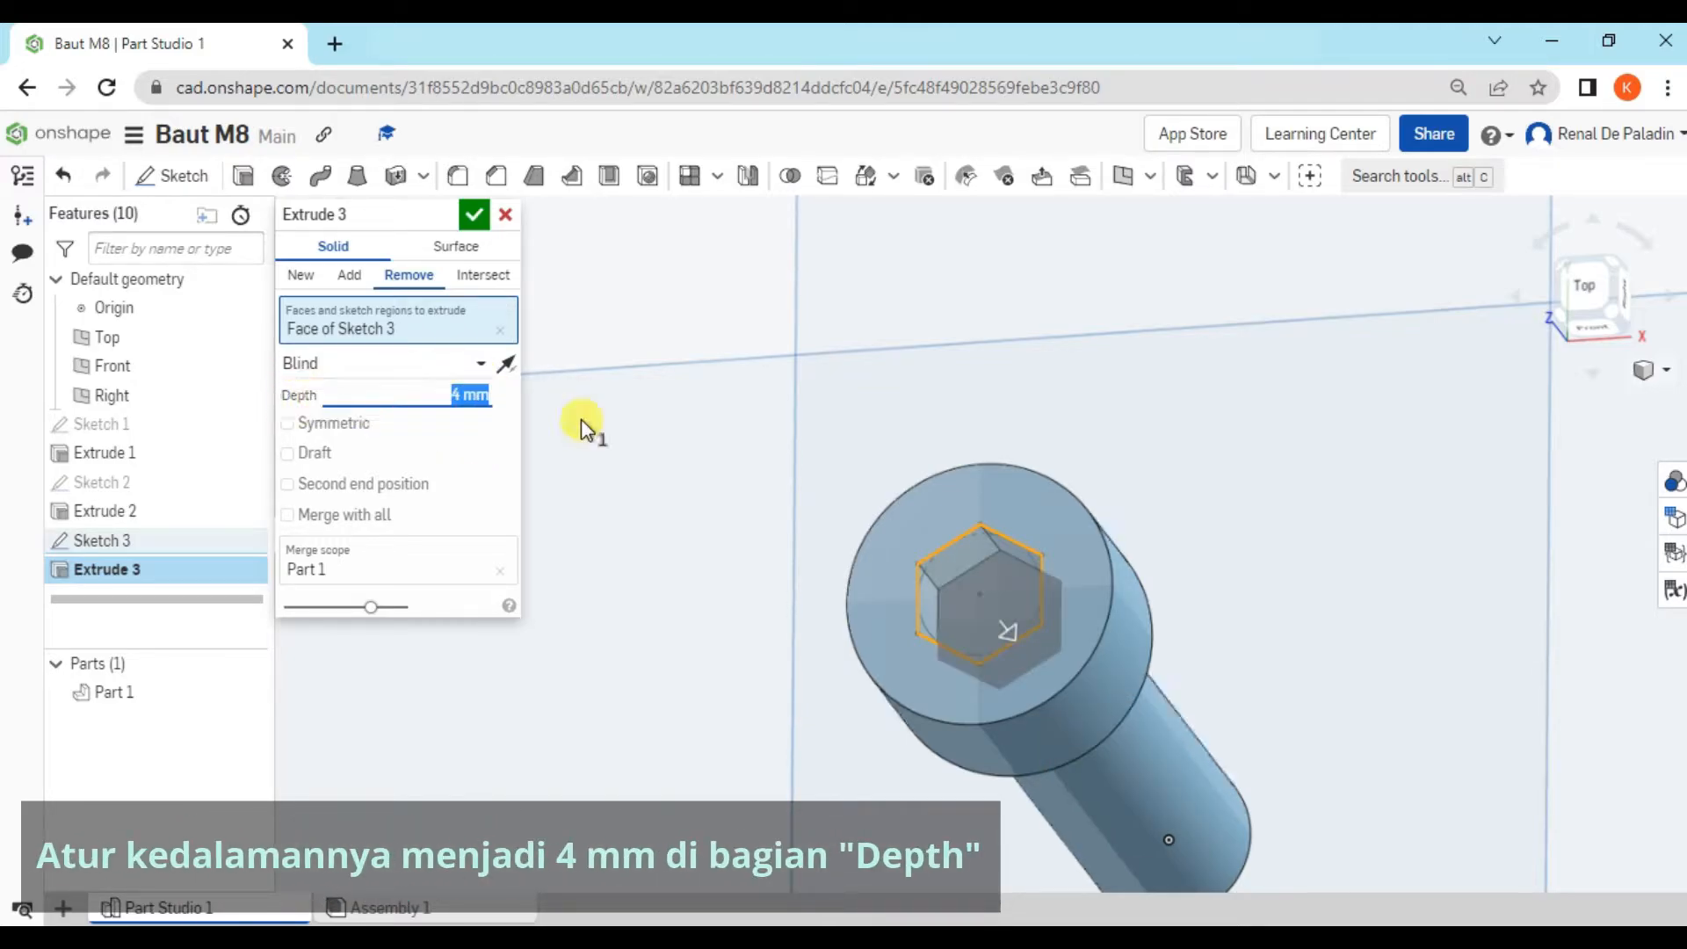
left_click(474, 214)
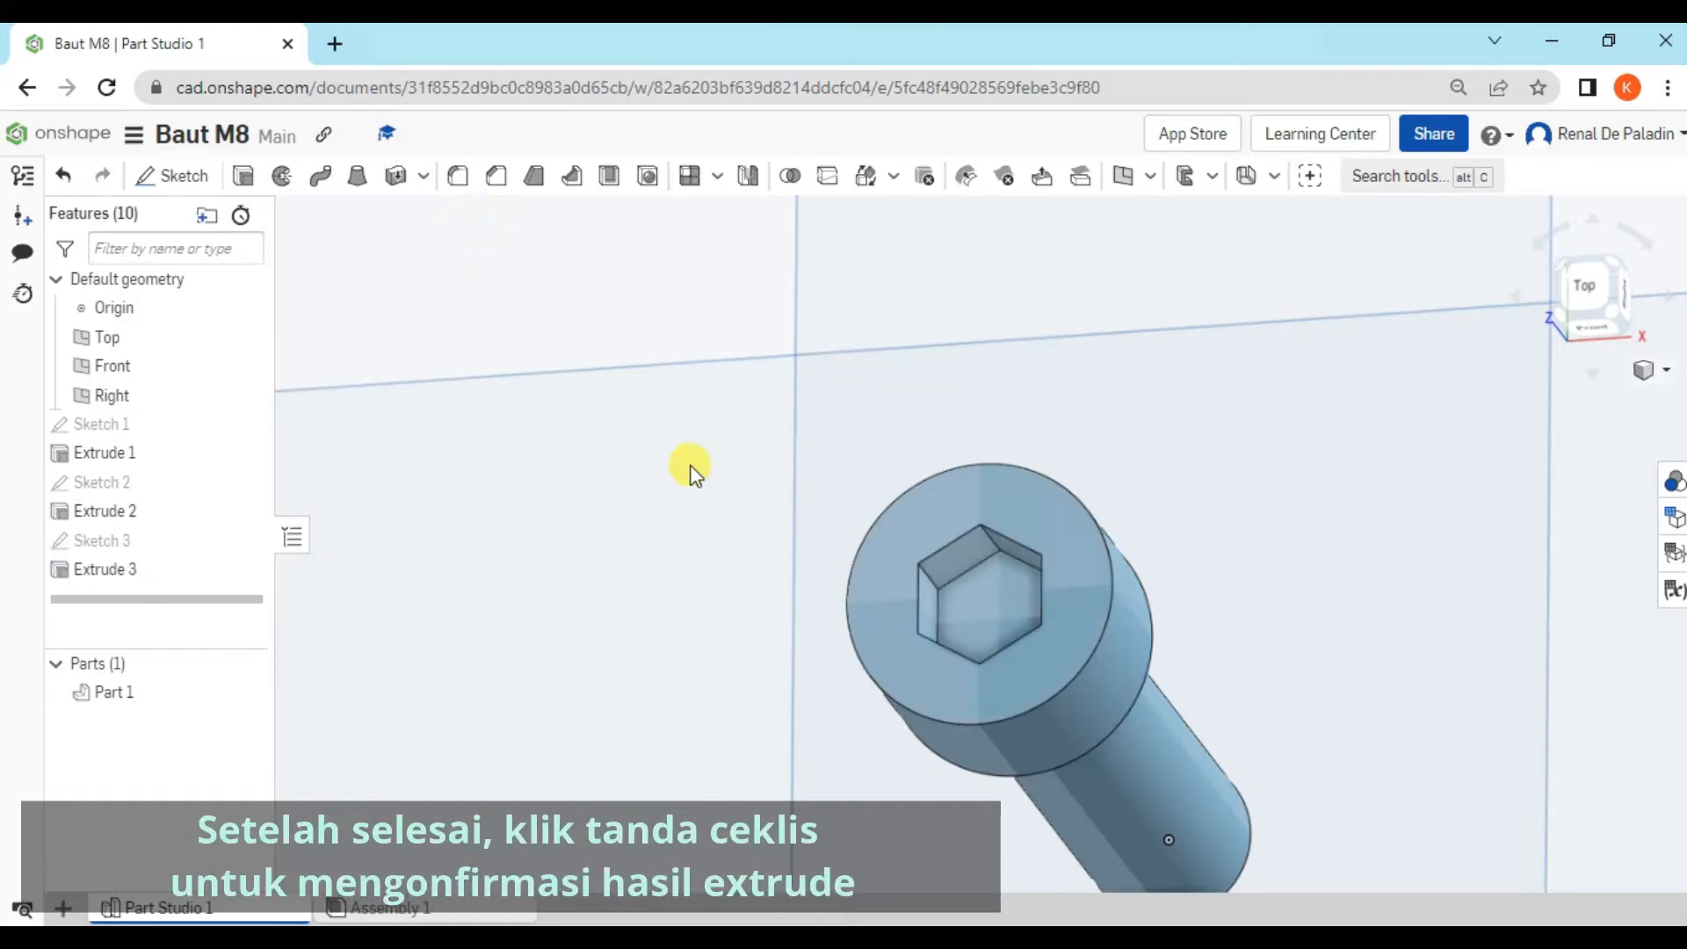
Chamfer the outer top edge of the bolt head with an equal distance of 0.5 mm
mouse_move(668, 450)
right_mouse_down()
mouse_move(644, 440)
mouse_move(677, 466)
mouse_move(620, 470)
mouse_move(700, 497)
mouse_move(698, 438)
right_mouse_up()
scroll(698, 481, "down", 3)
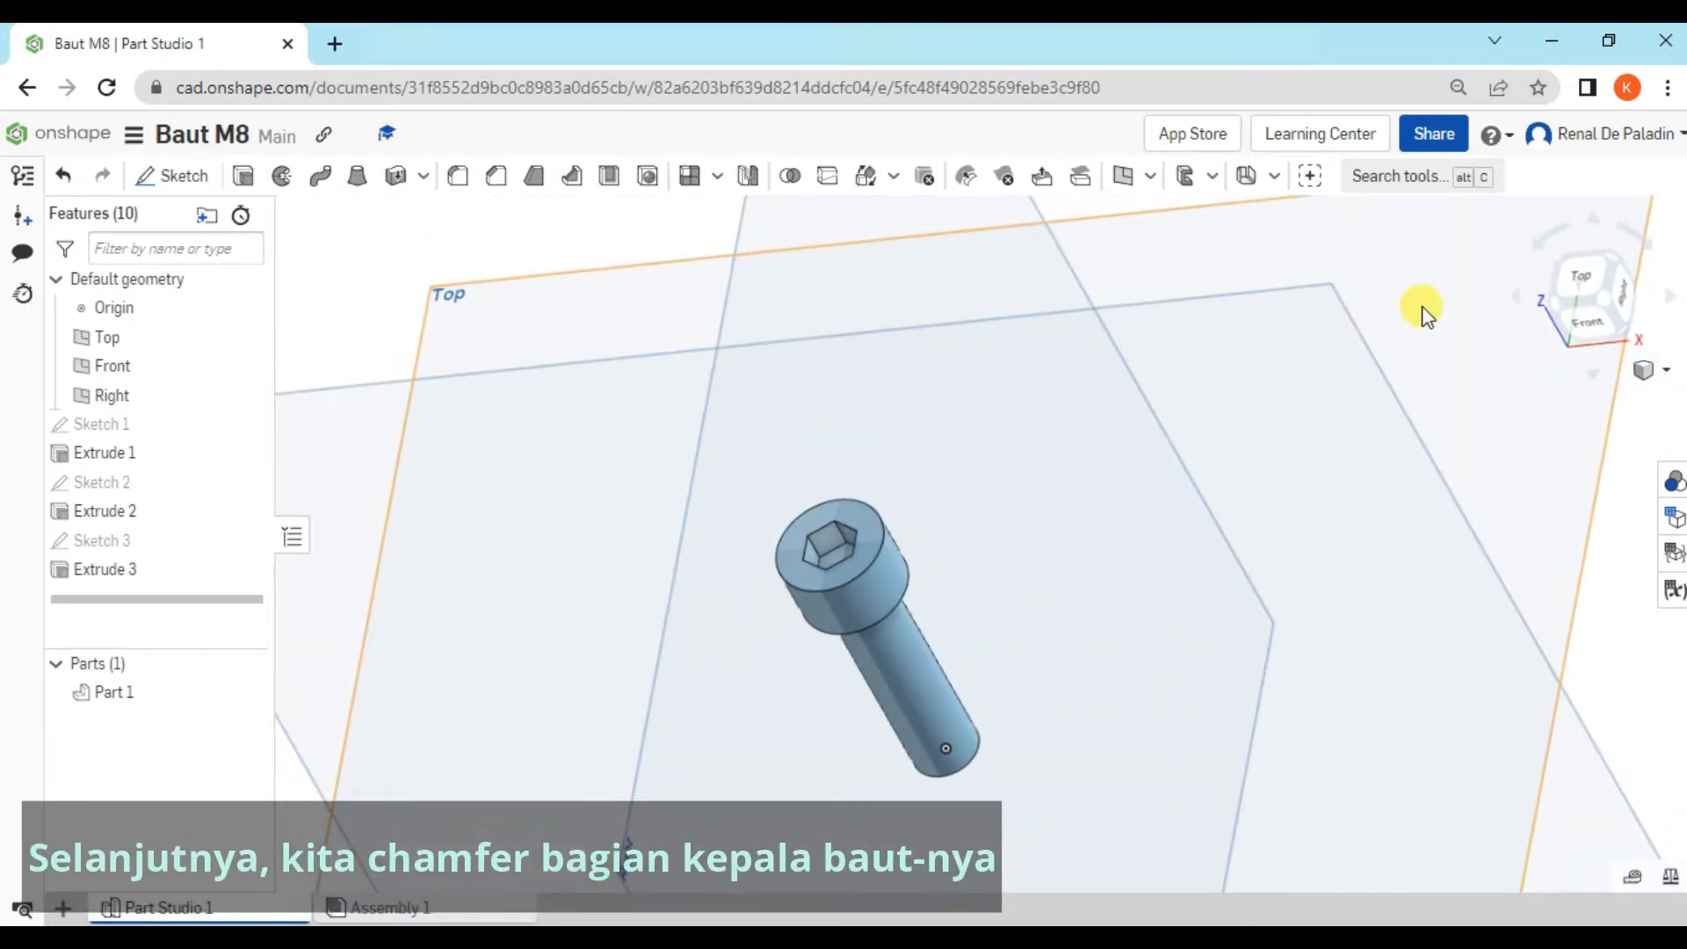
left_click(1604, 297)
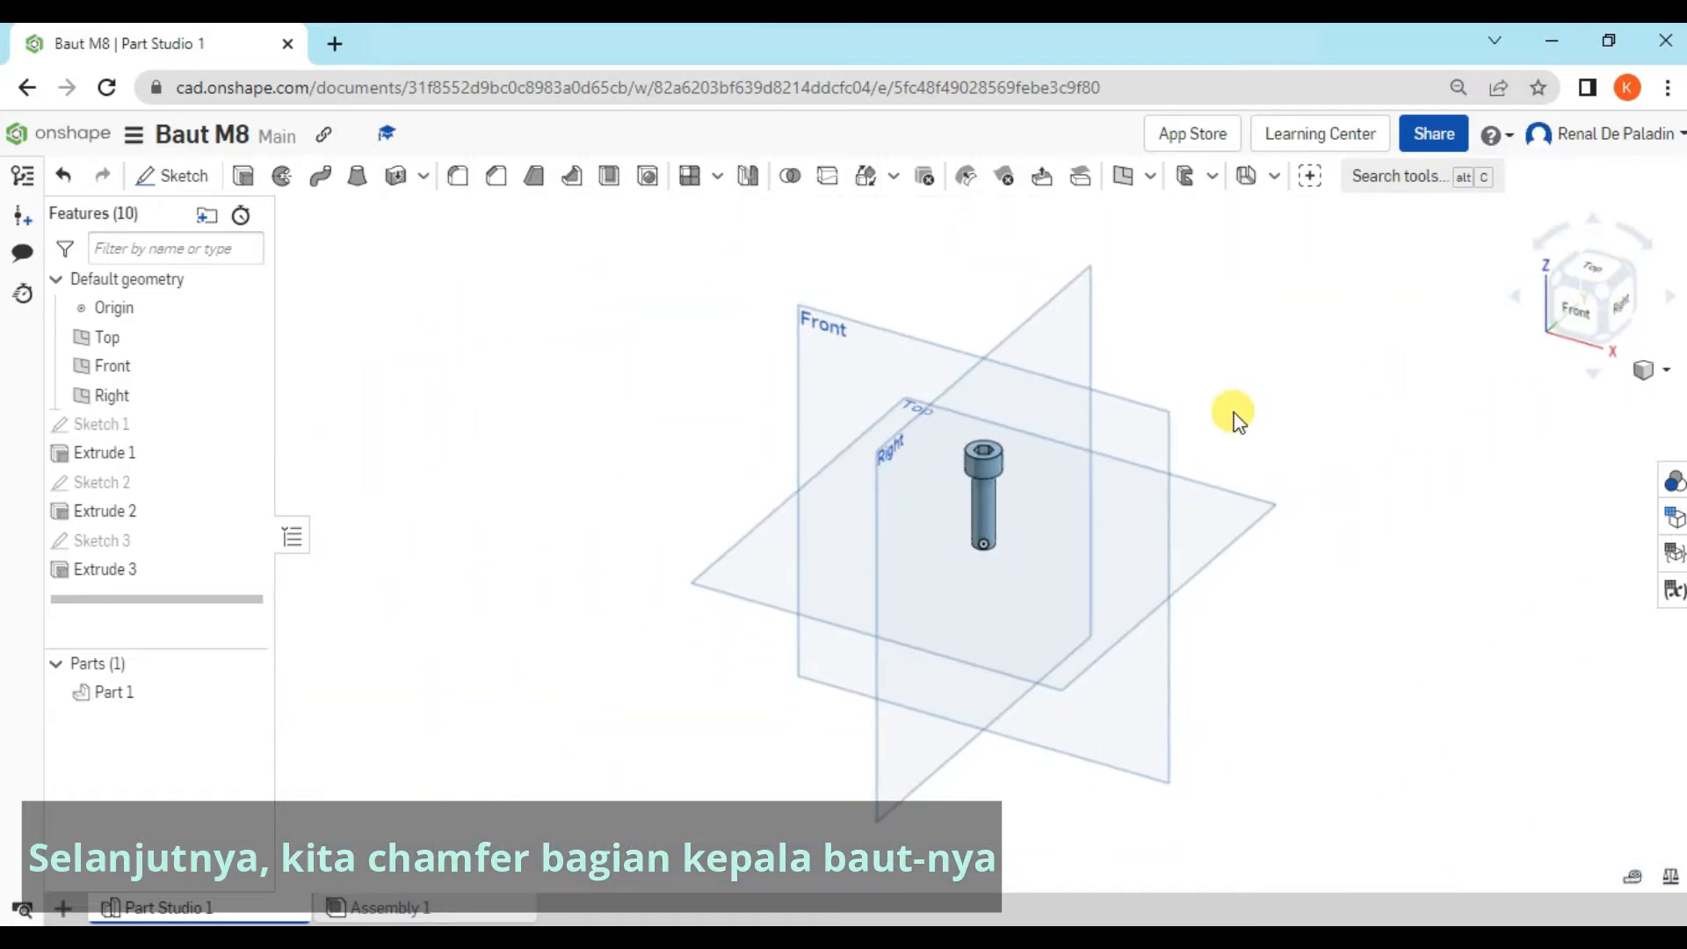
left_click(497, 179)
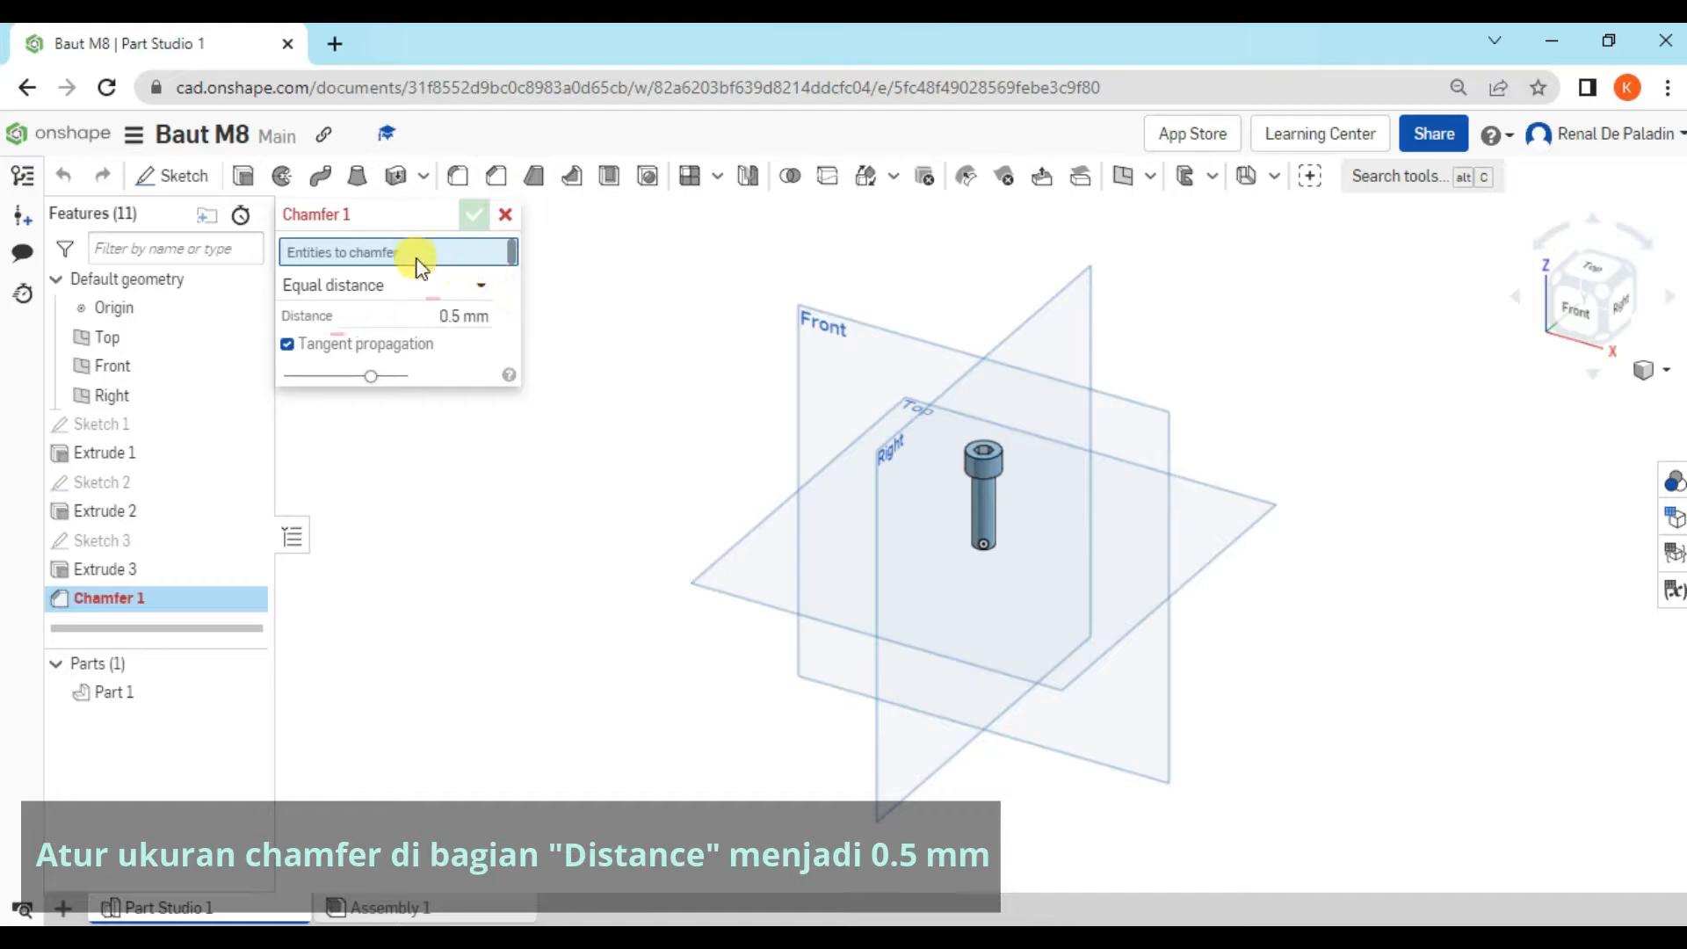
left_click(307, 318)
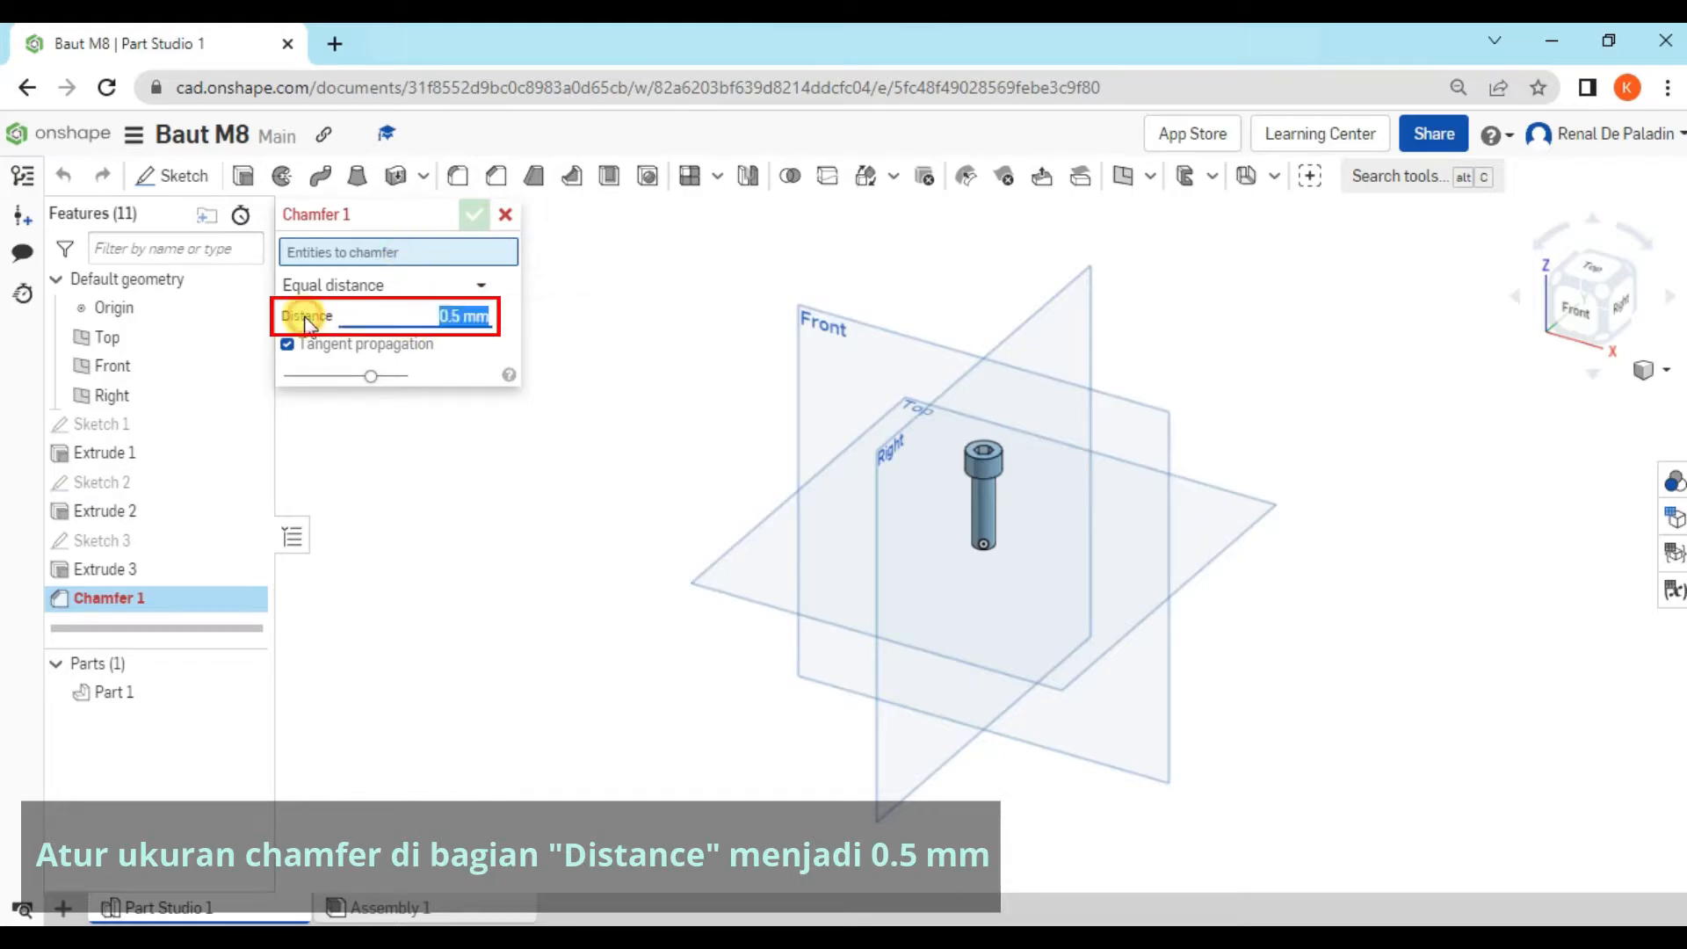
type("0.5")
key("Return")
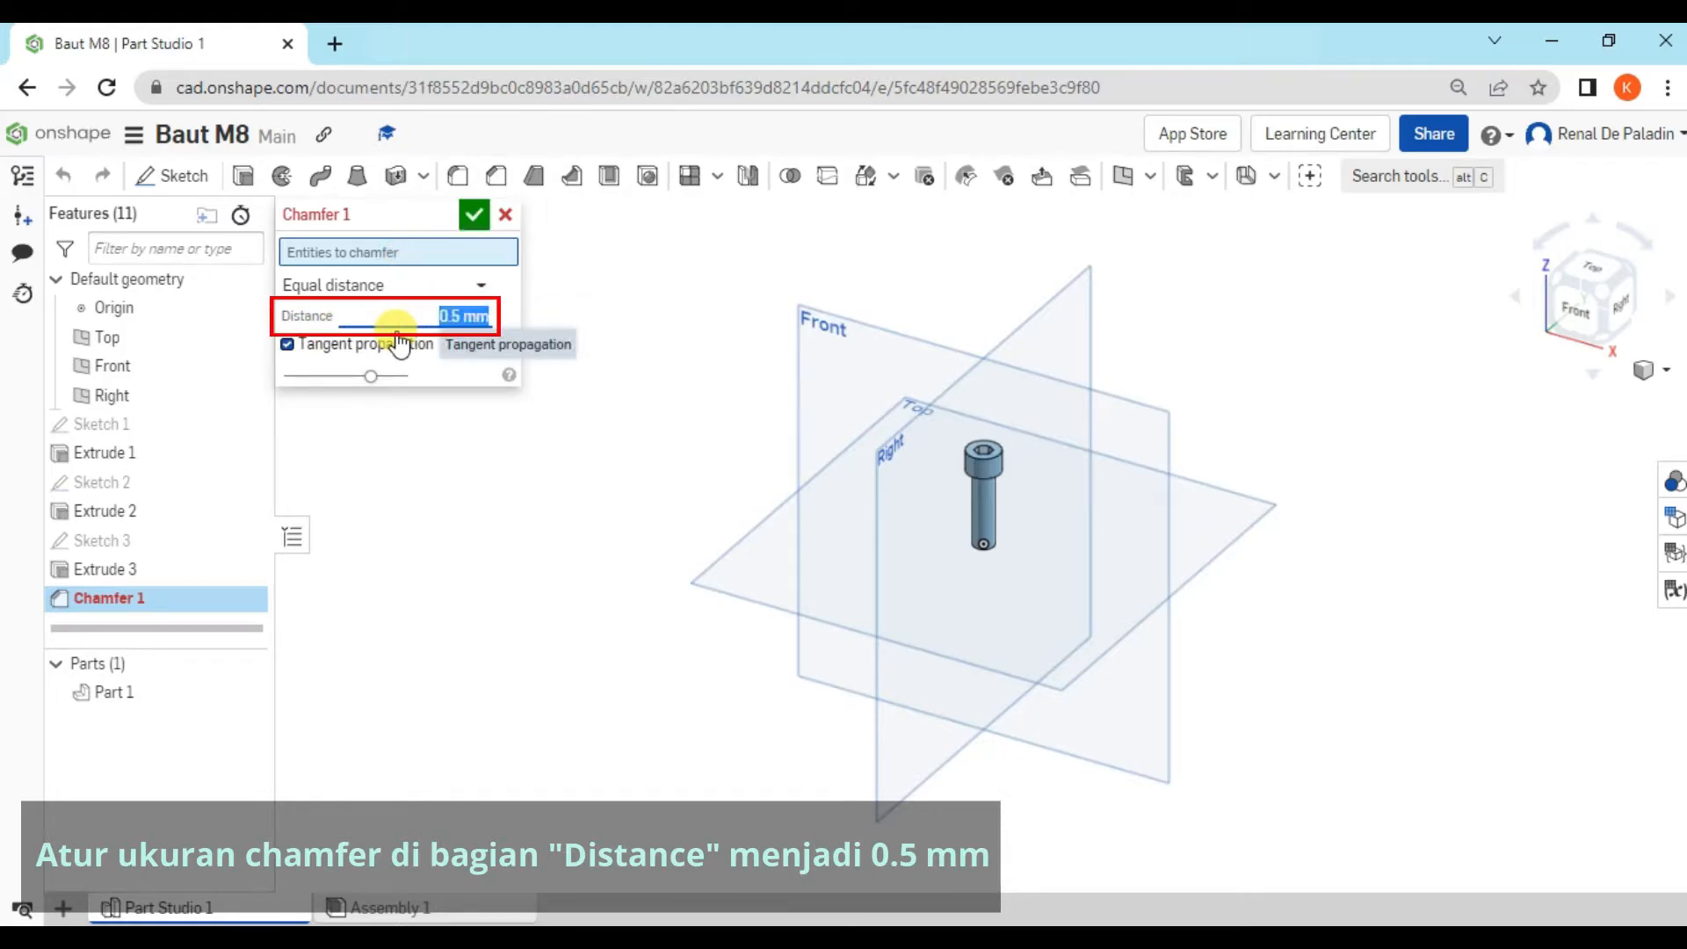
scroll(977, 438, "up", 5)
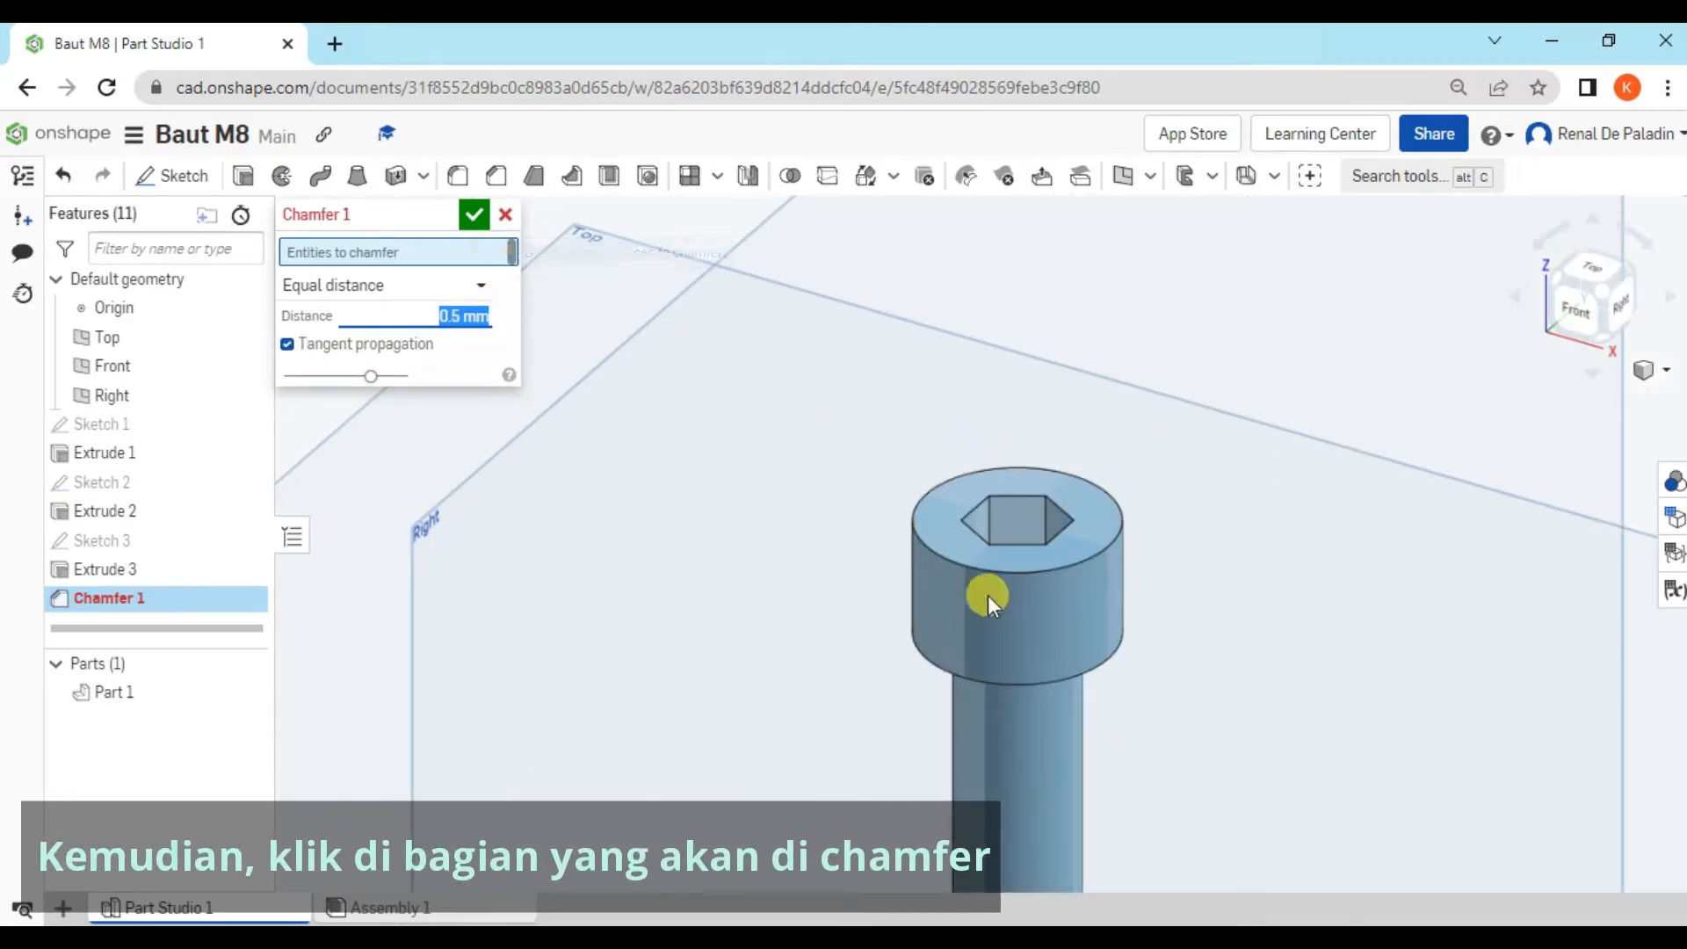
scroll(1058, 575, "up", 2)
scroll(1058, 569, "up", 2)
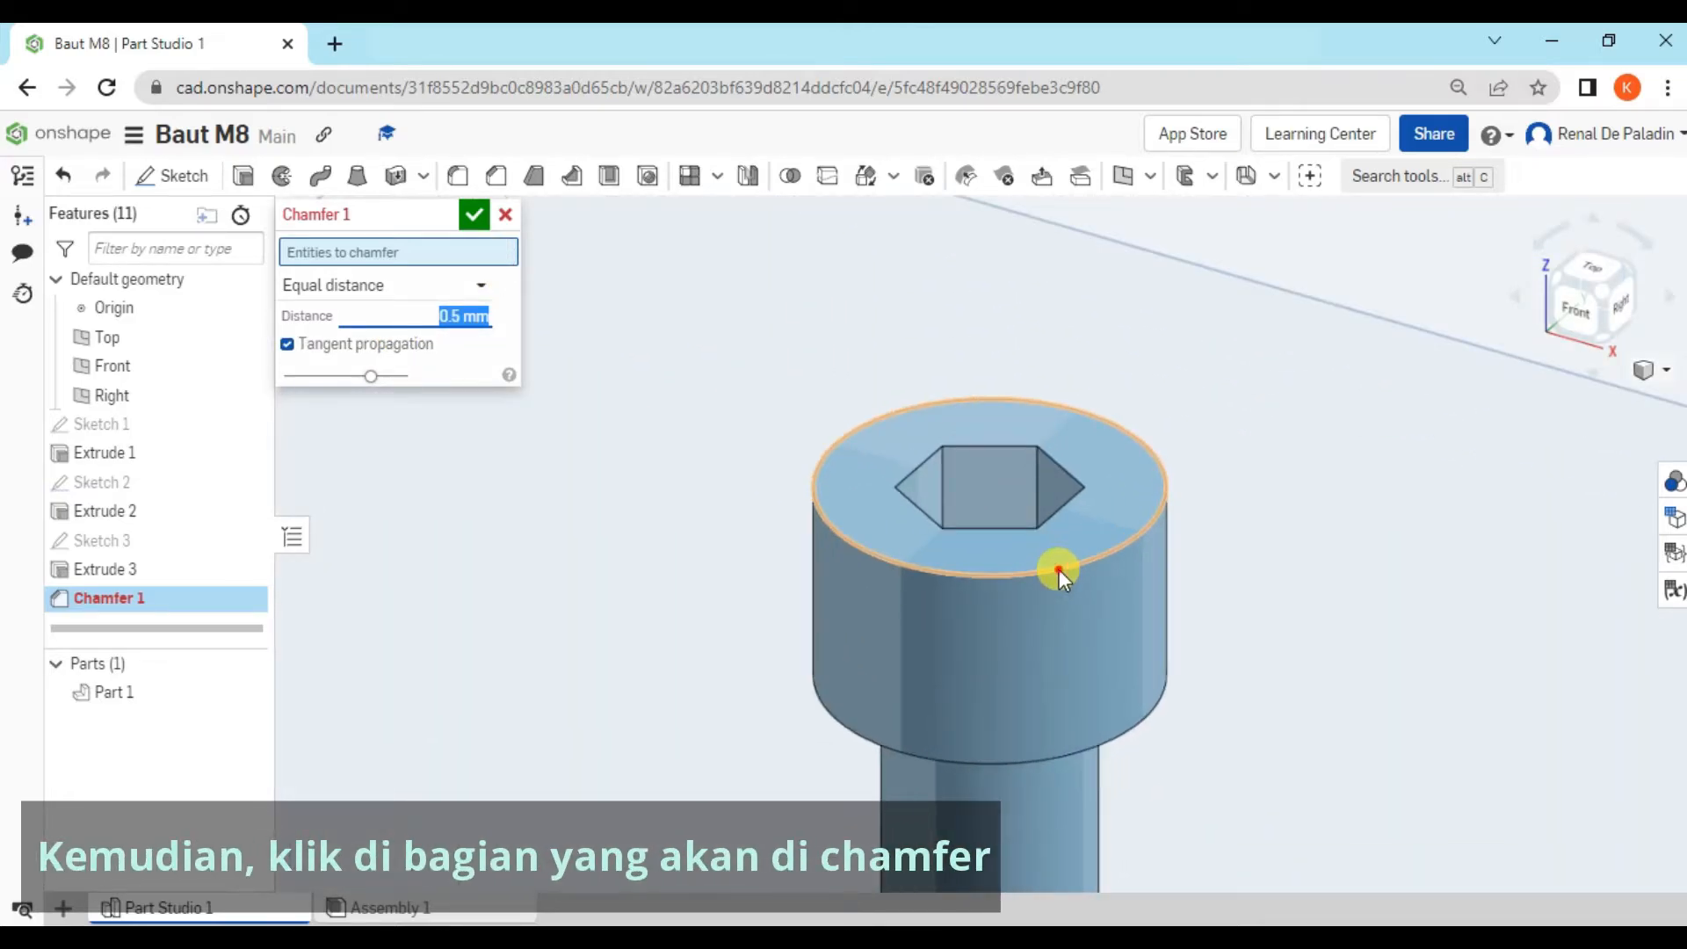
left_click(1057, 568)
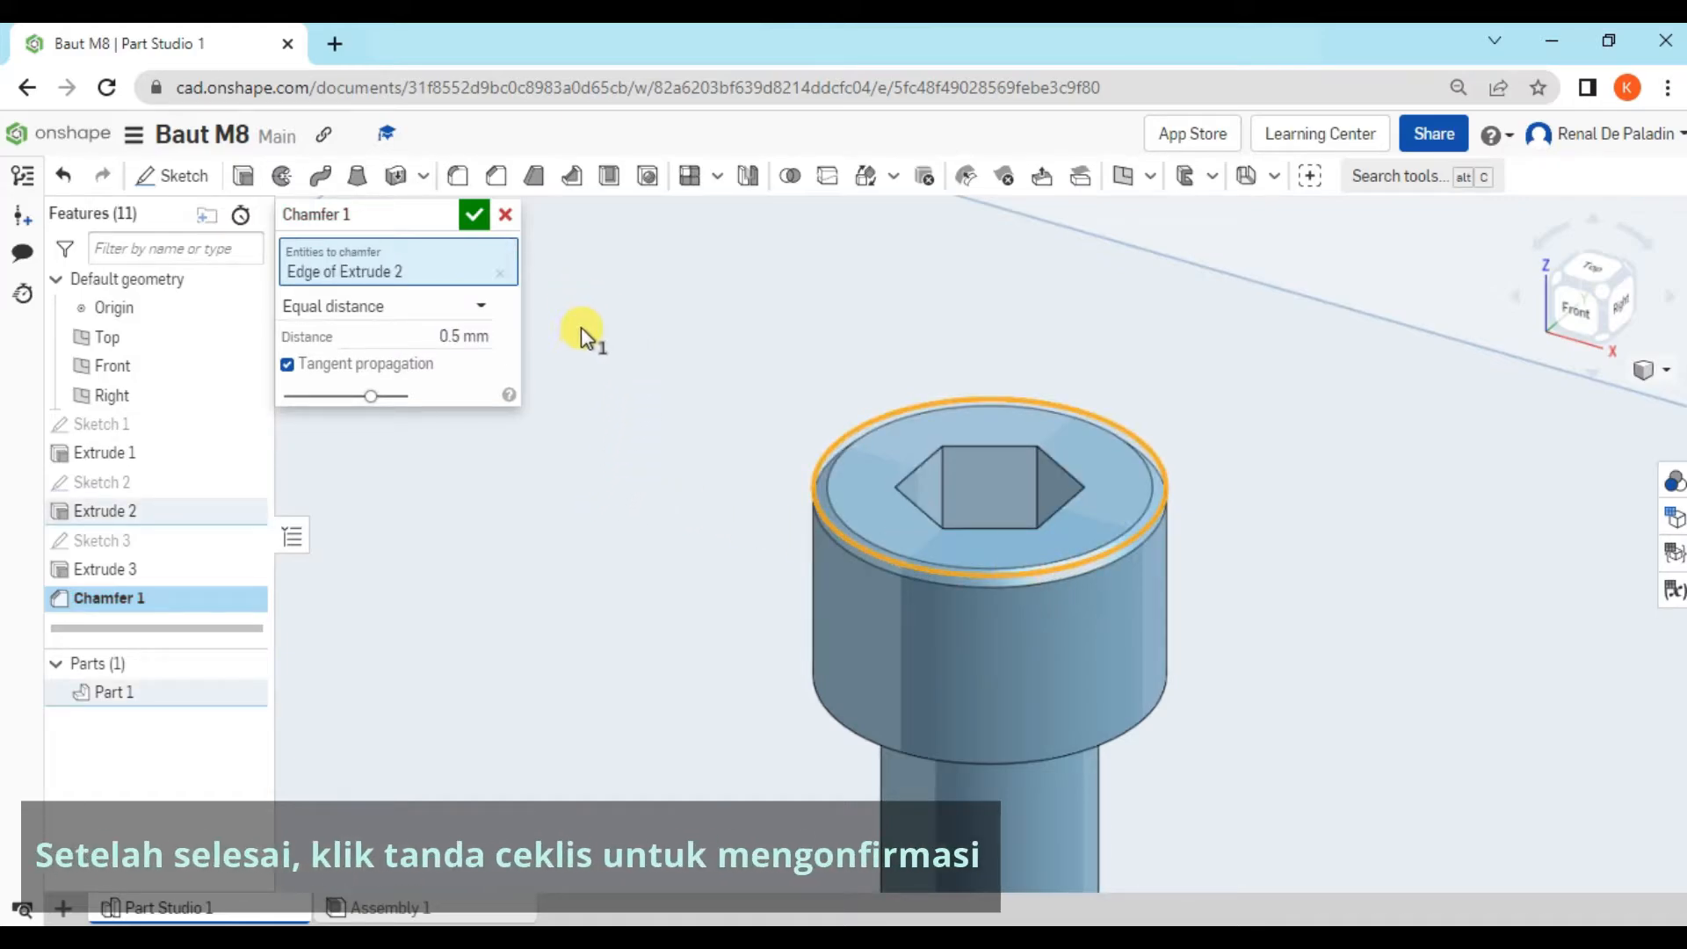
left_click(479, 217)
Create a clockwise Pitch-type helix on the shank's cylindrical face with a helical pitch of 1.25 mm
right_click_drag(659, 380, 629, 399)
scroll(652, 374, "down", 3)
scroll(627, 402, "down", 3)
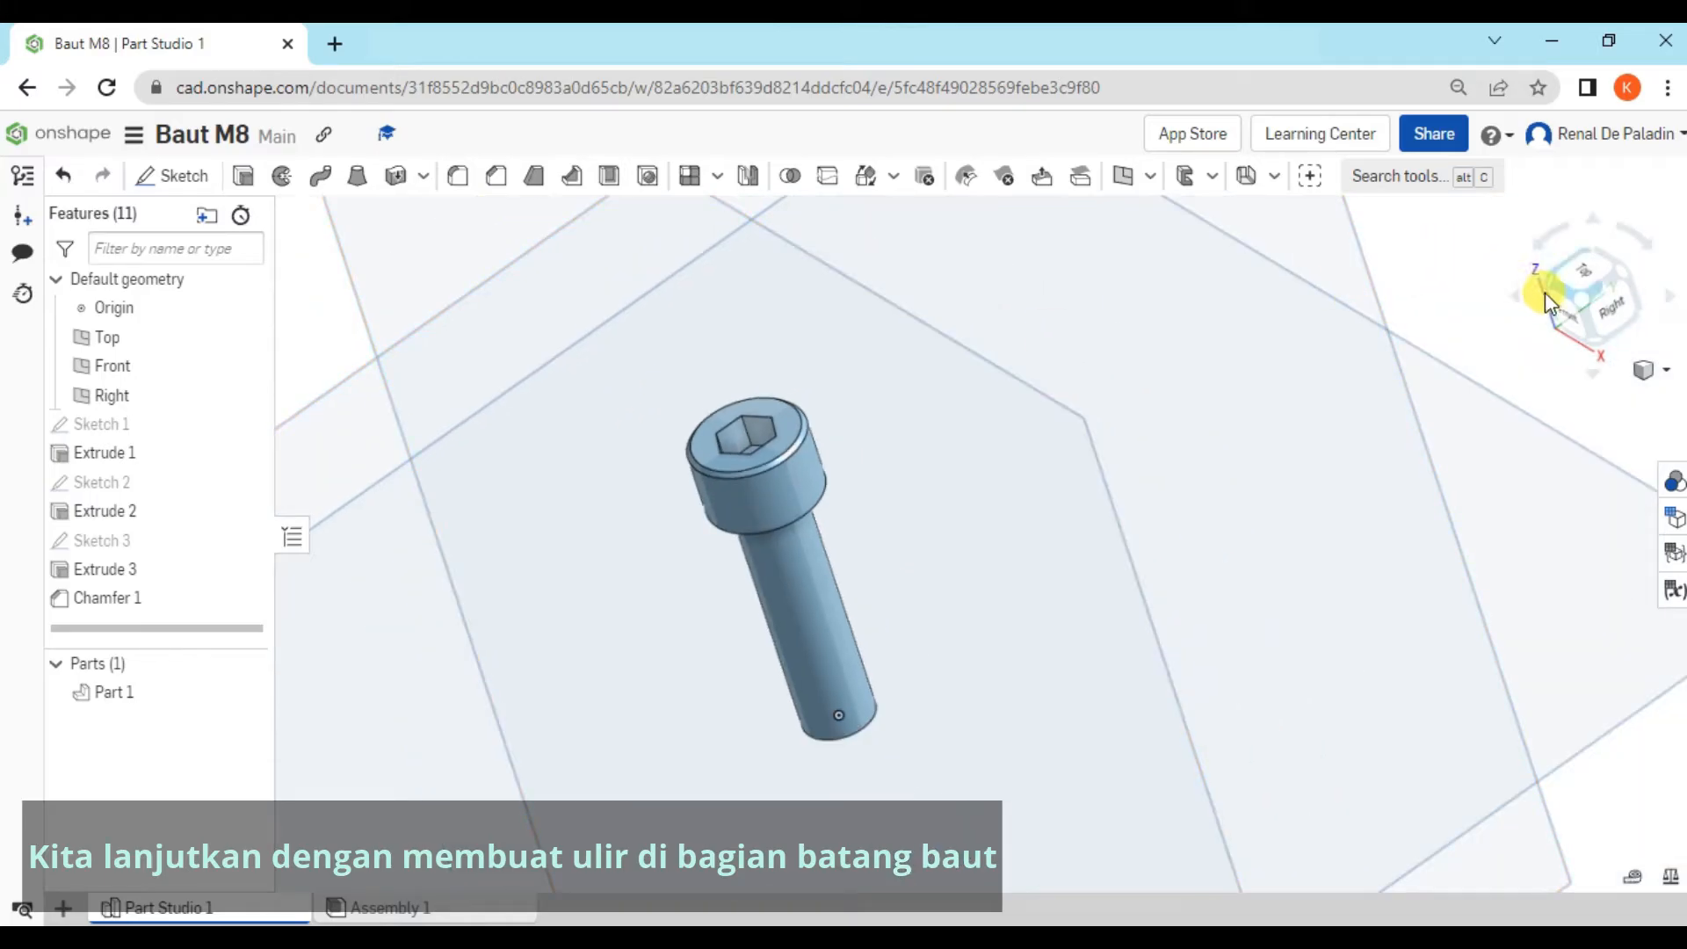
left_click(1585, 297)
scroll(1104, 457, "up", 4)
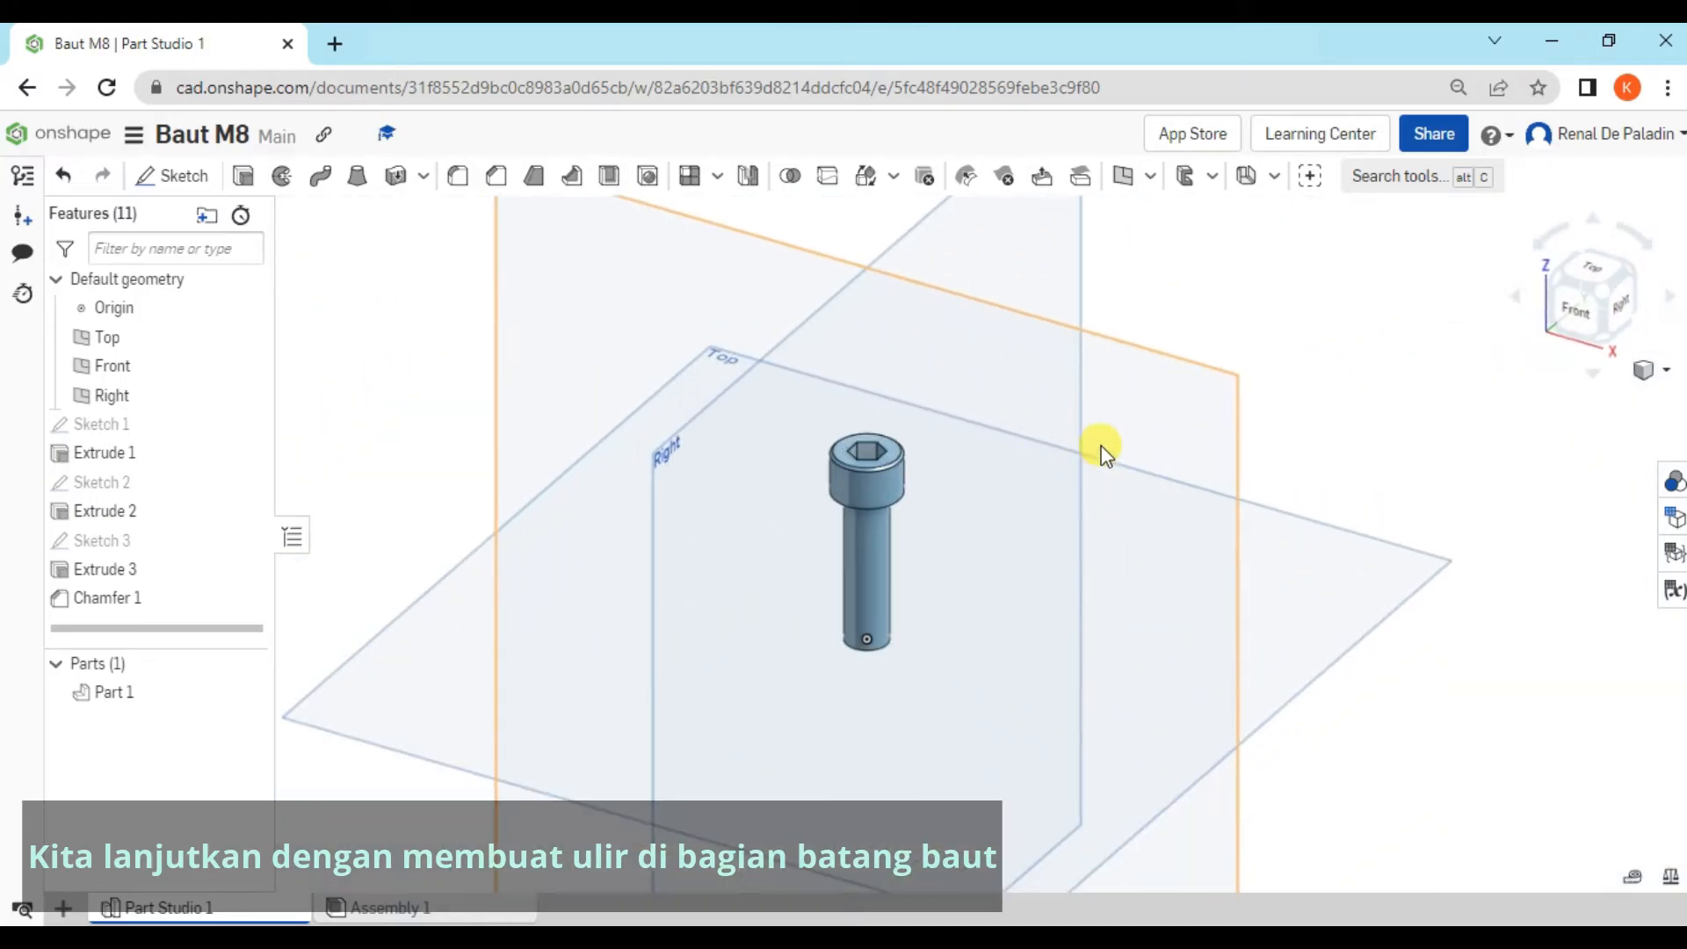
middle_click_drag(1109, 440, 1190, 346)
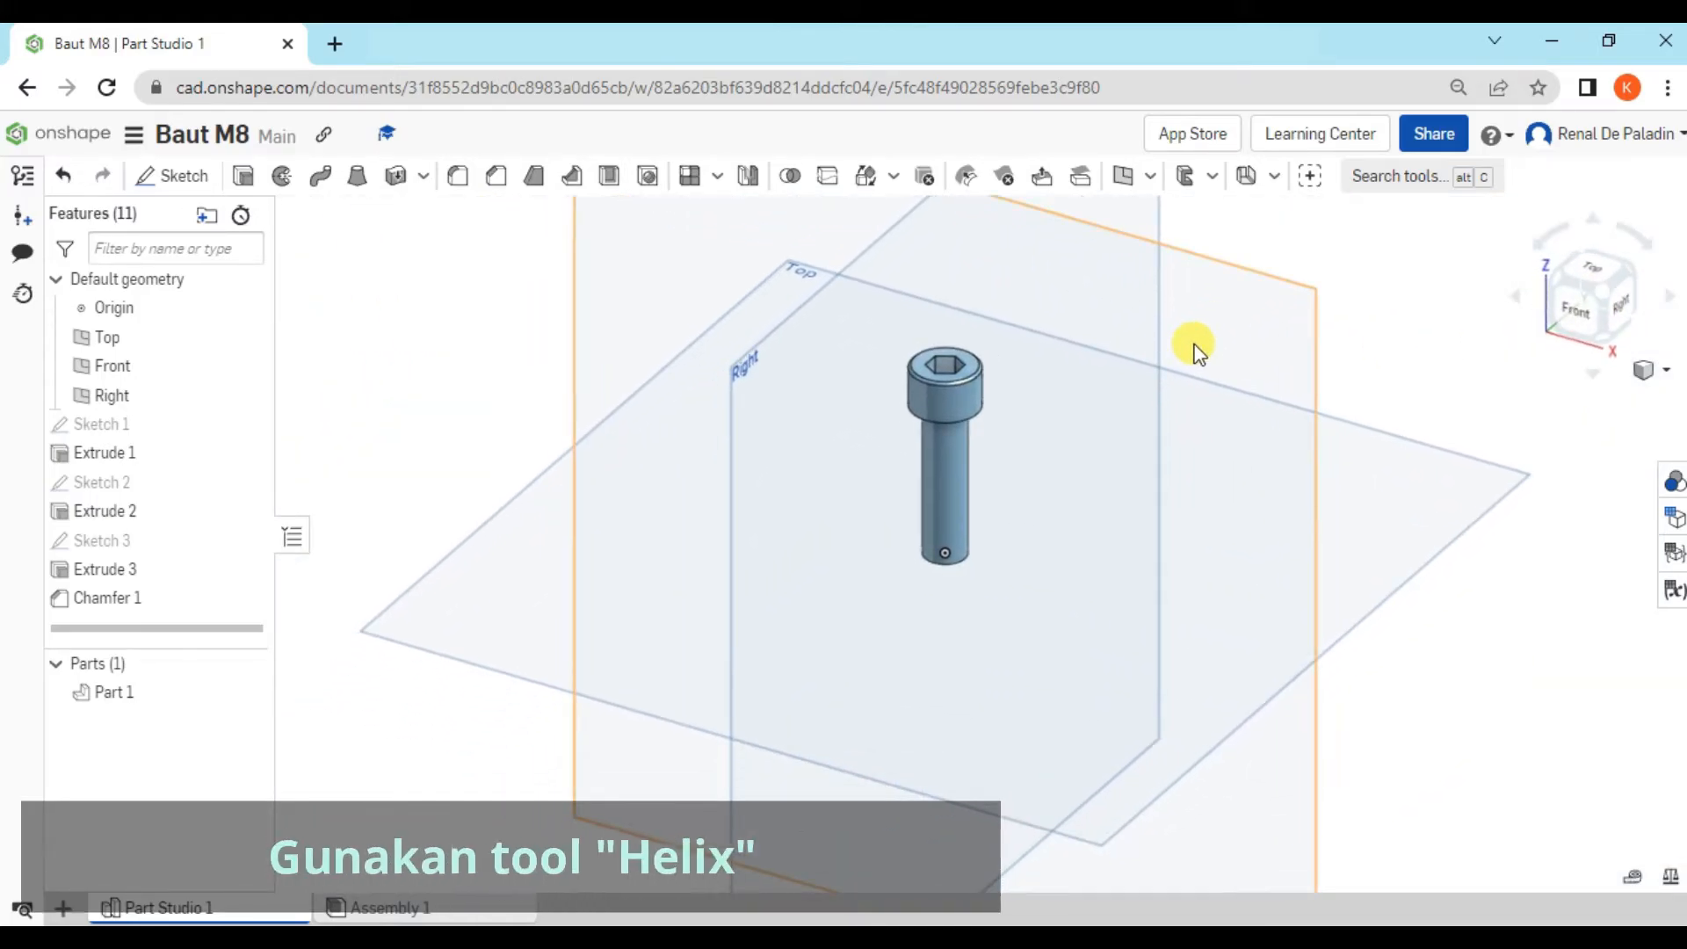
left_click(1147, 178)
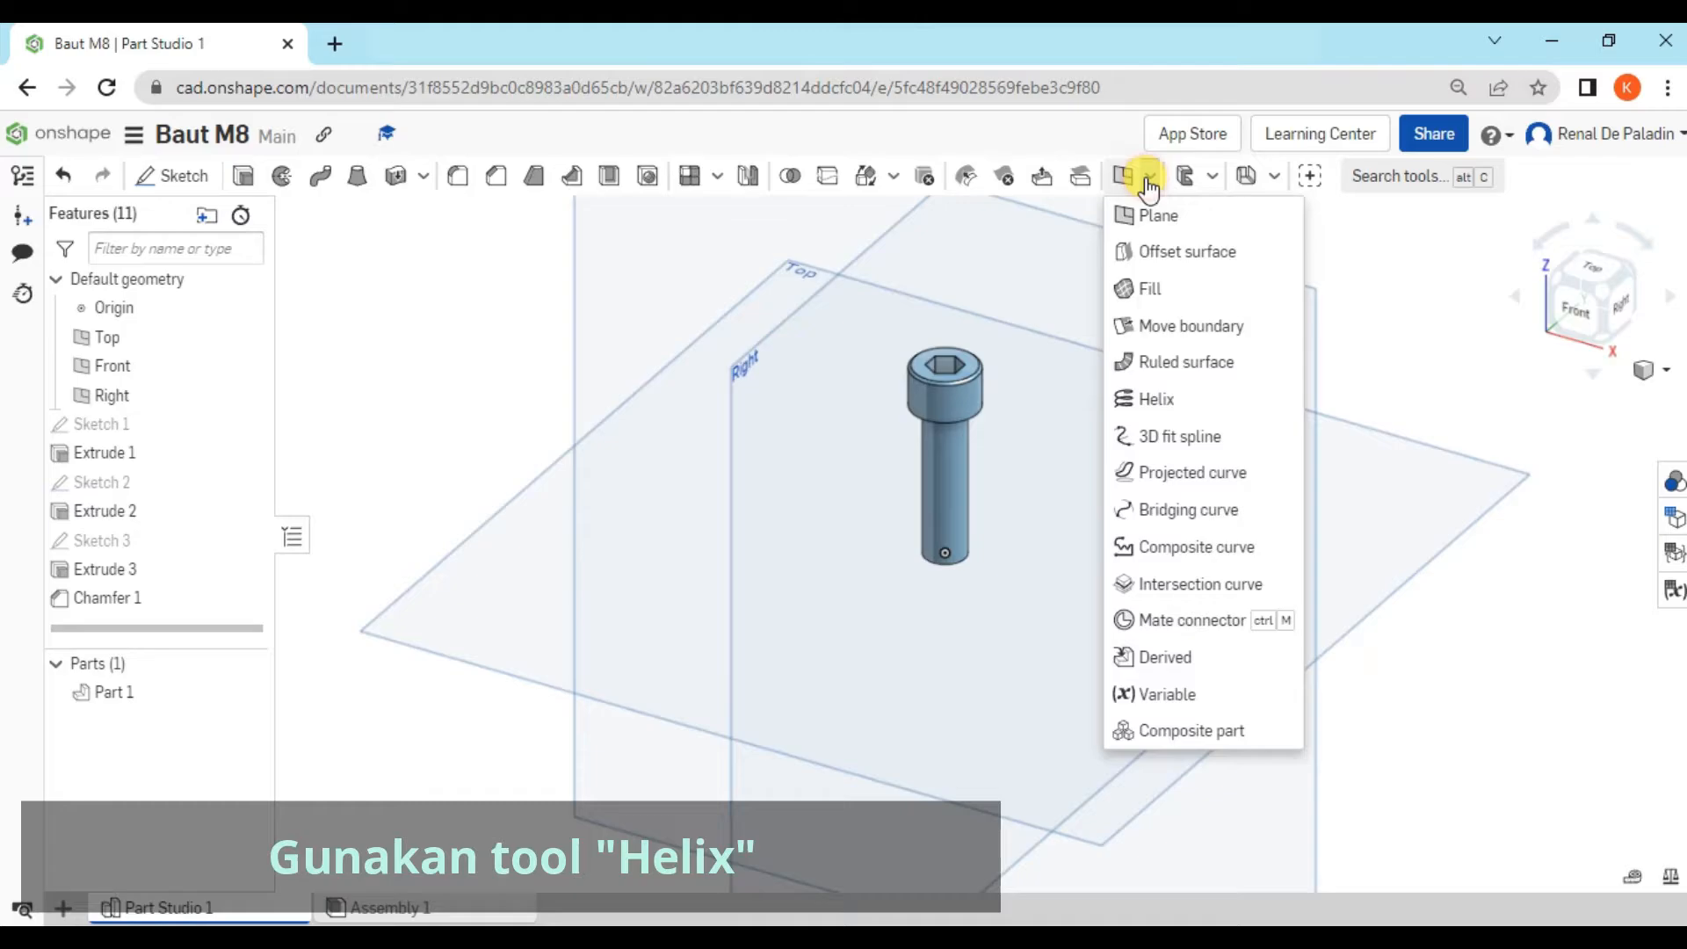
left_click(1227, 400)
scroll(957, 468, "up", 5)
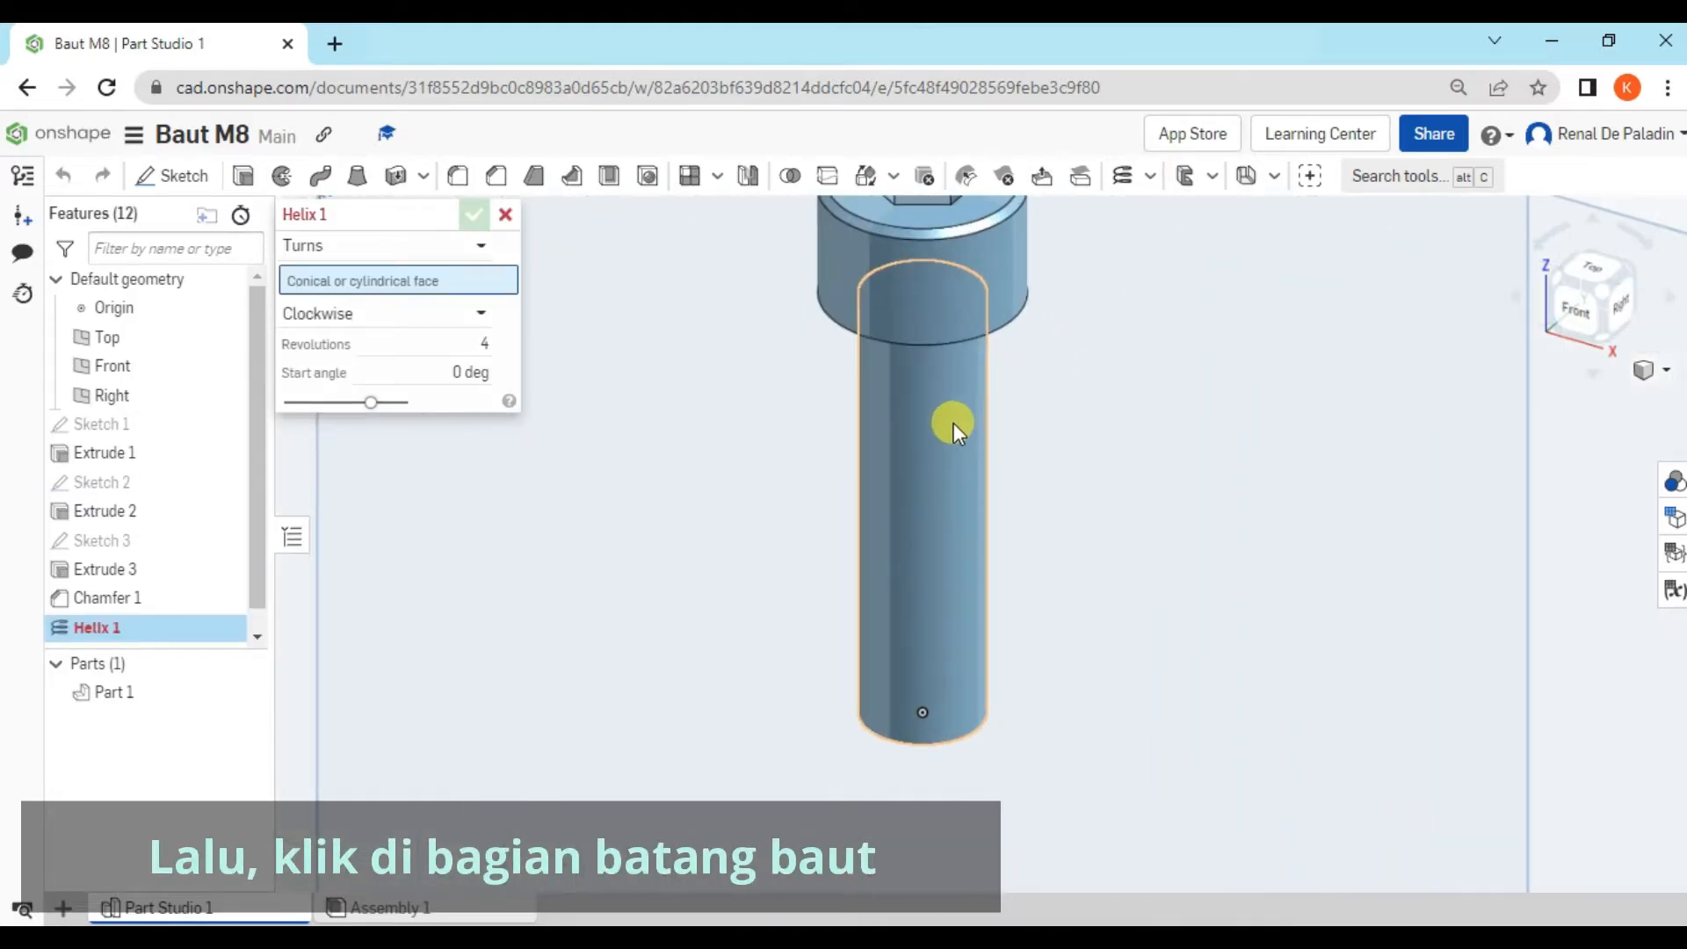
left_click(946, 439)
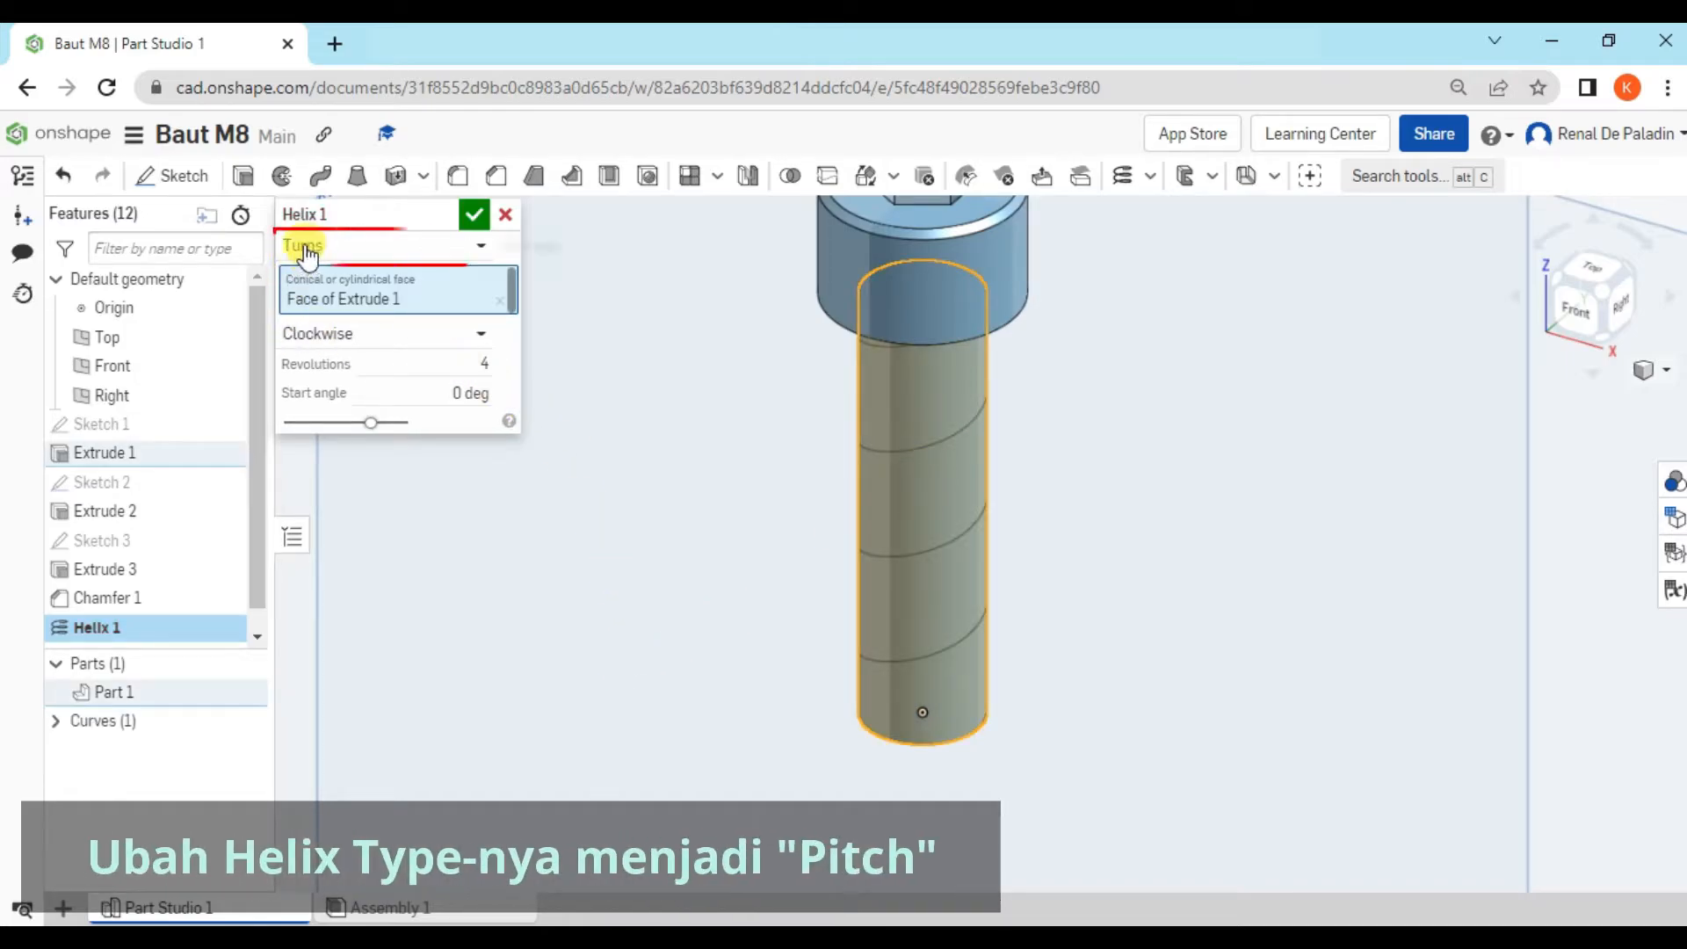
left_click(365, 247)
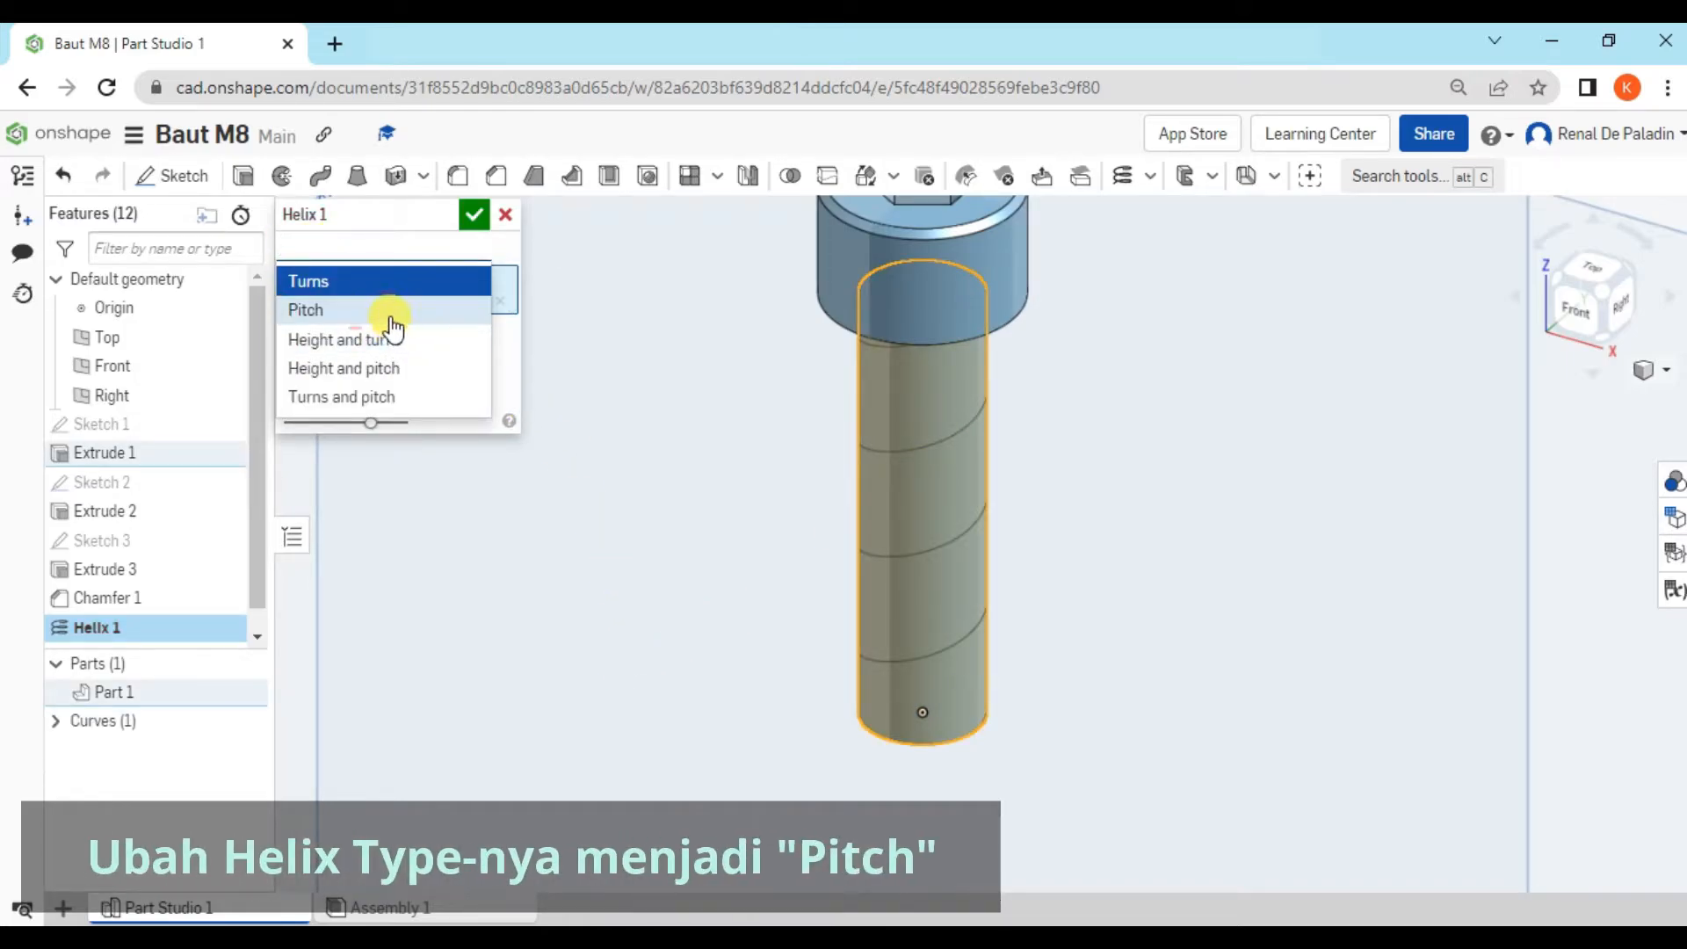
left_click(408, 312)
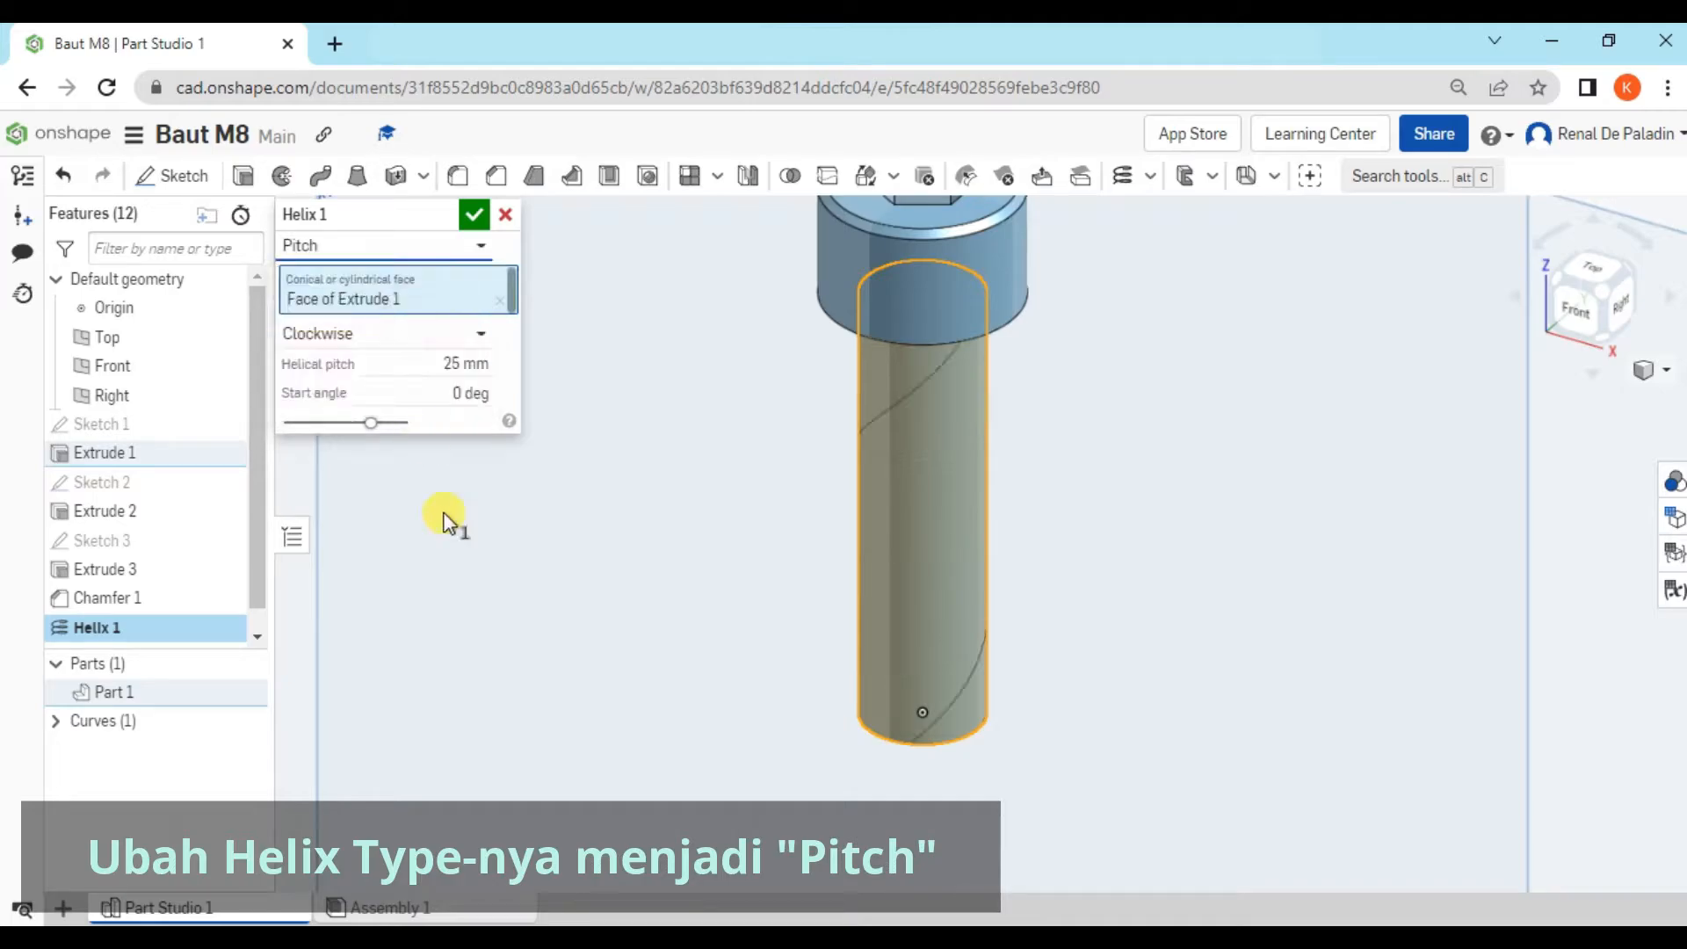
left_click(347, 366)
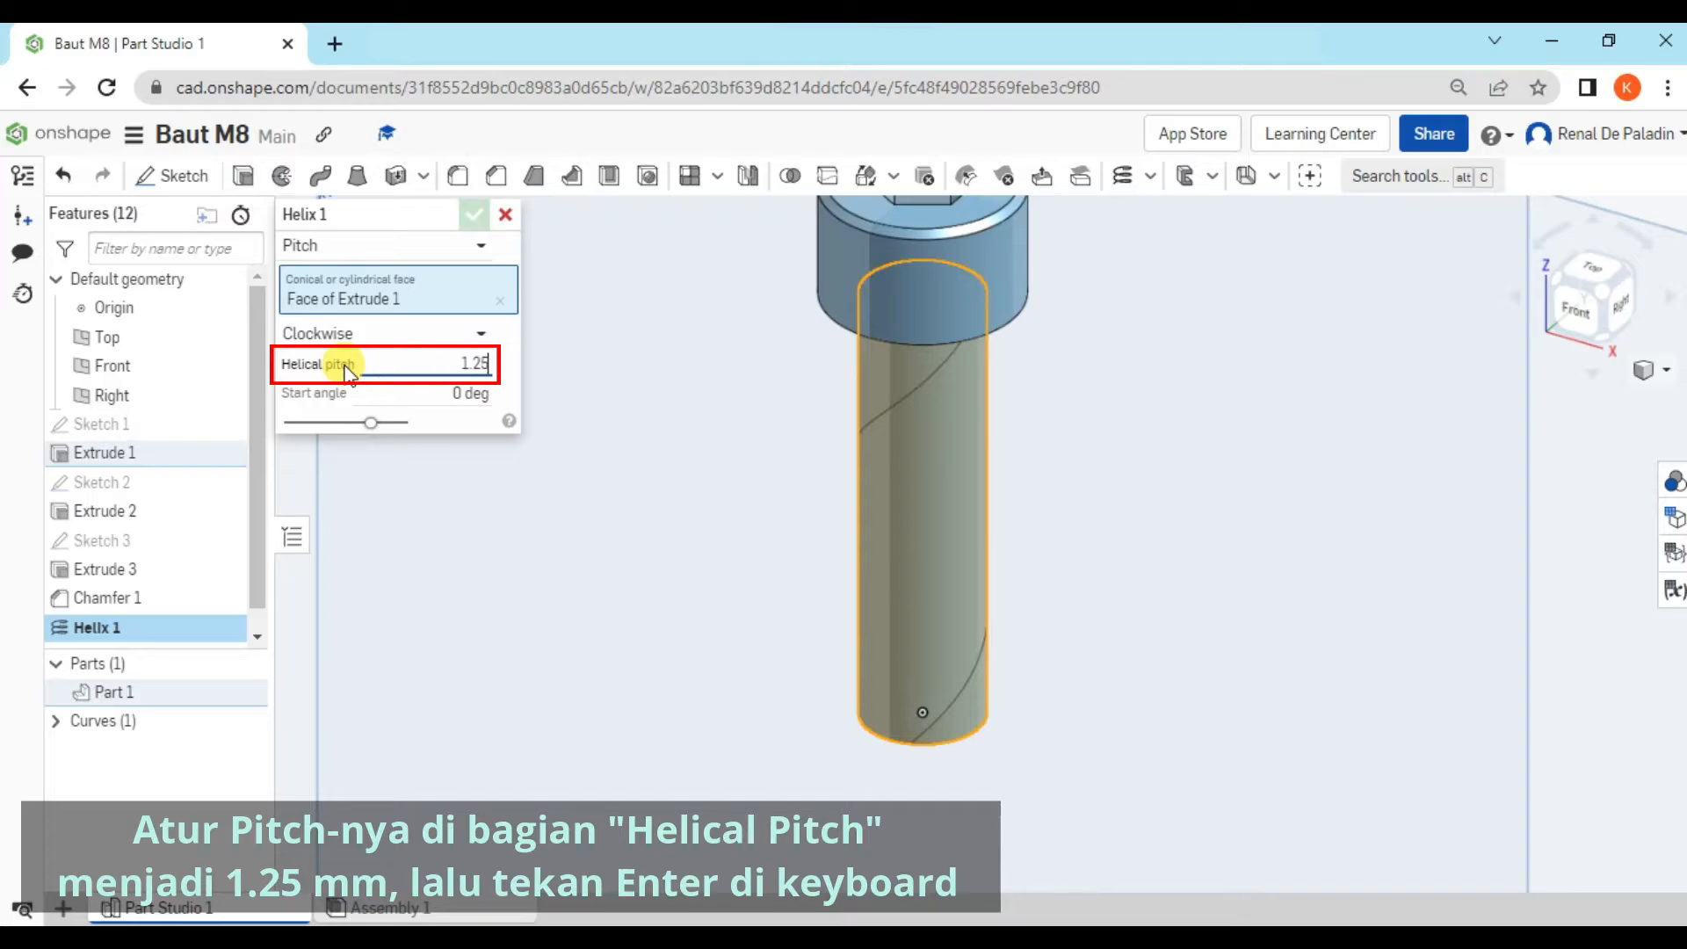
key("Return")
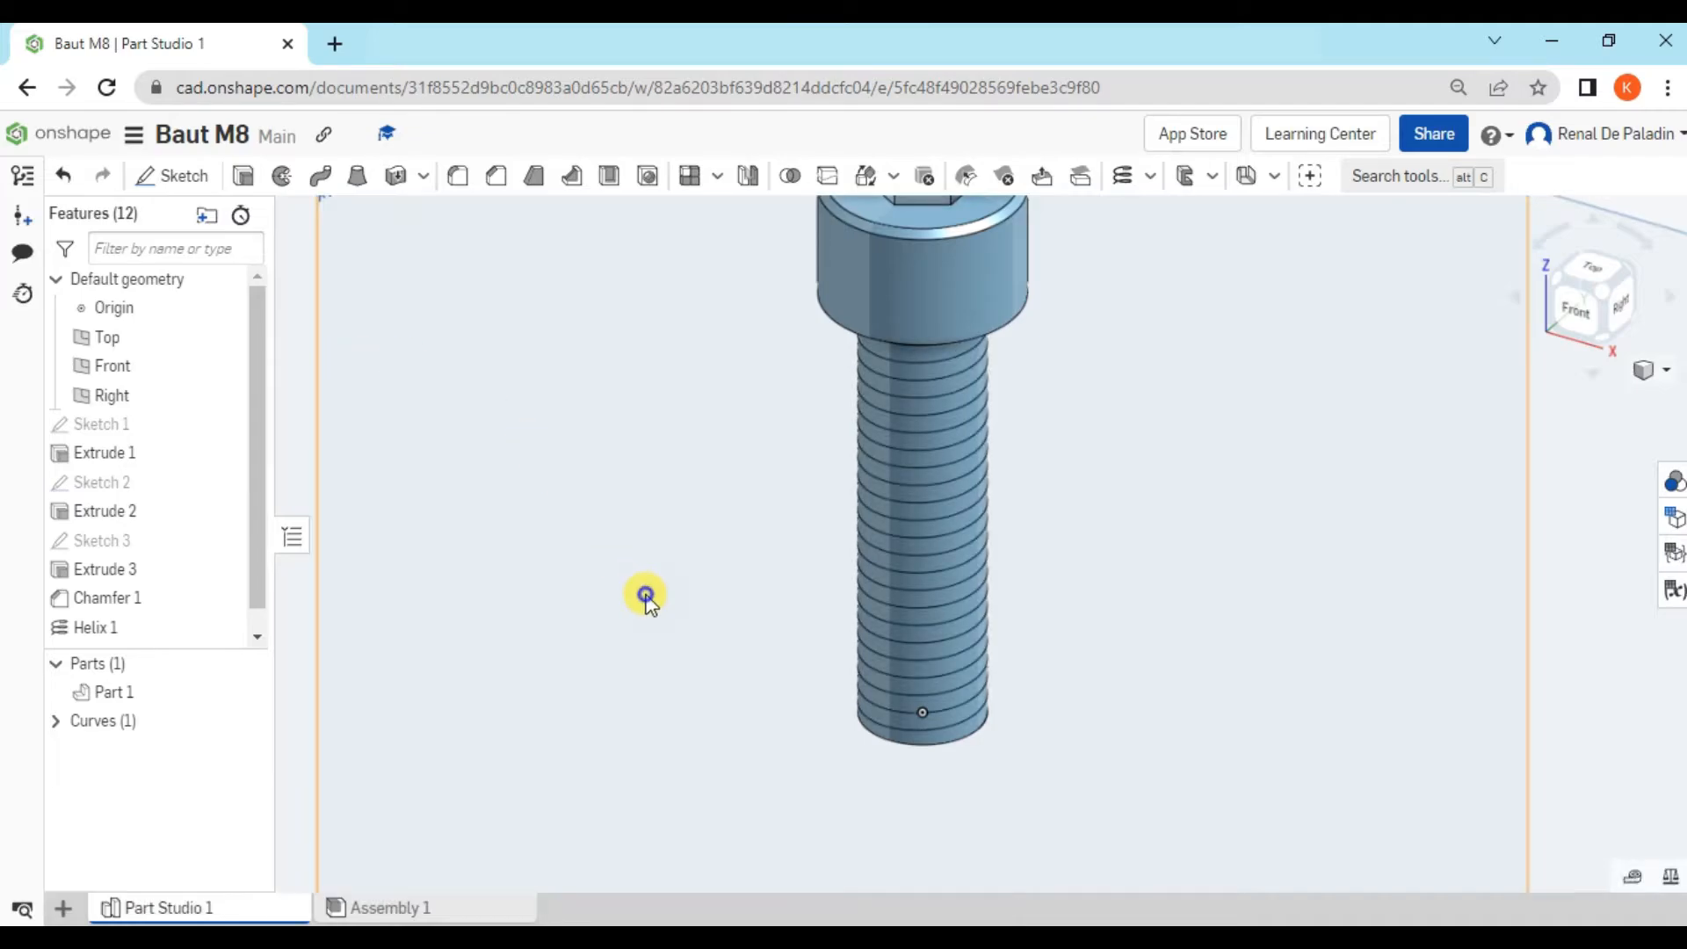
Start a new sketch on the Front plane and view it normal to the sketch plane
mouse_move(646, 597)
right_mouse_down()
mouse_move(577, 561)
mouse_move(578, 585)
mouse_move(598, 588)
mouse_move(575, 568)
mouse_move(655, 595)
mouse_move(591, 567)
mouse_move(726, 580)
right_mouse_up()
scroll(675, 564, "down", 1)
scroll(726, 580, "down", 4)
scroll(877, 504, "down", 2)
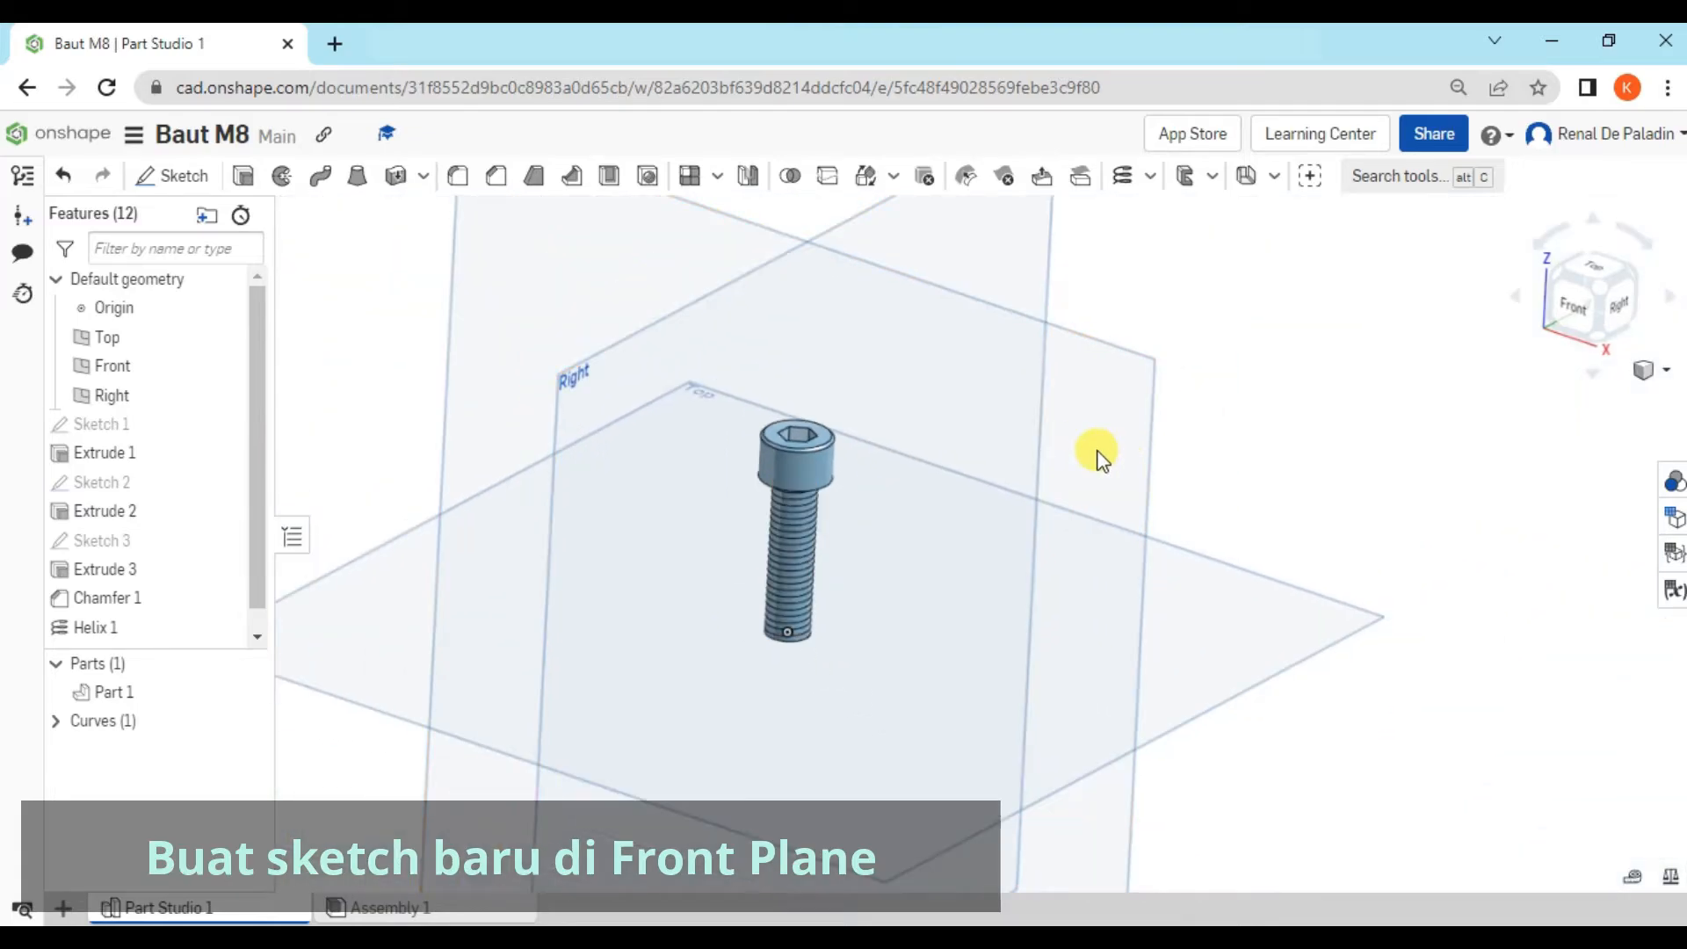
mouse_move(1146, 374)
right_mouse_down()
mouse_move(1231, 373)
mouse_move(1386, 482)
mouse_move(1292, 460)
right_mouse_up()
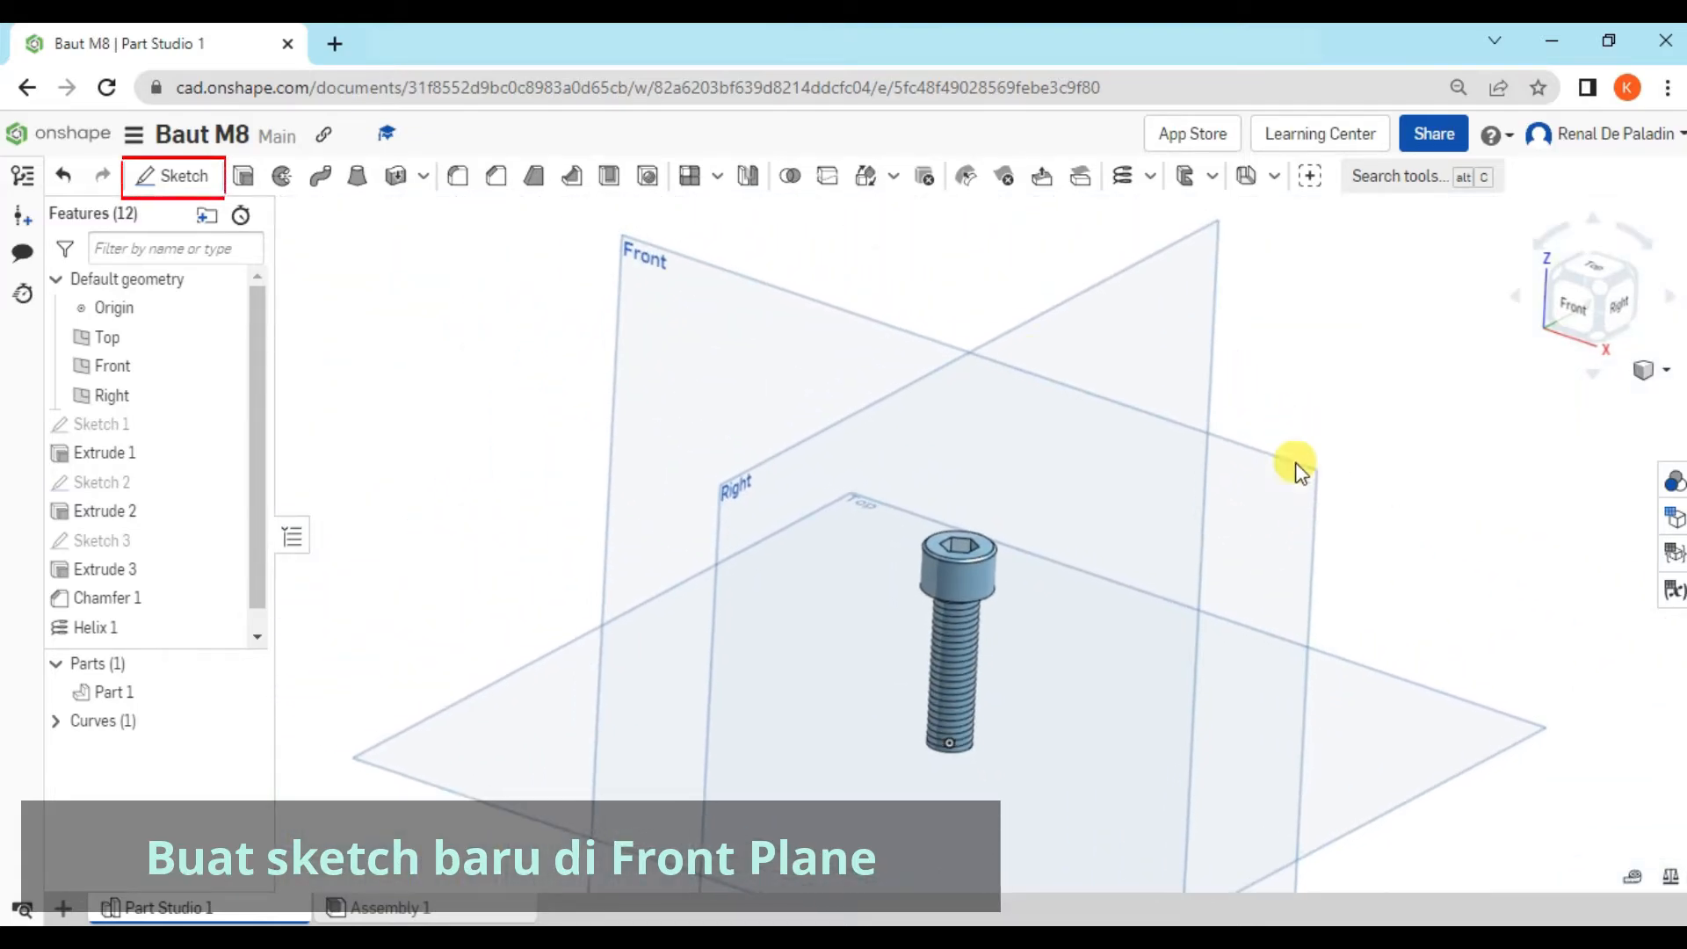
left_click(191, 180)
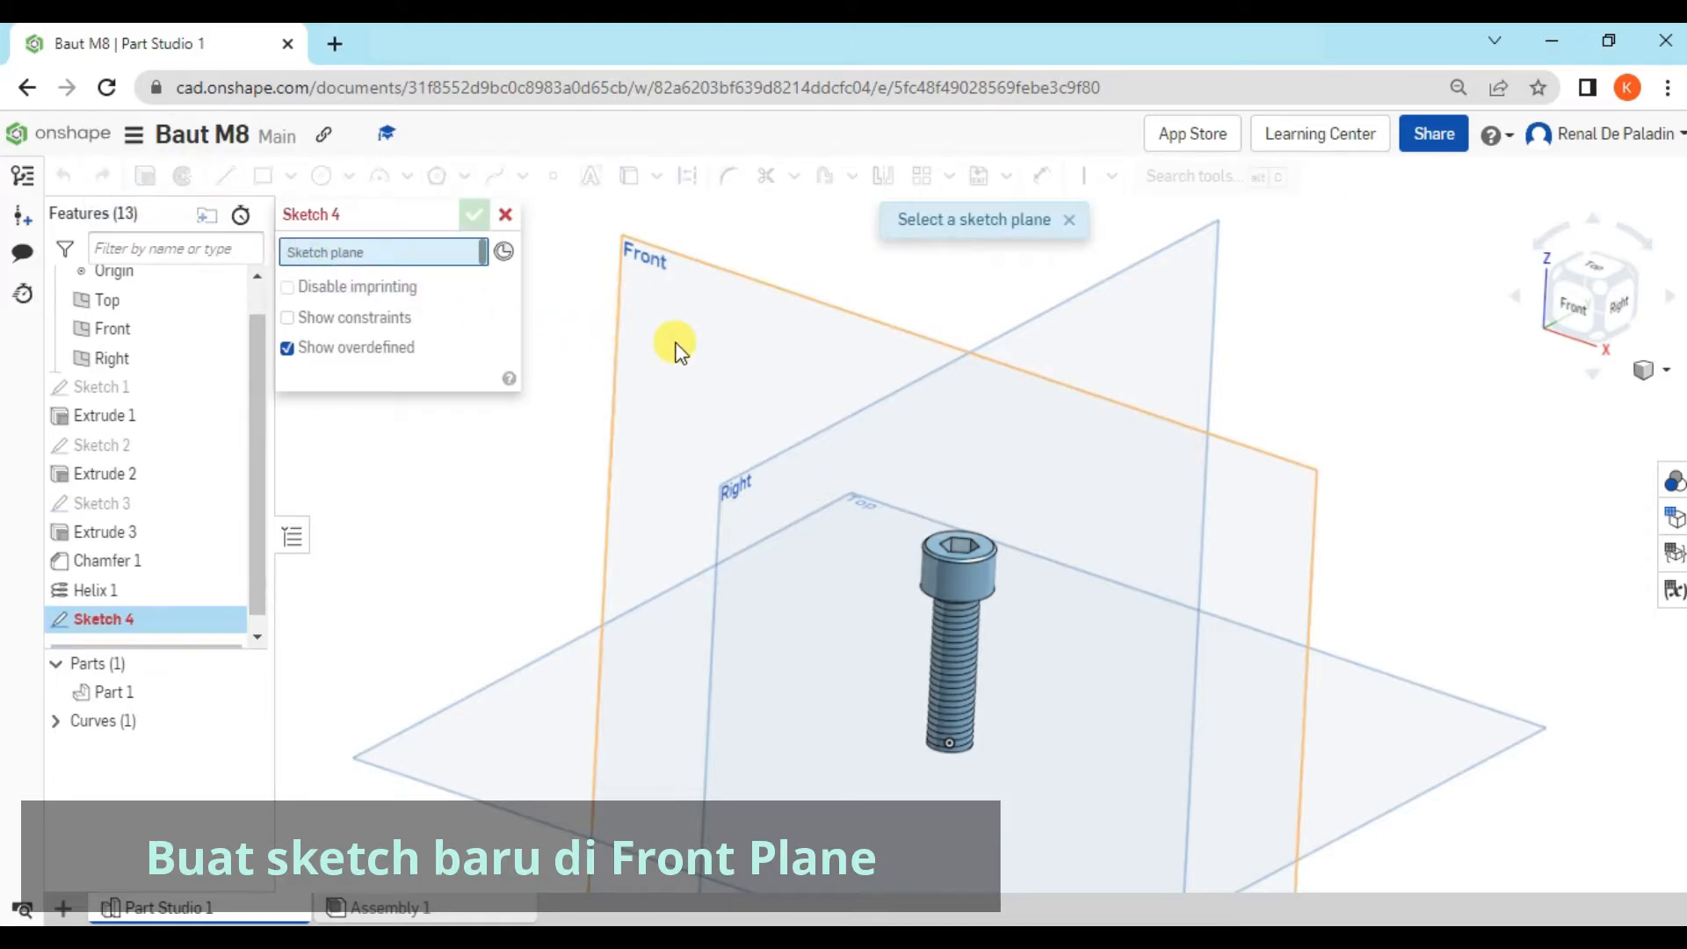
left_click(716, 322)
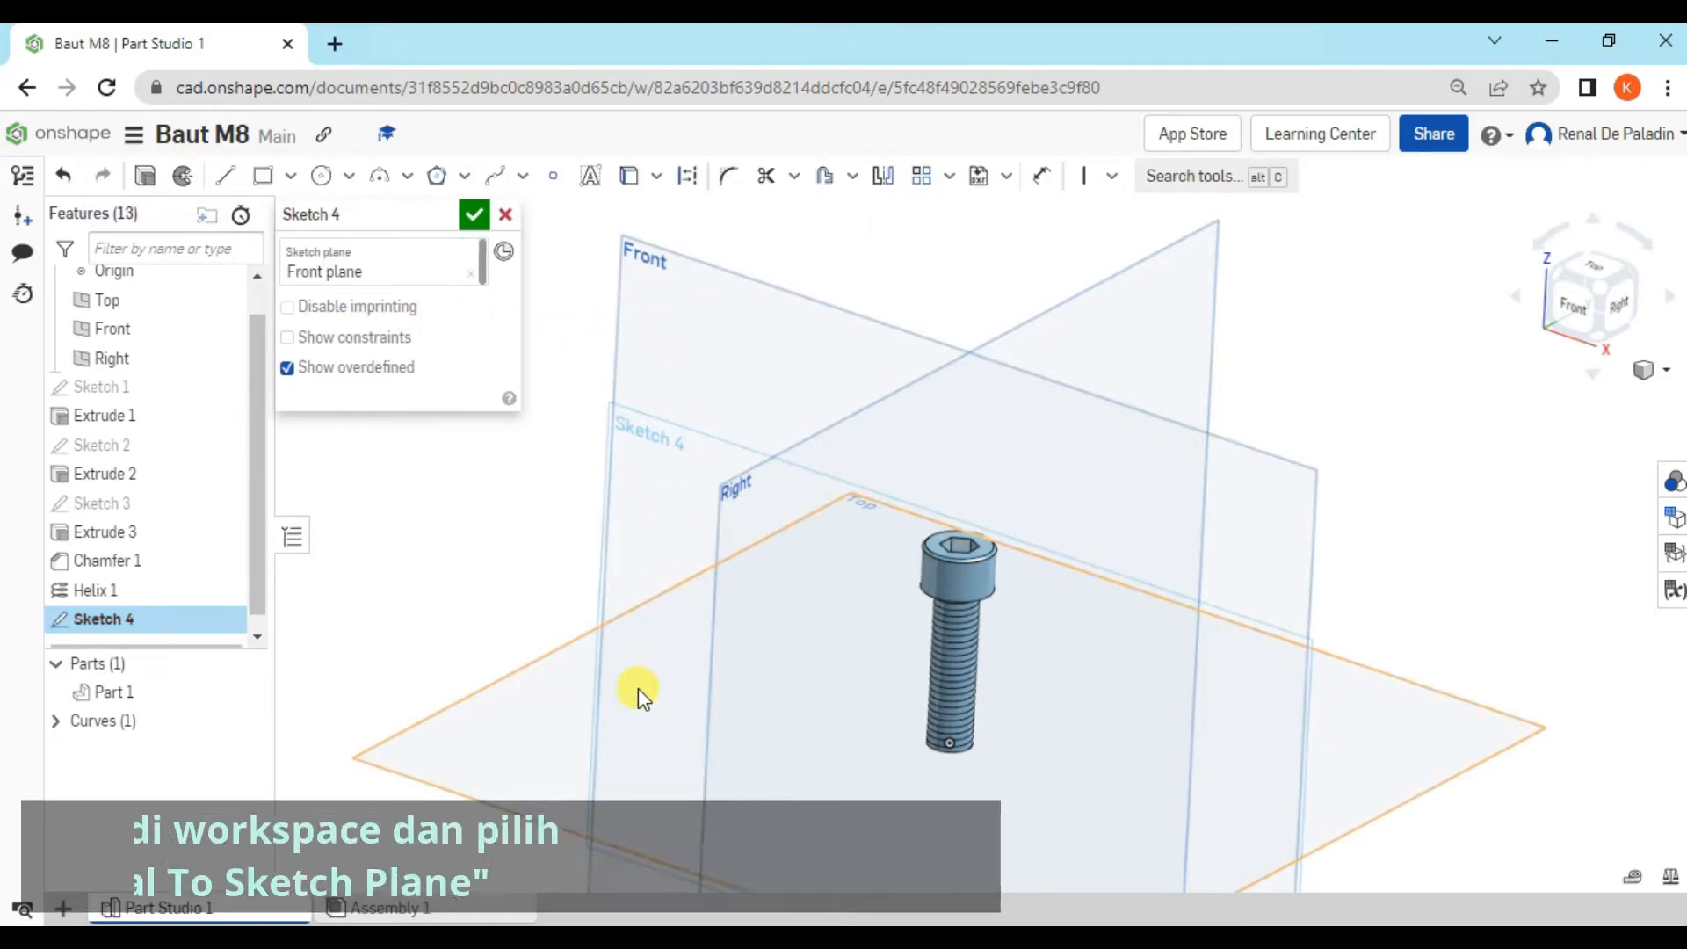
right_click(1378, 384)
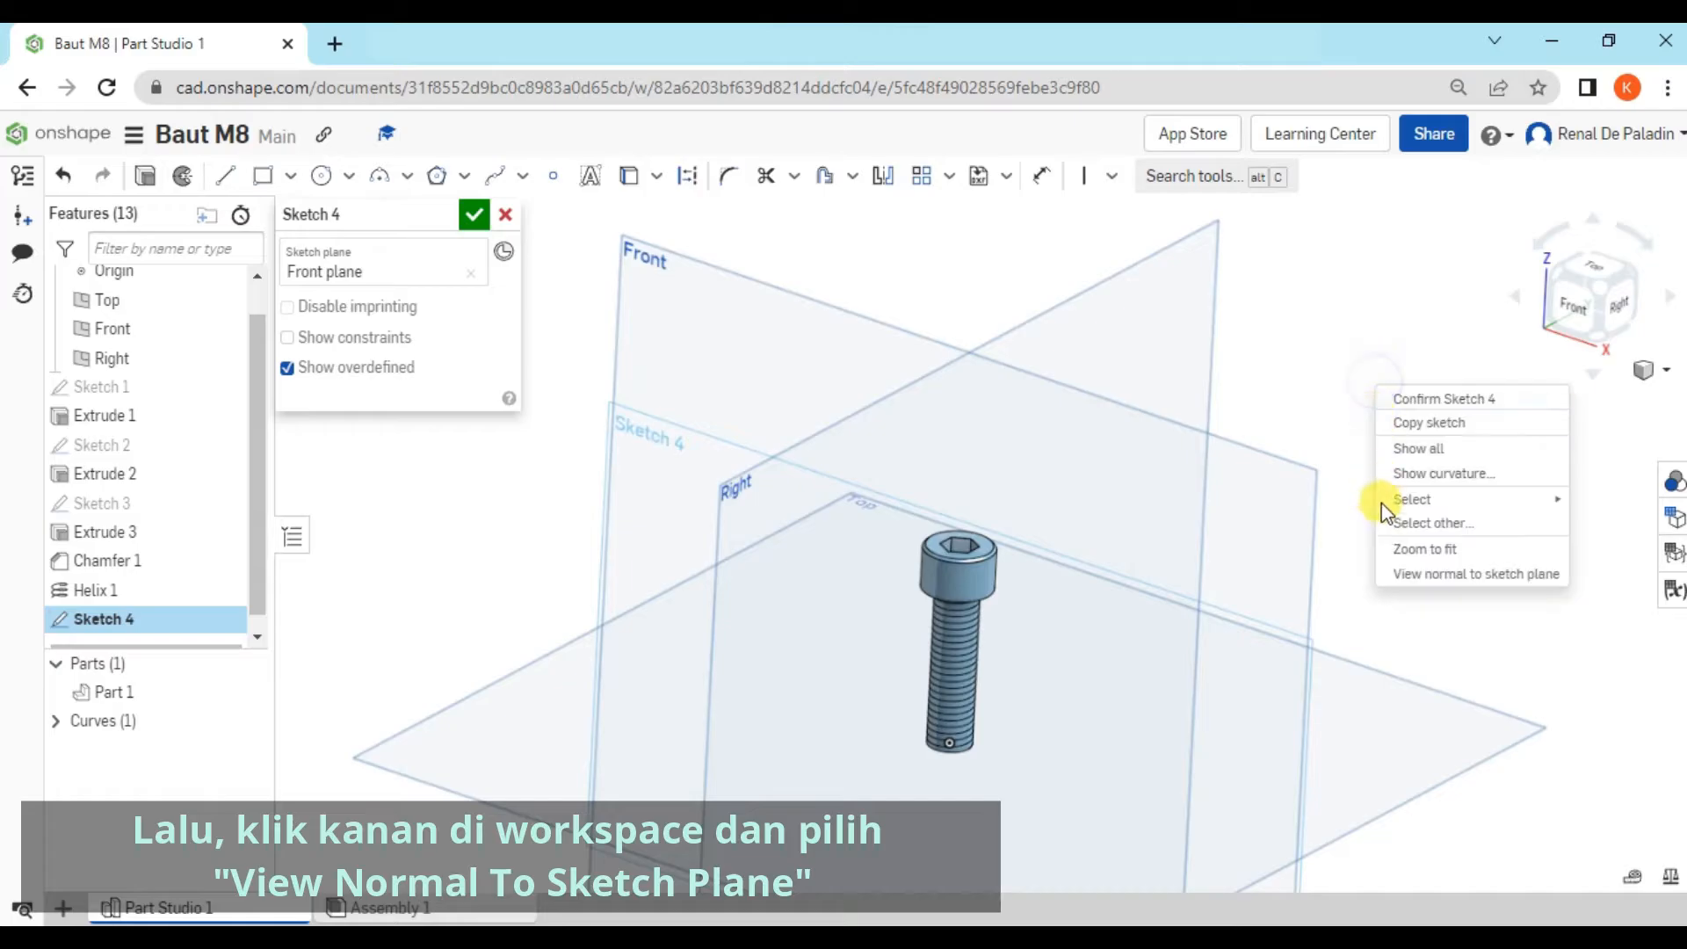
left_click(1405, 572)
Sketch a closed triangle below and to the right of the shank's end, with a vertical side about 2.3 mm long and its apex pointing toward the bolt axis
scroll(1017, 729, "up", 10)
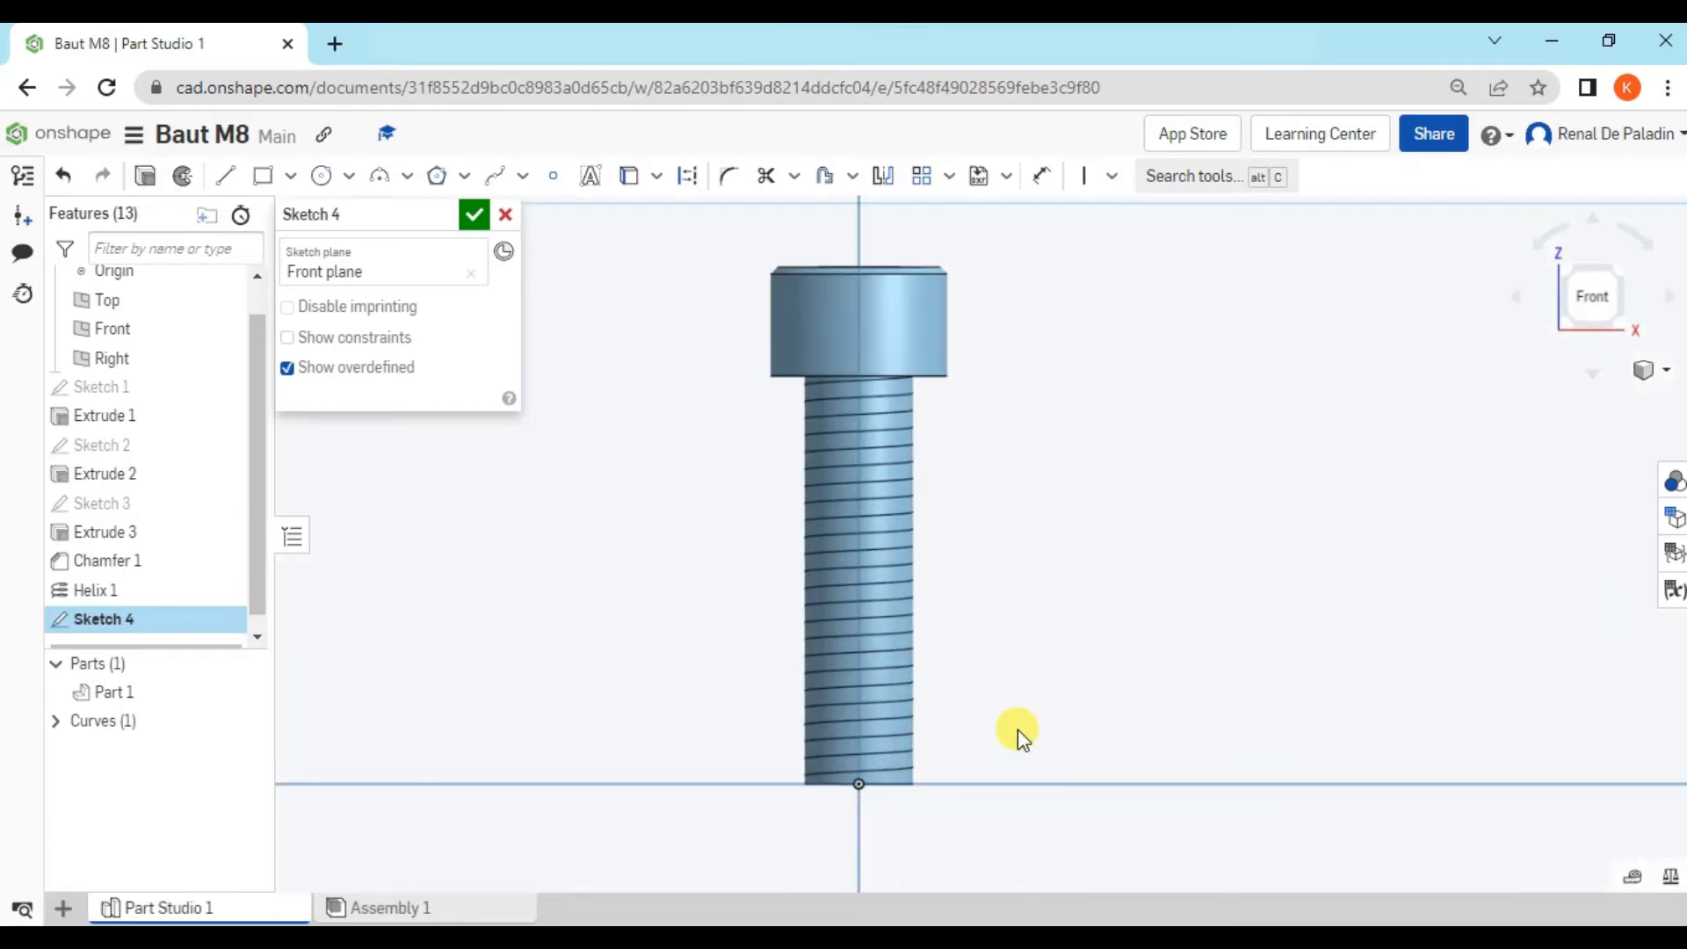
middle_click_drag(981, 694, 1040, 508)
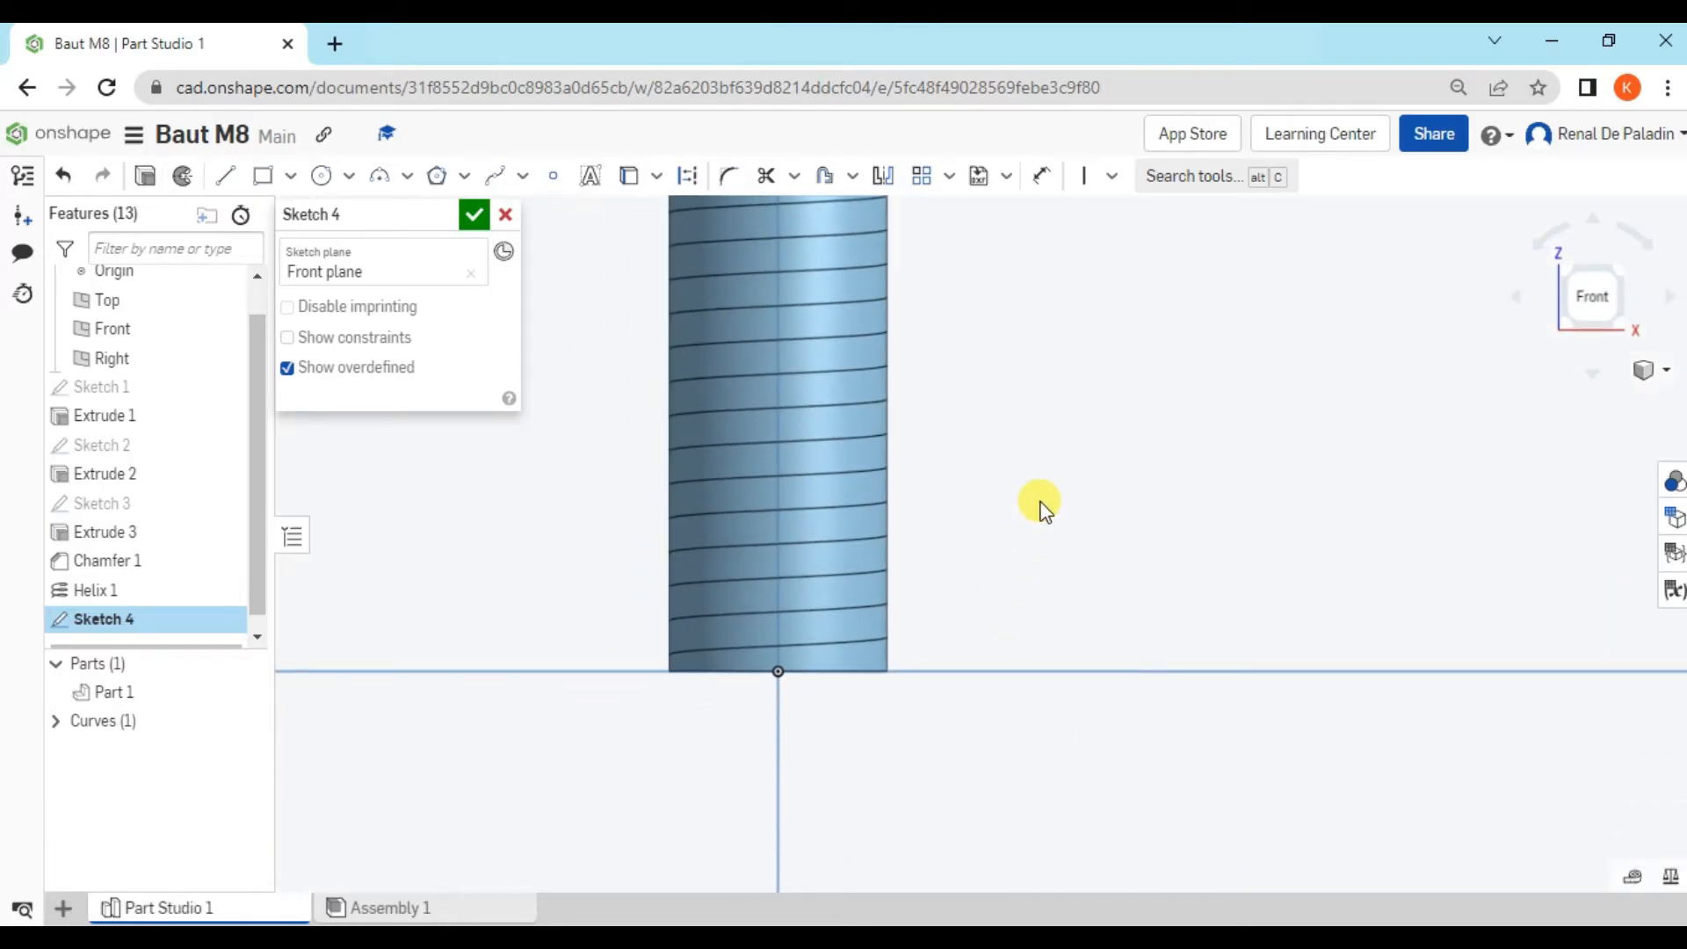
scroll(1040, 503, "down", 8)
scroll(1046, 593, "up", 2)
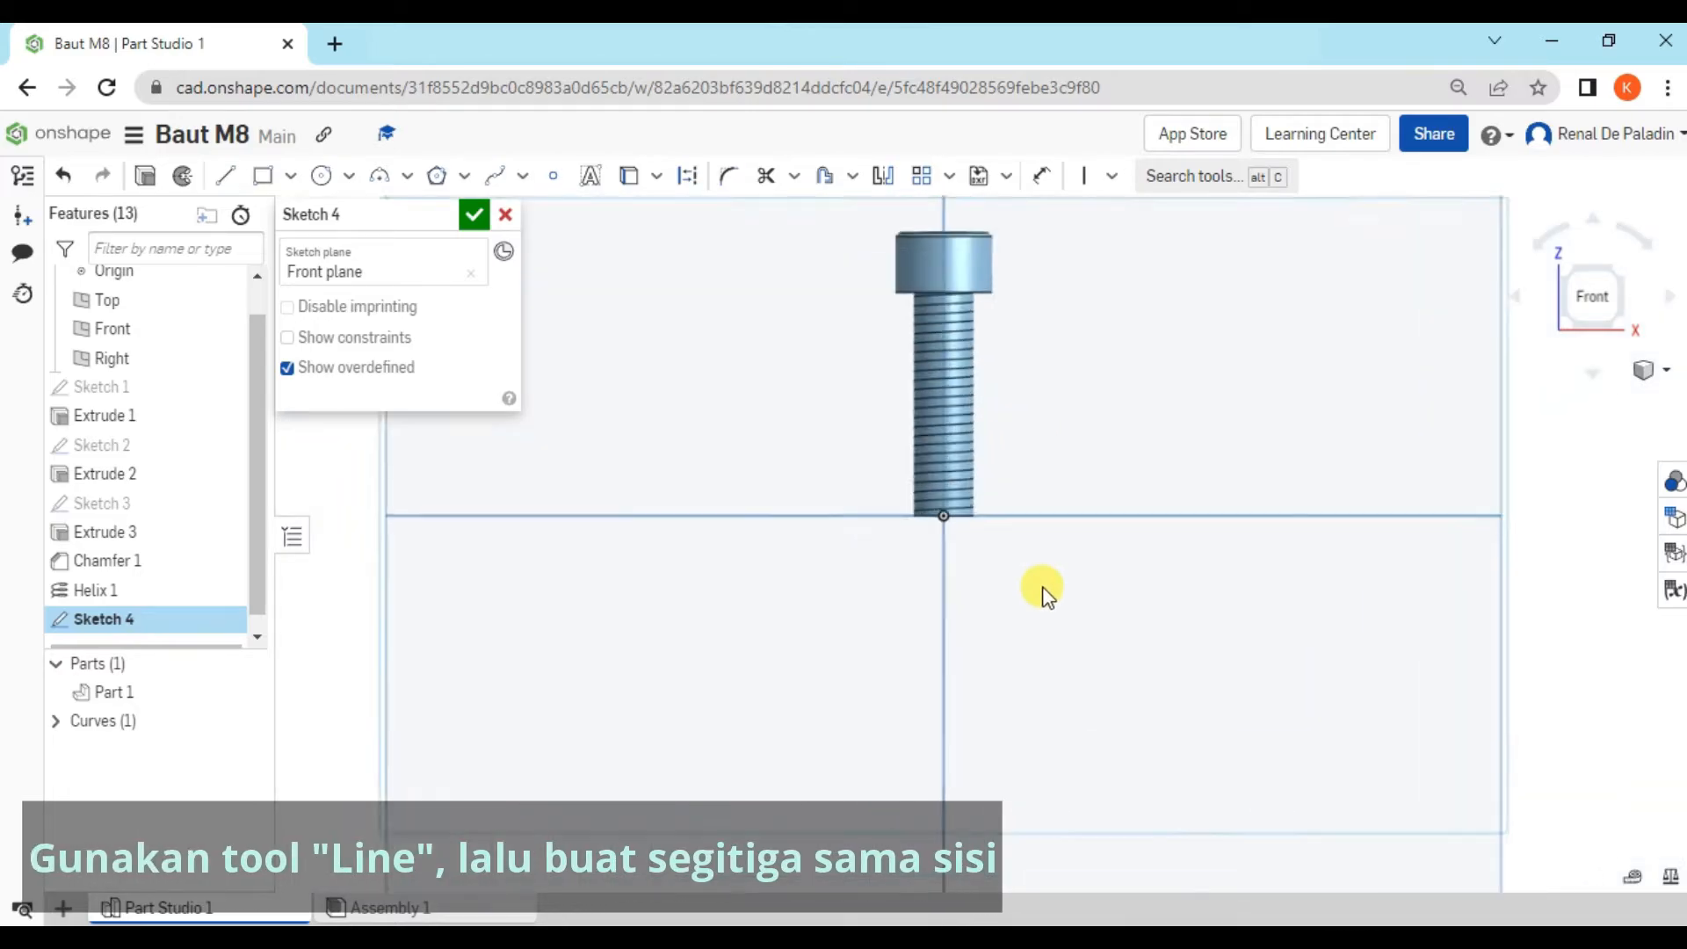
scroll(1020, 522, "up", 6)
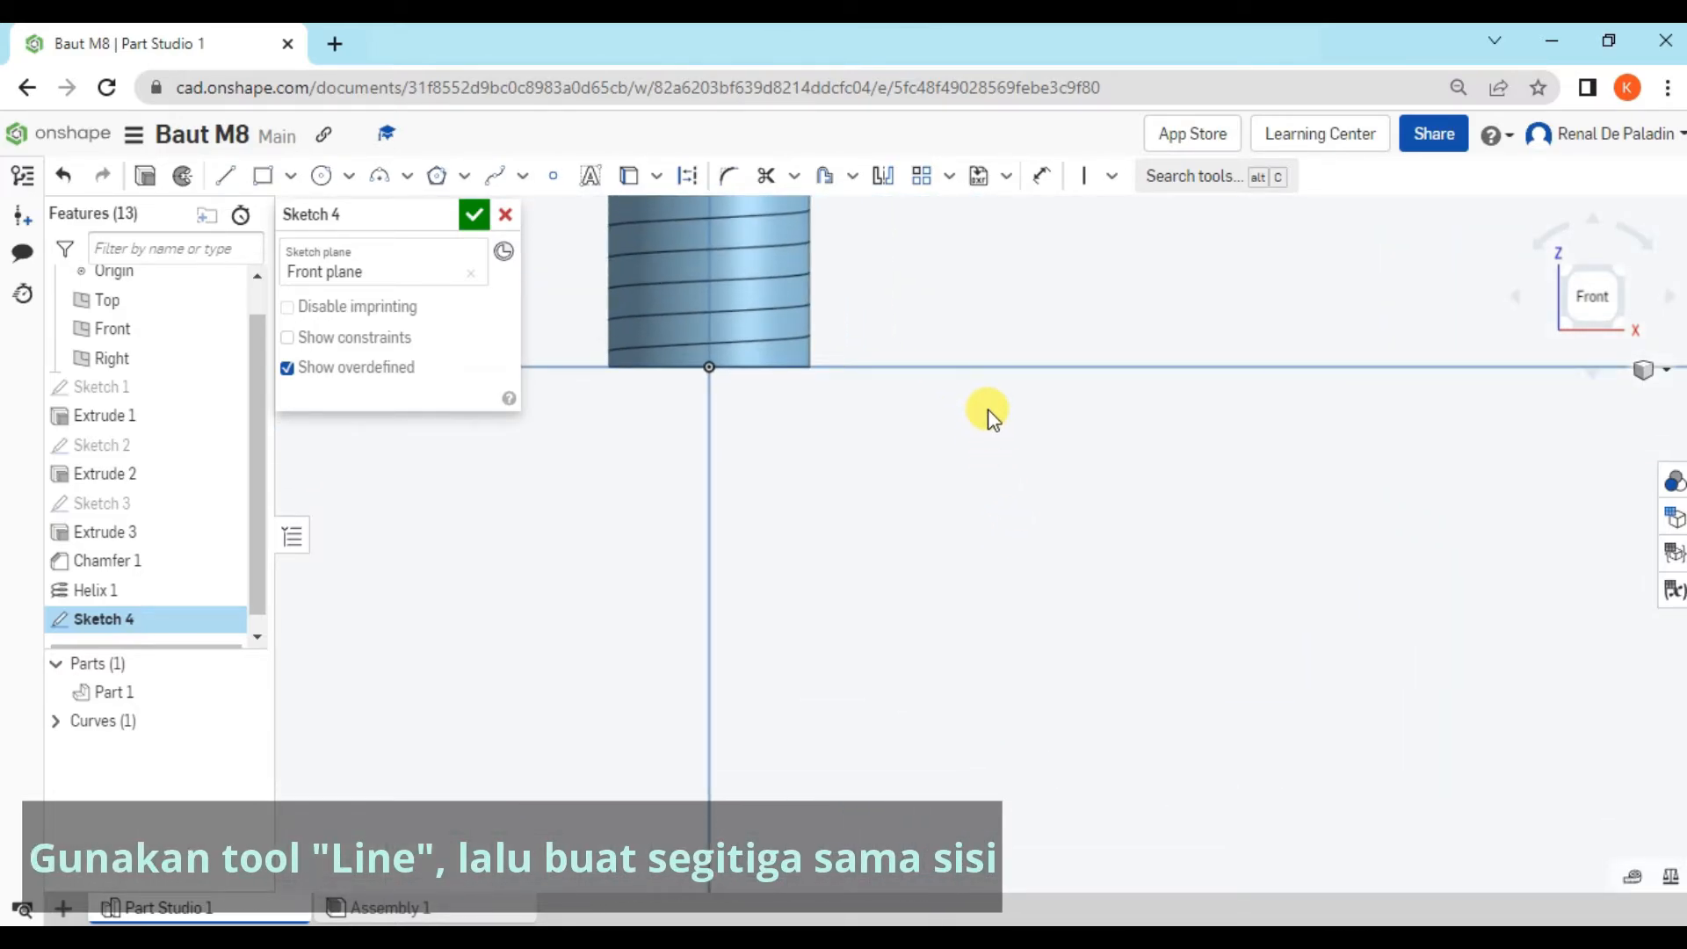
left_click(224, 177)
left_click(228, 173)
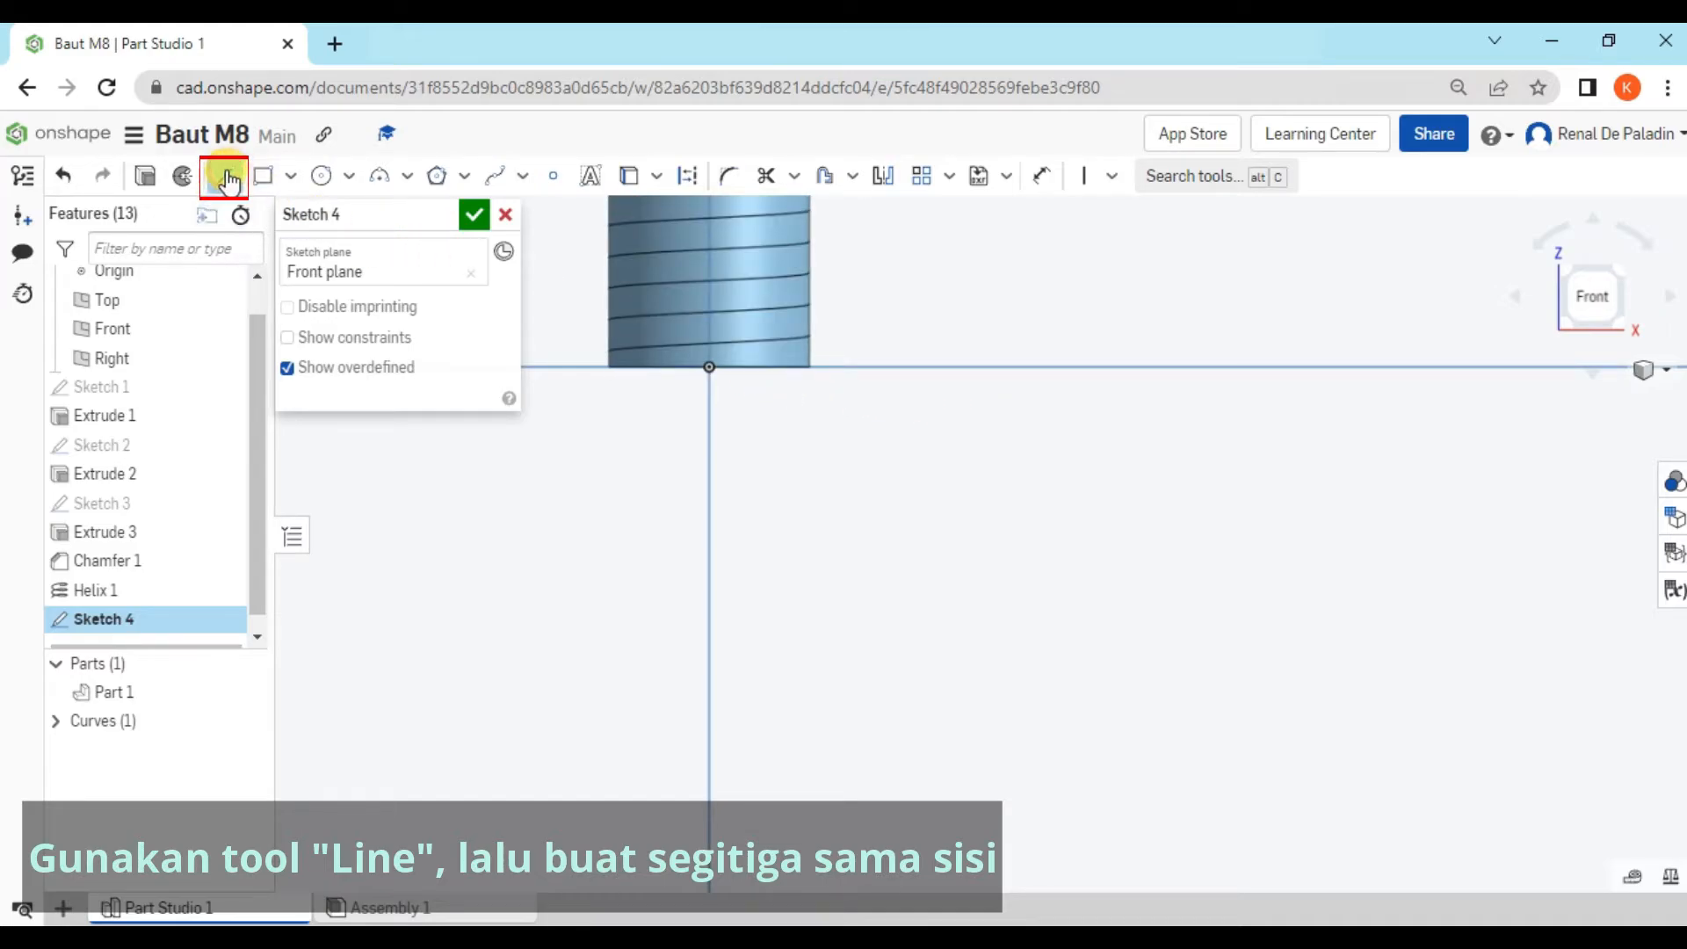
left_click(1010, 468)
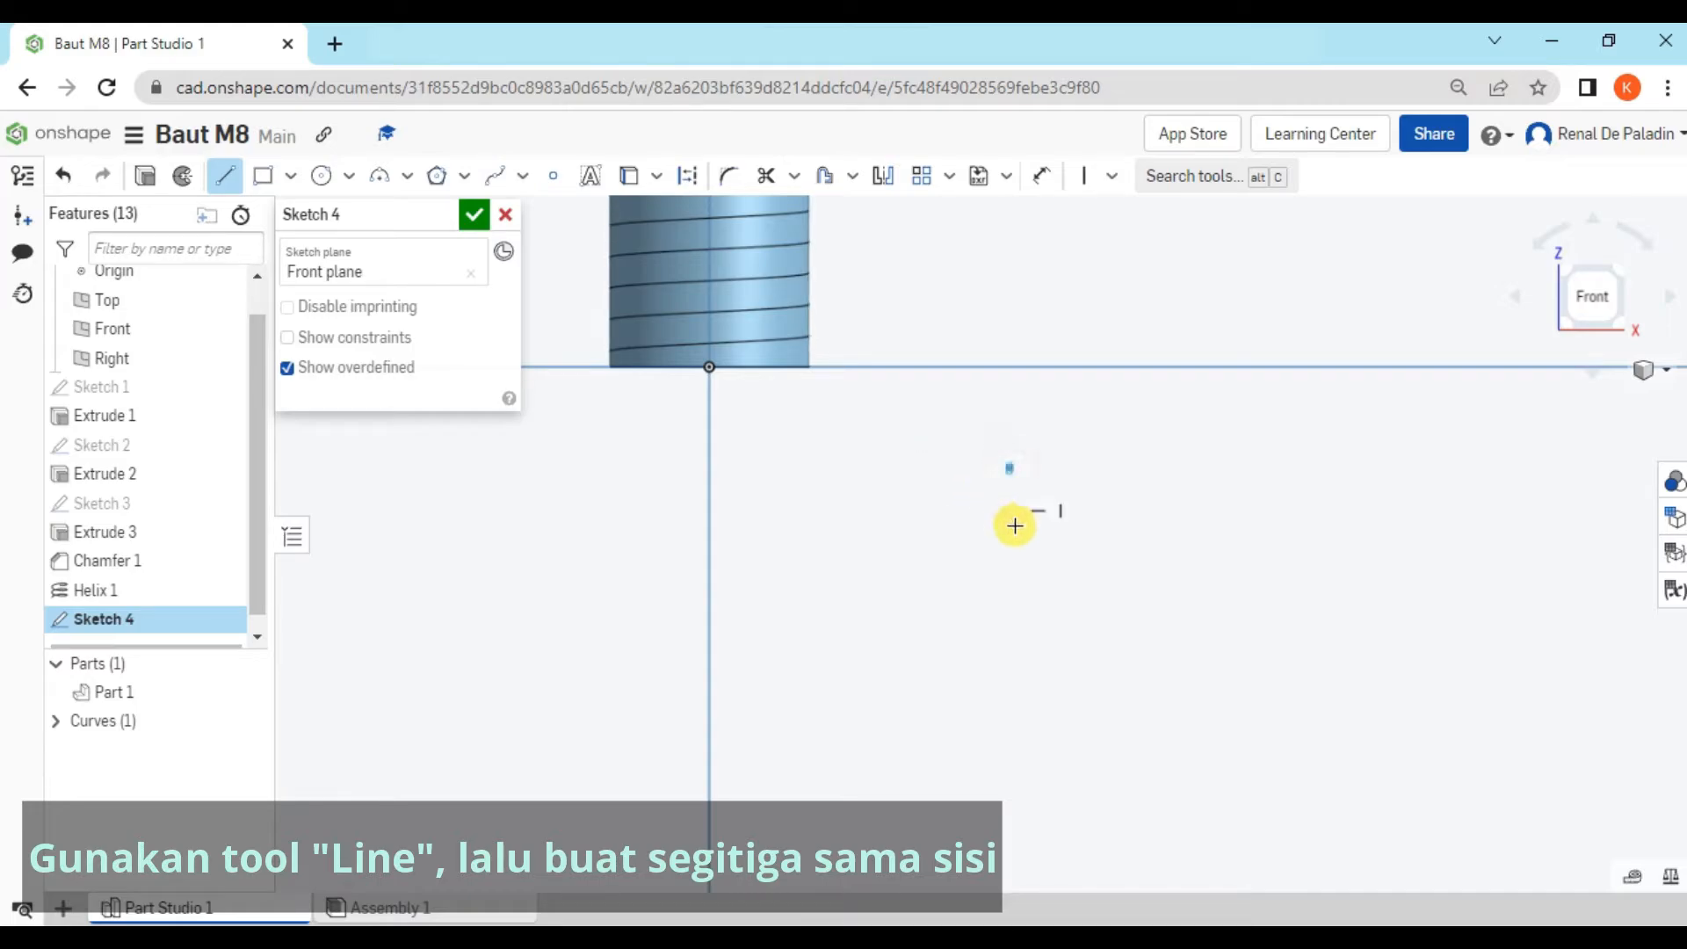
left_click(1011, 526)
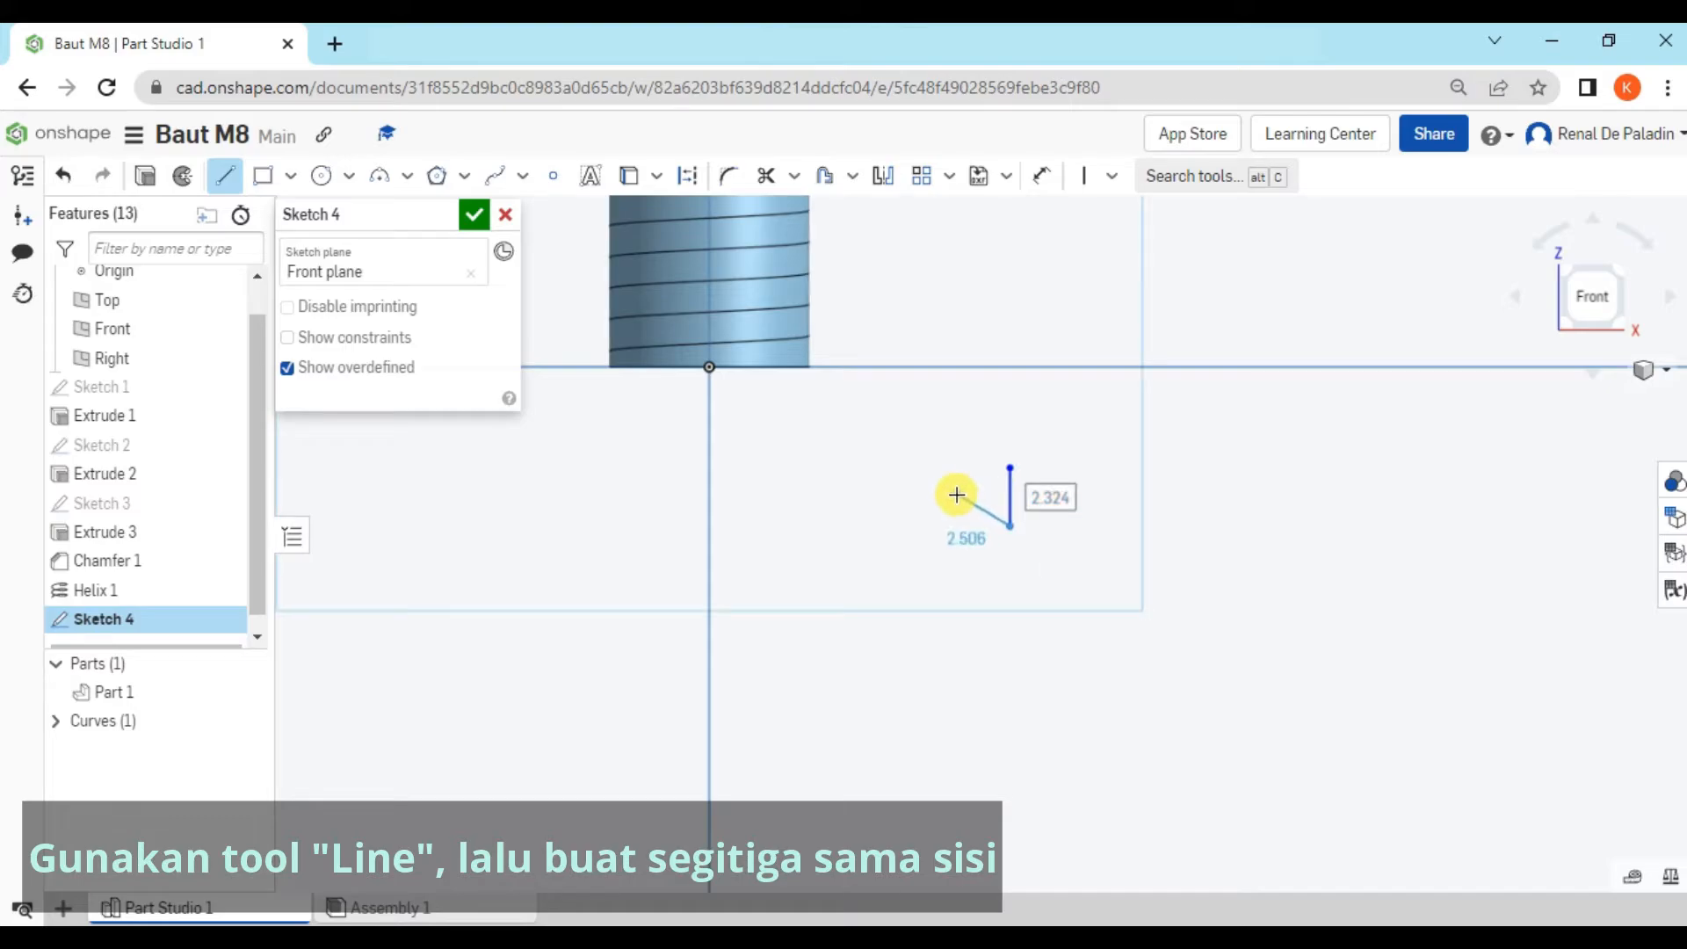
left_click(957, 494)
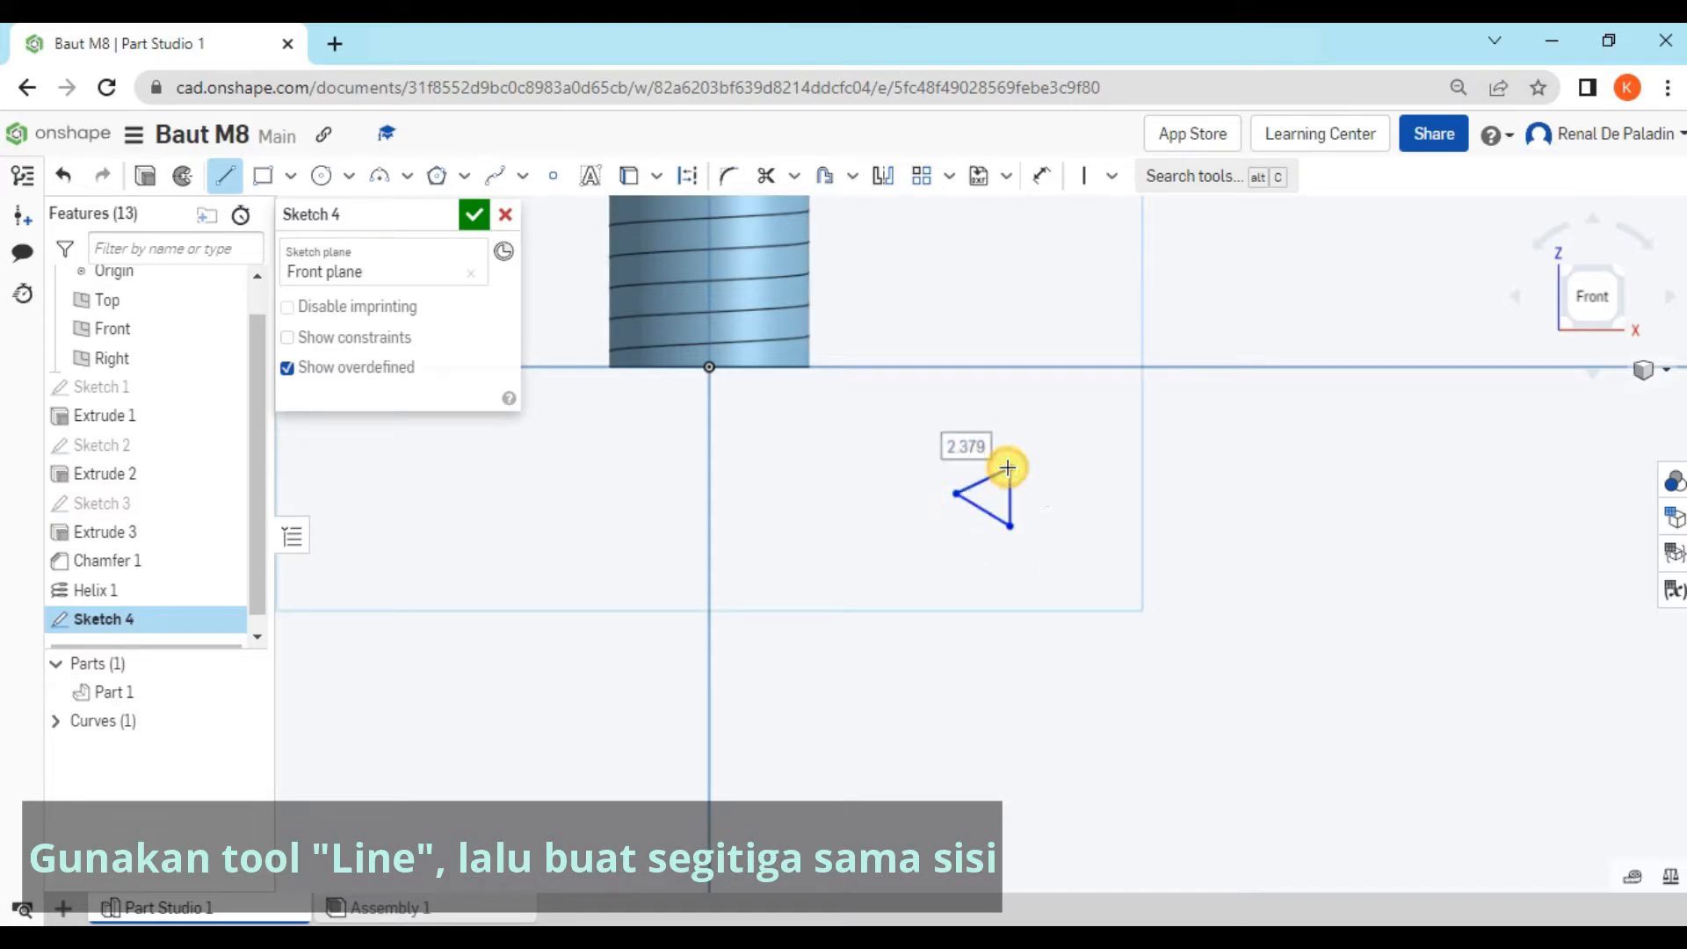
left_click(1009, 468)
key("Escape")
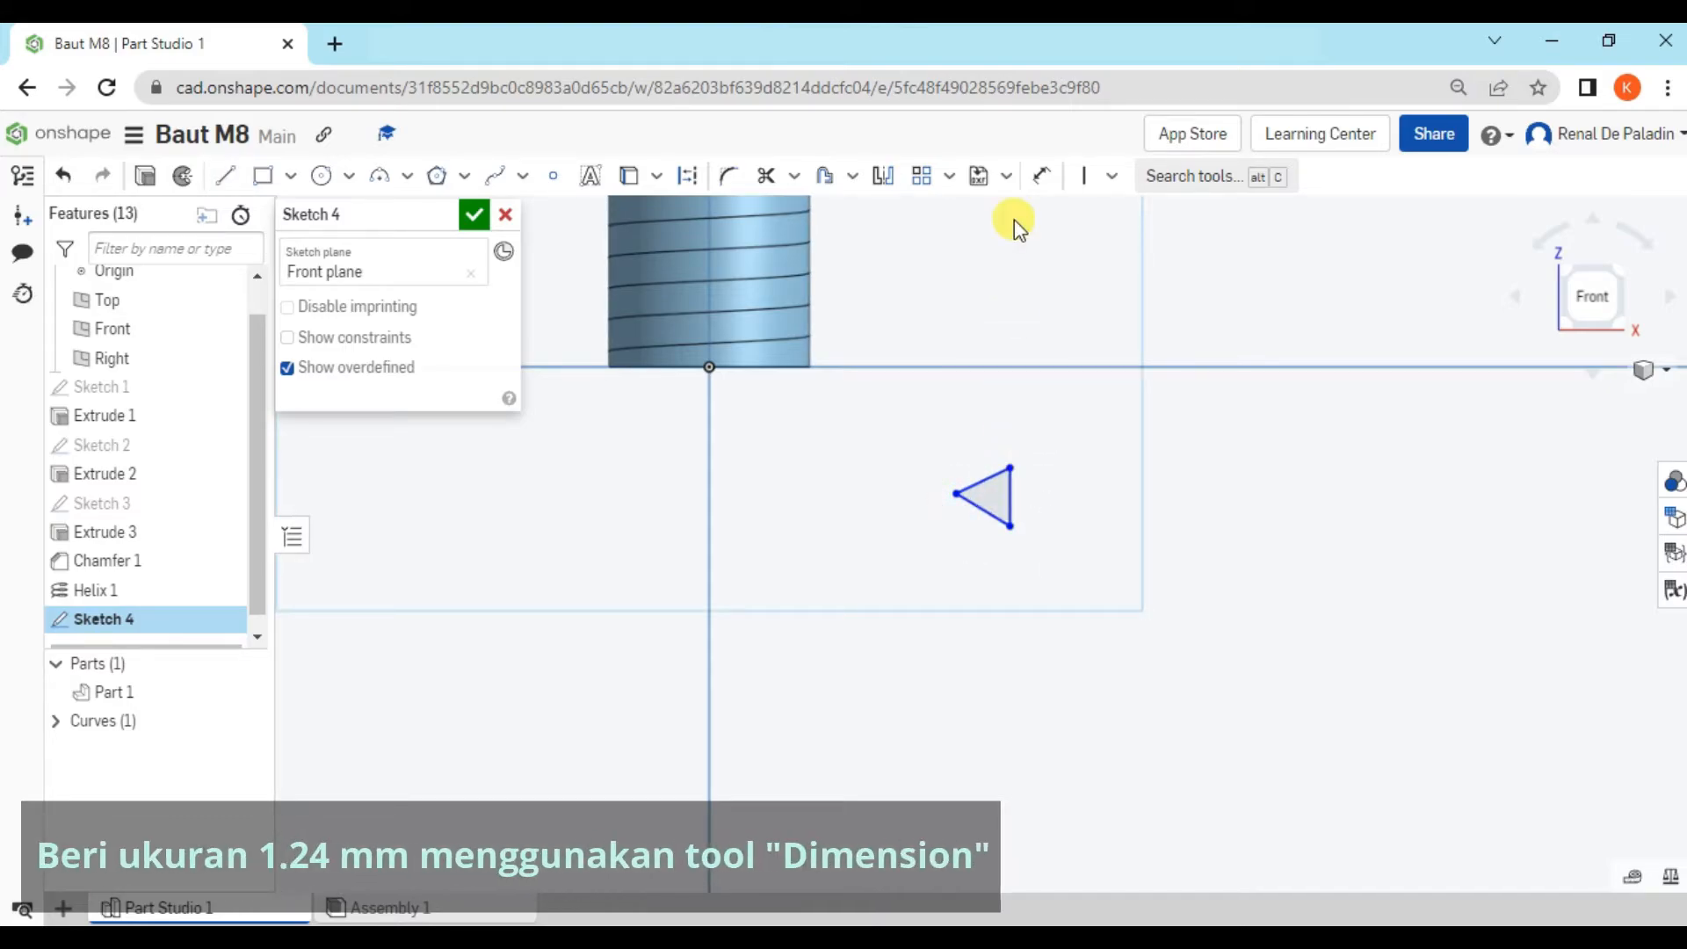
Dimension the triangle's vertical side to 1.24 mm
left_click(1042, 176)
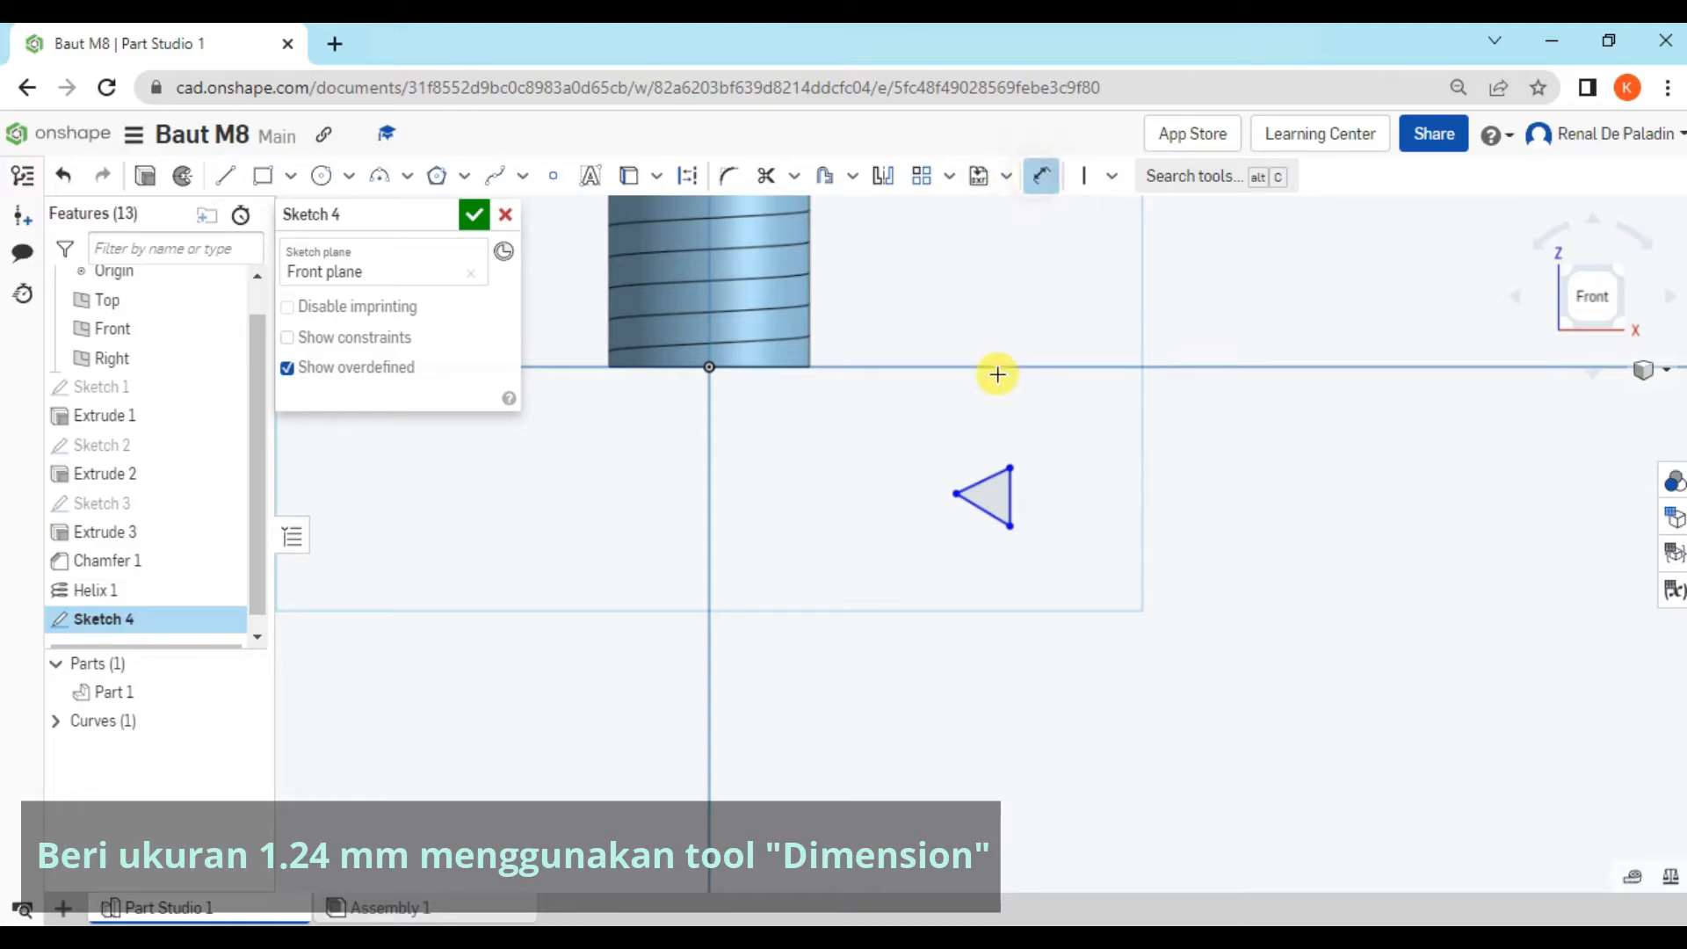
left_click(1009, 489)
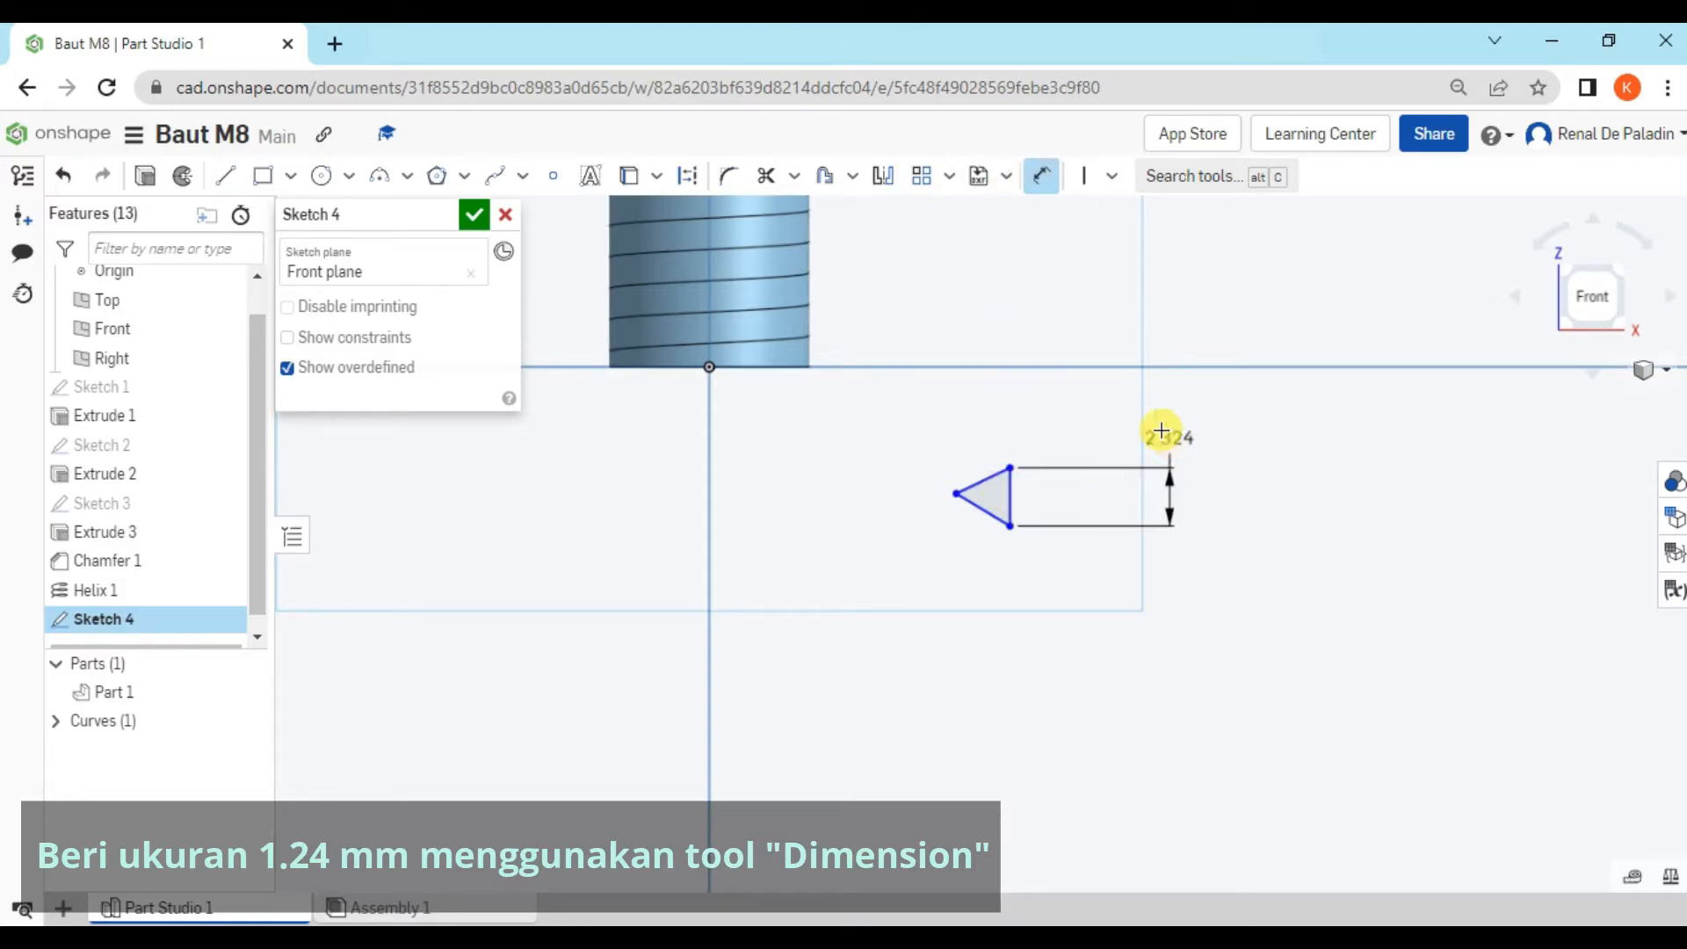
left_click(1101, 430)
type("1.2")
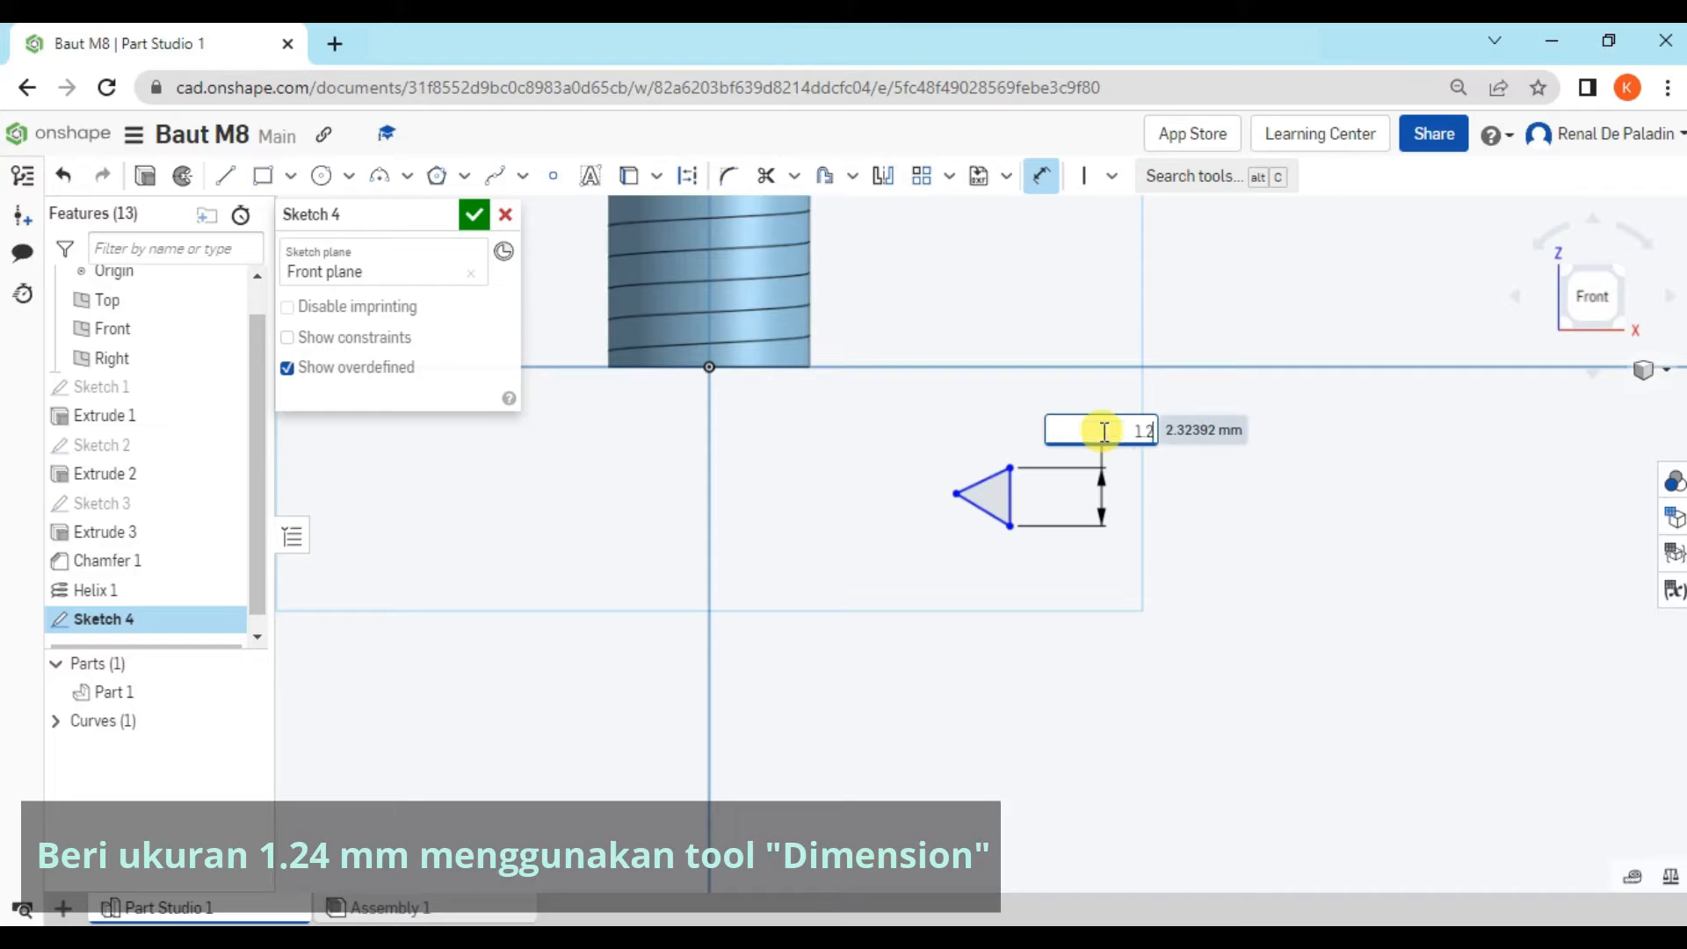
type("4")
key("Return")
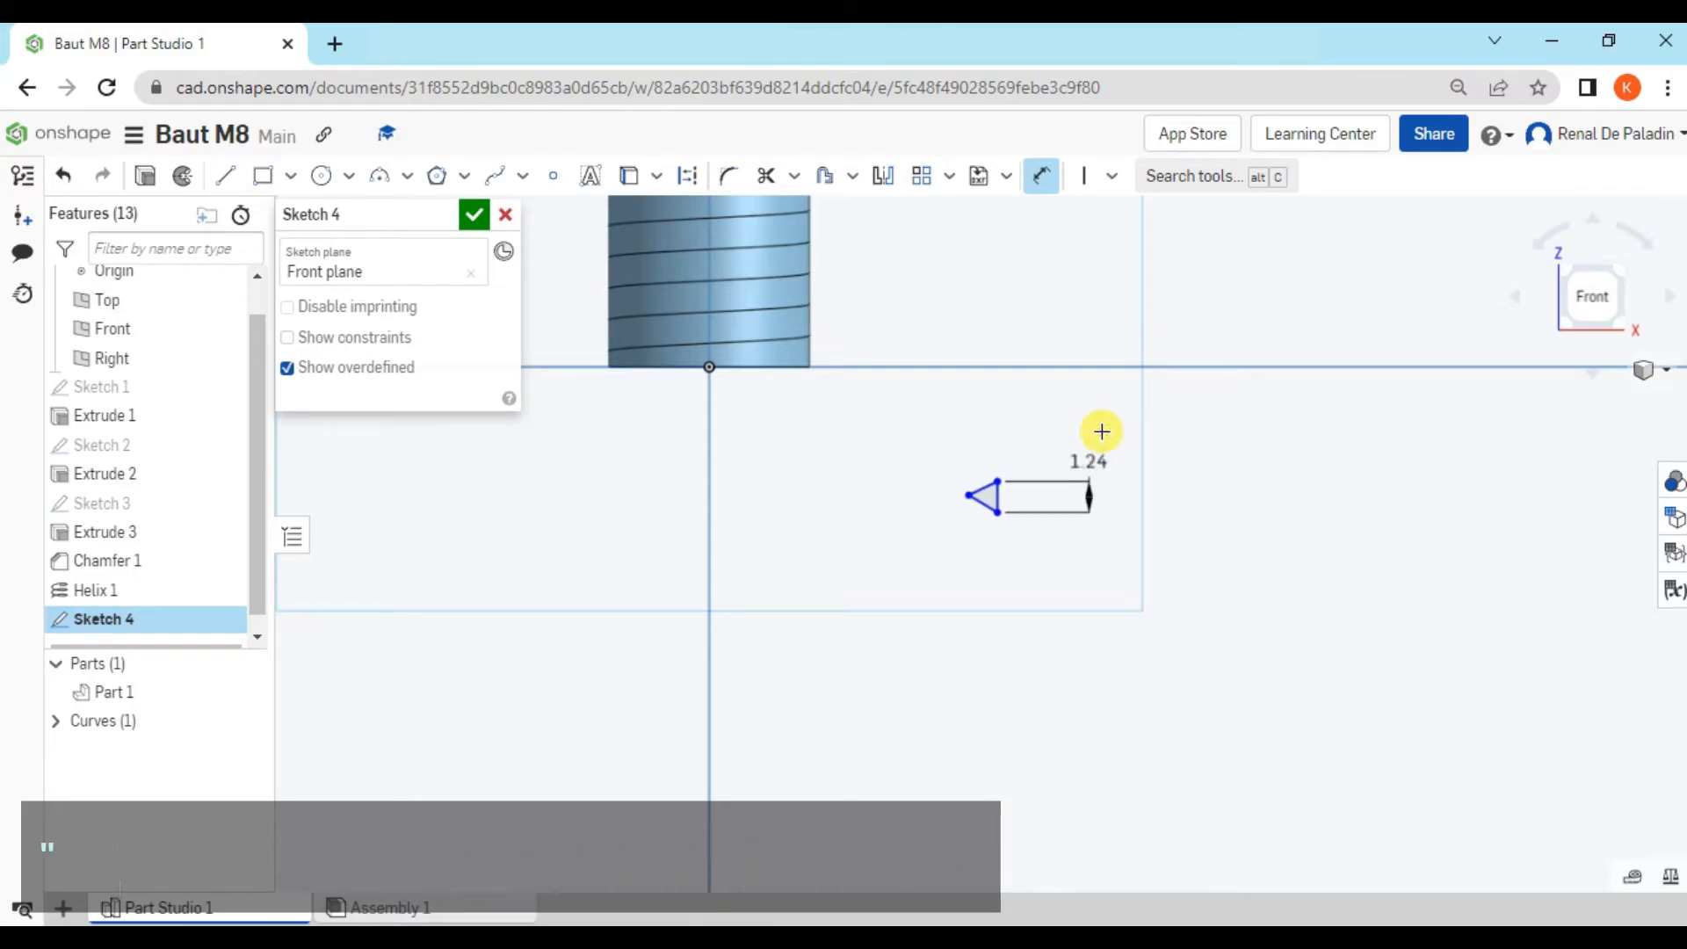
Apply Equal constraints between the triangle's sides so that all three have the same length
scroll(1040, 512, "up", 3)
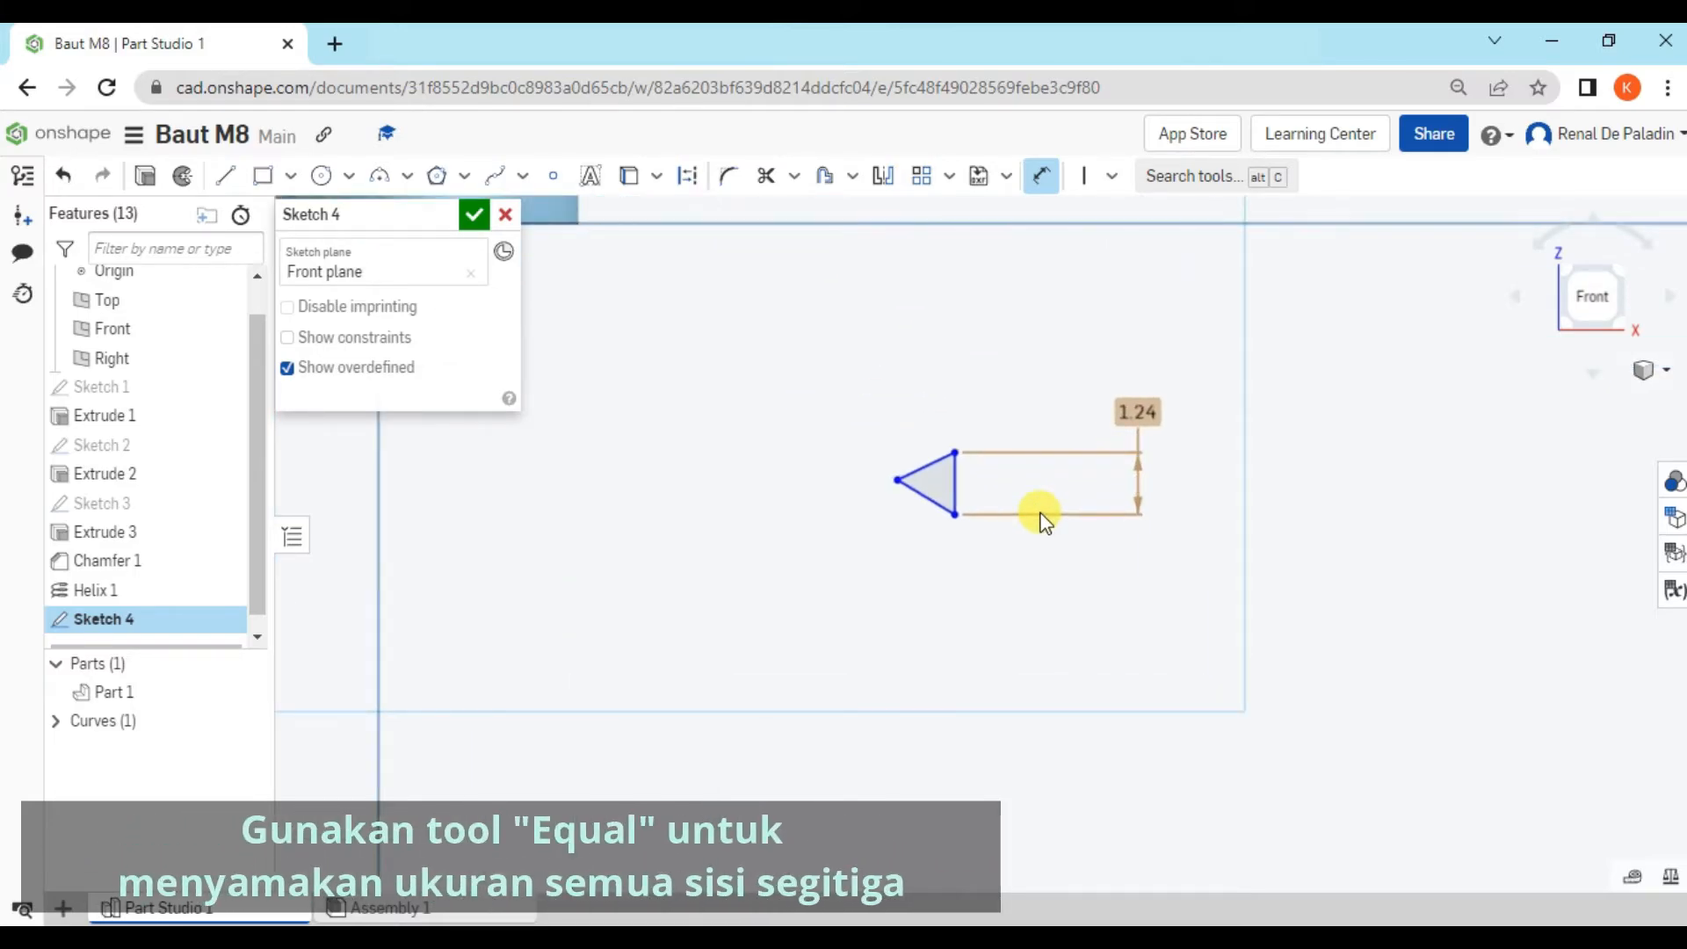
left_click(1110, 178)
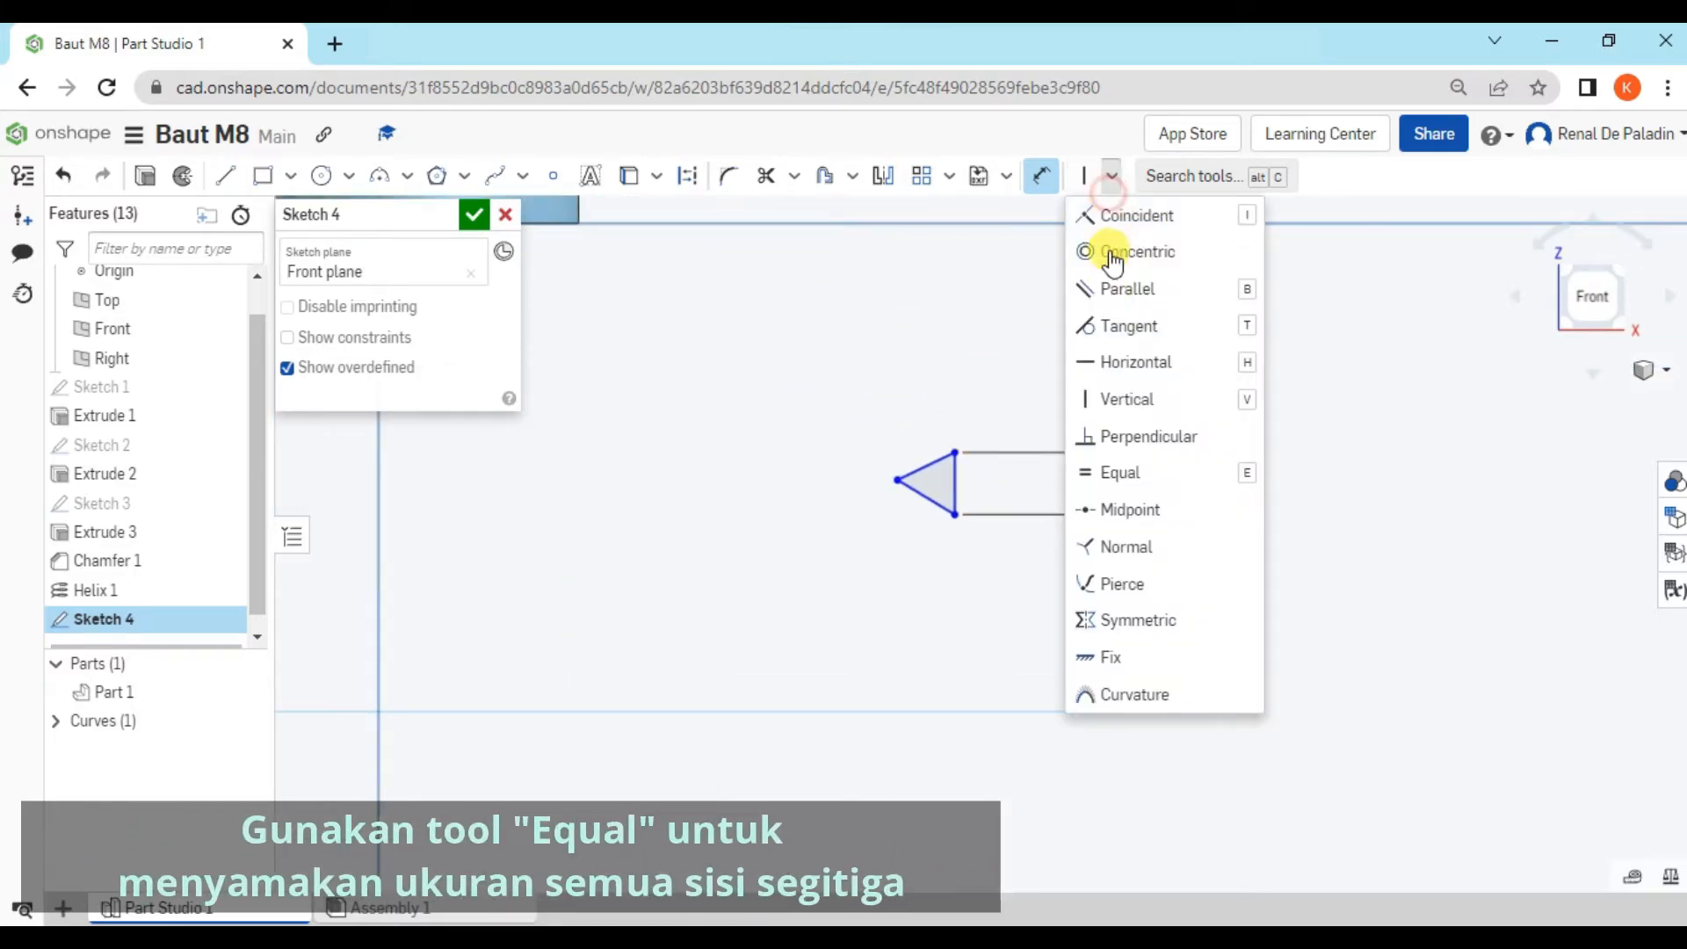
left_click(1201, 481)
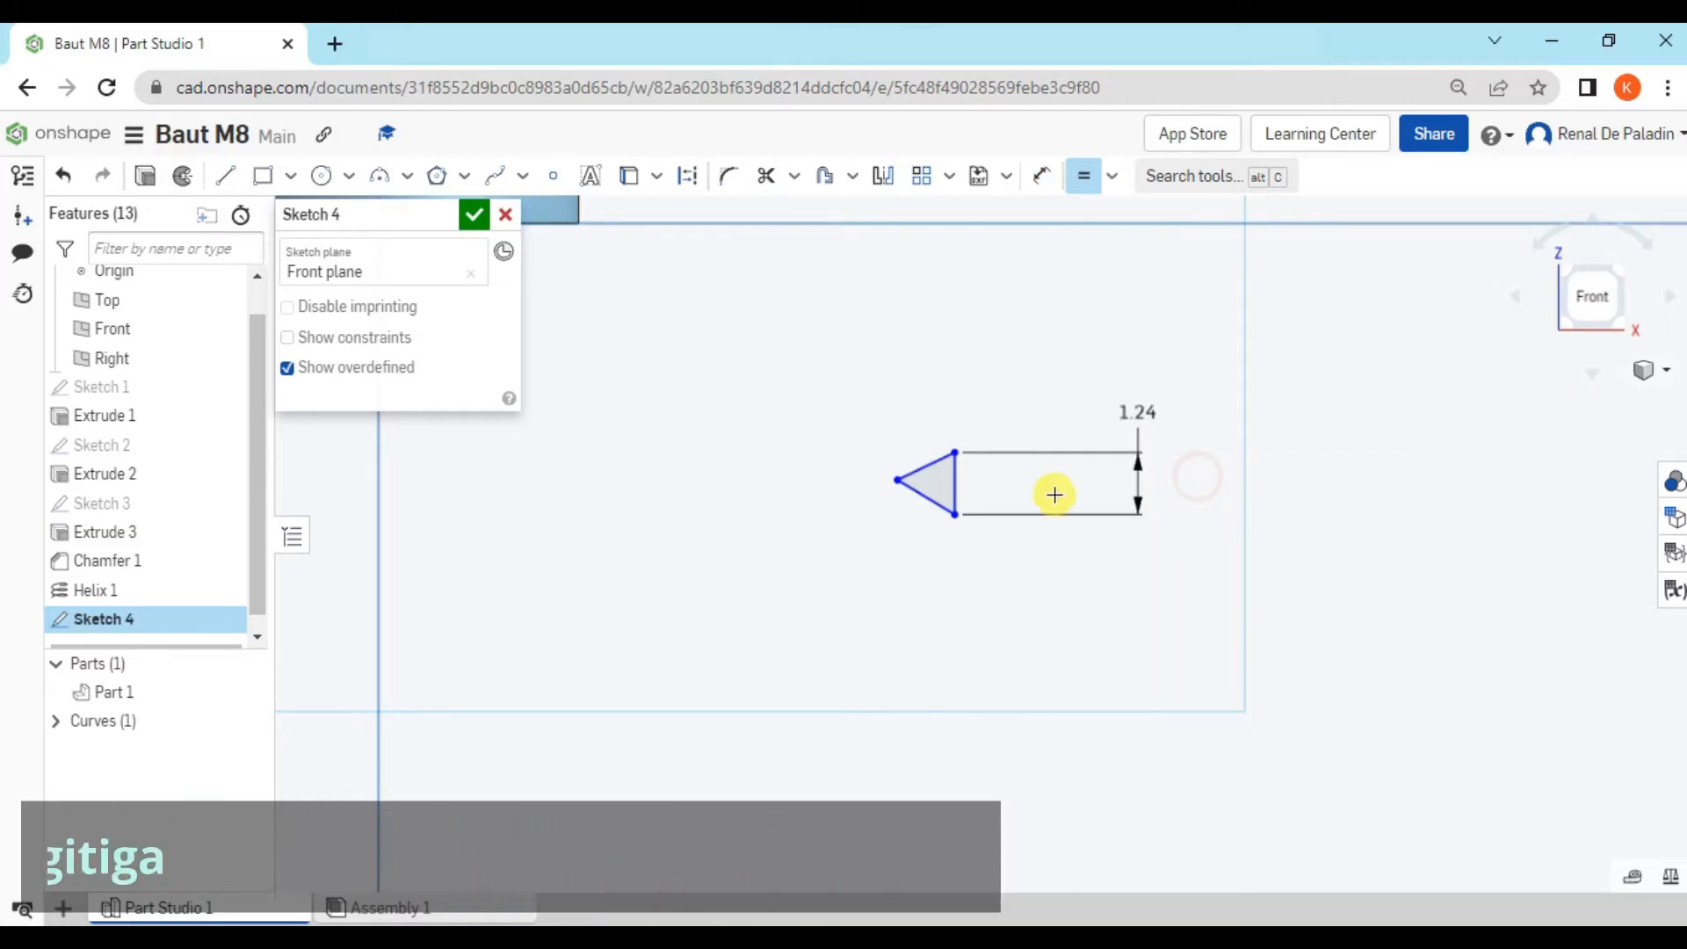
left_click(955, 487)
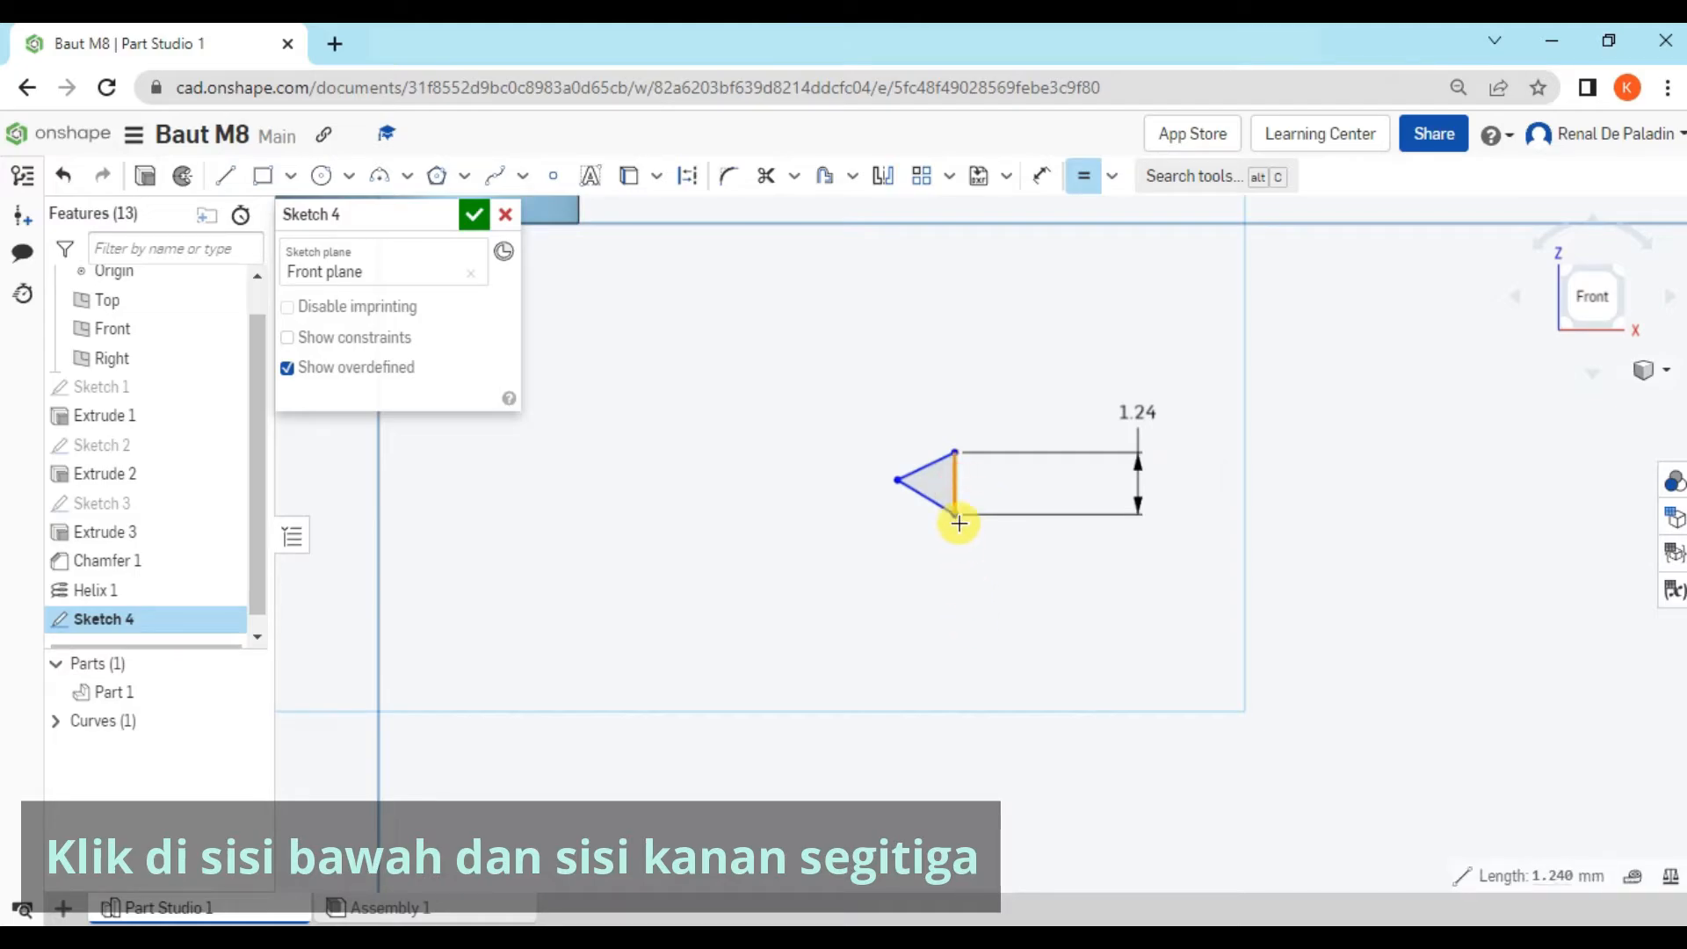
left_click(933, 463)
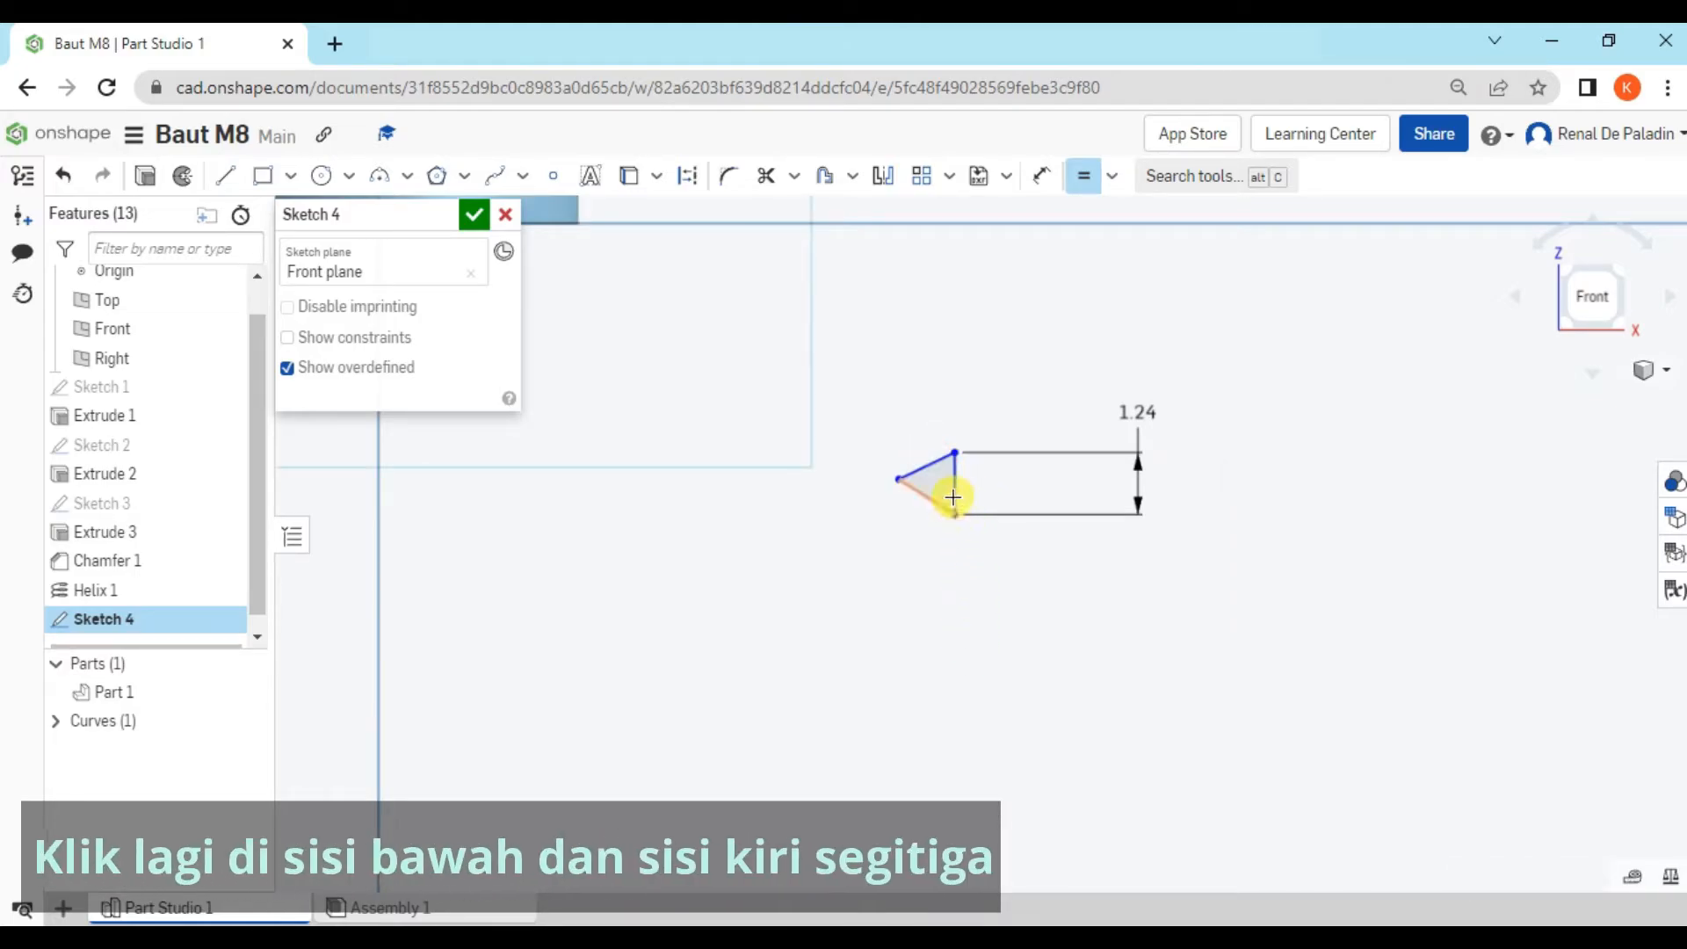
left_click(954, 497)
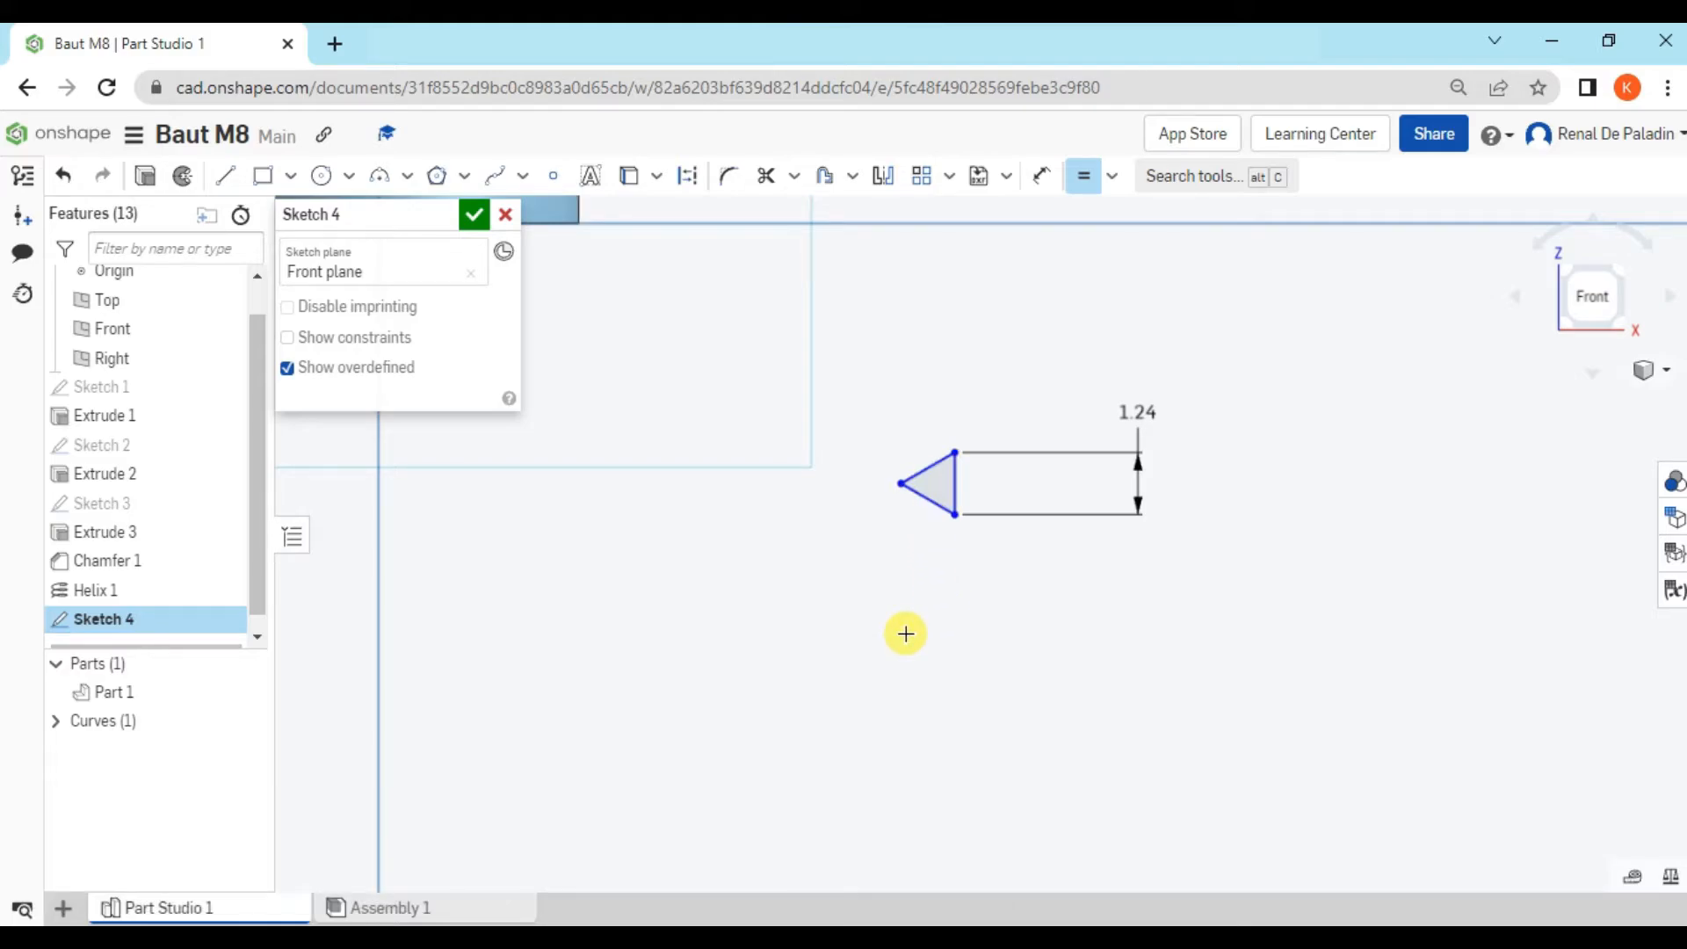
Move the triangle horizontally closer to the bolt axis
mouse_move(904, 373)
middle_mouse_down()
mouse_move(1111, 594)
mouse_move(1185, 624)
middle_mouse_up()
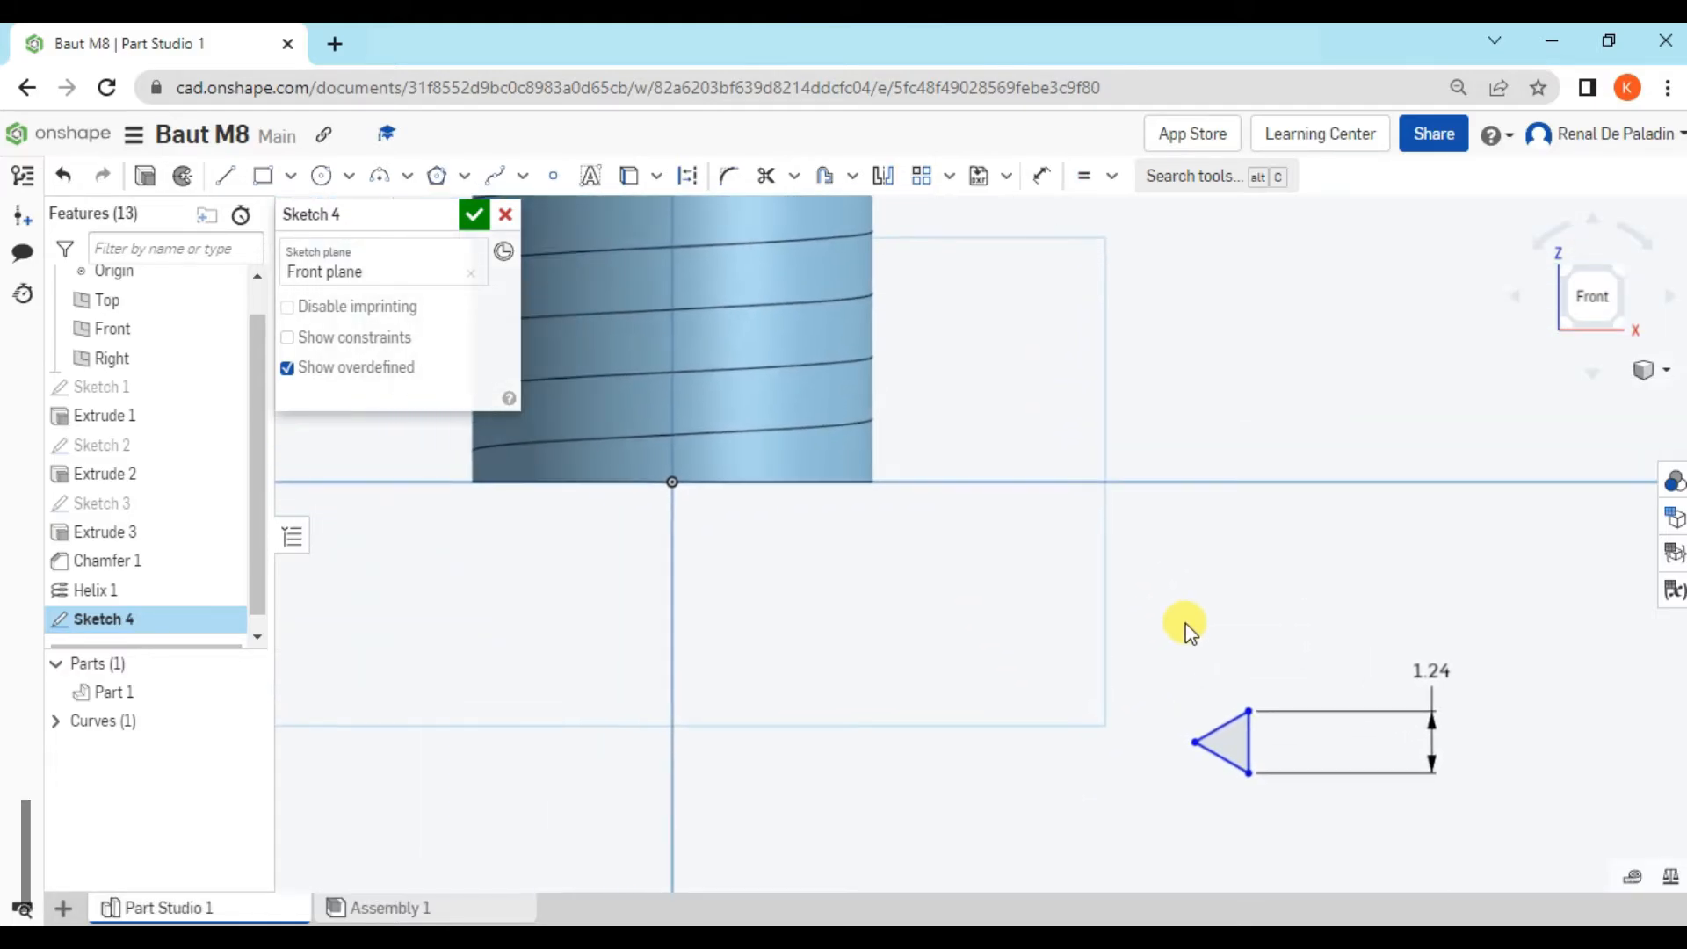
left_click(1111, 176)
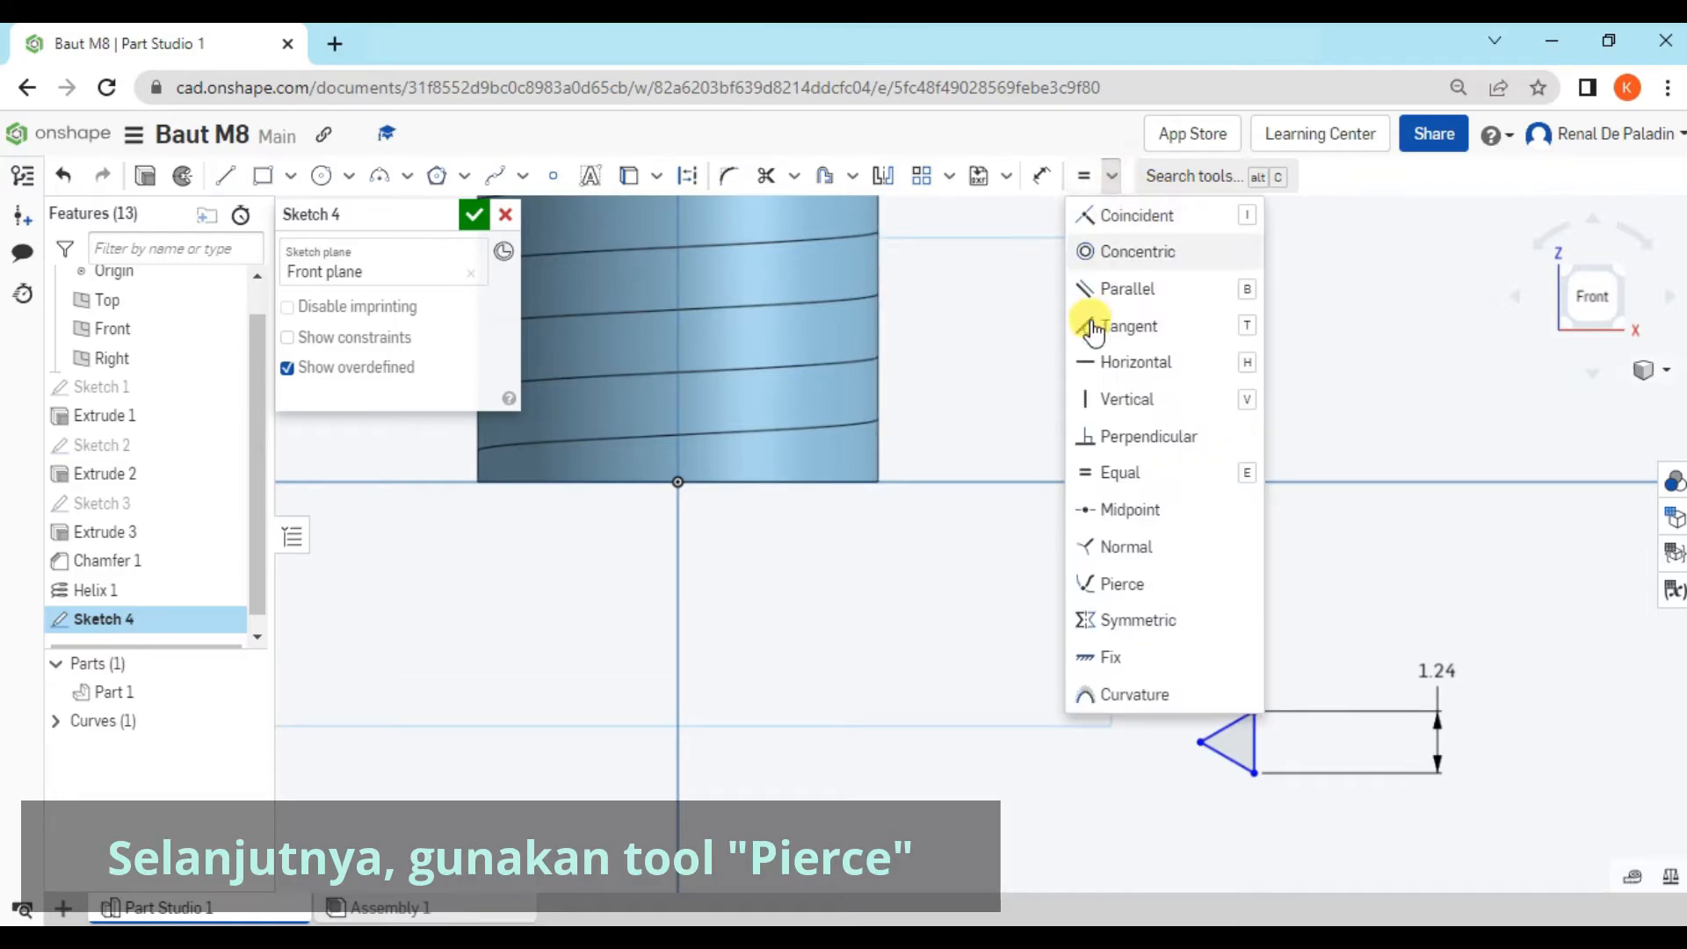
left_click(1178, 587)
left_click(1254, 748)
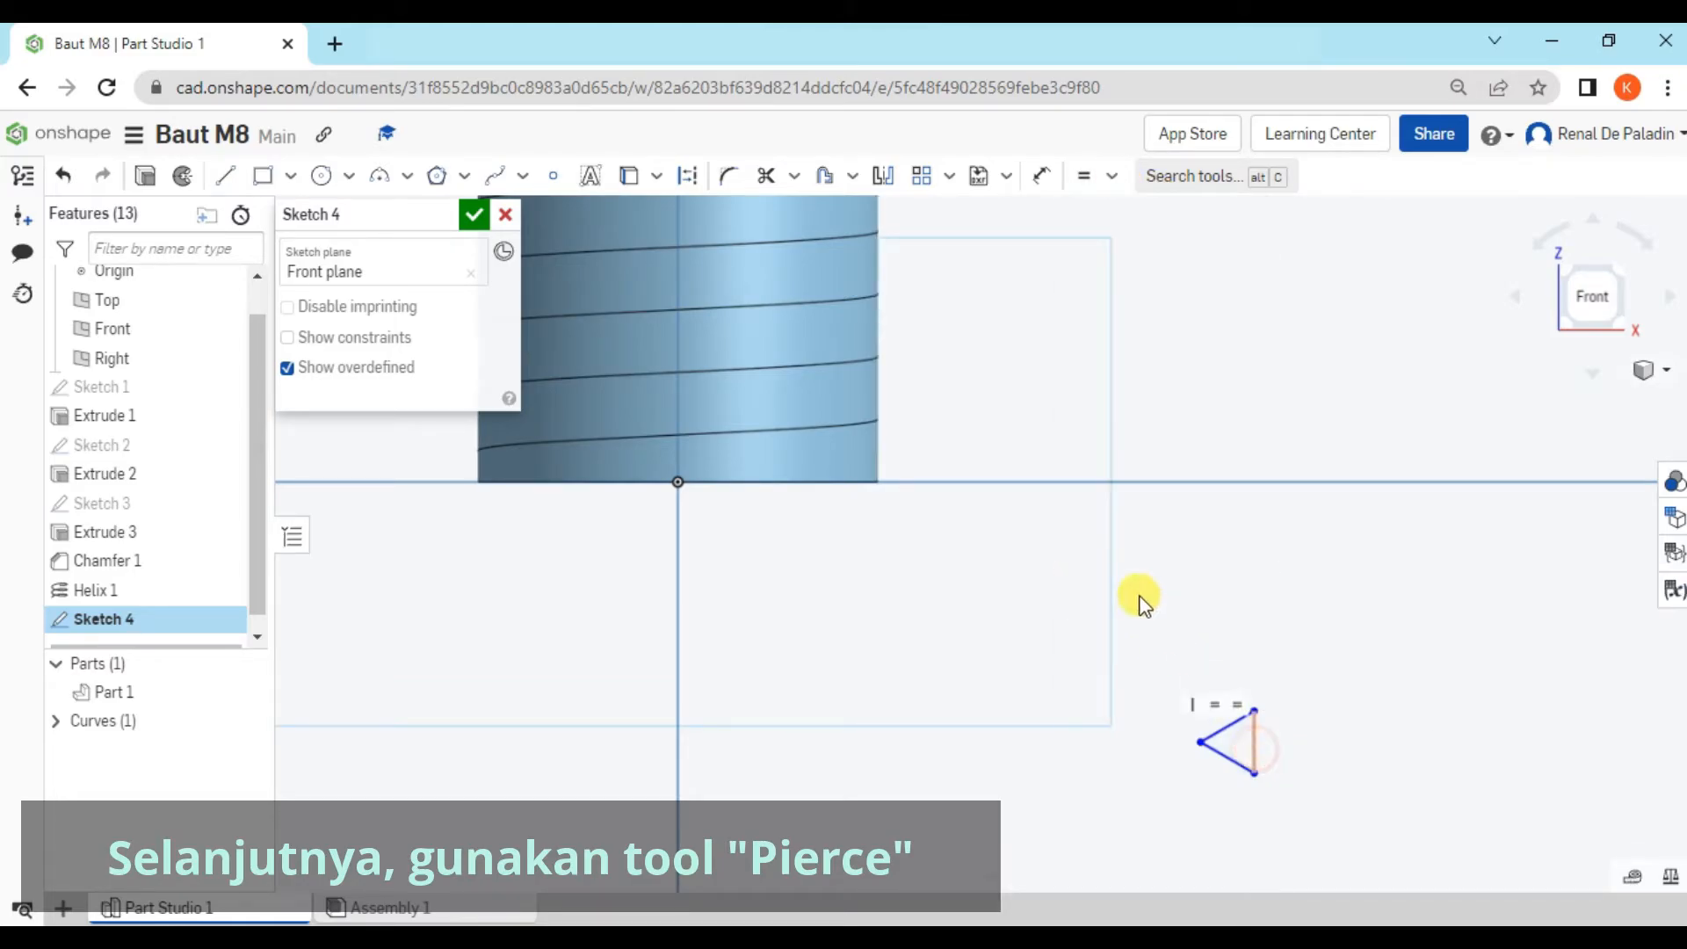
left_click(1109, 559)
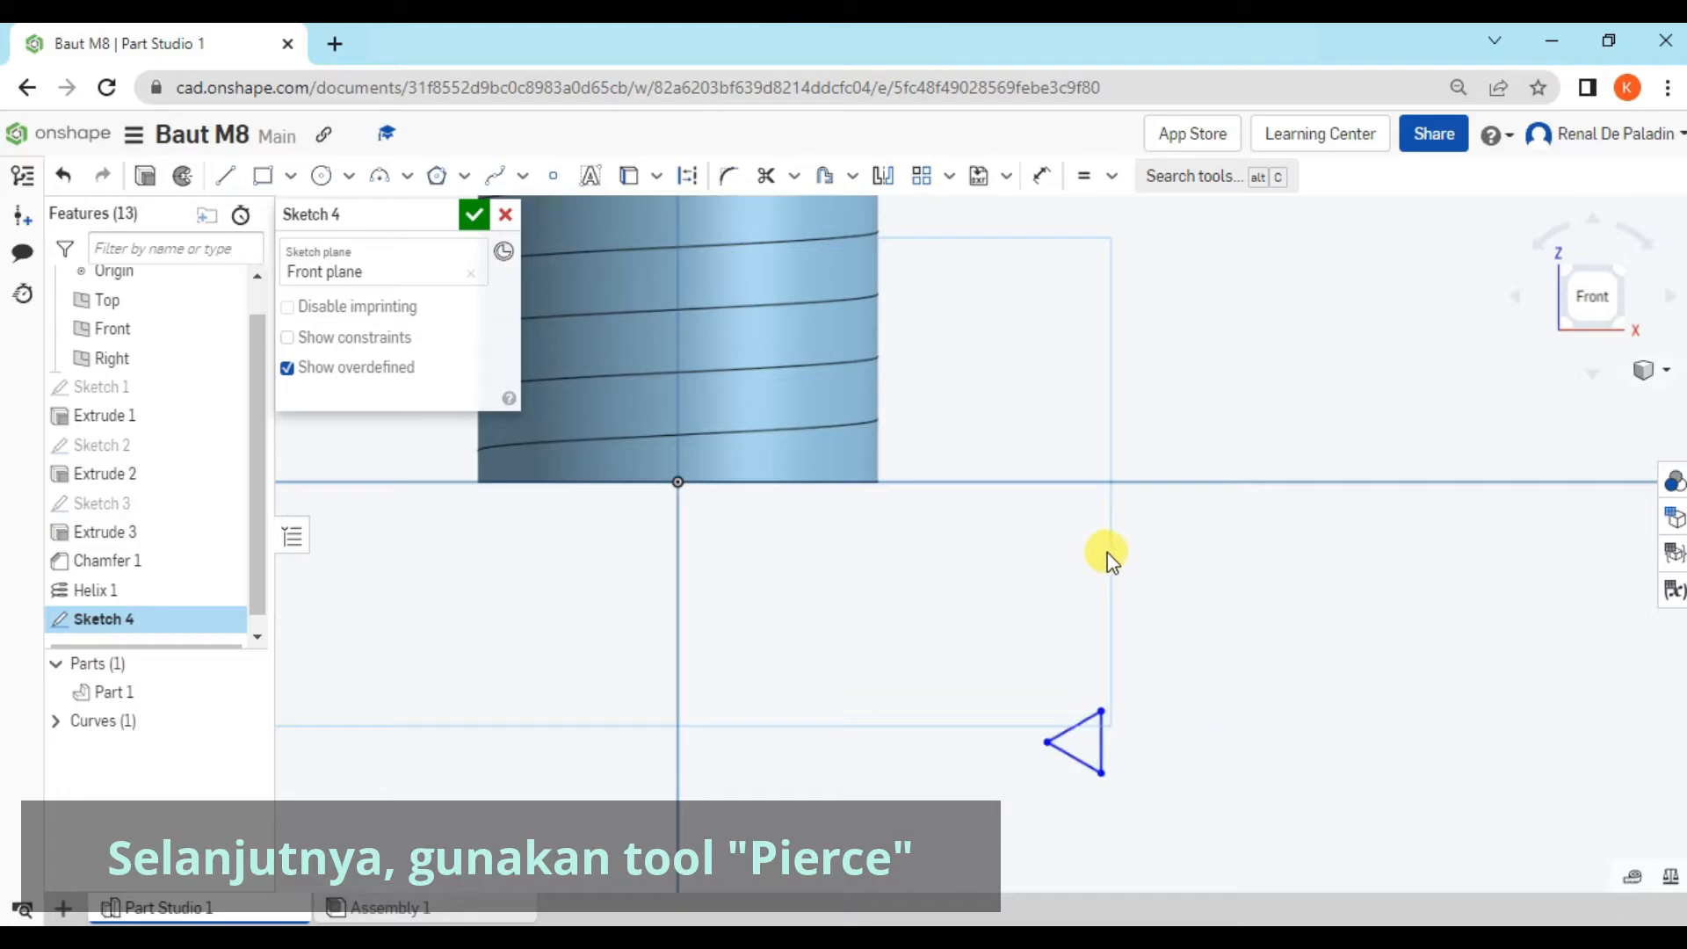
Constrain the triangle's upper outer corner to the helix with a Pierce constraint and finish the sketch
left_click(1112, 176)
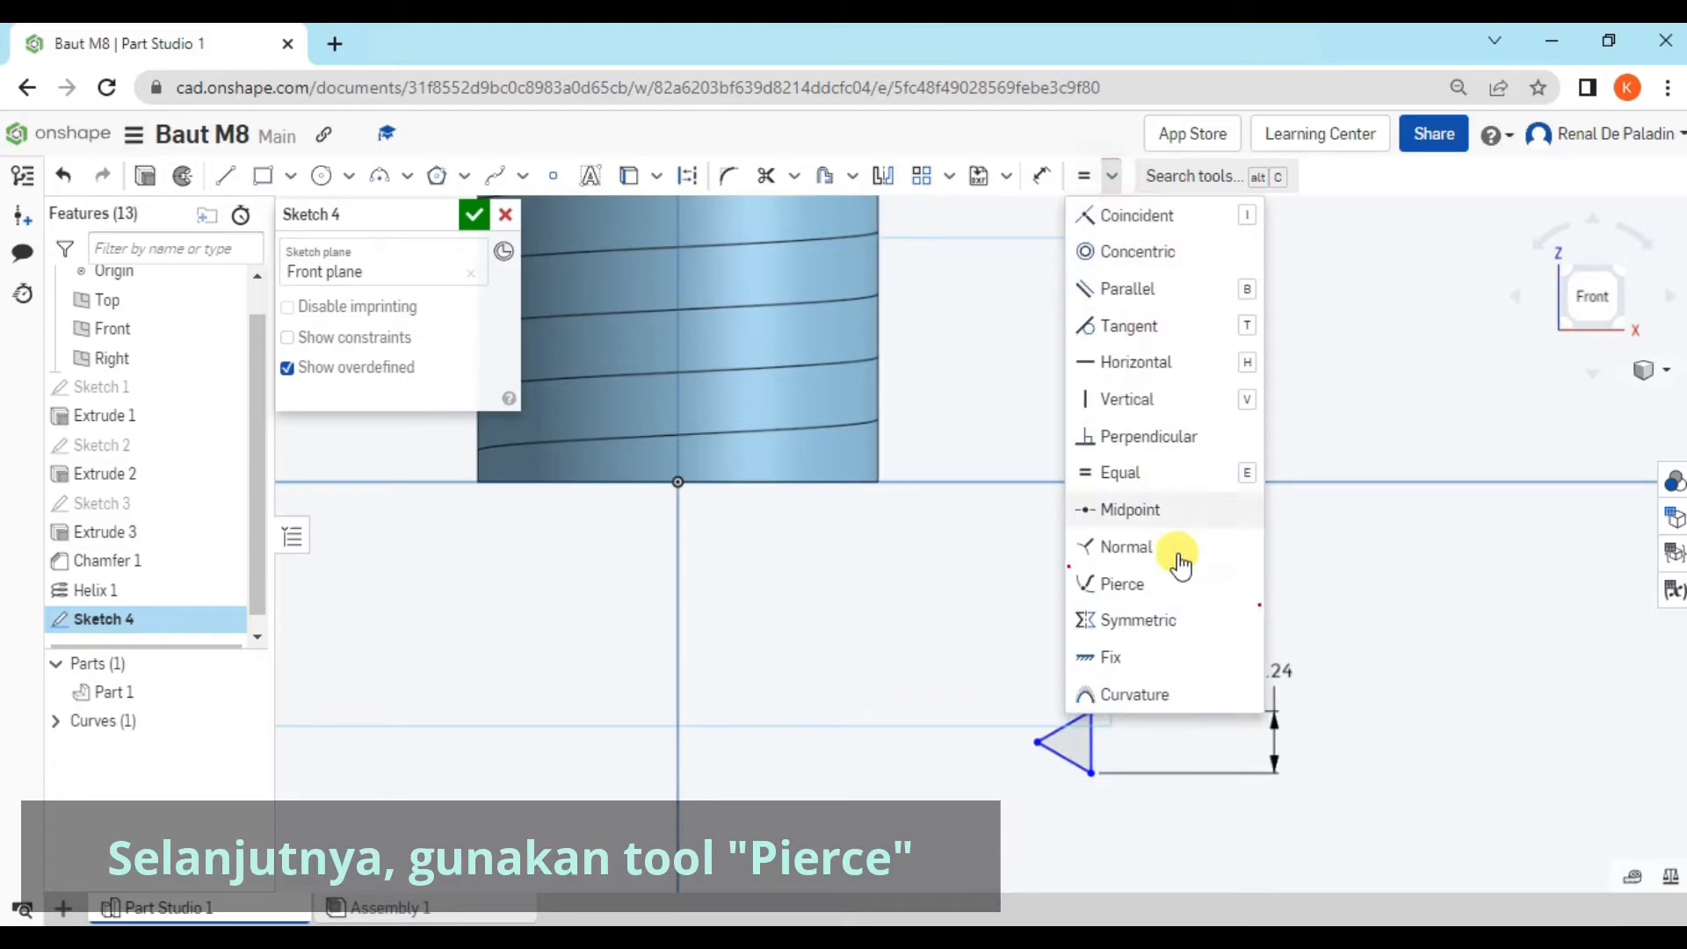
left_click(1121, 584)
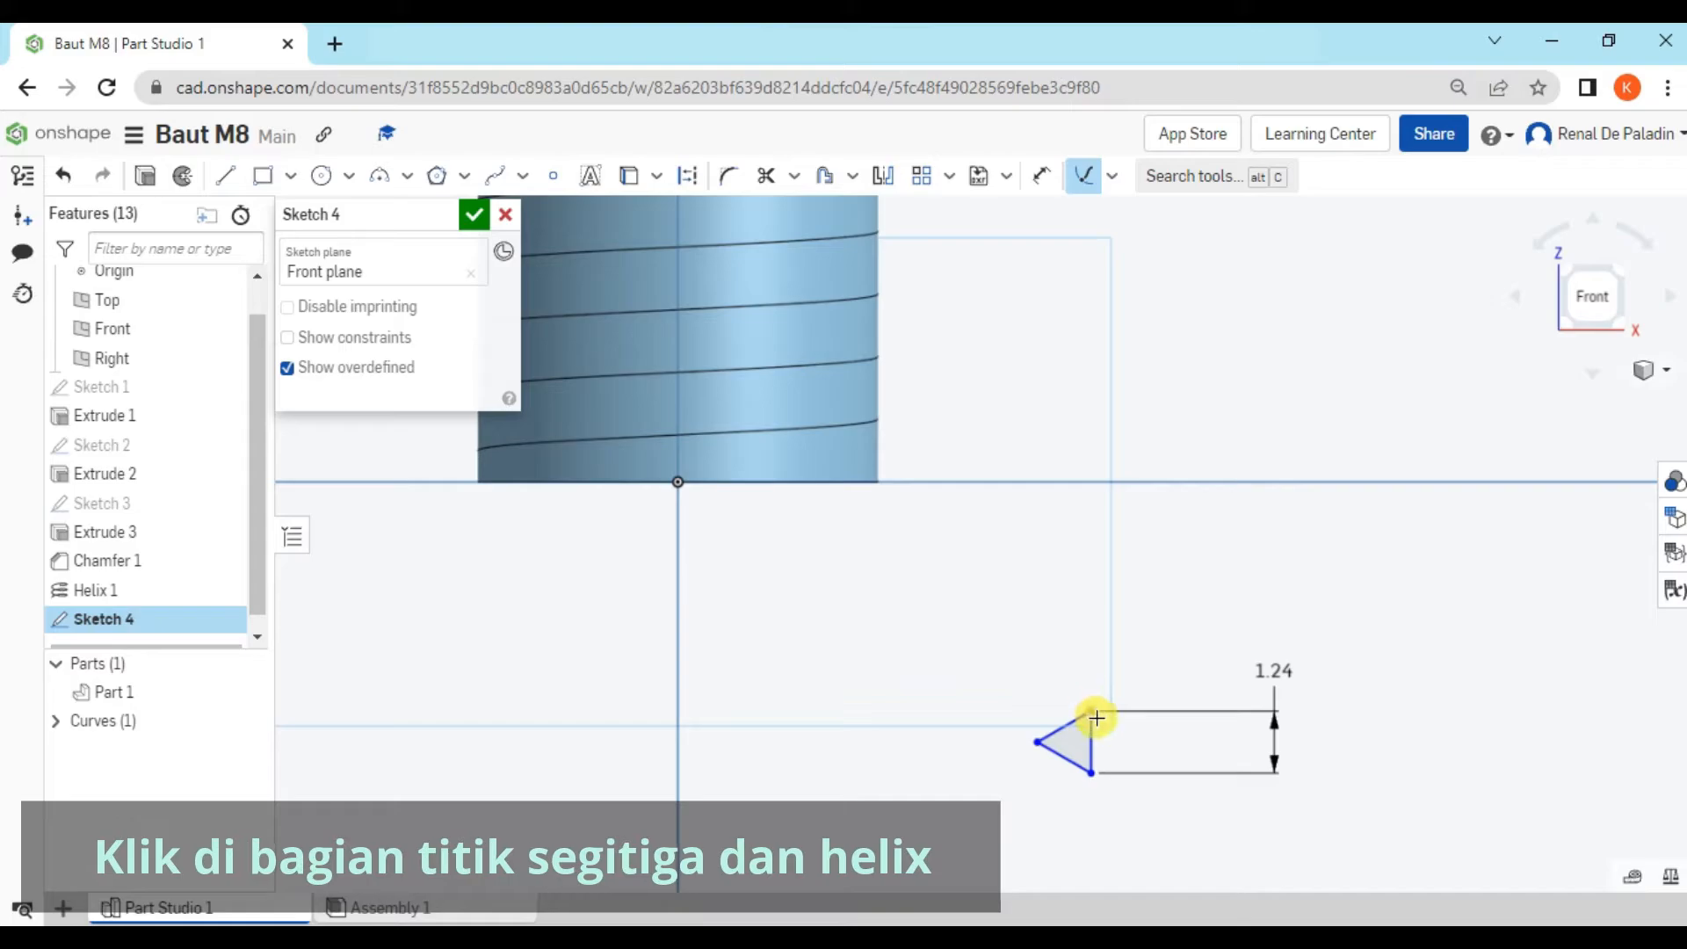
scroll(1095, 713, "up", 5)
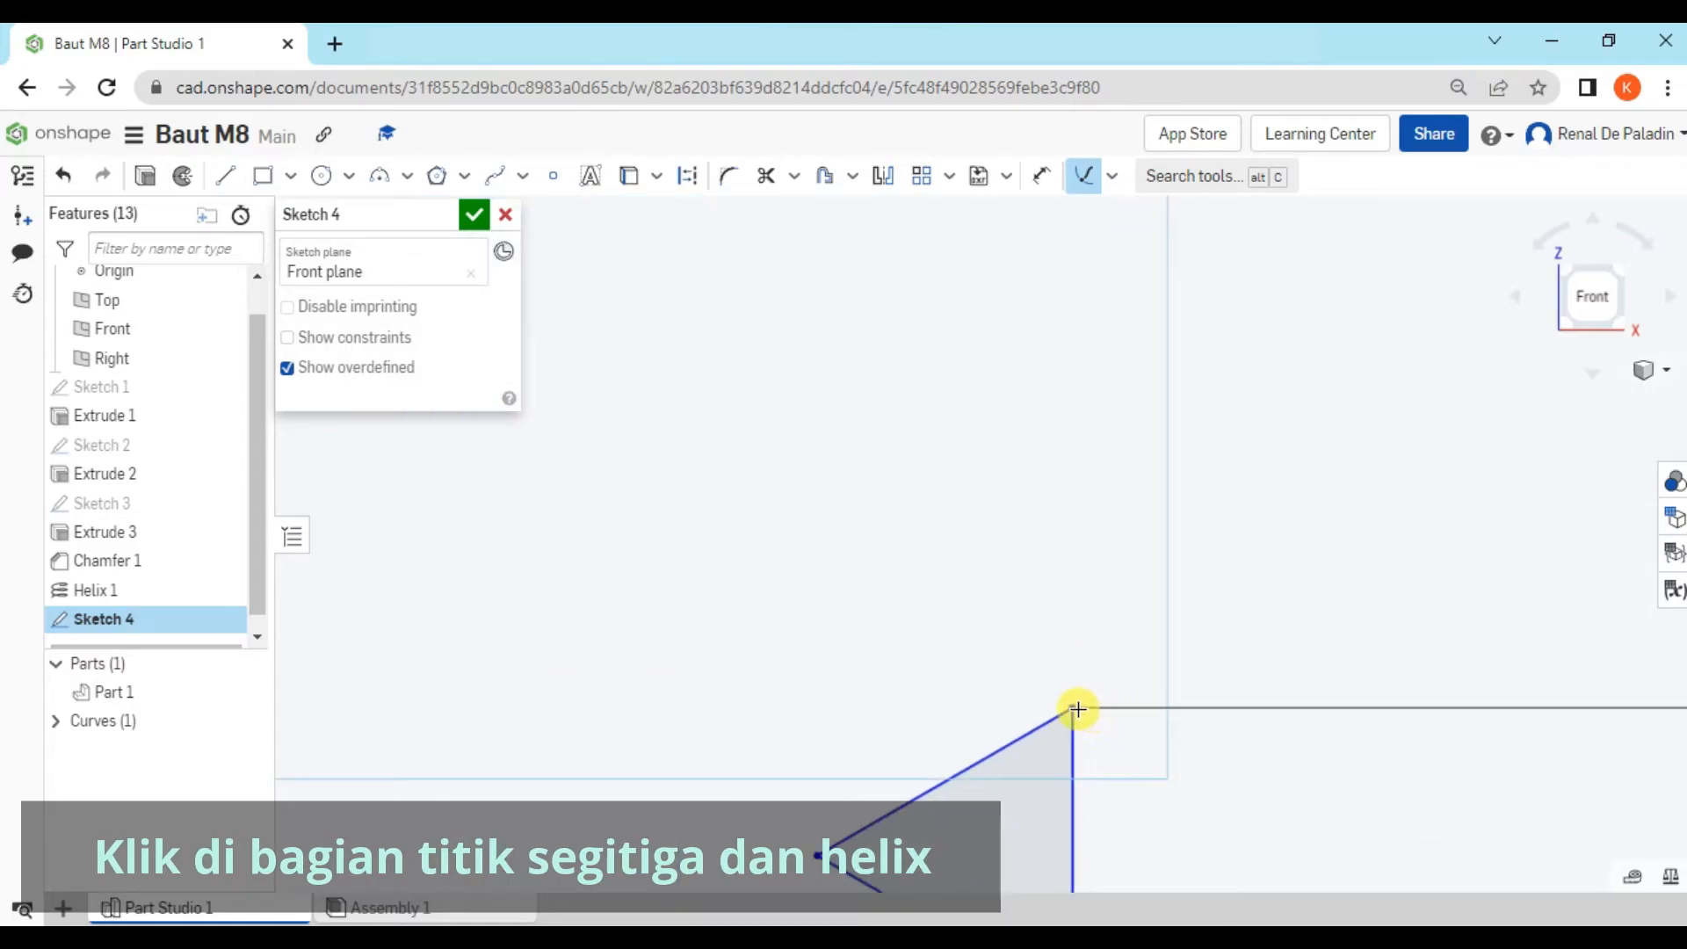
middle_click_drag(1119, 580, 1124, 484)
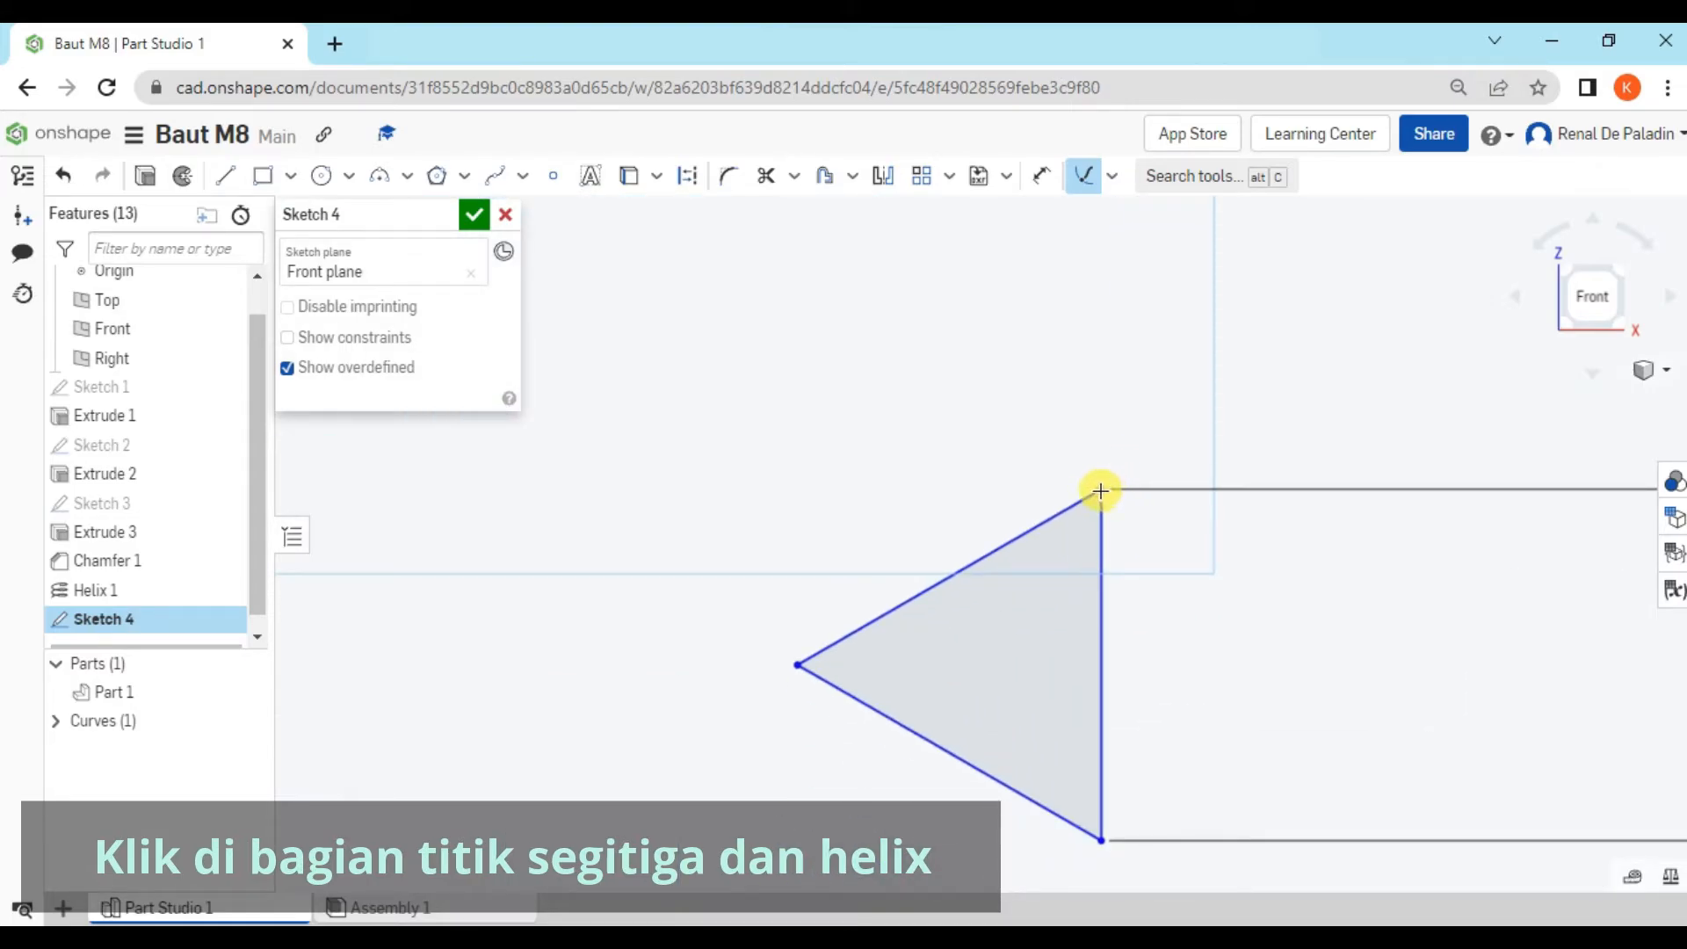
left_click(1100, 489)
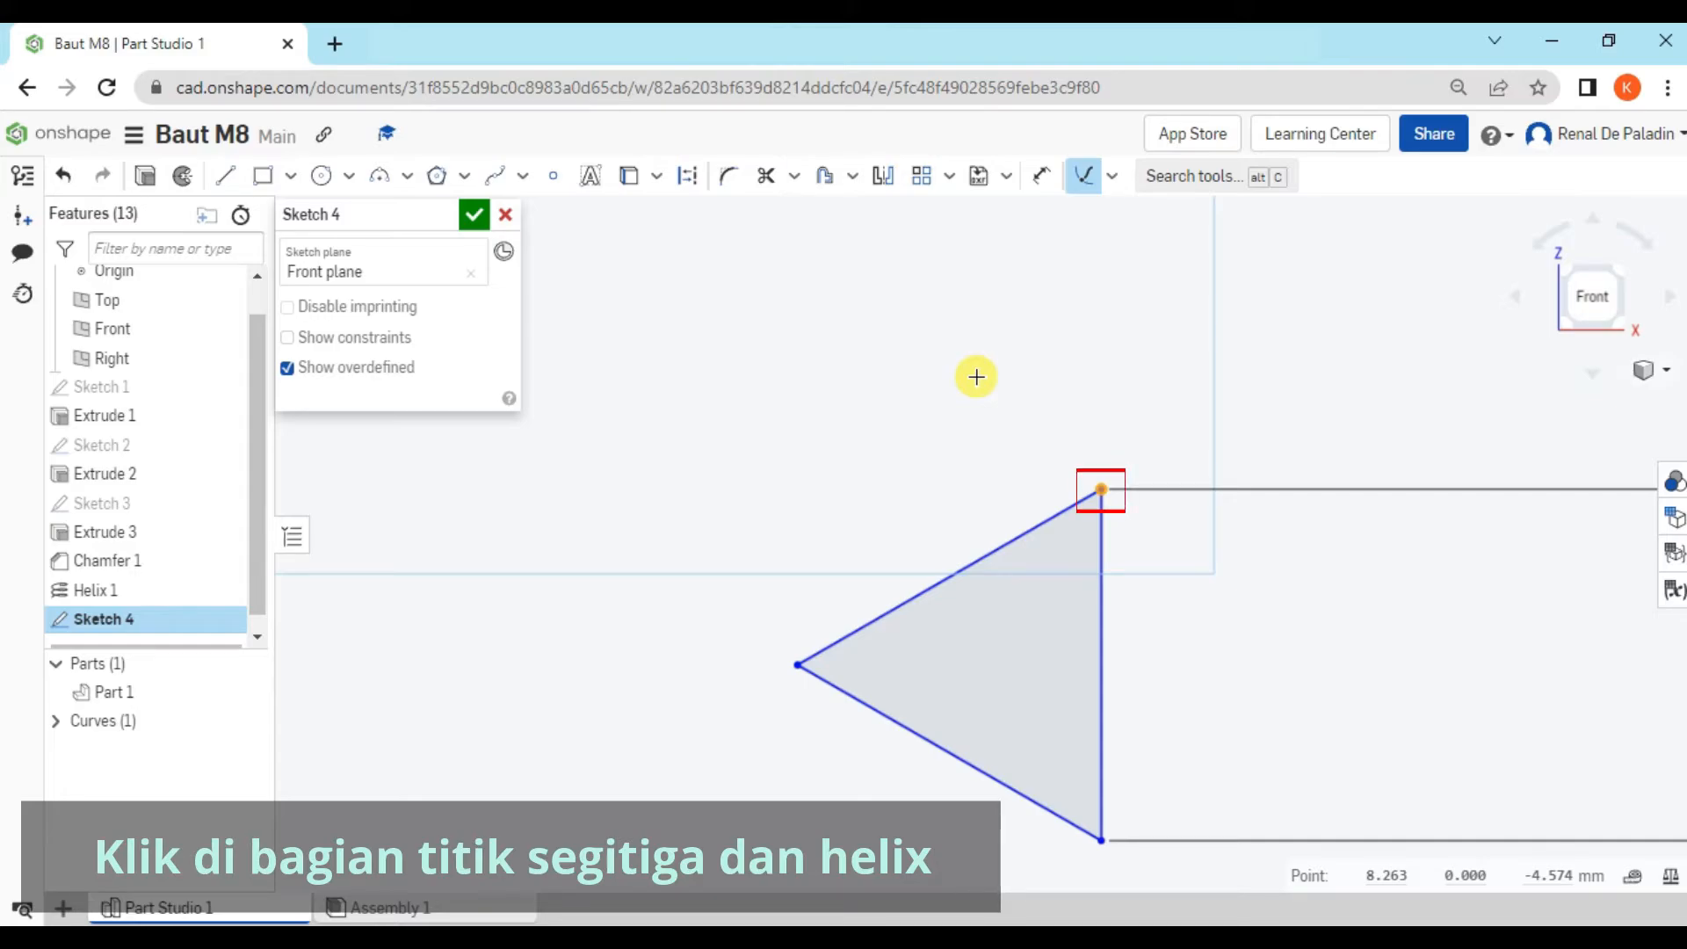
scroll(976, 377, "down", 3)
middle_click_drag(934, 275, 1099, 599)
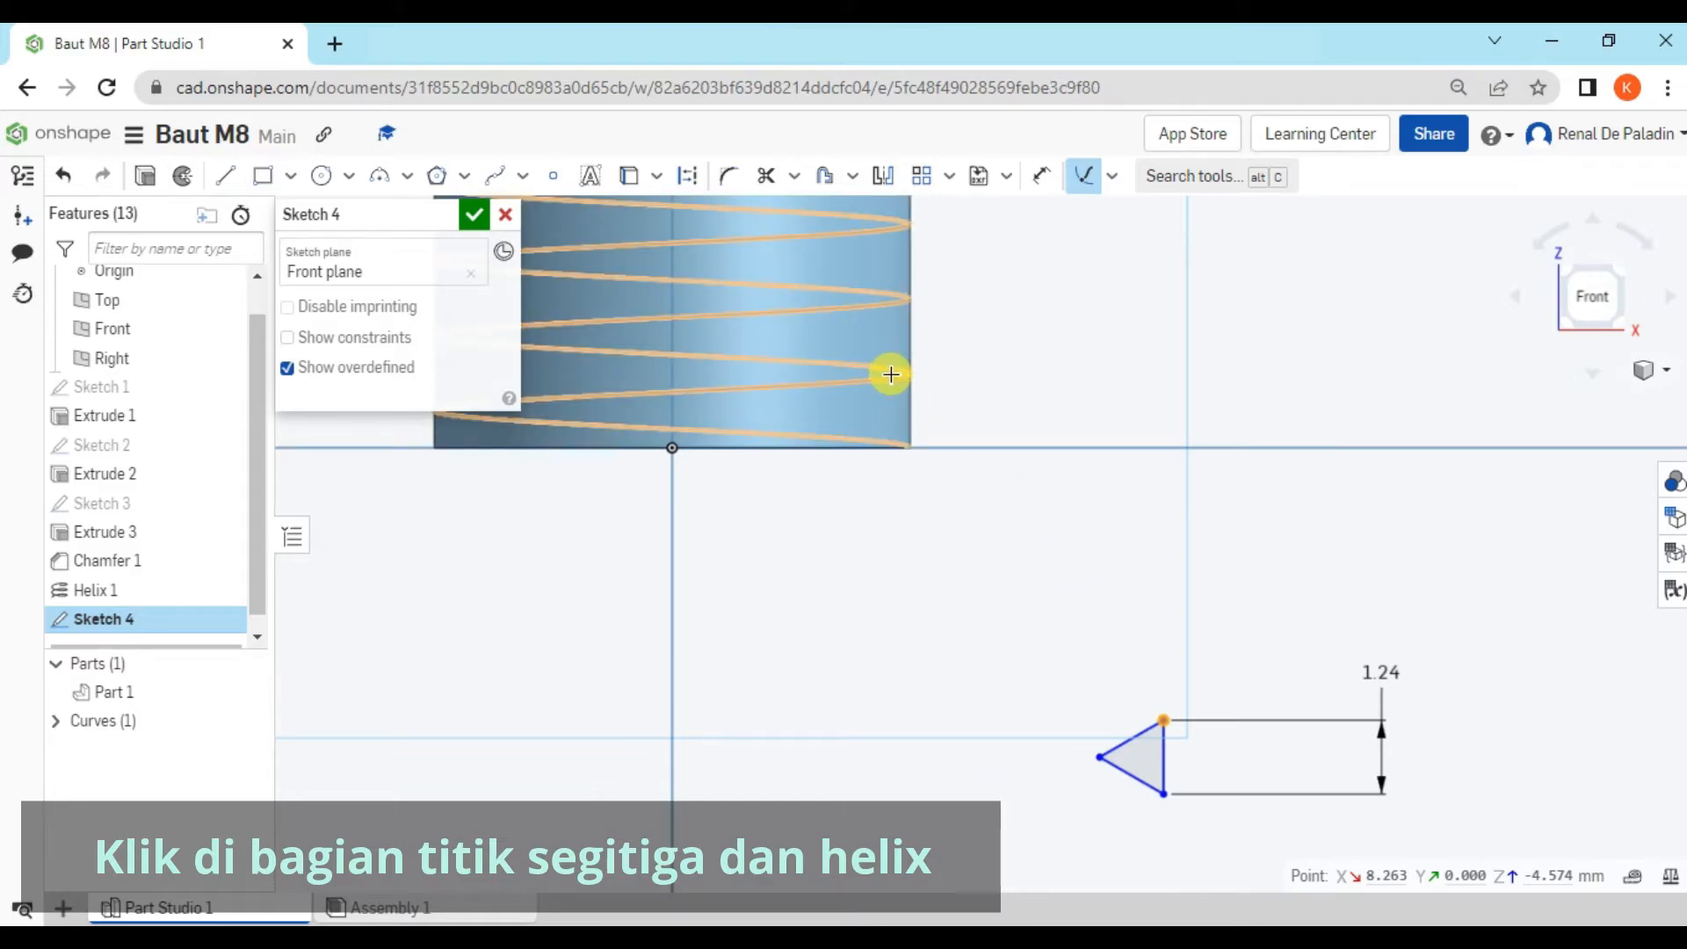
left_click(892, 375)
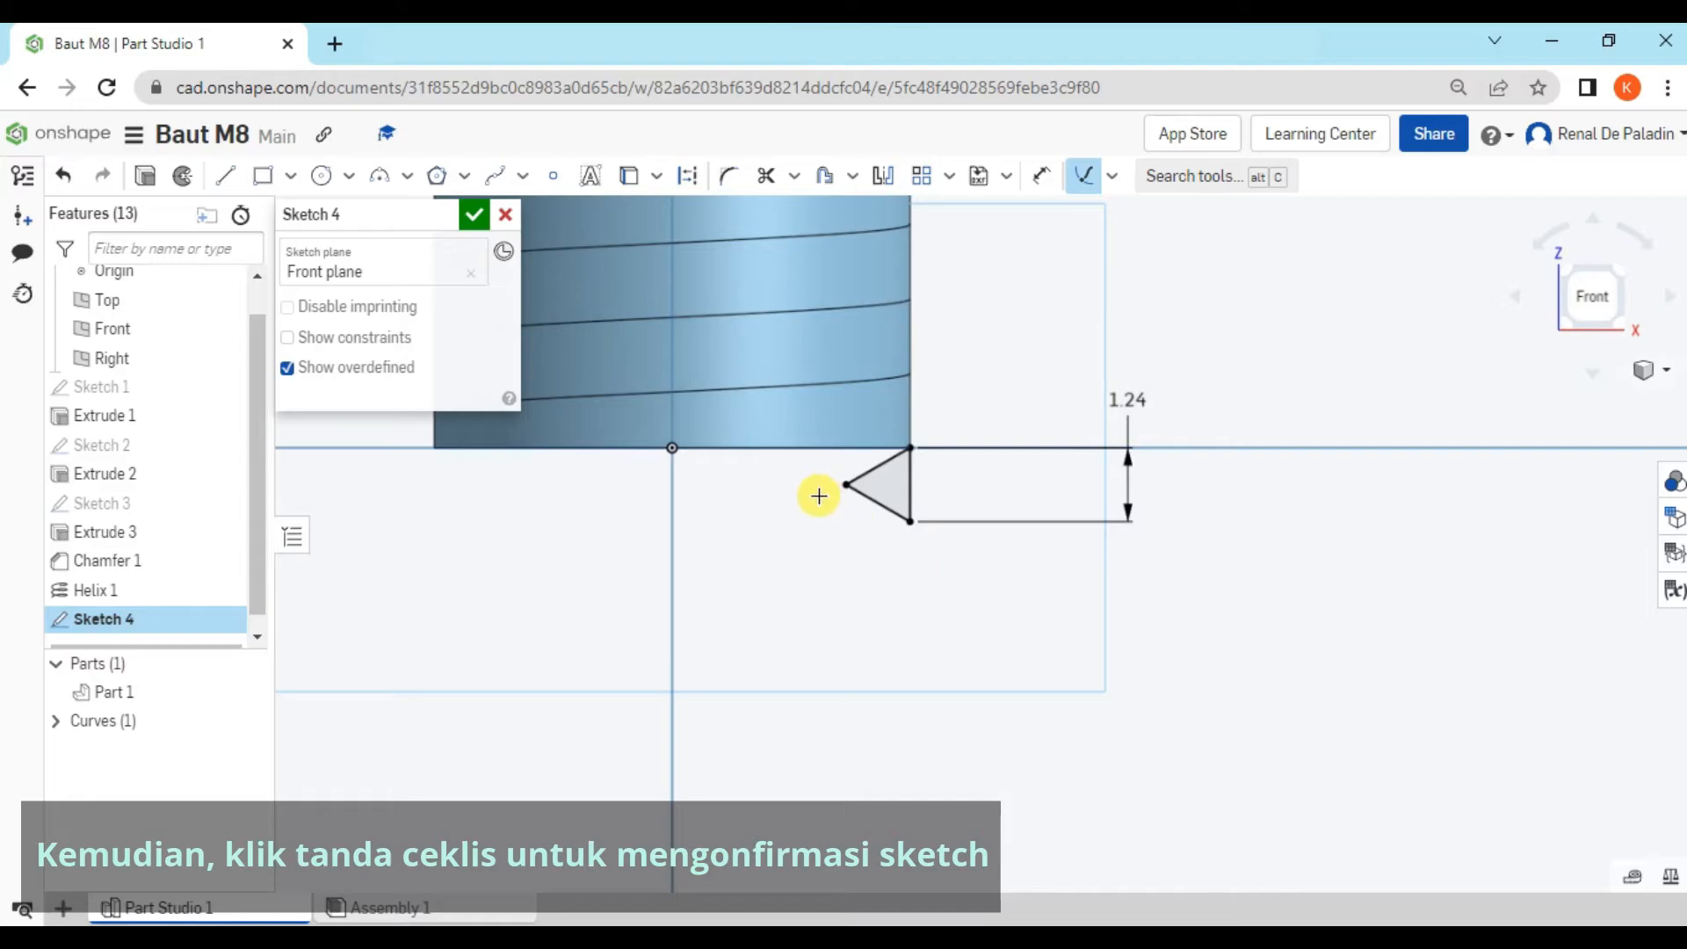
left_click(474, 216)
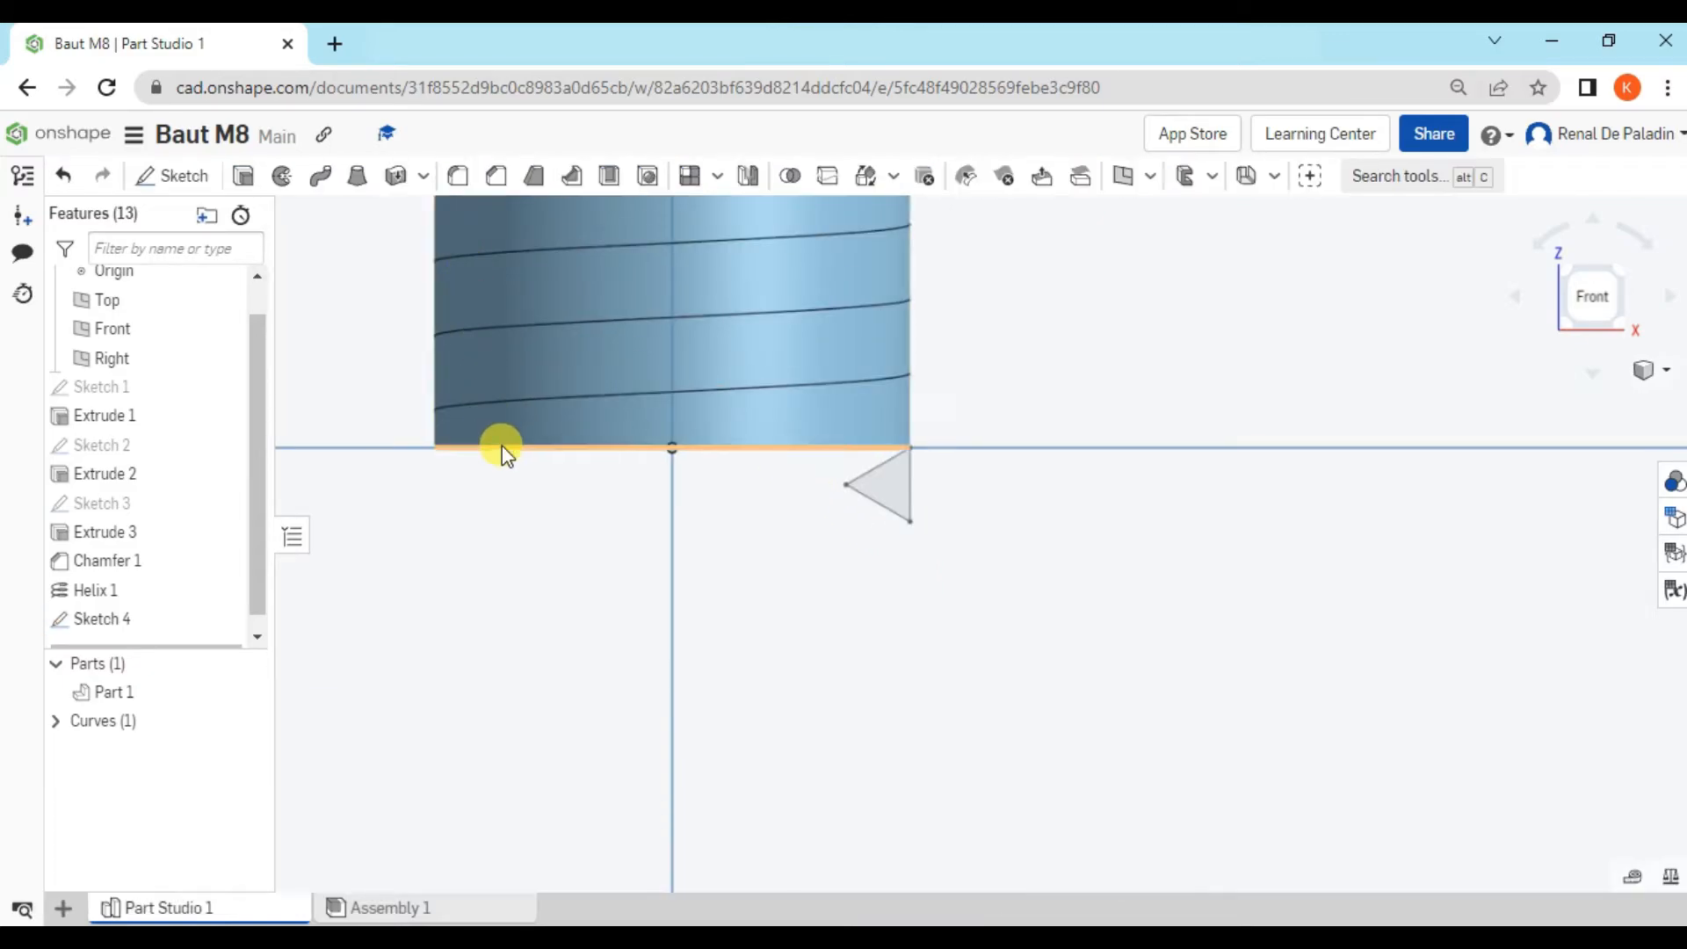
Cut the thread with a solid Remove sweep of the triangle profile along the helix
left_click(323, 177)
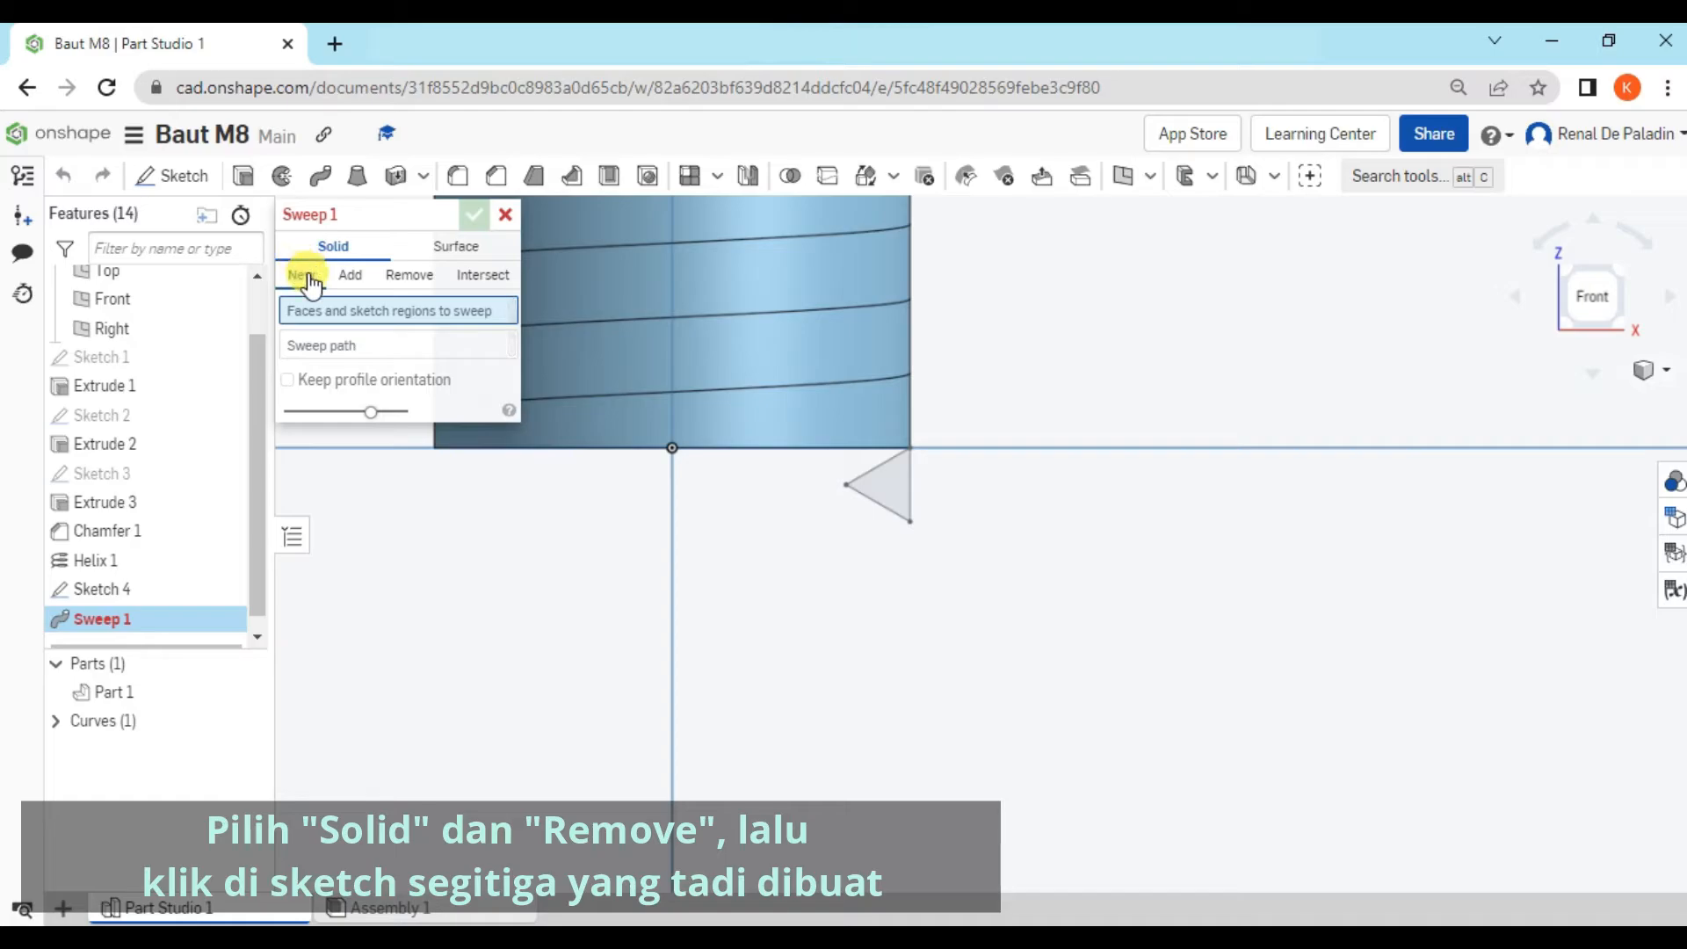
left_click(394, 278)
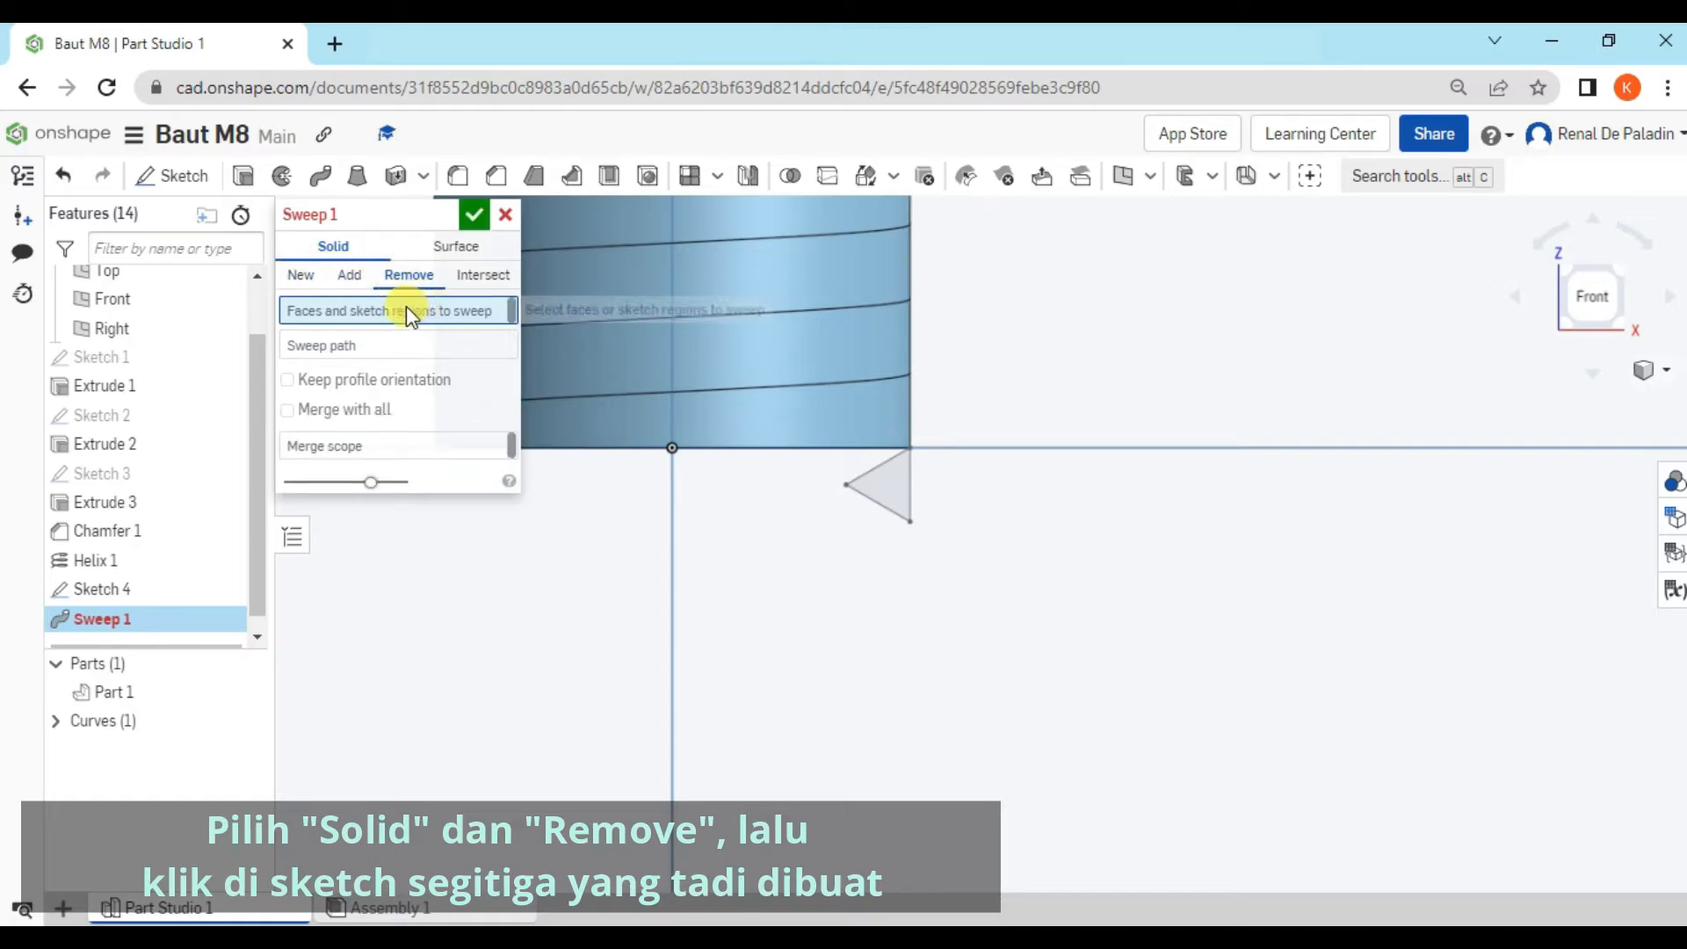
left_click(878, 486)
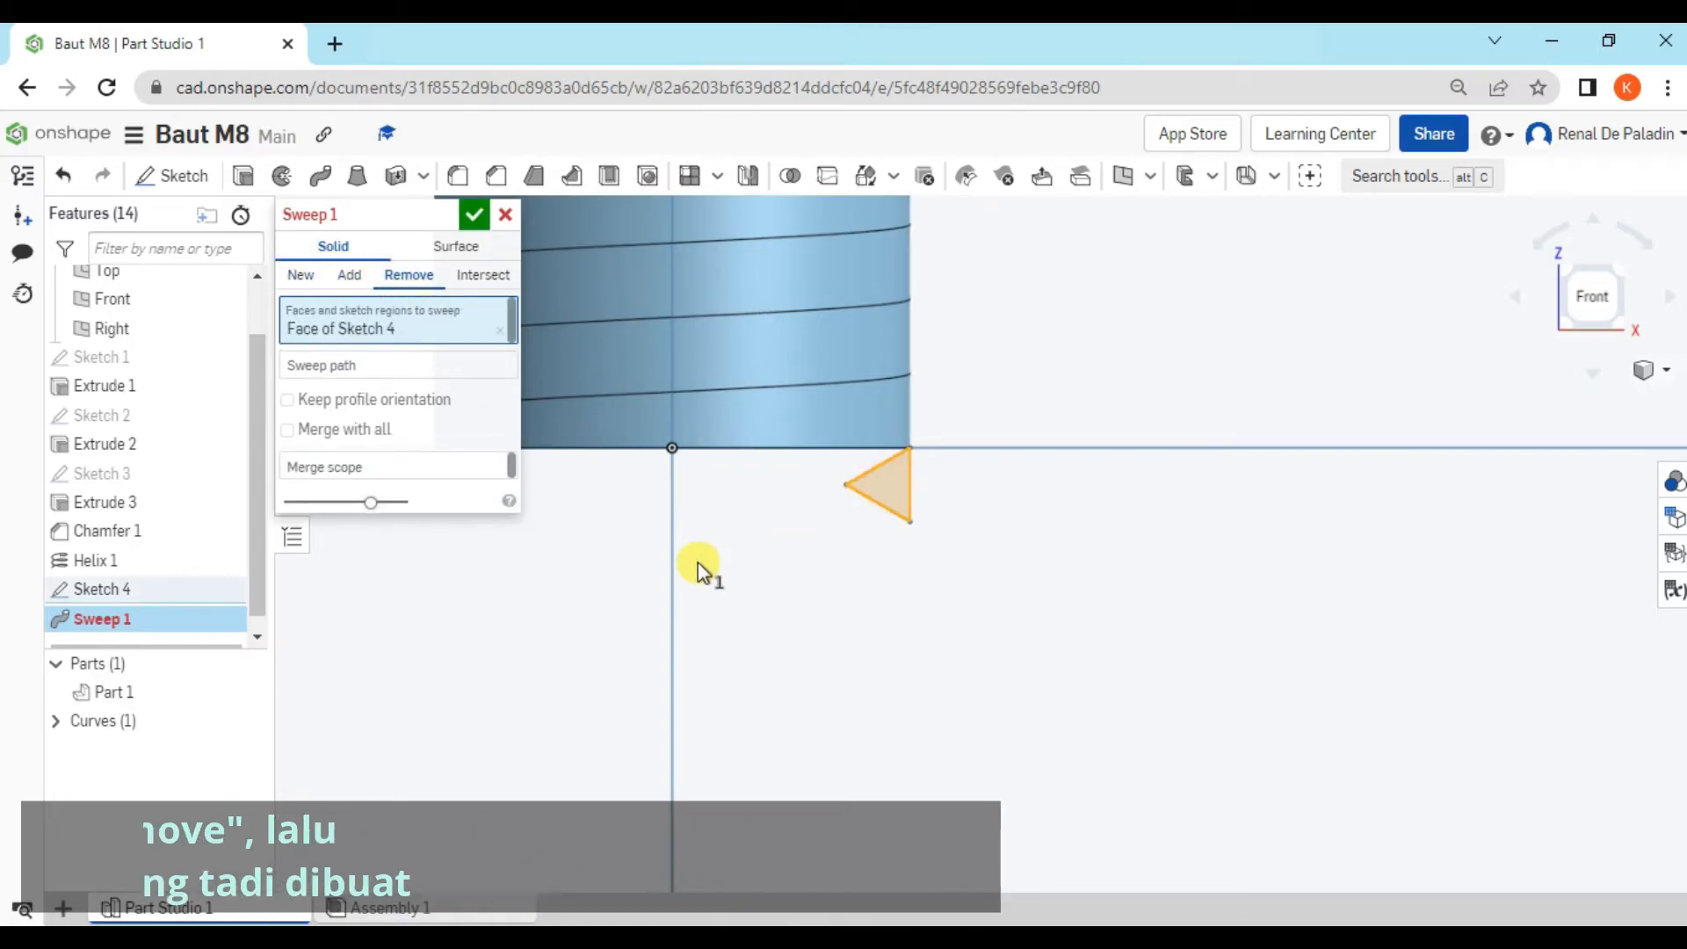
left_click(442, 363)
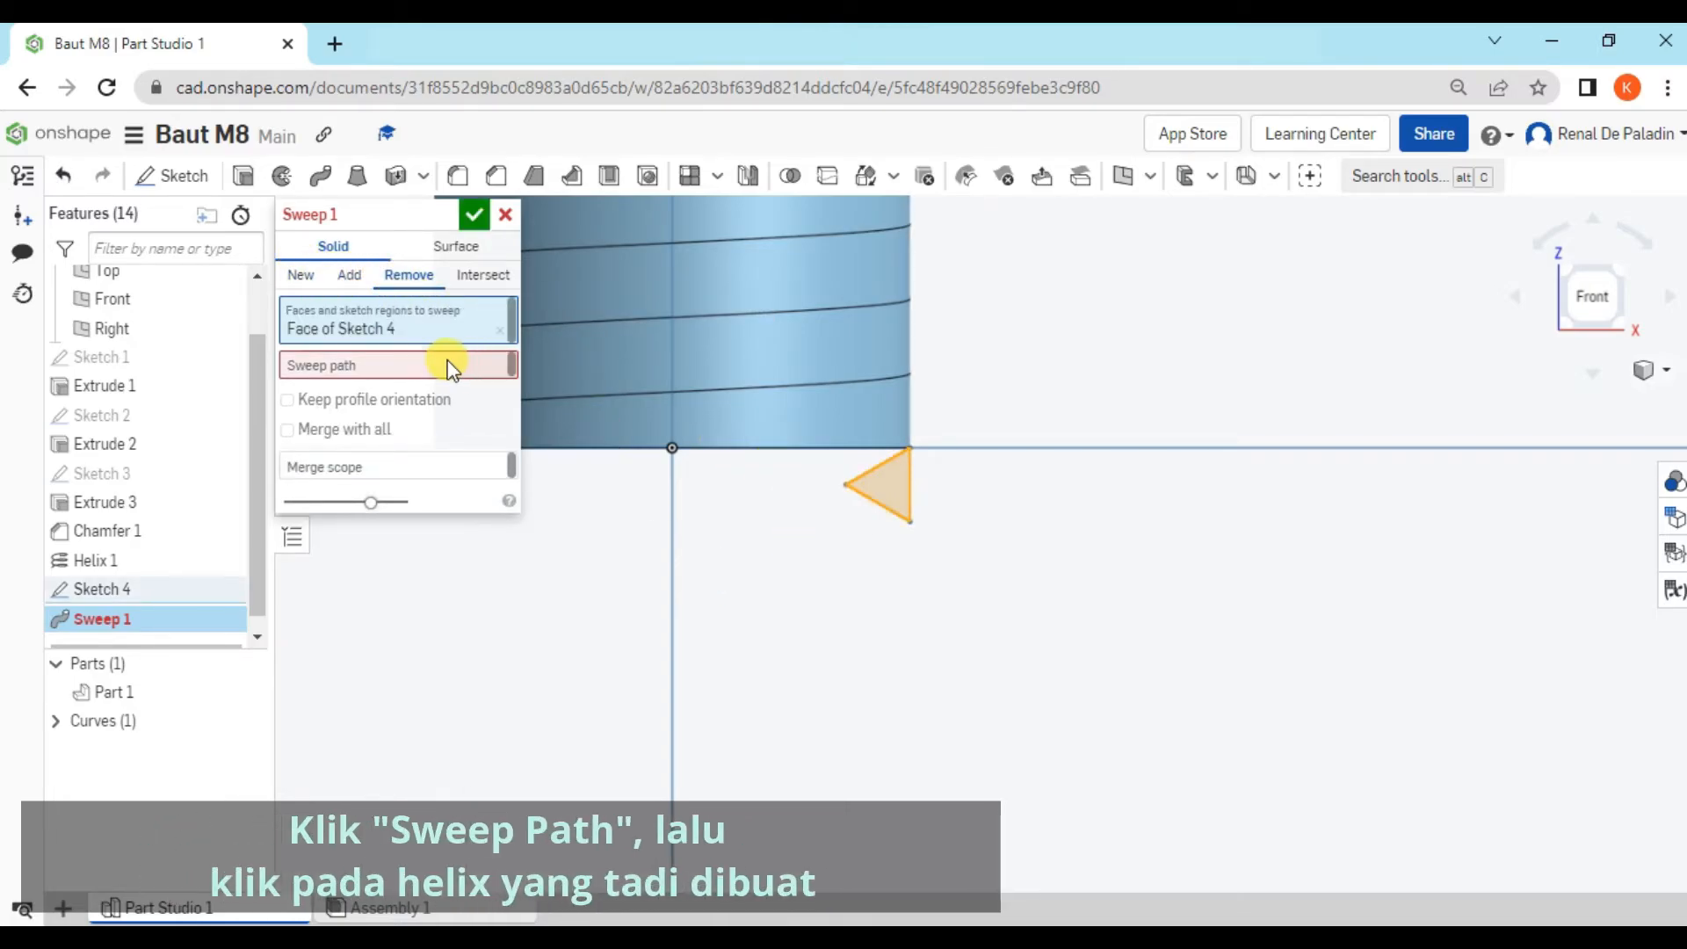
left_click(719, 387)
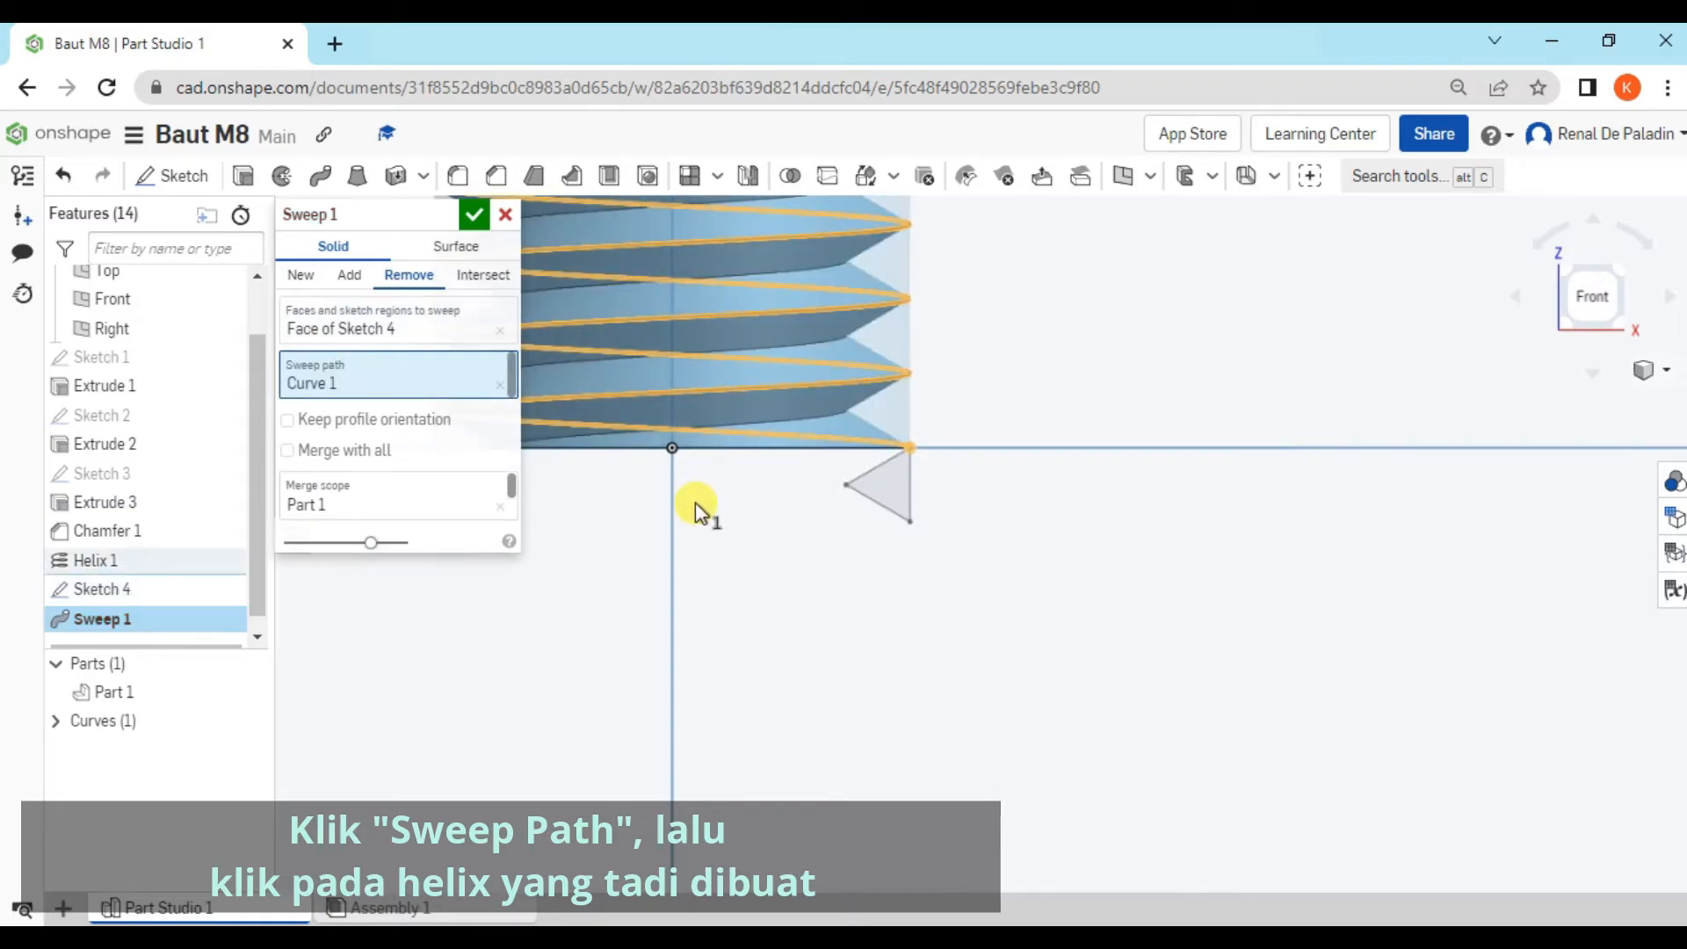
middle_click_drag(694, 503, 952, 713)
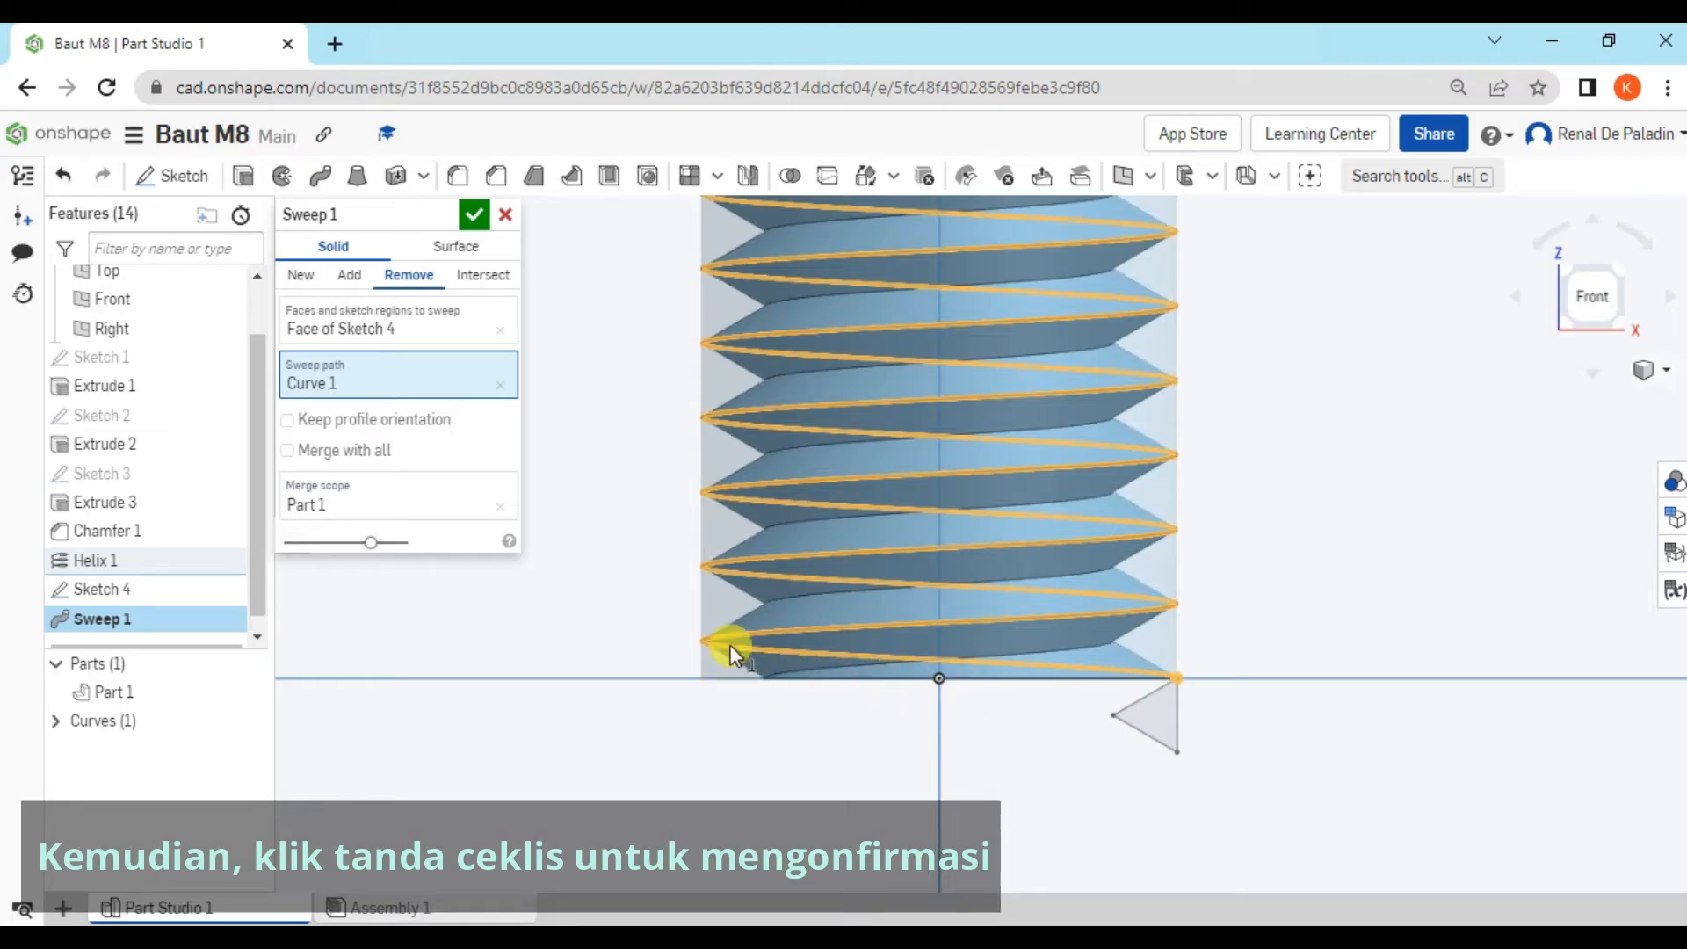
left_click(473, 214)
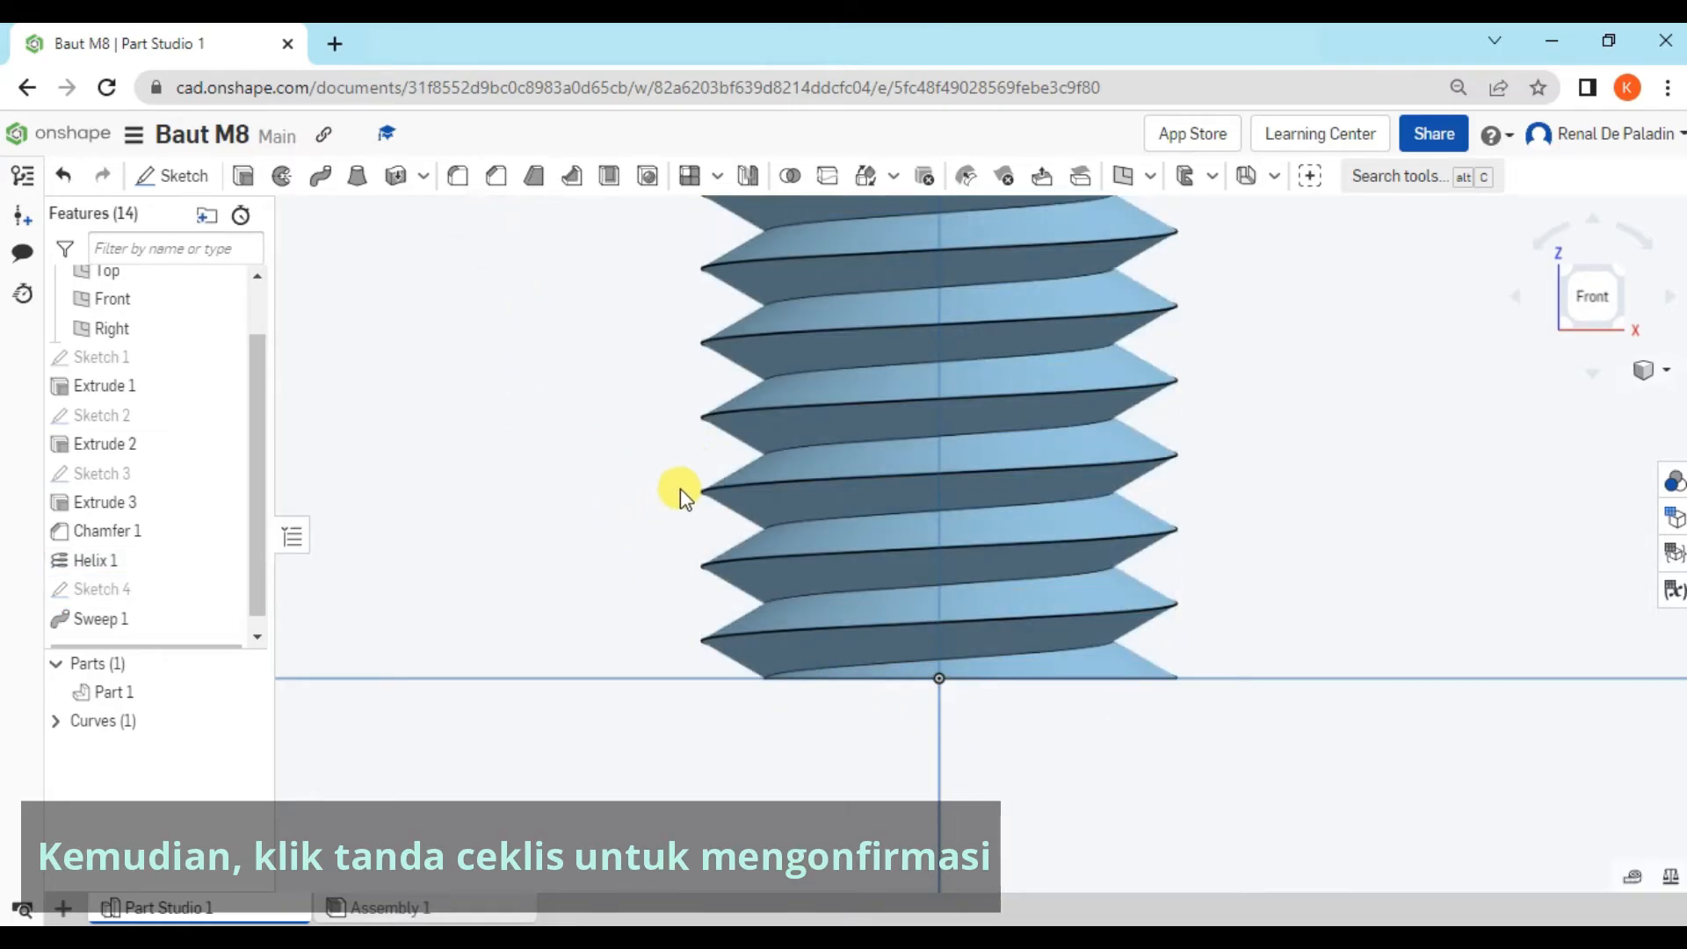
Start another sketch on the Front plane for work at the threaded shank's end
scroll(791, 421, "down", 2)
scroll(1200, 453, "down", 5)
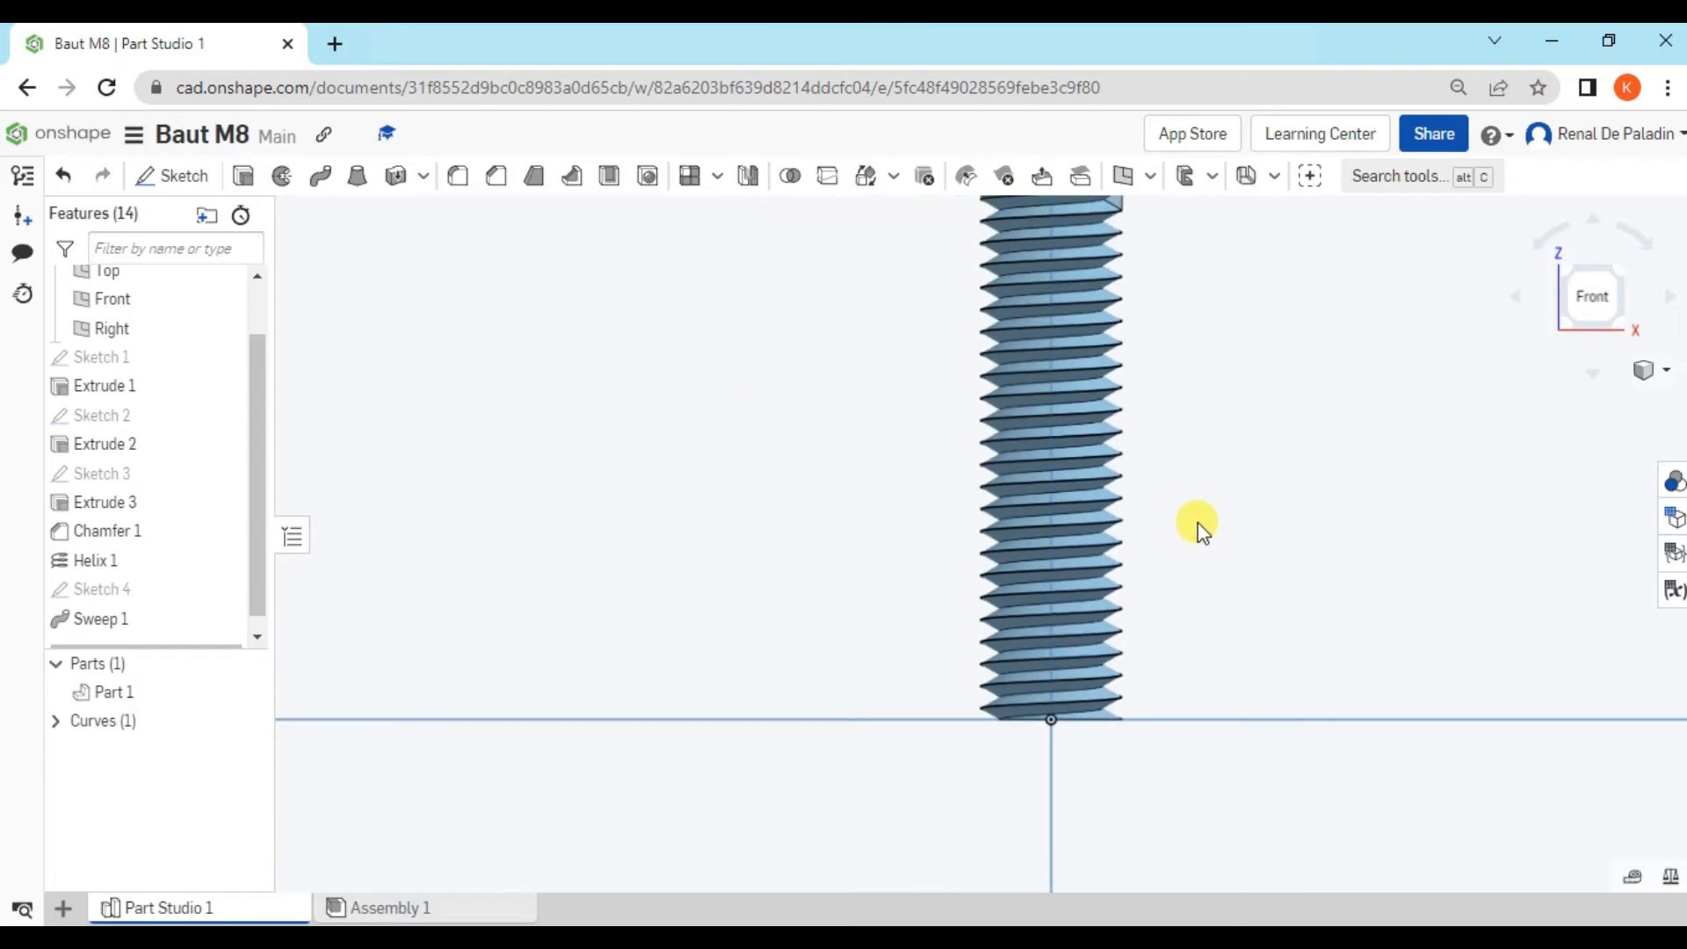
scroll(942, 716, "up", 4)
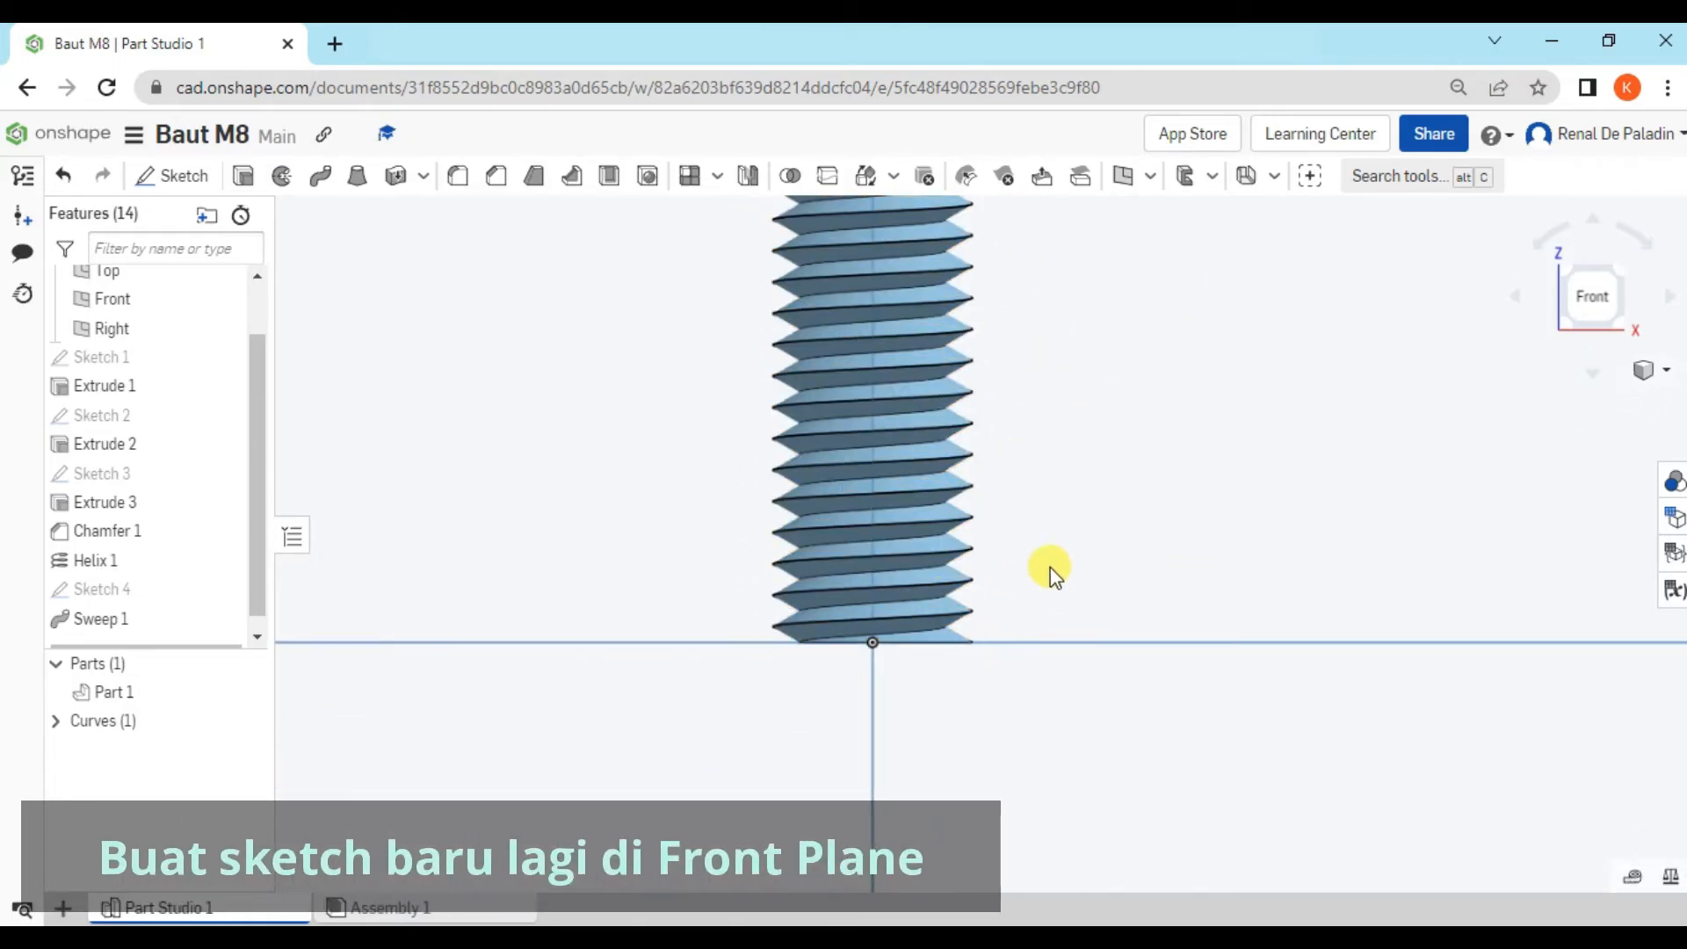
left_click(204, 174)
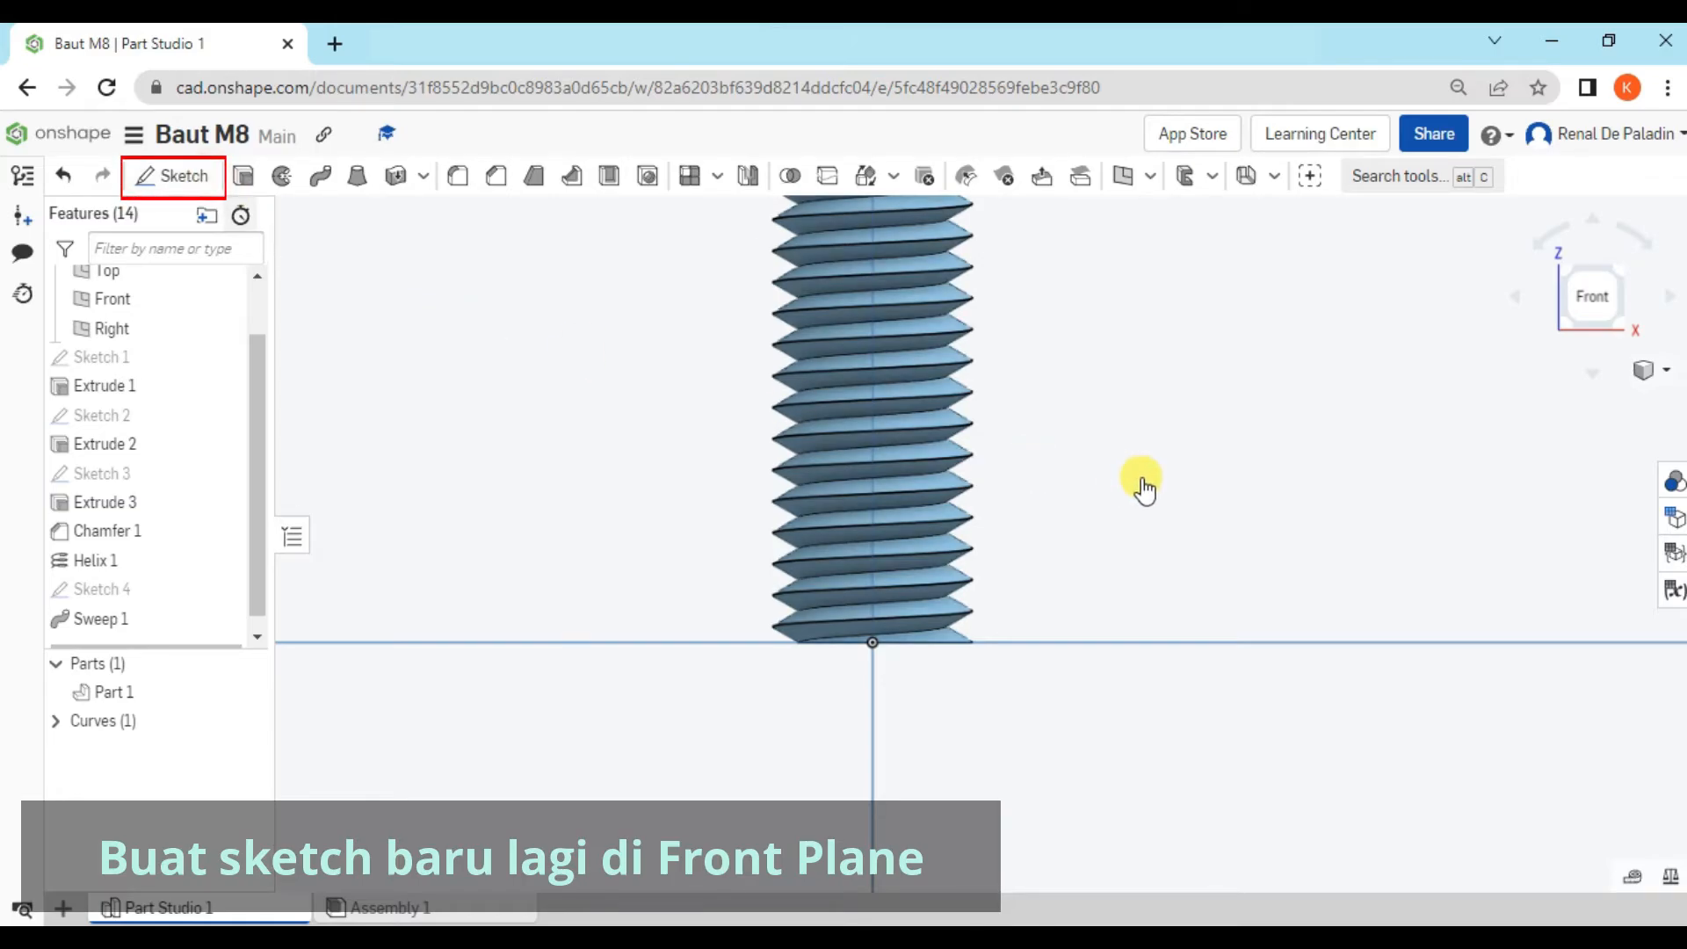
scroll(1158, 477, "down", 3)
scroll(1158, 477, "down", 5)
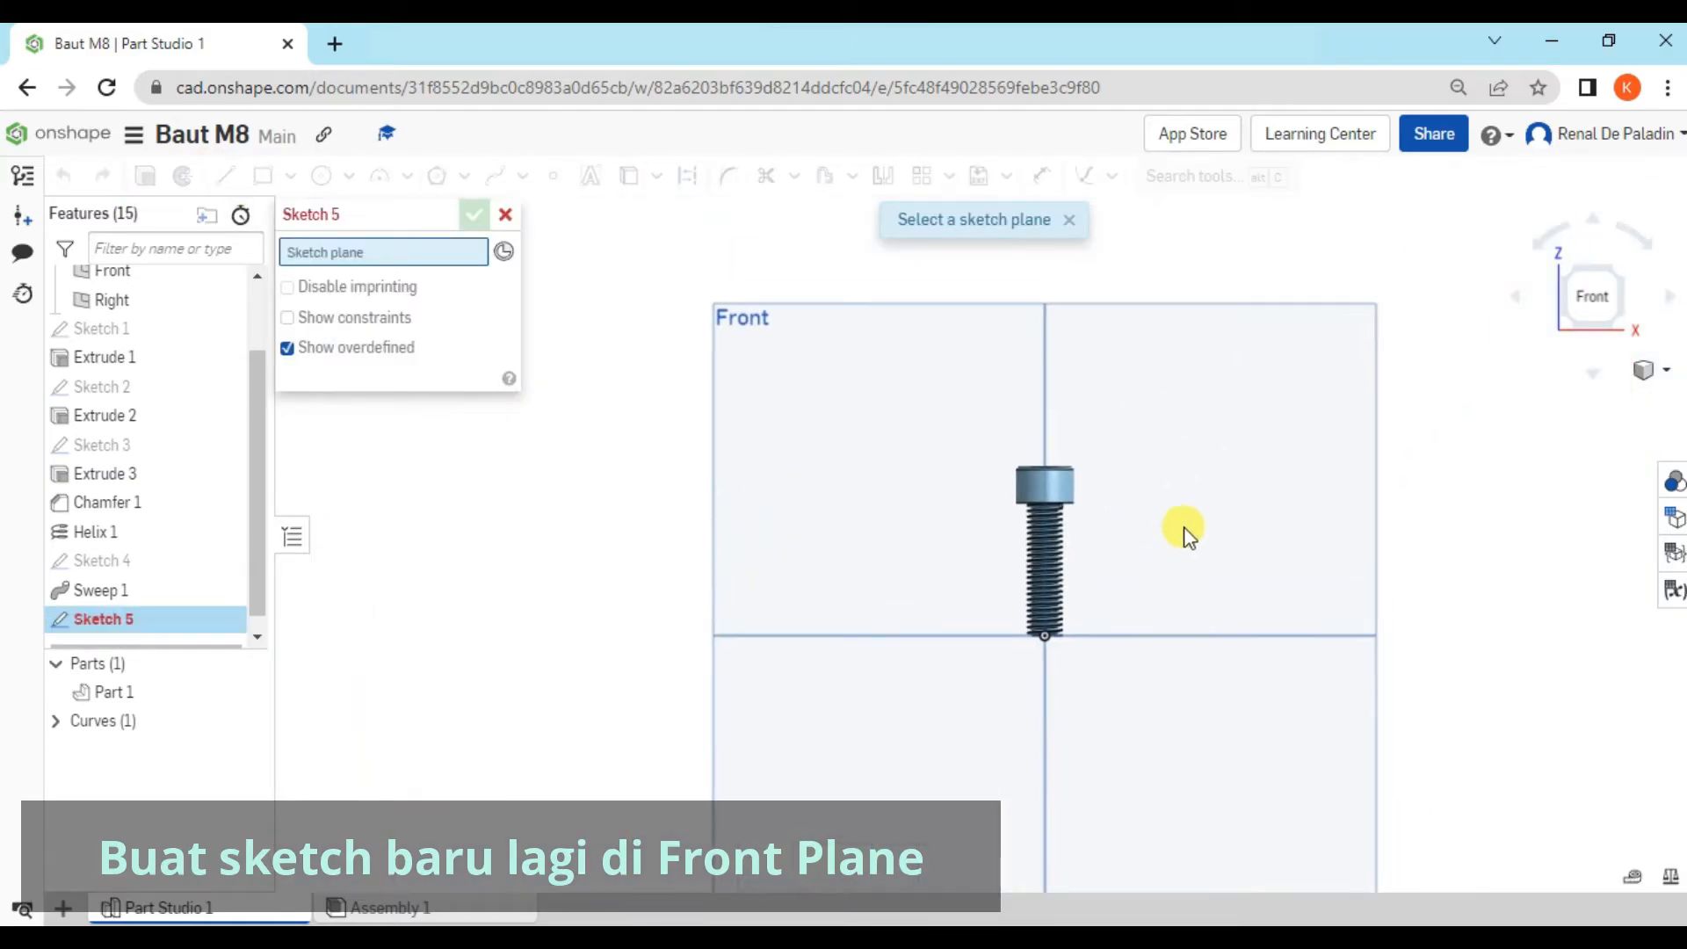
left_click(869, 388)
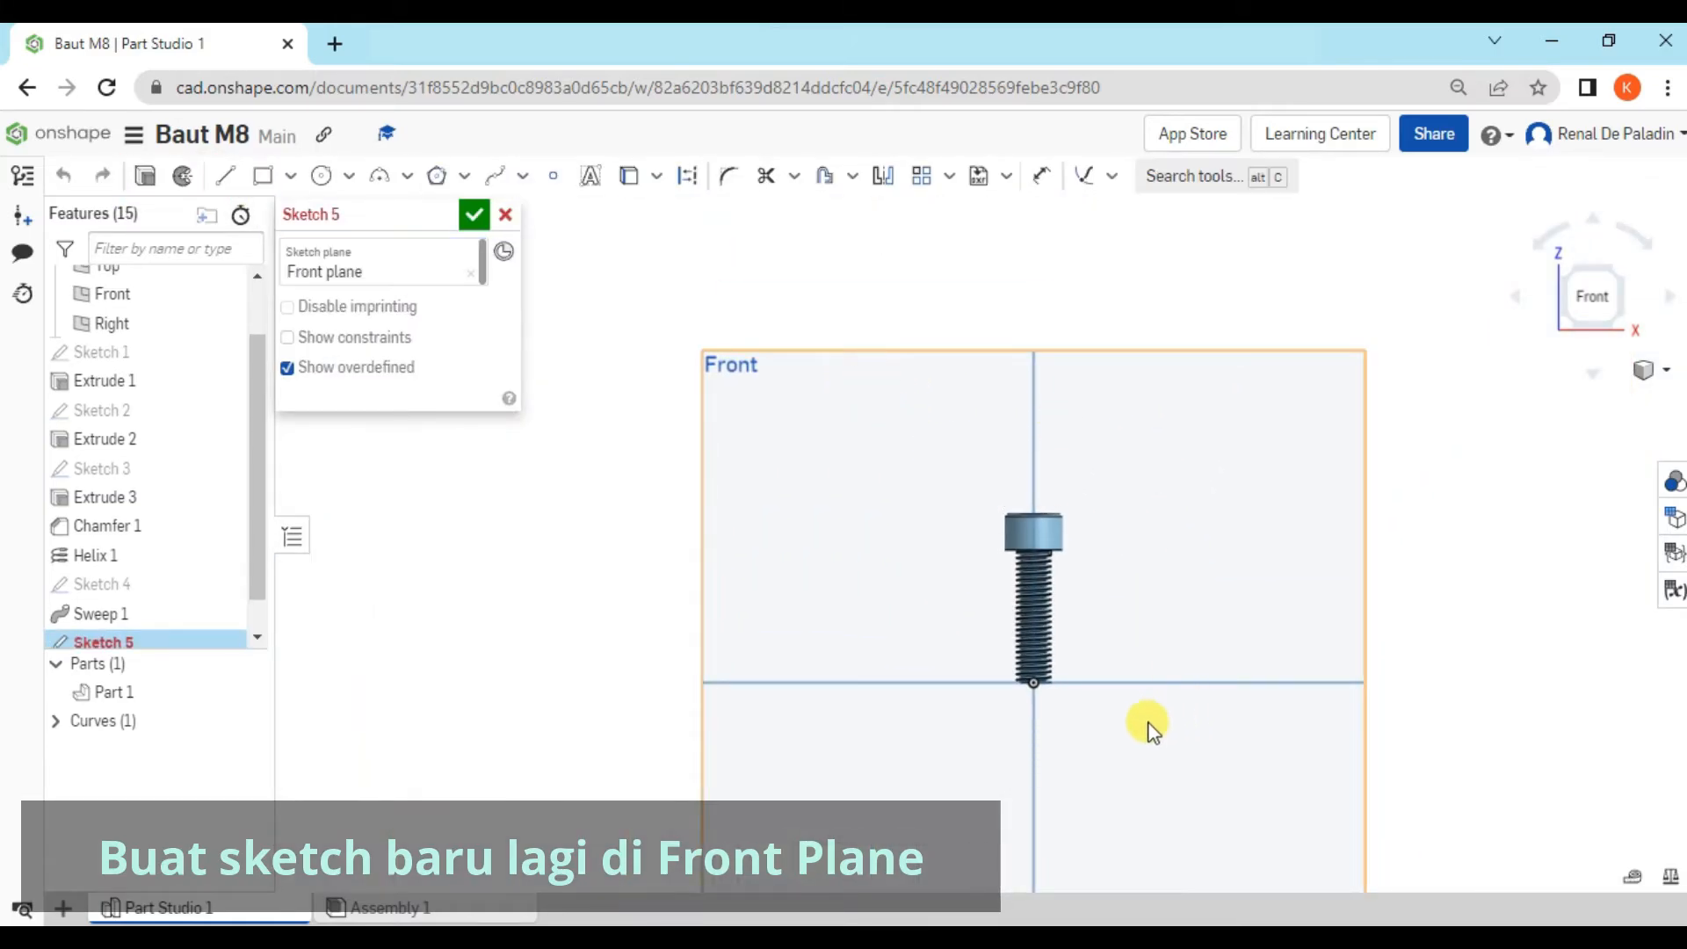
scroll(1028, 567, "up", 6)
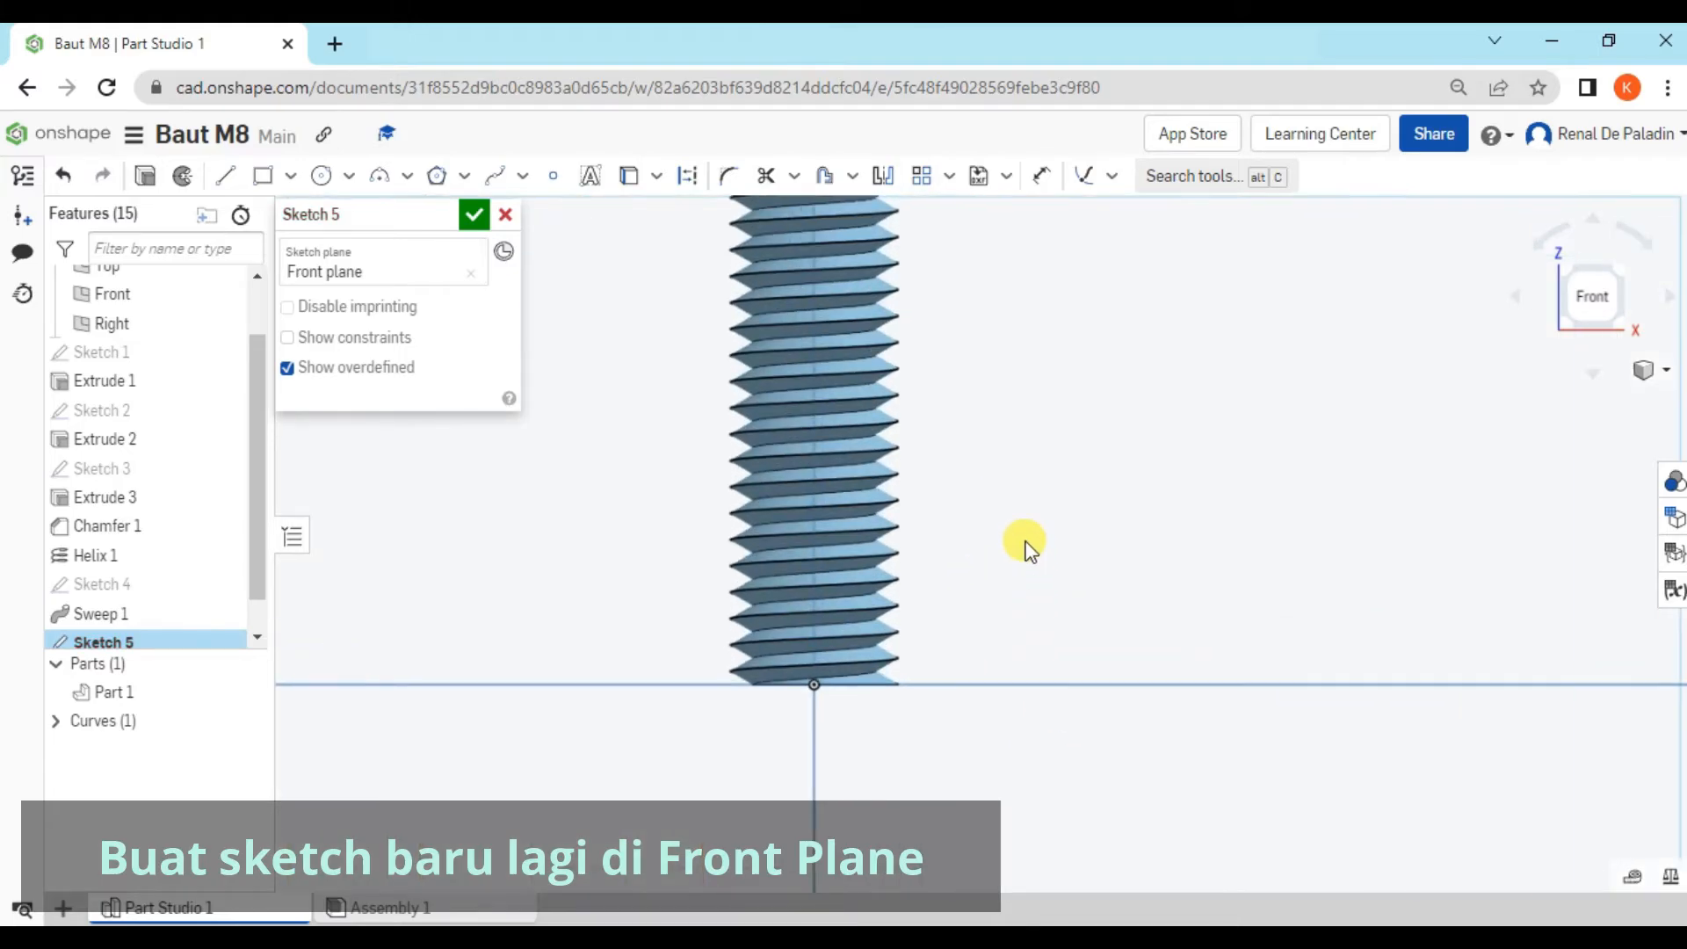
Sketch a right triangle about 2.27 mm tall and 1.84 mm wide beside the shank's lower end, its base on the horizontal axis
middle_click_drag(1028, 545, 1018, 434)
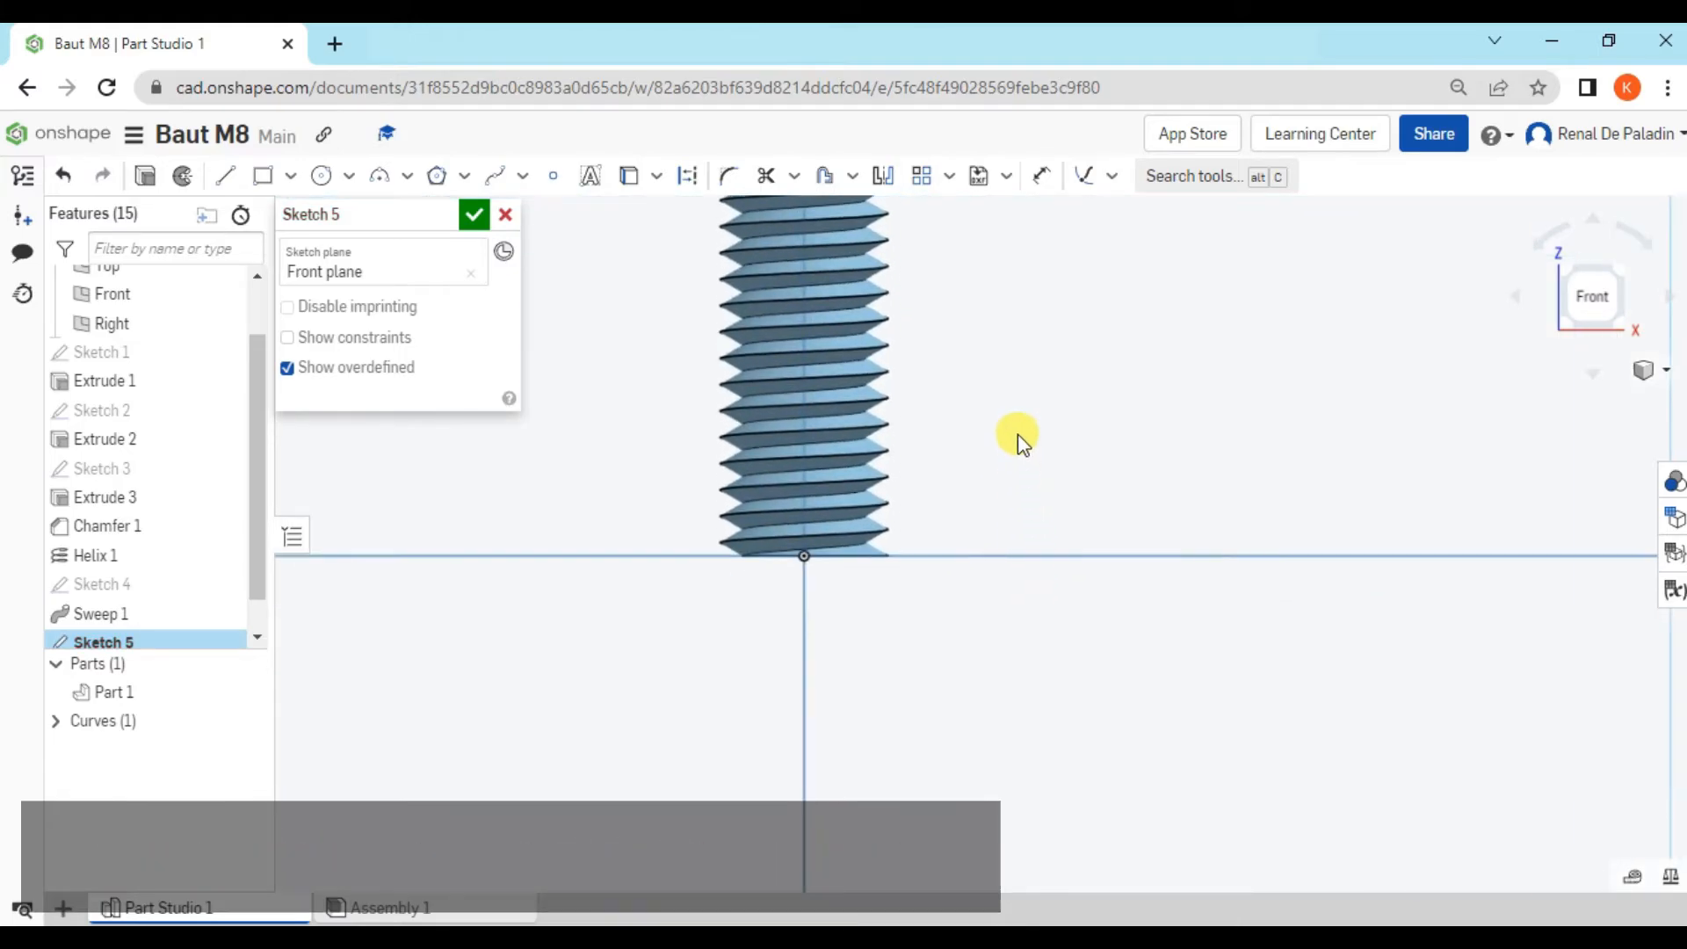
left_click(234, 179)
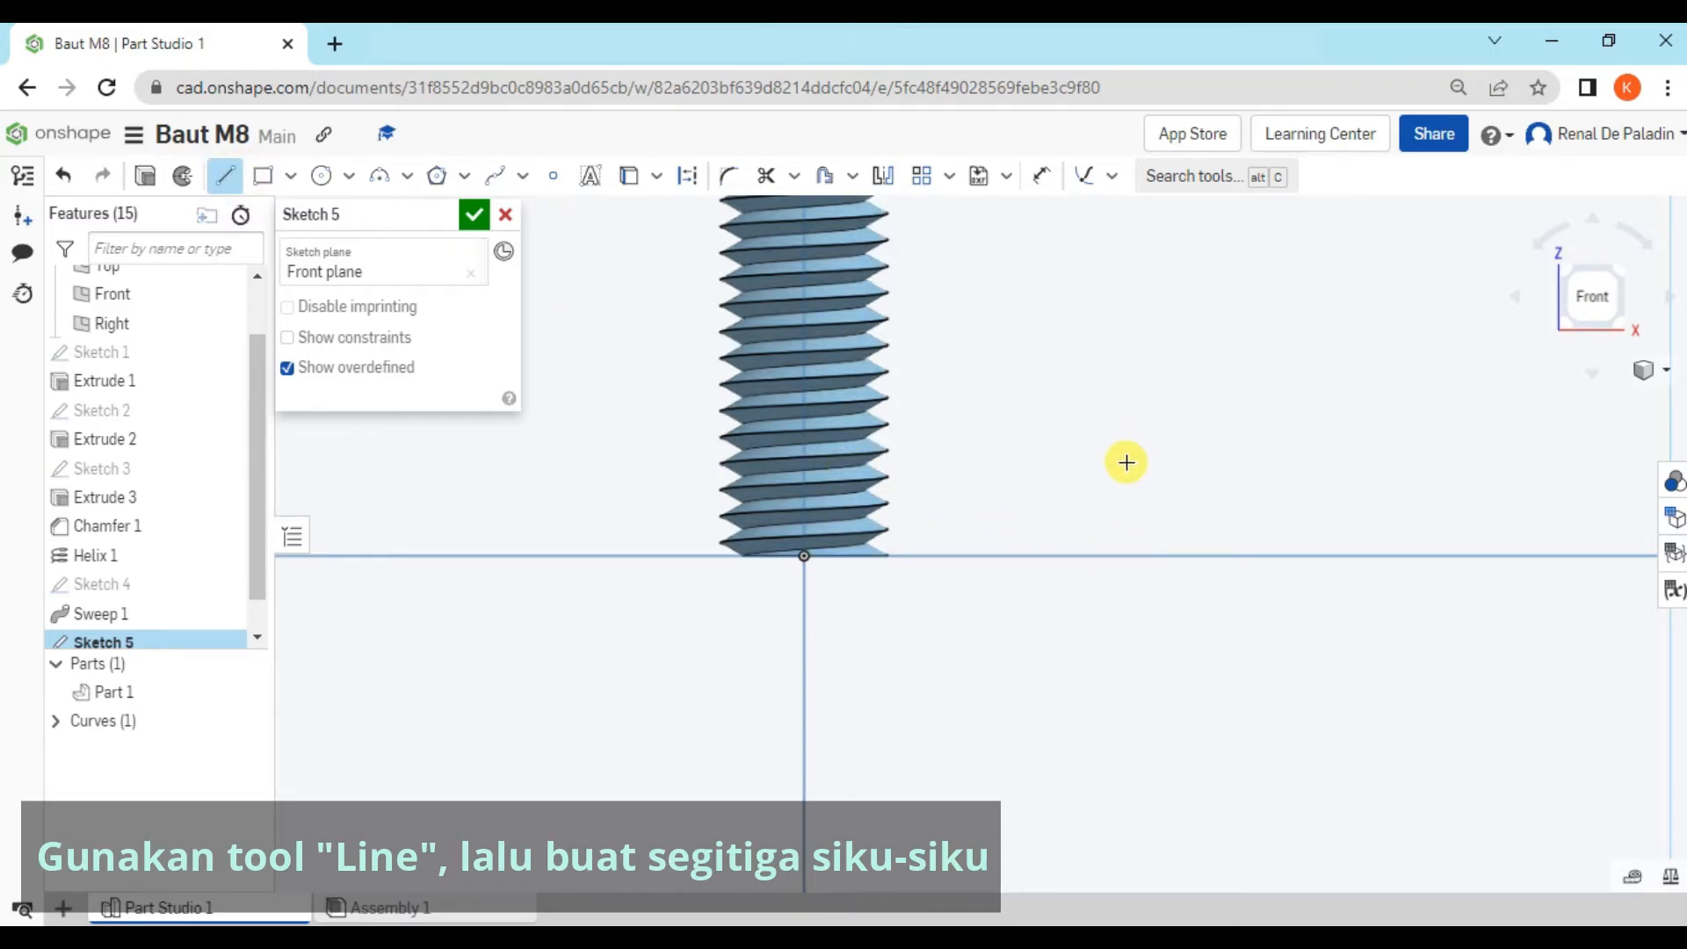
scroll(1084, 522, "down", 2)
left_click(1083, 503)
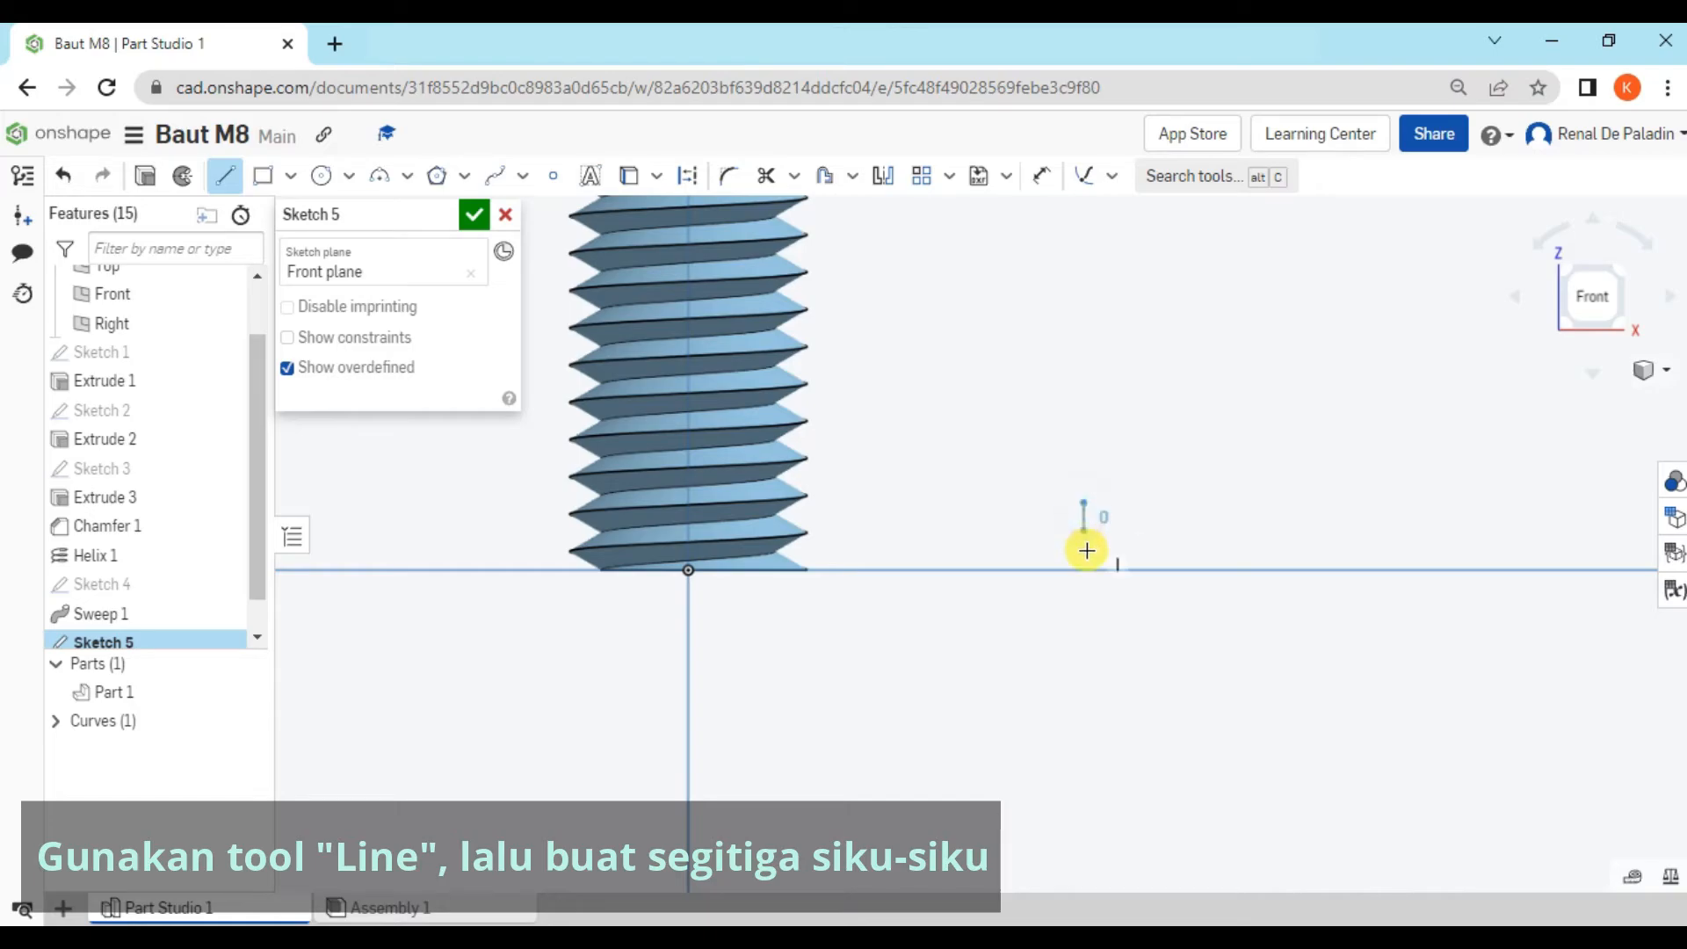
left_click(1082, 571)
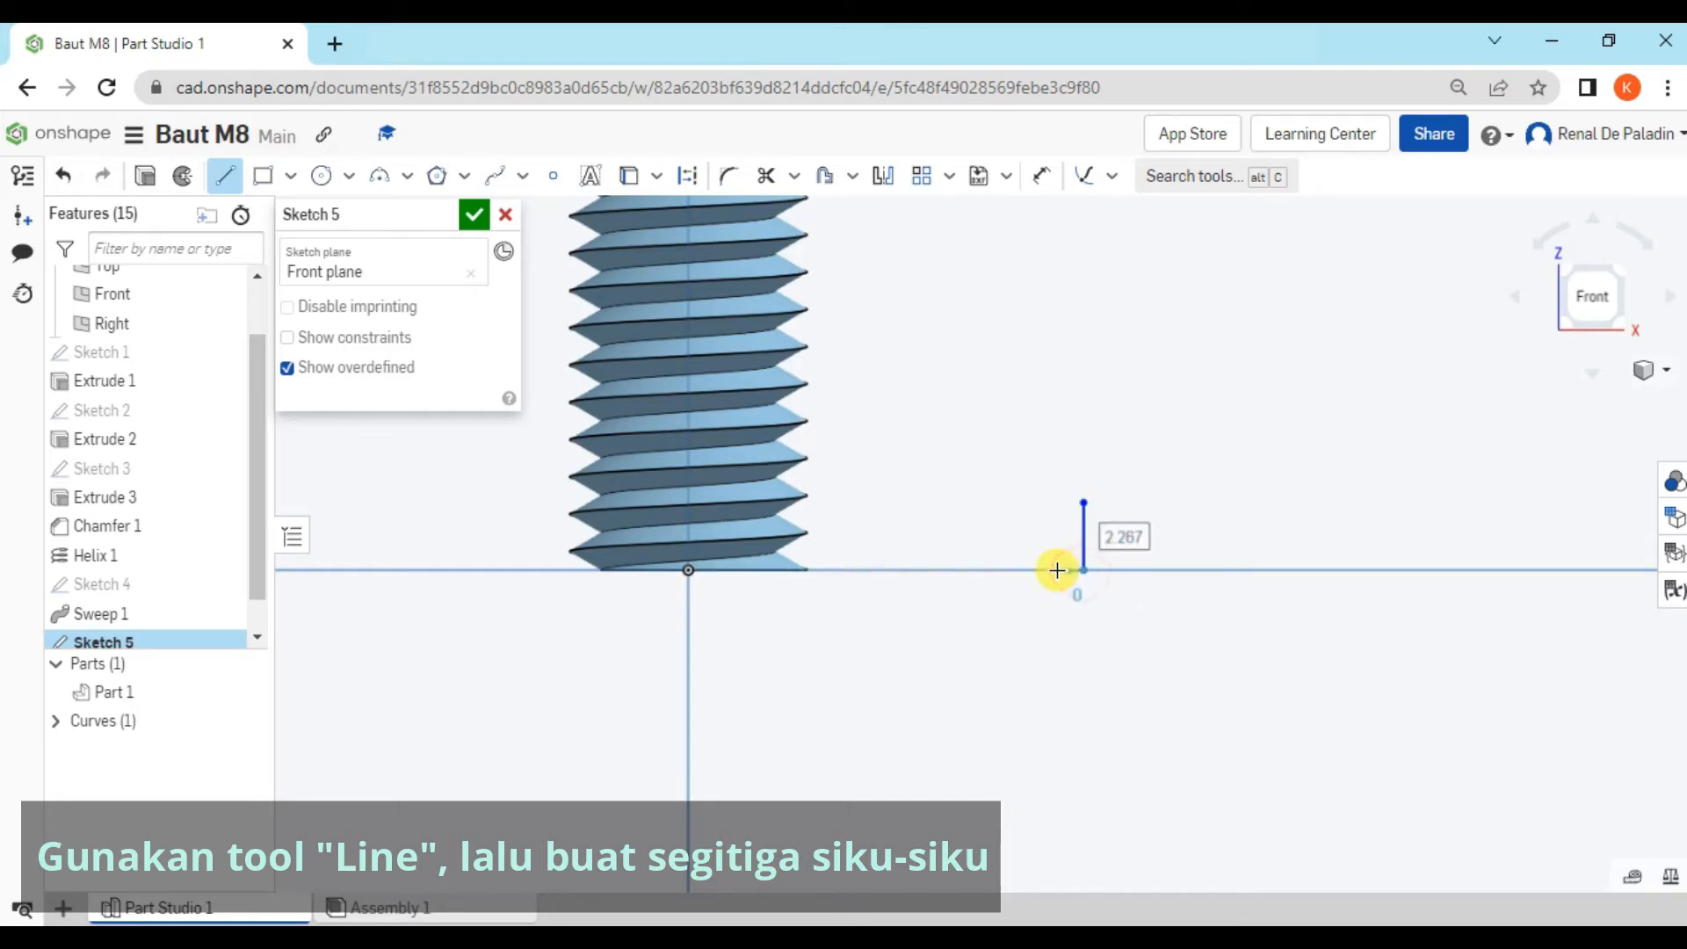
left_click(1028, 570)
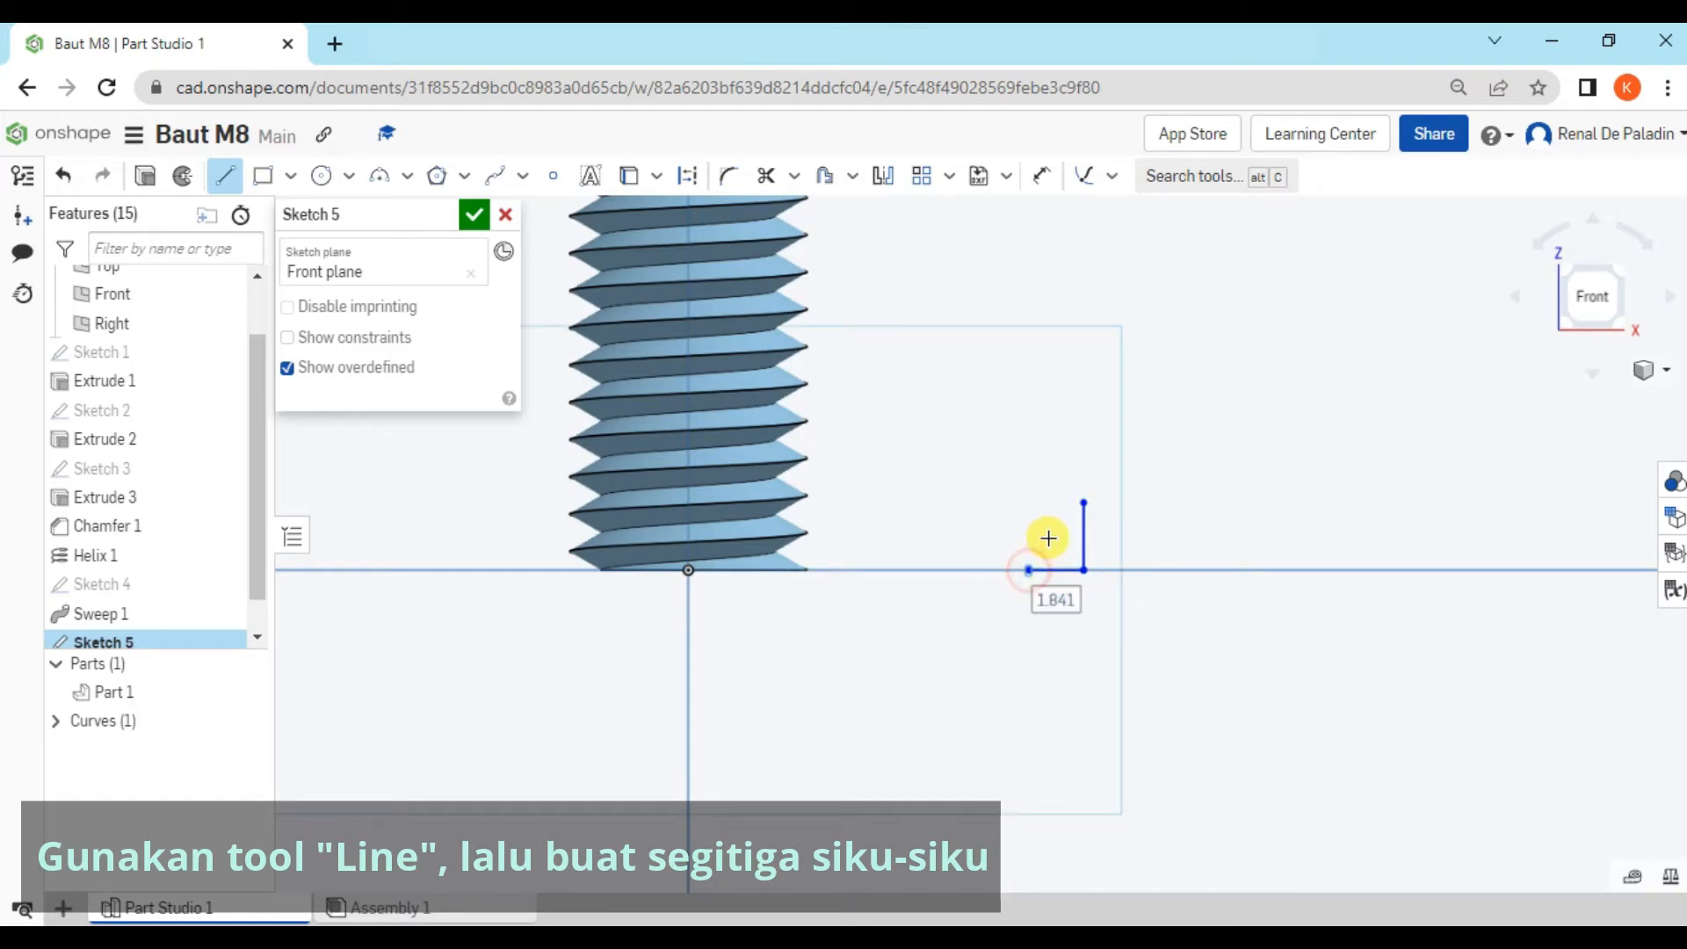
left_click(1082, 502)
key("Escape")
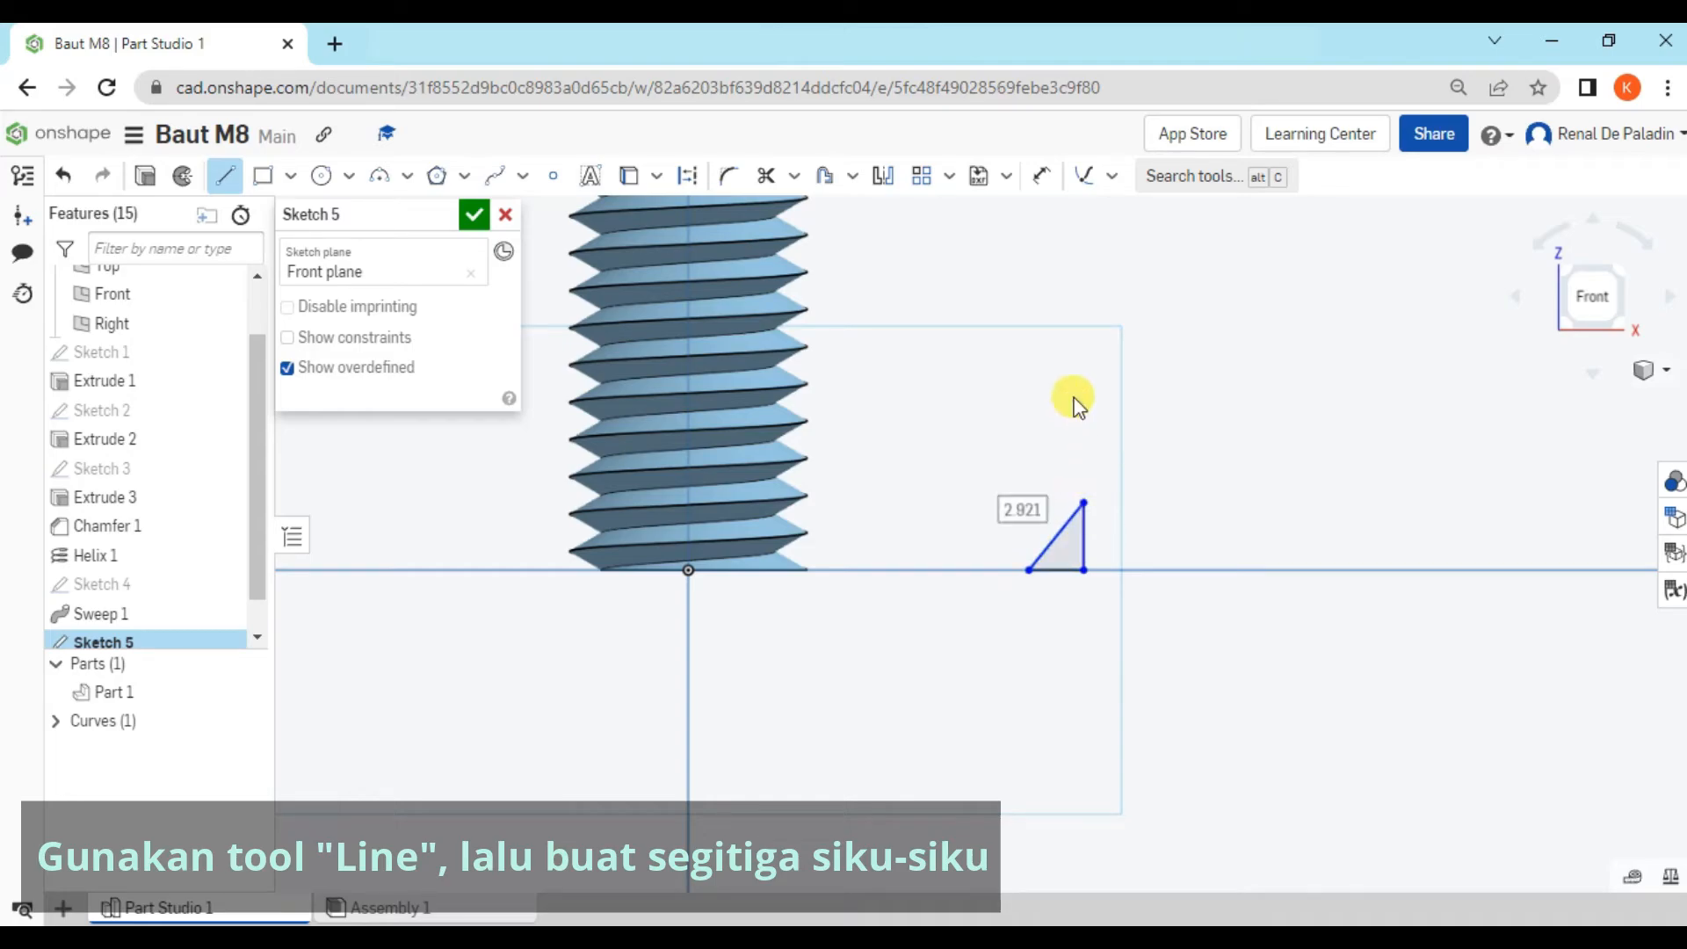
Dimension the triangle's vertical leg to 1.24 mm
left_click(1035, 183)
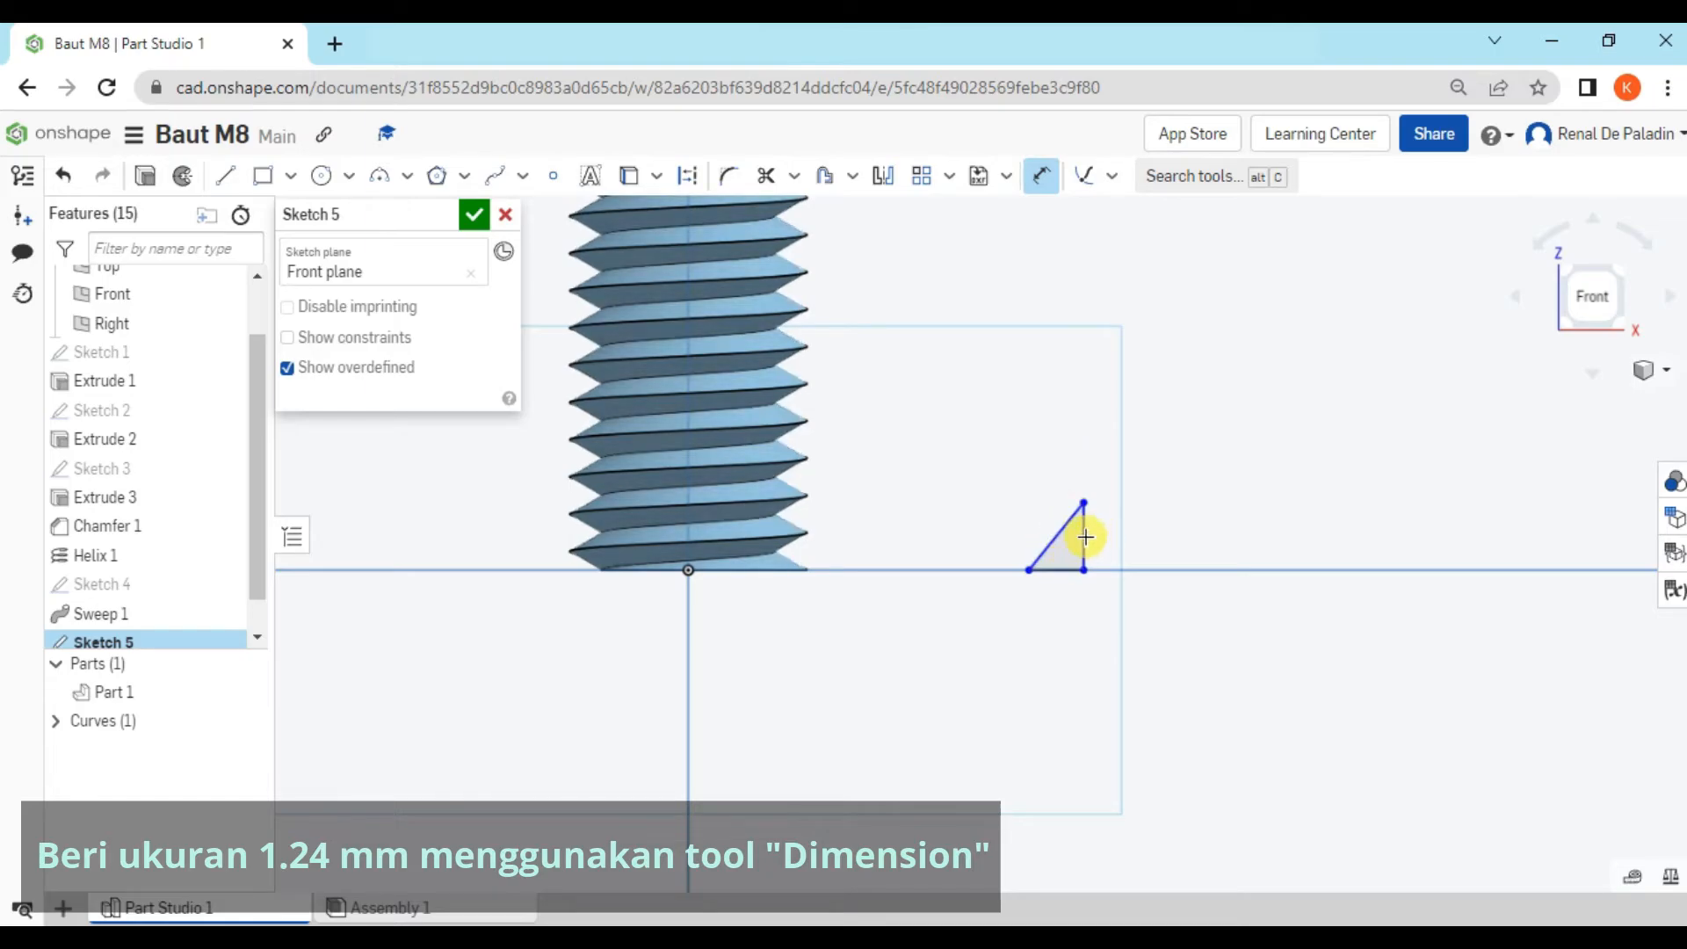
left_click(1163, 537)
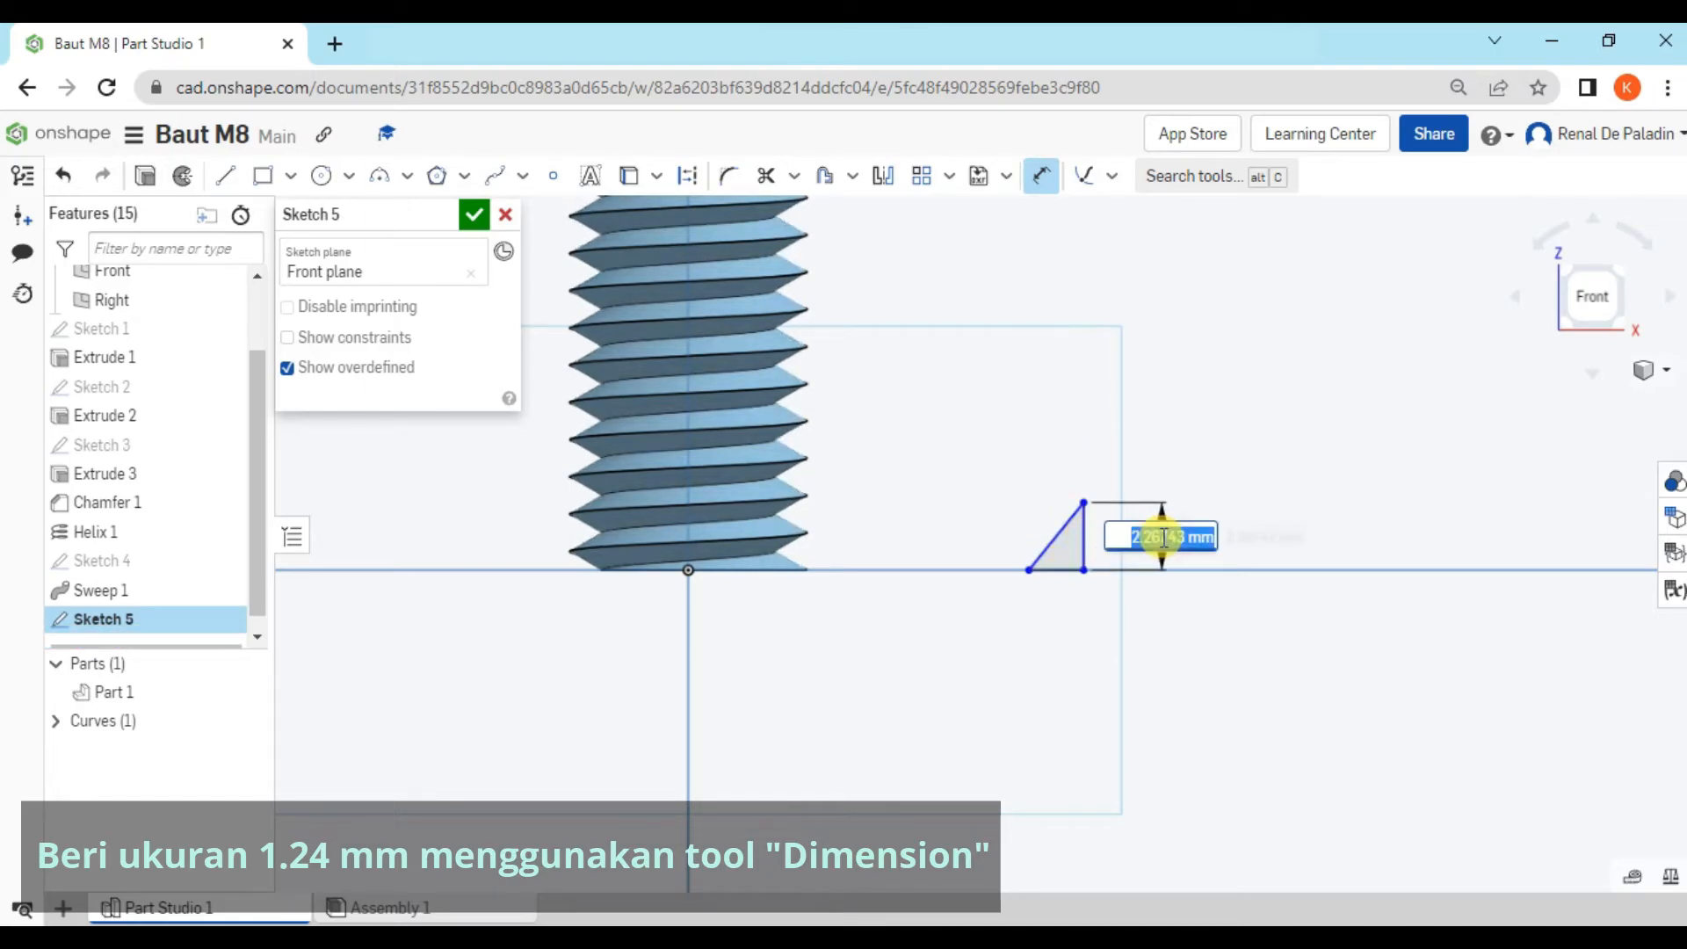
type("1")
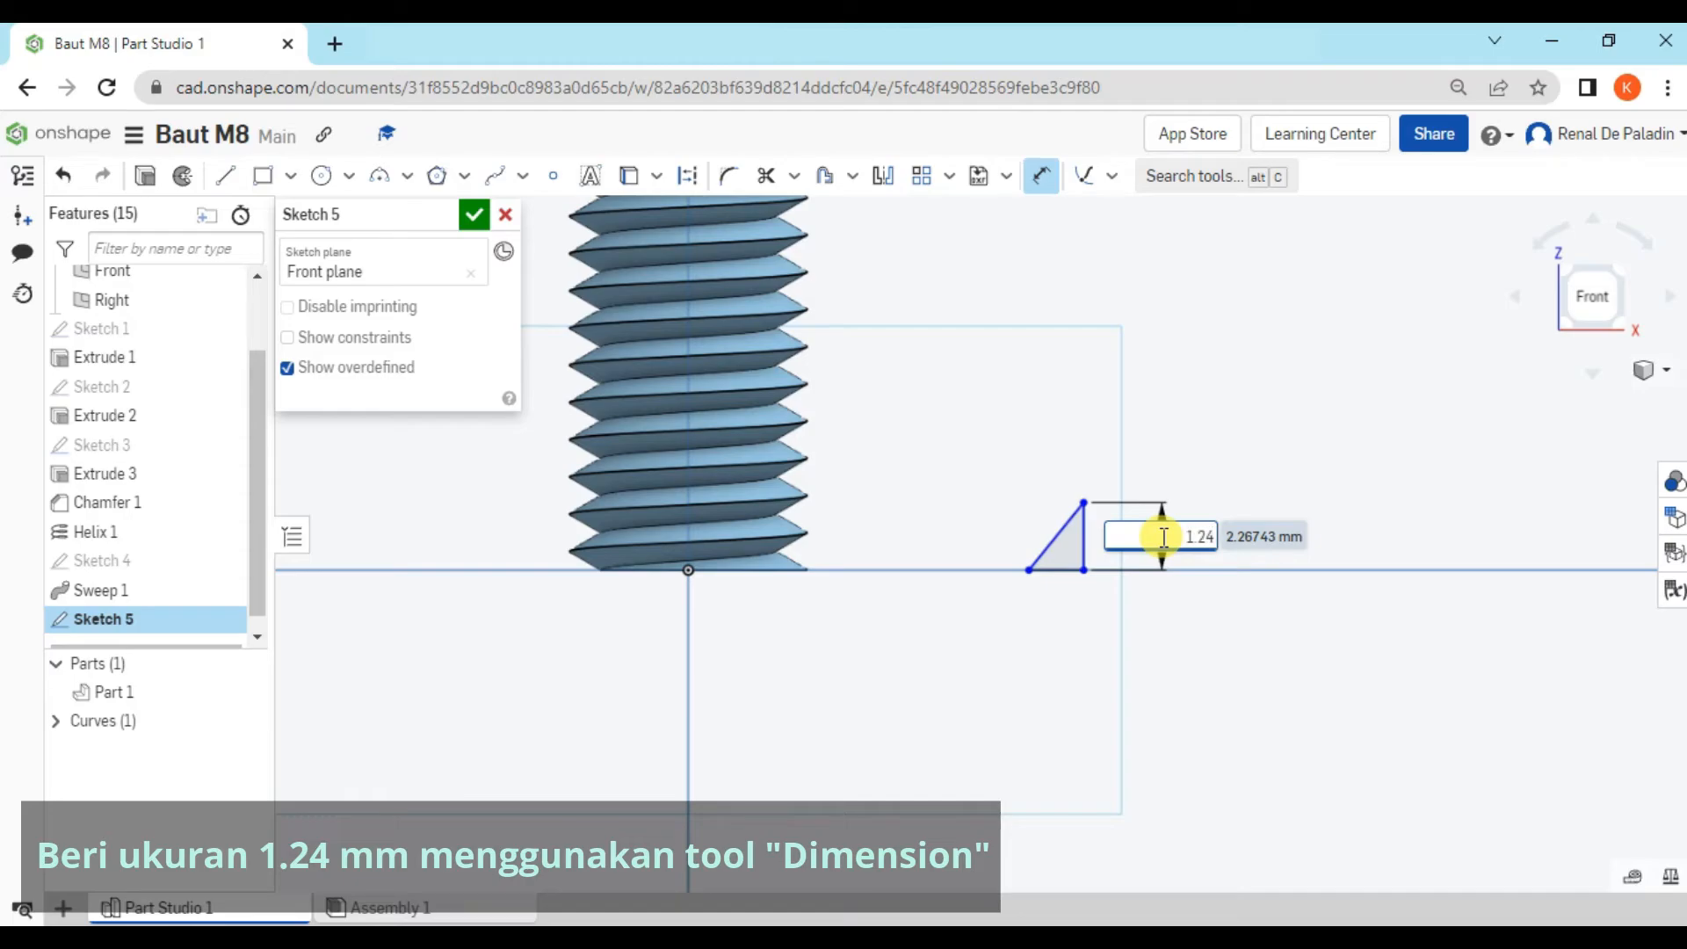
type(".24")
key("Return")
Constrain the triangle's vertical leg and horizontal base with an Equal constraint
scroll(915, 474, "up", 3)
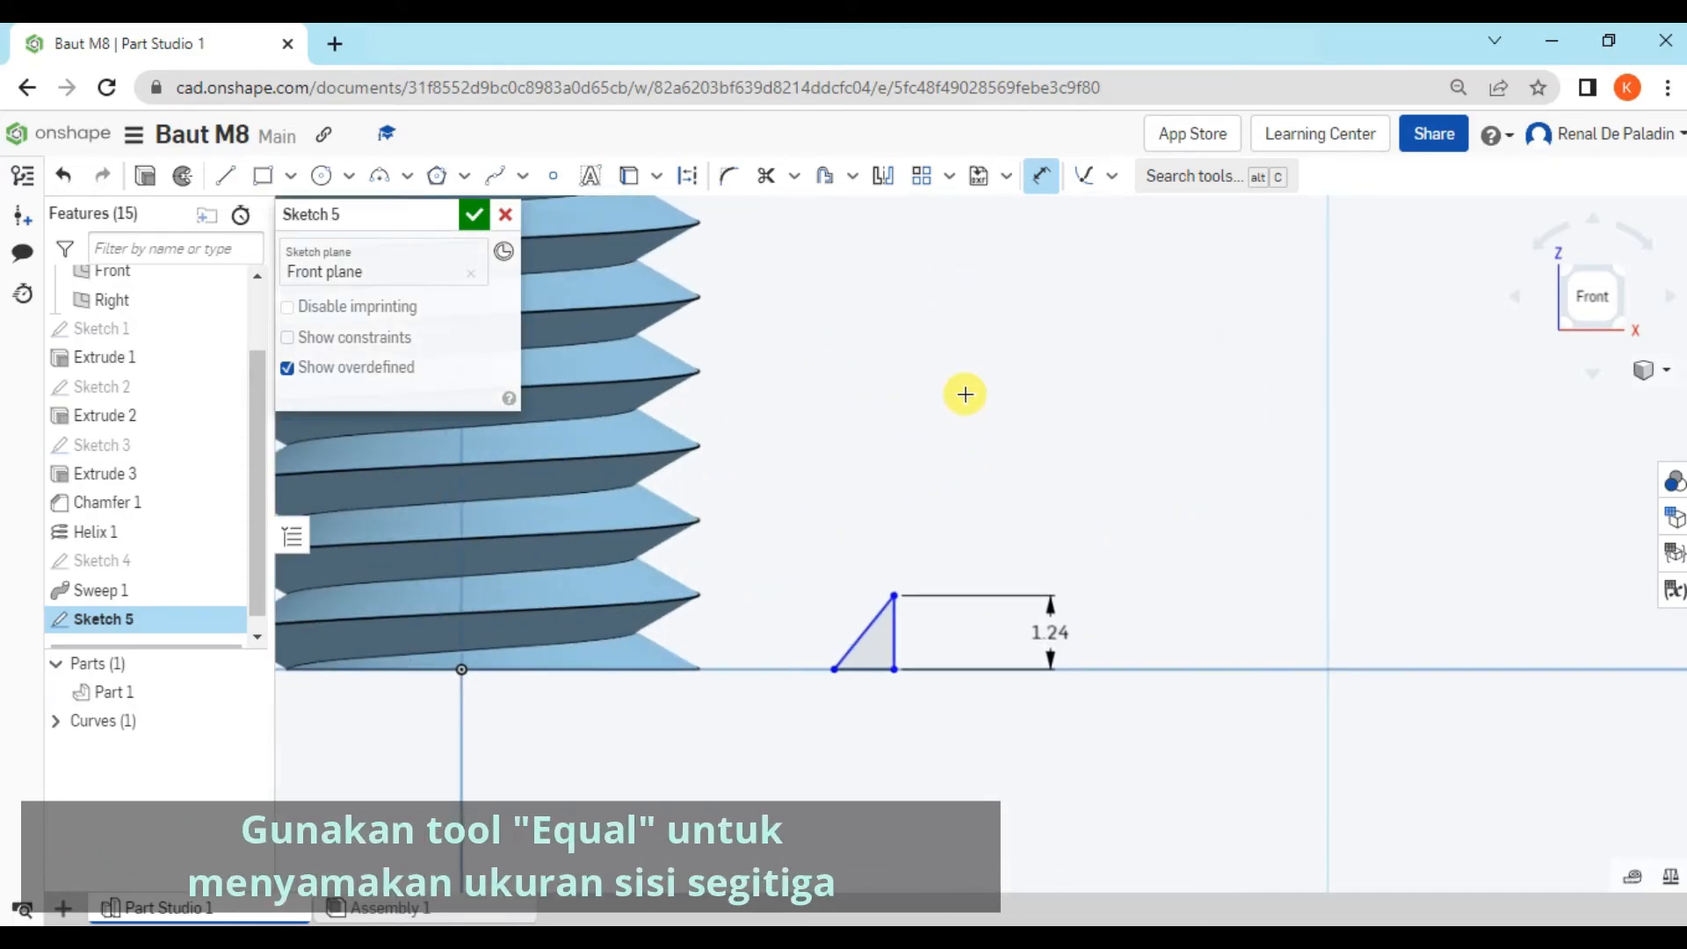
middle_click_drag(964, 393, 1066, 256)
left_click(1111, 175)
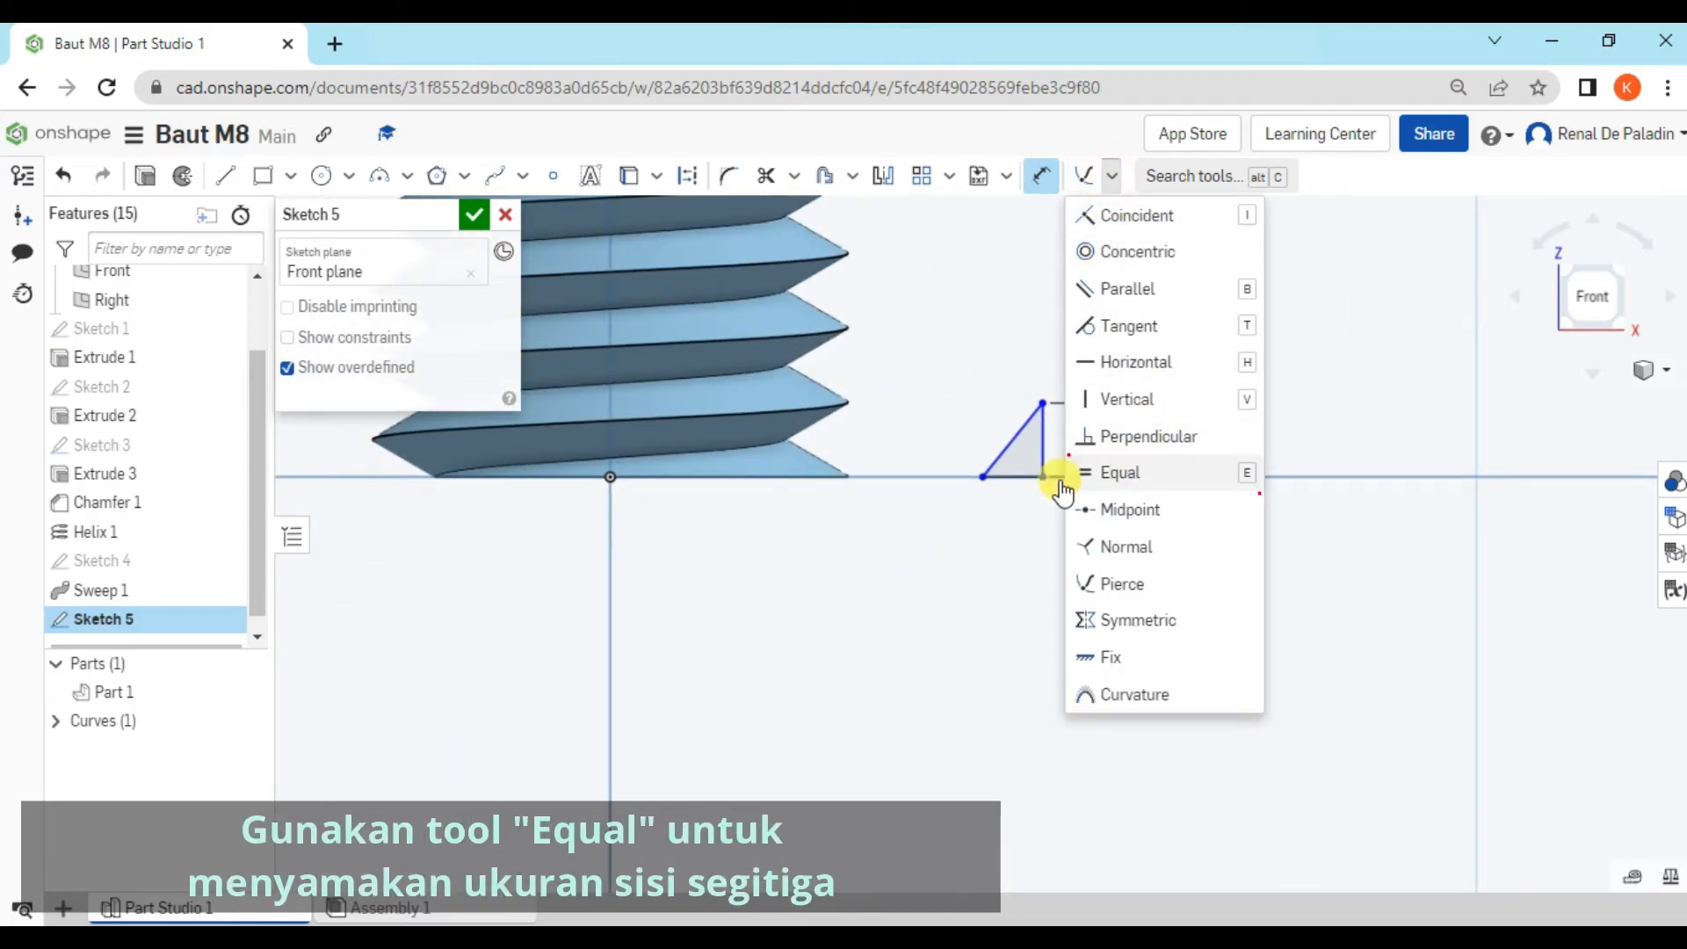
left_click(1201, 479)
left_click(1041, 451)
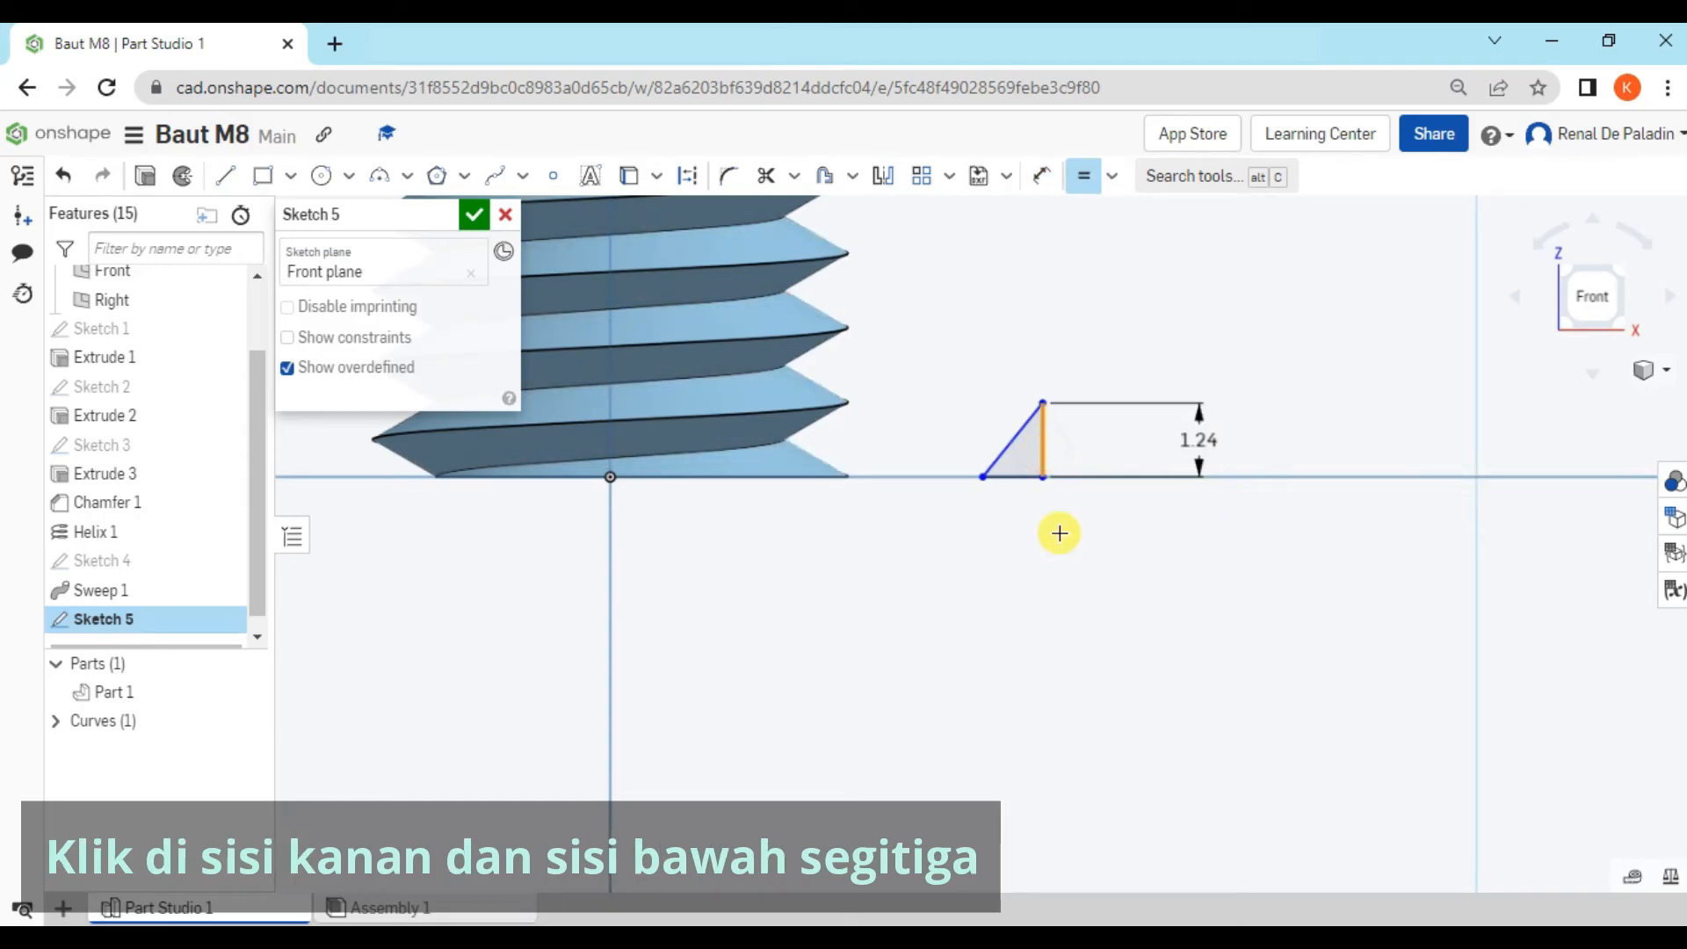
left_click(1011, 480)
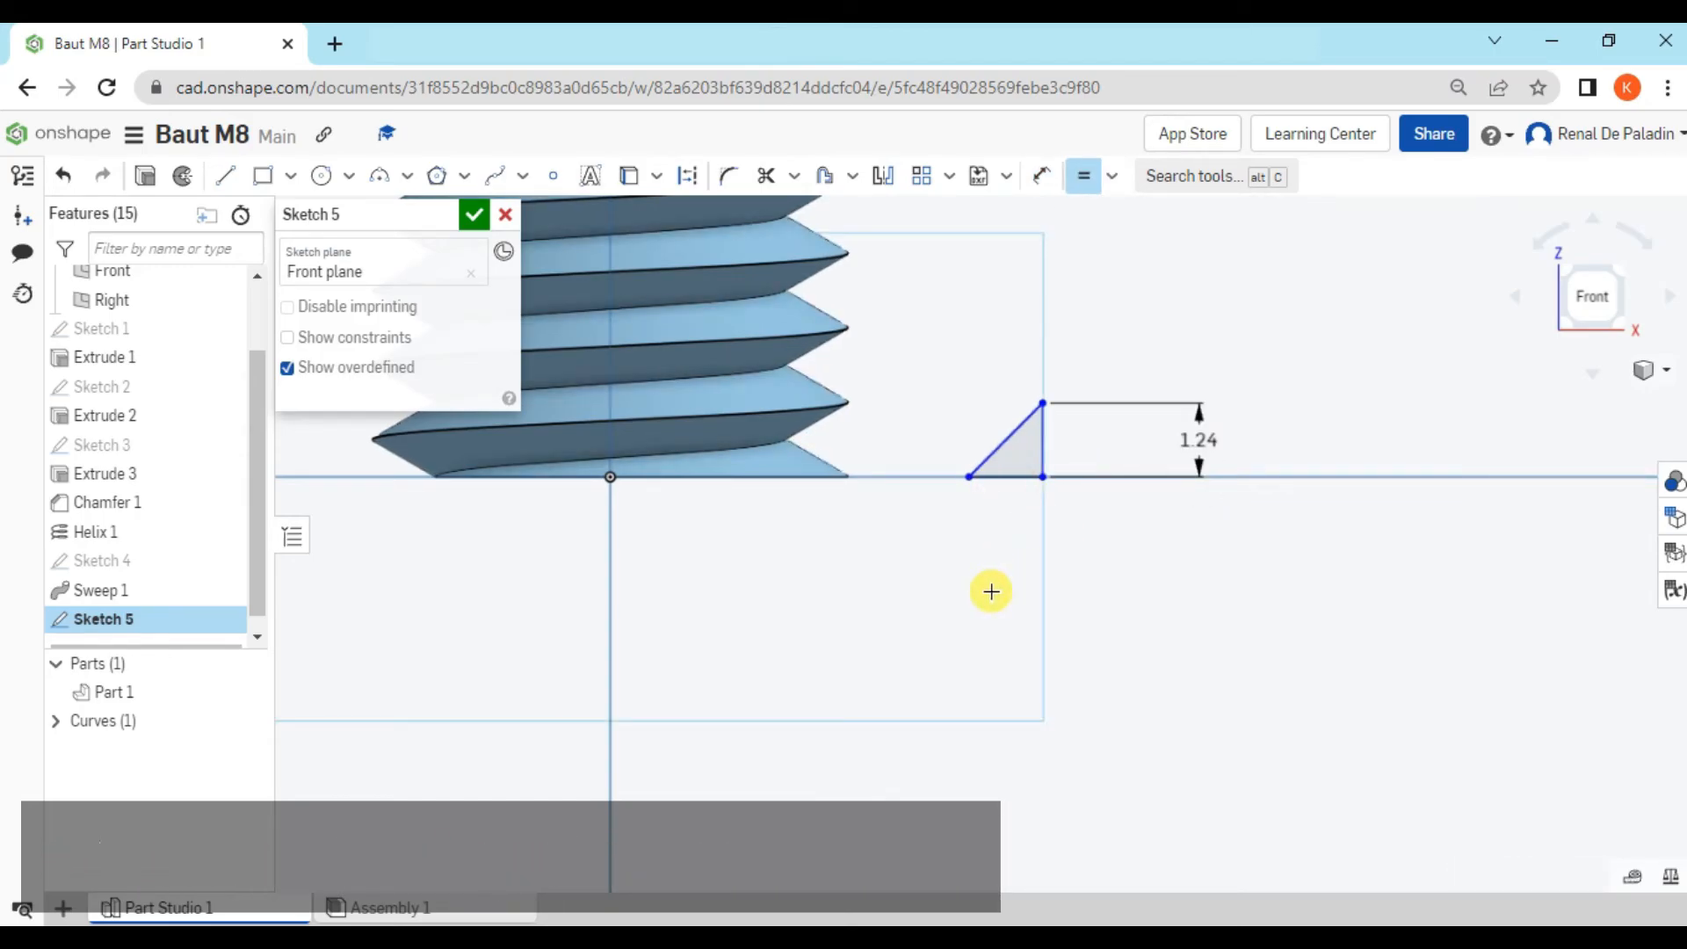
Make the triangle's right-angle corner coincident with the outer end of the thread at the shank's bottom edge
middle_click_drag(985, 557, 1028, 569)
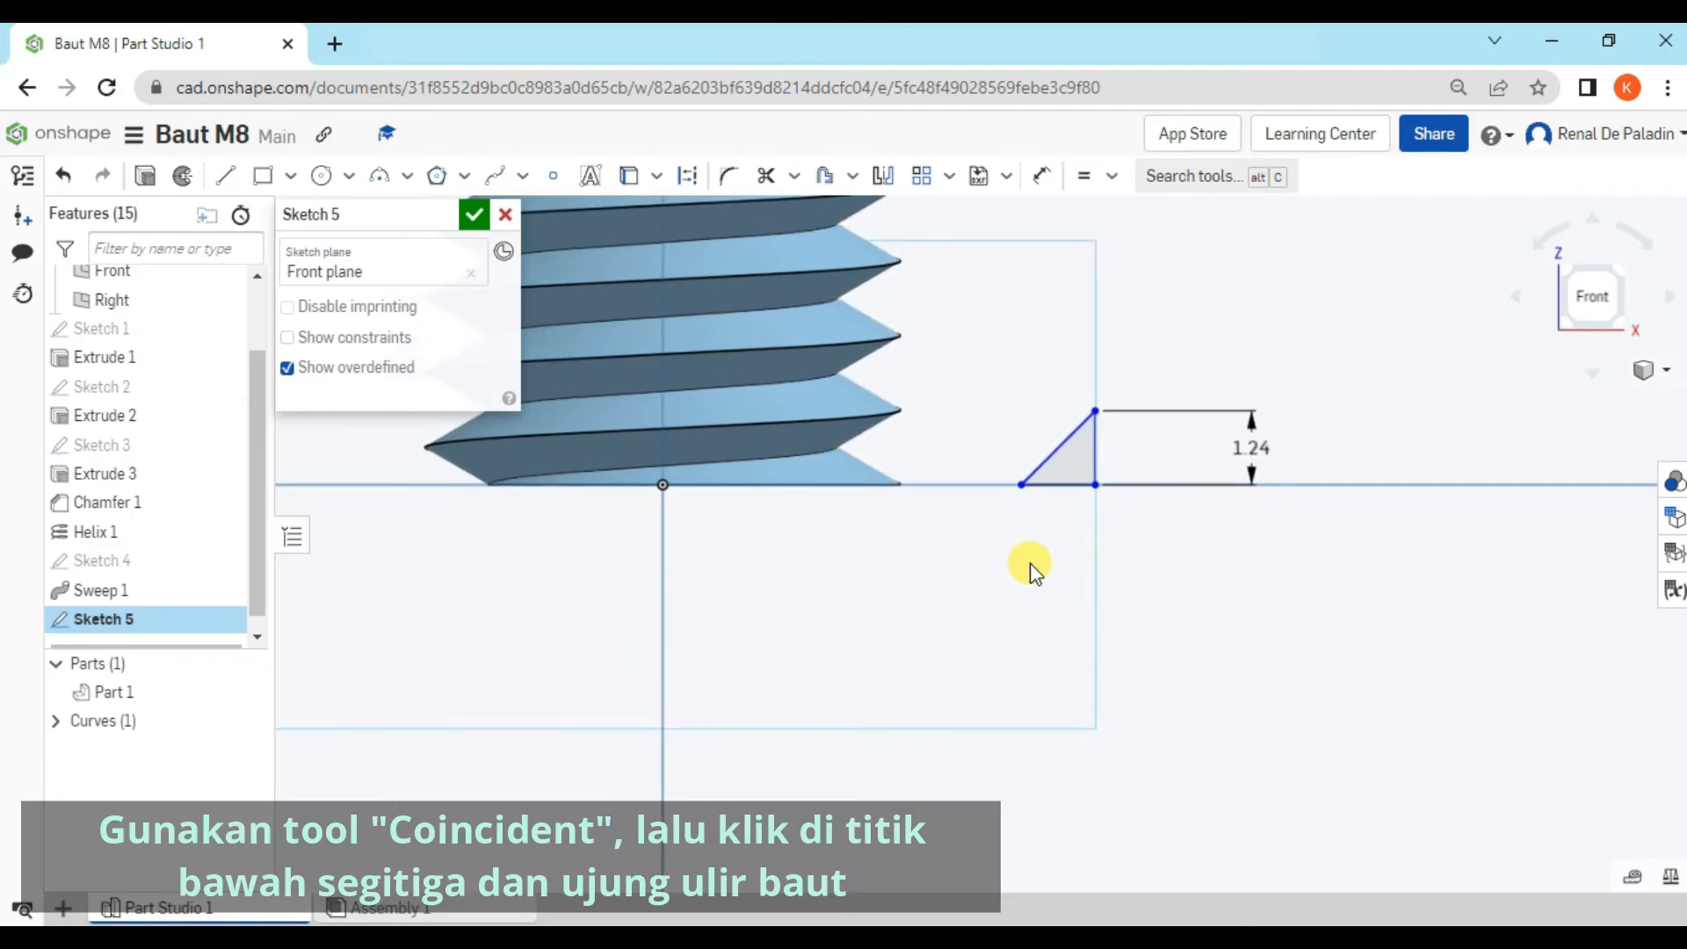
left_click(1116, 175)
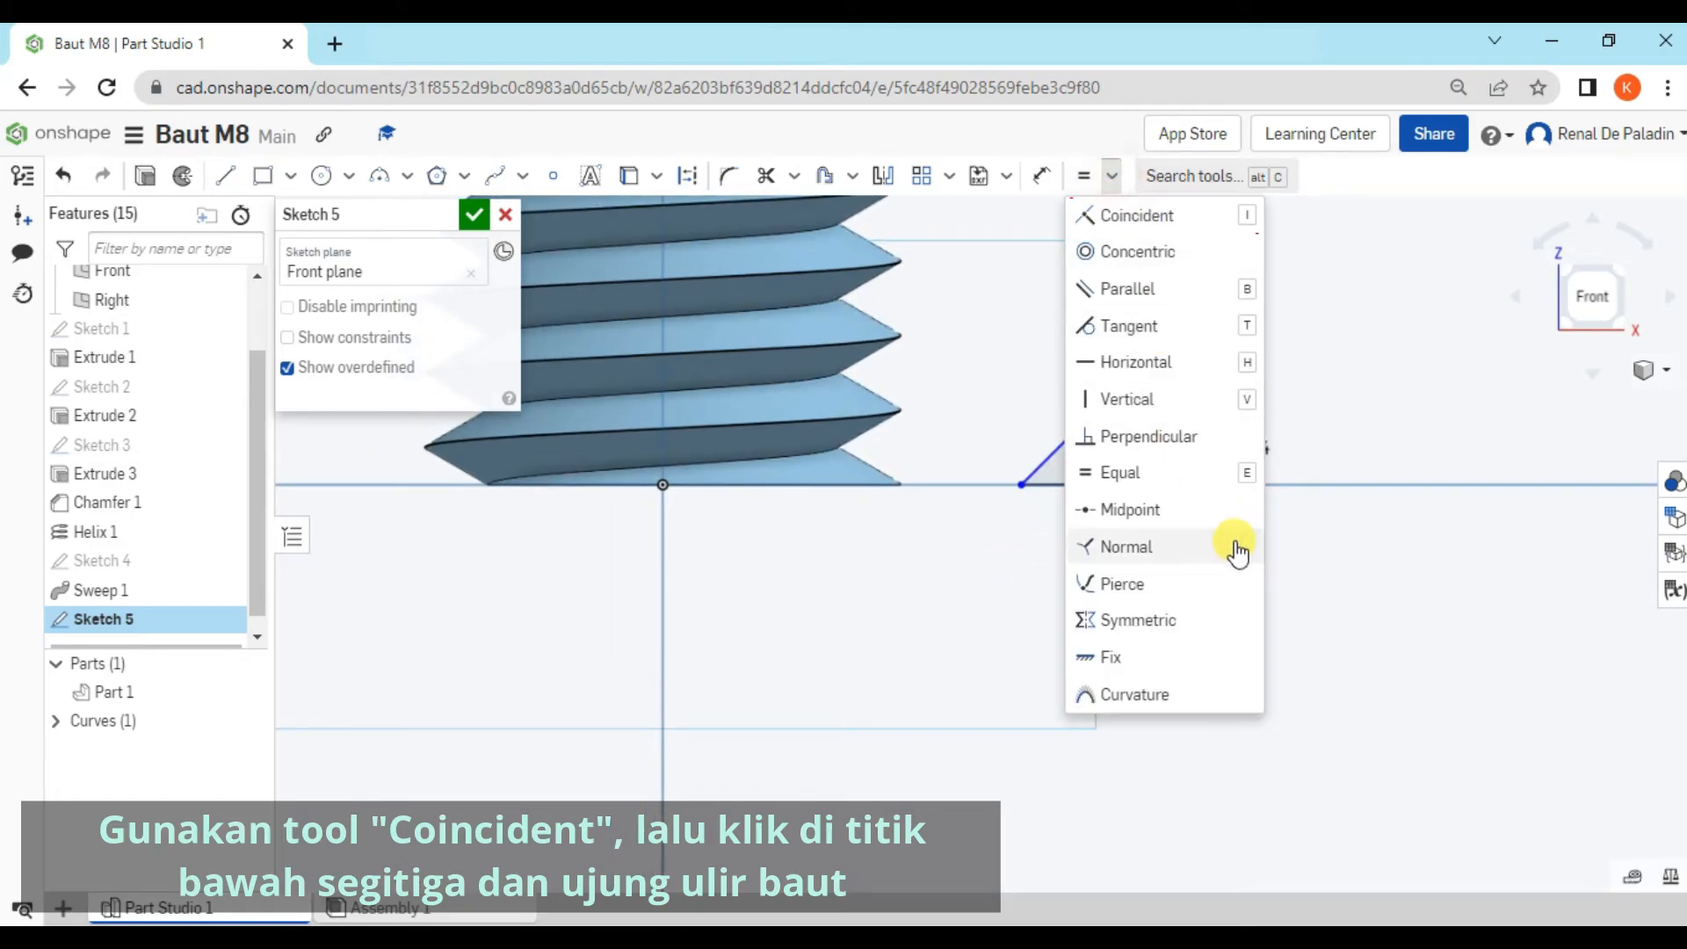
left_click(1206, 219)
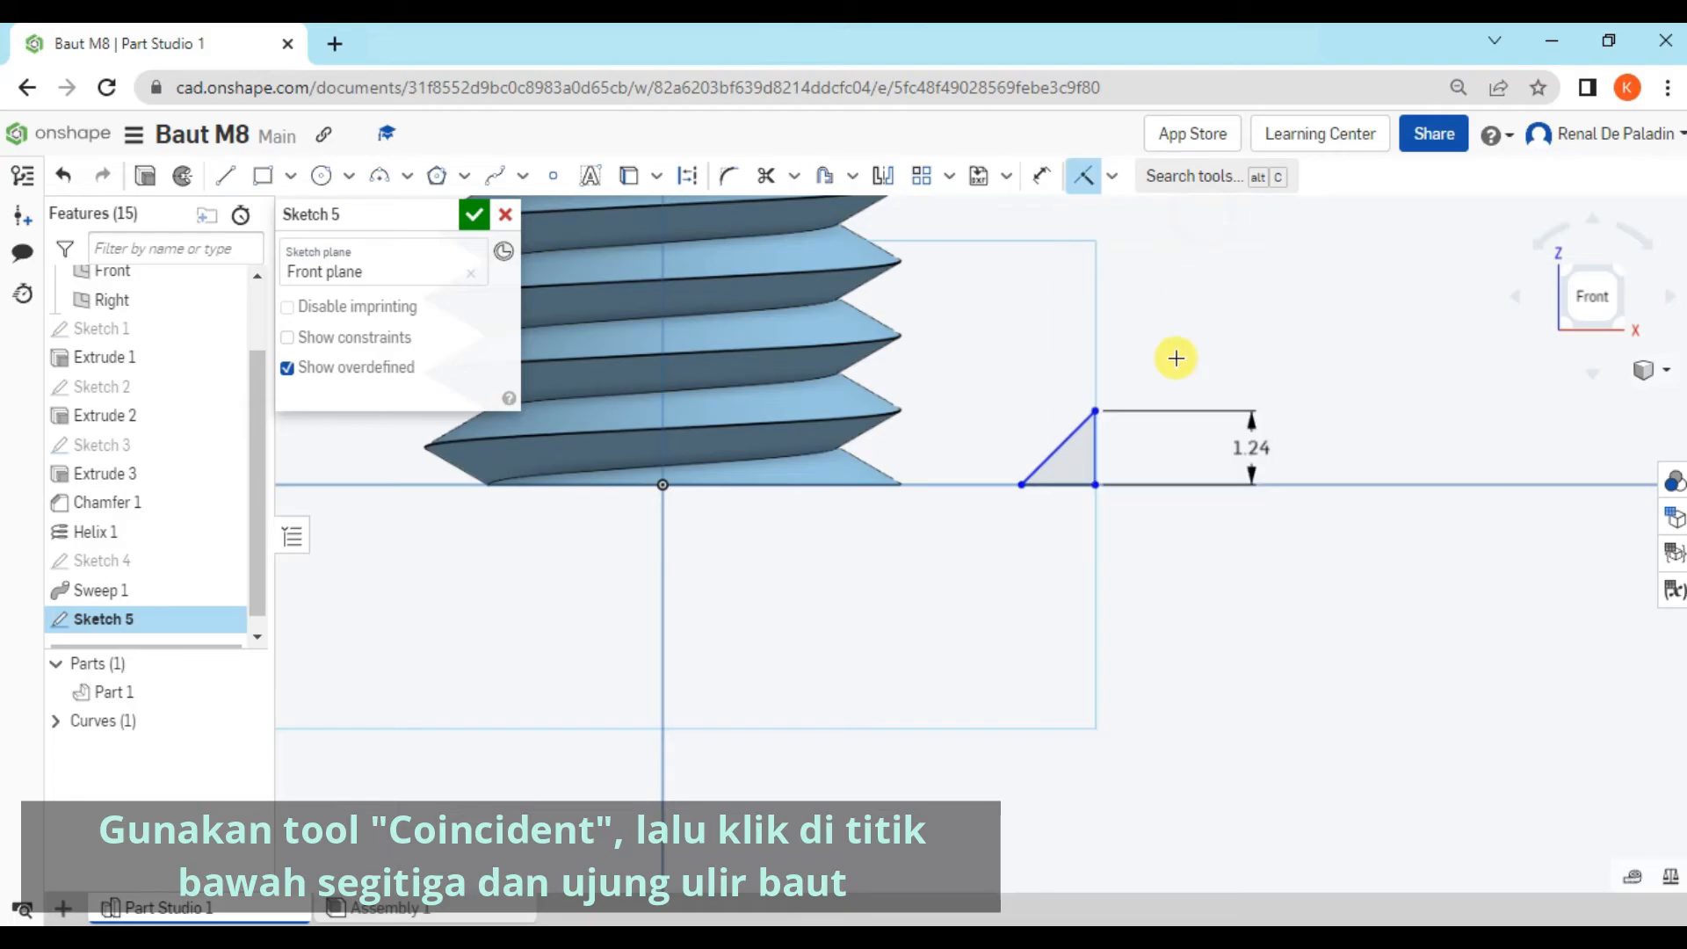
left_click(1094, 484)
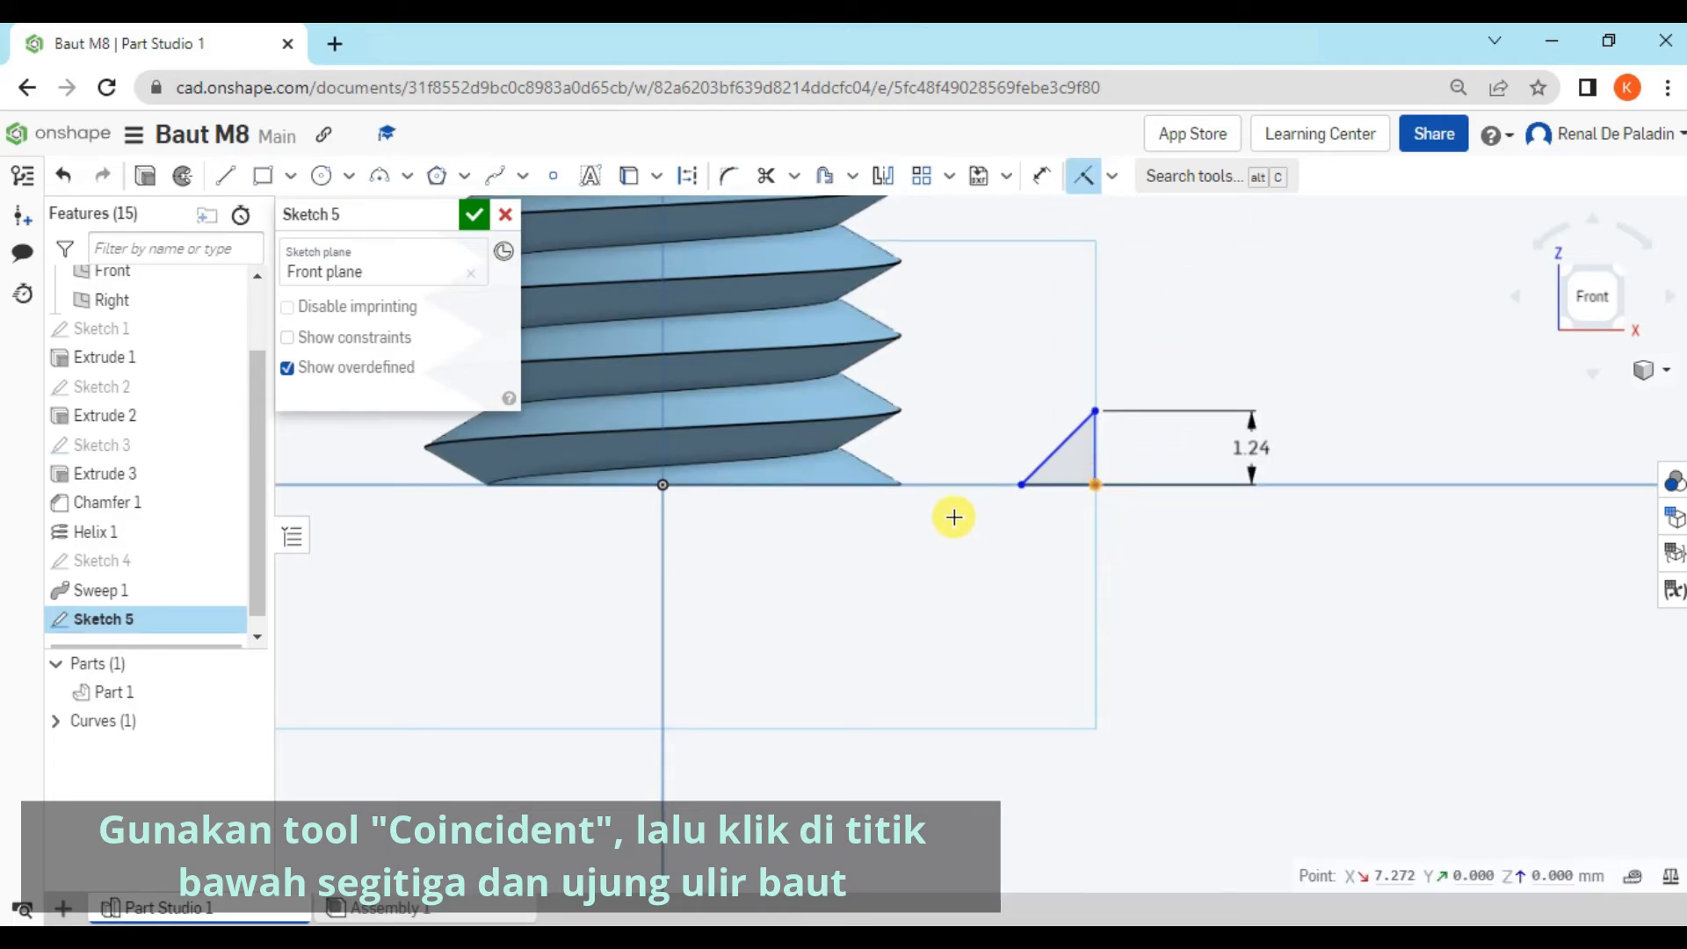
left_click(897, 483)
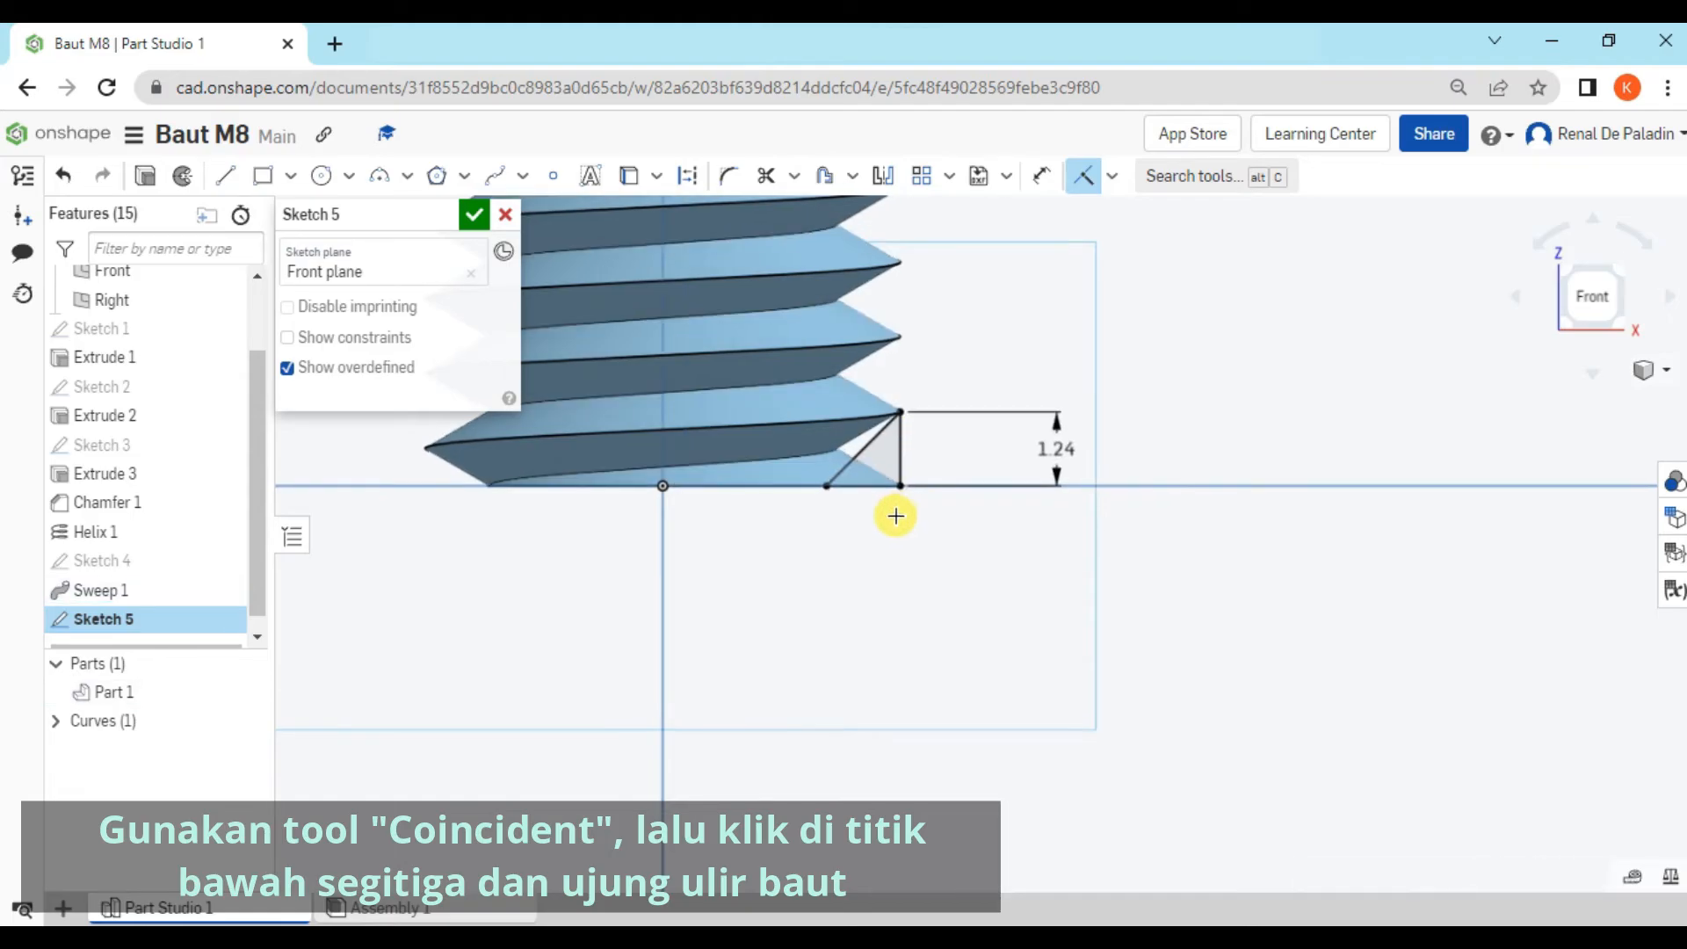
Draw a vertical construction line about 44.35 mm long on the bolt axis, extending slightly past both bolt ends, and finish the sketch
middle_click_drag(897, 515, 1104, 535)
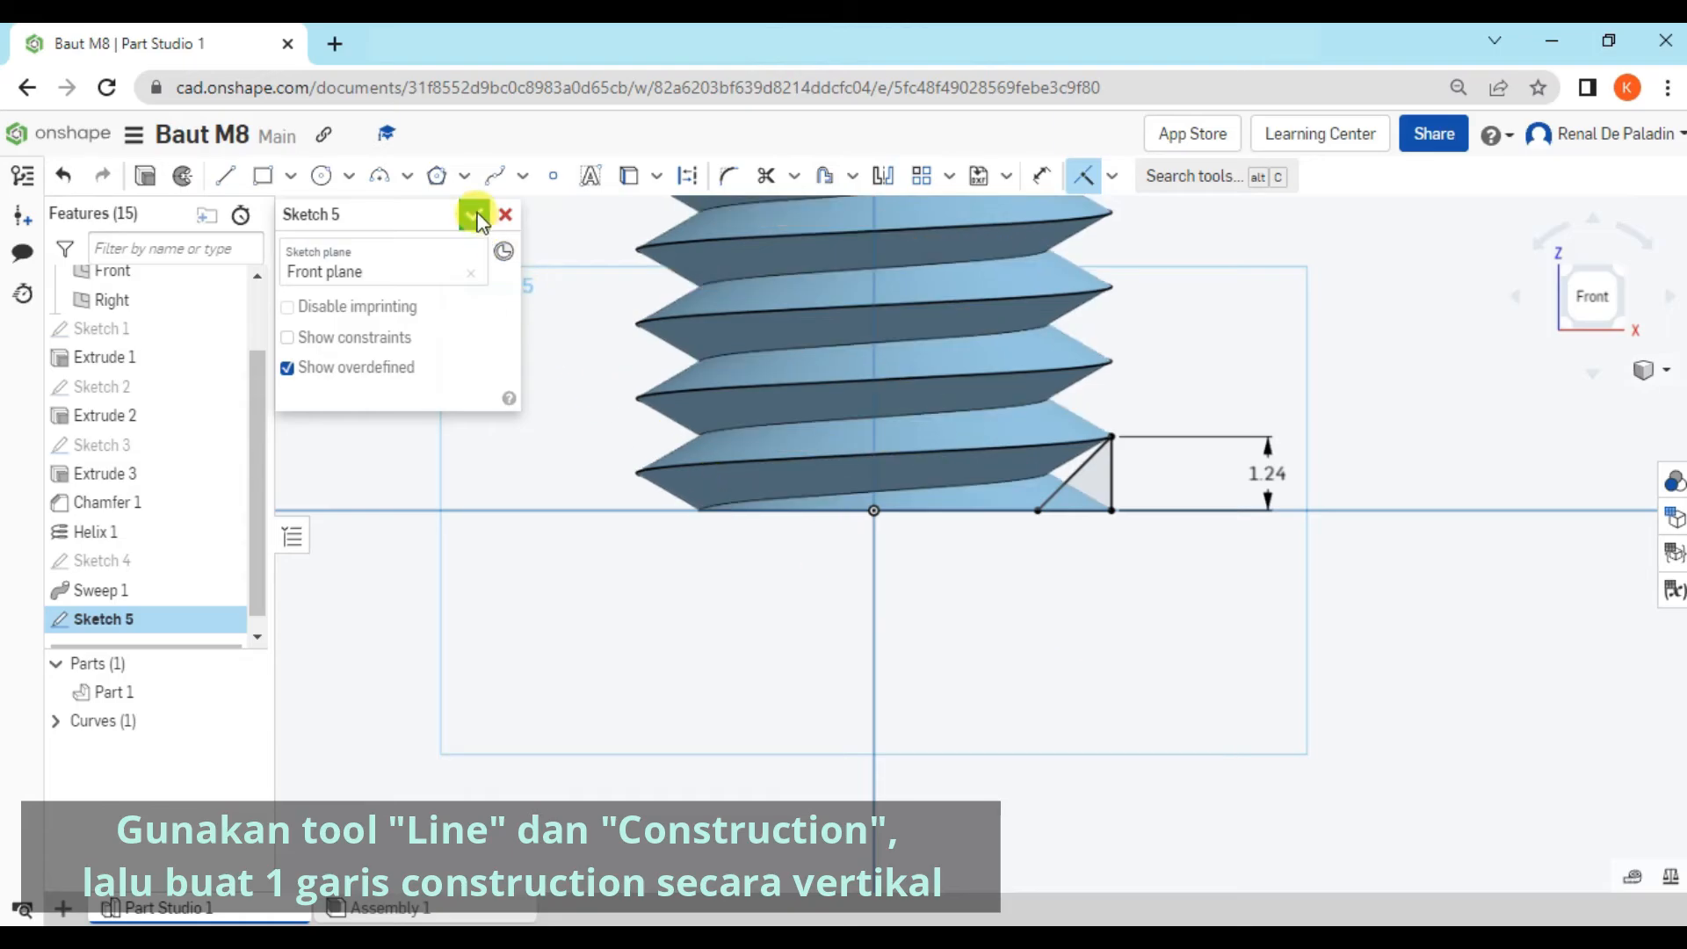
left_click(226, 178)
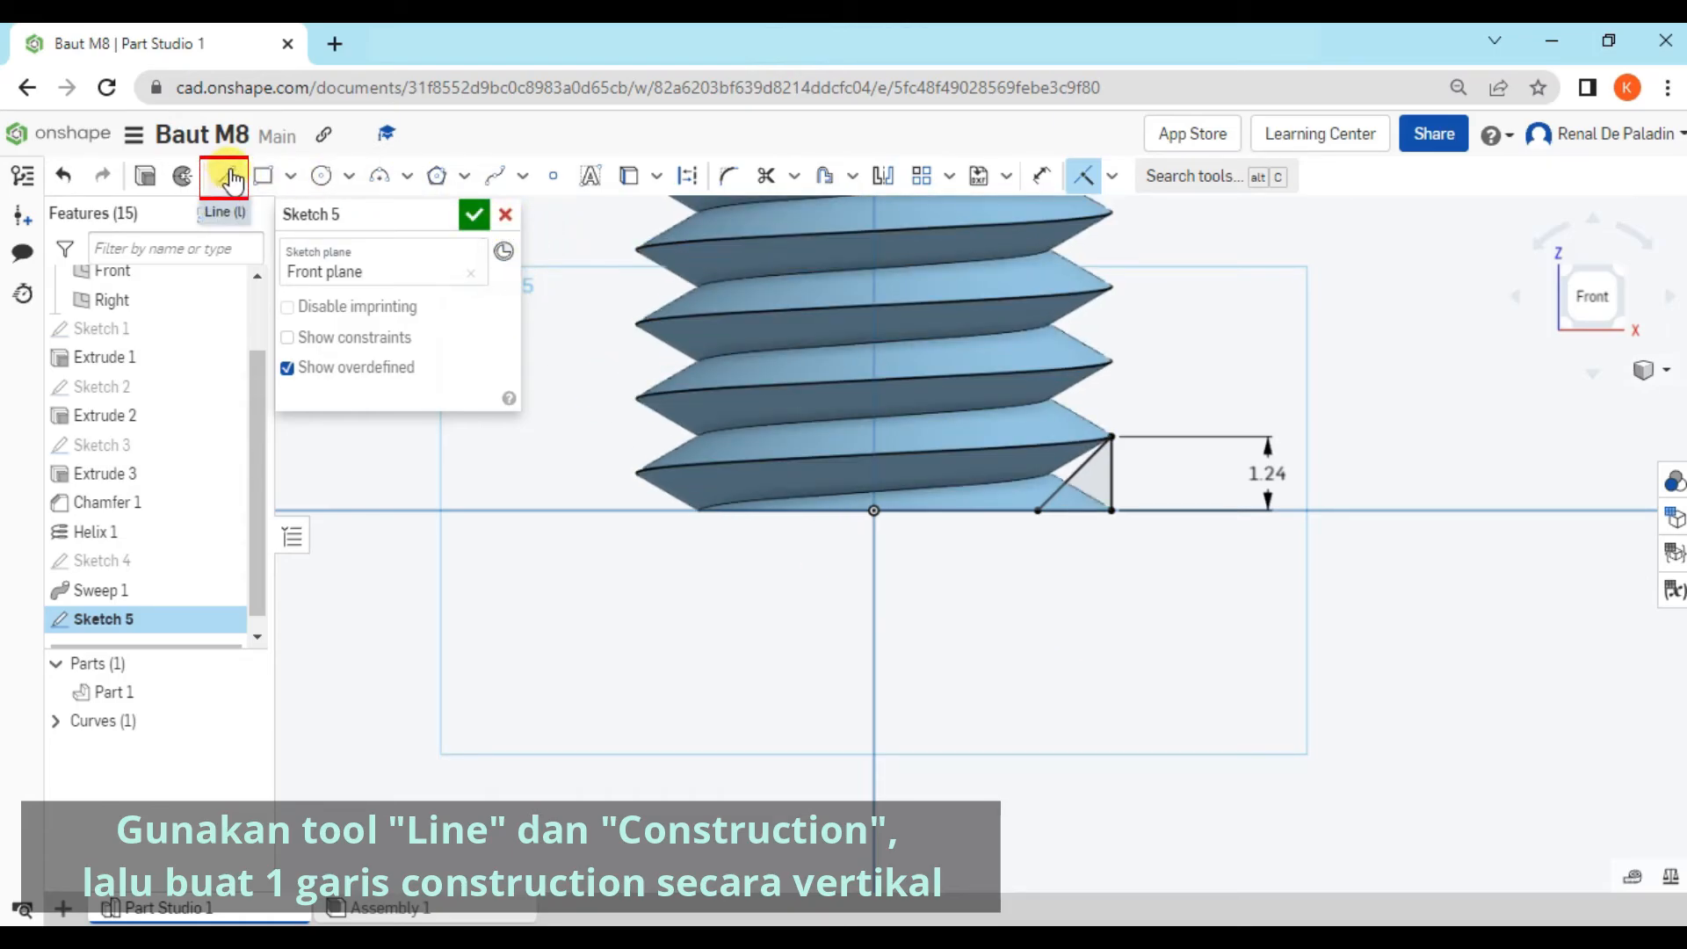
left_click(687, 176)
scroll(1005, 621, "down", 5)
scroll(1044, 373, "down", 1)
middle_click_drag(1099, 331, 1081, 474)
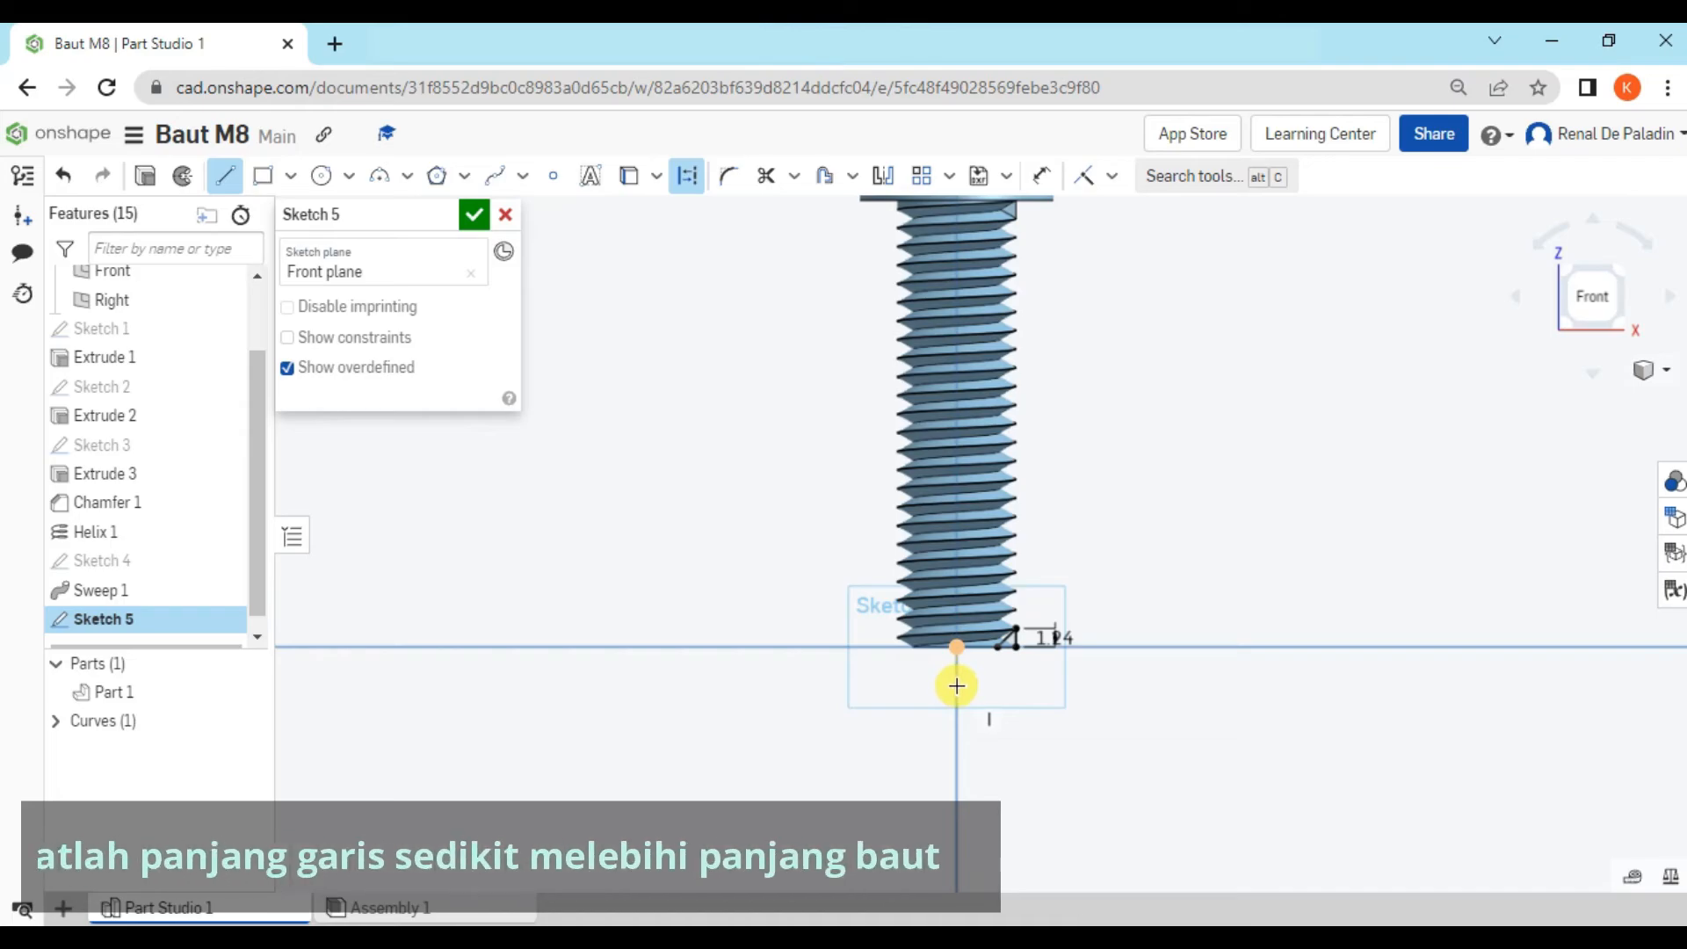
scroll(957, 672, "up", 5)
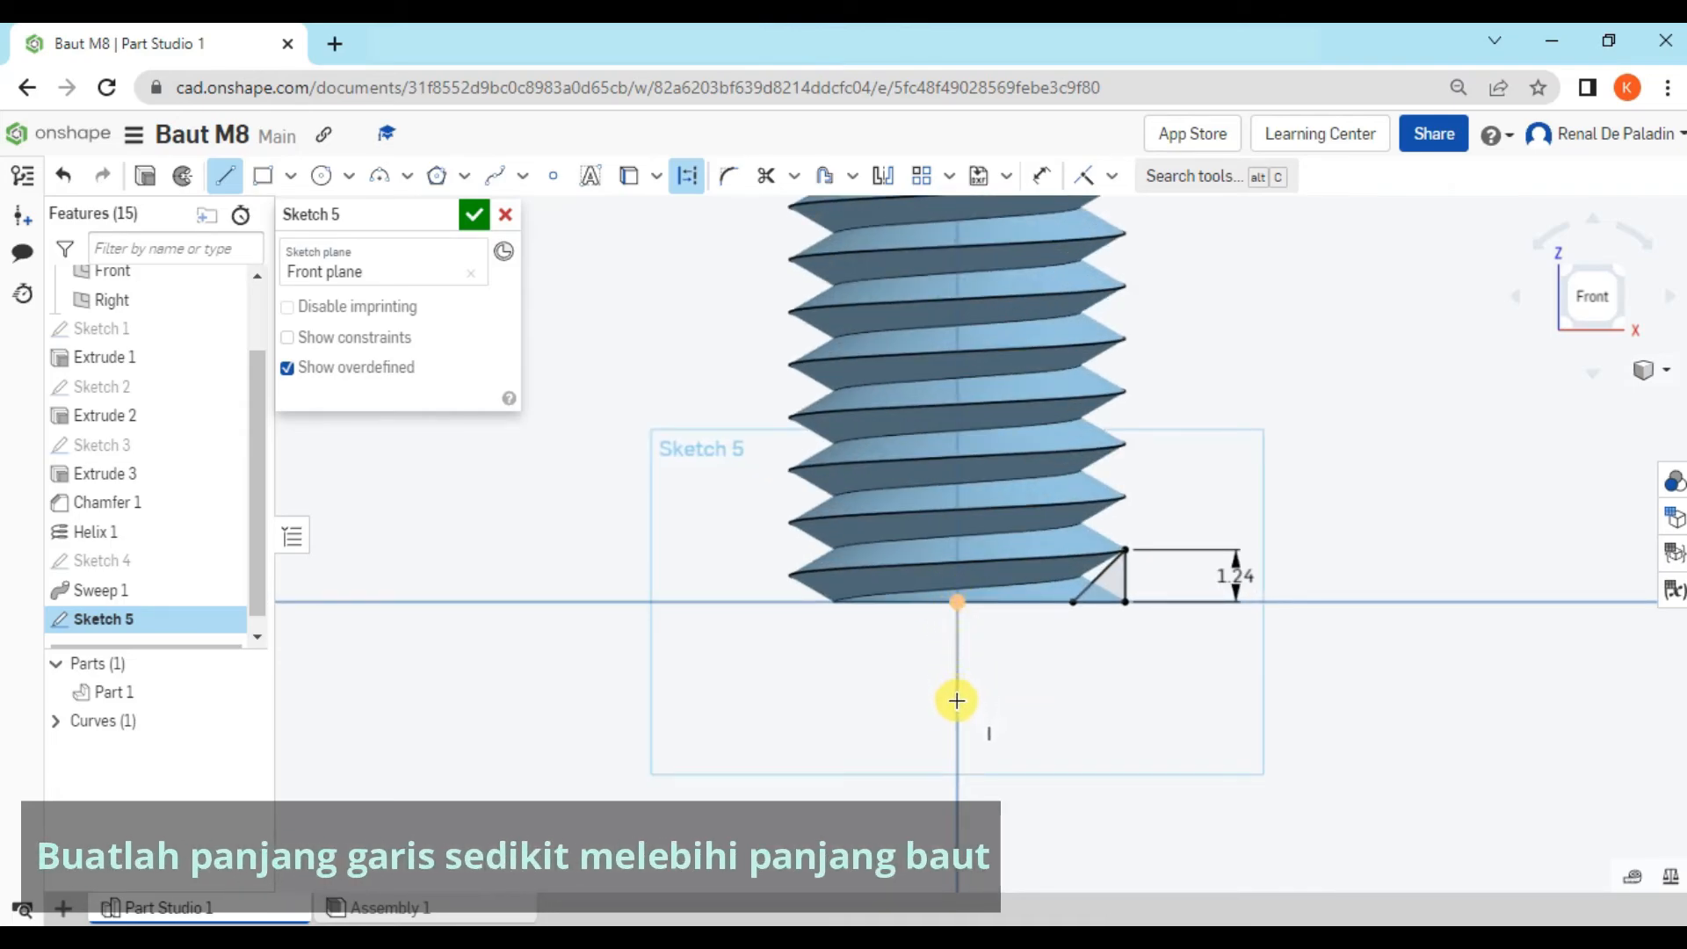
left_click(957, 700)
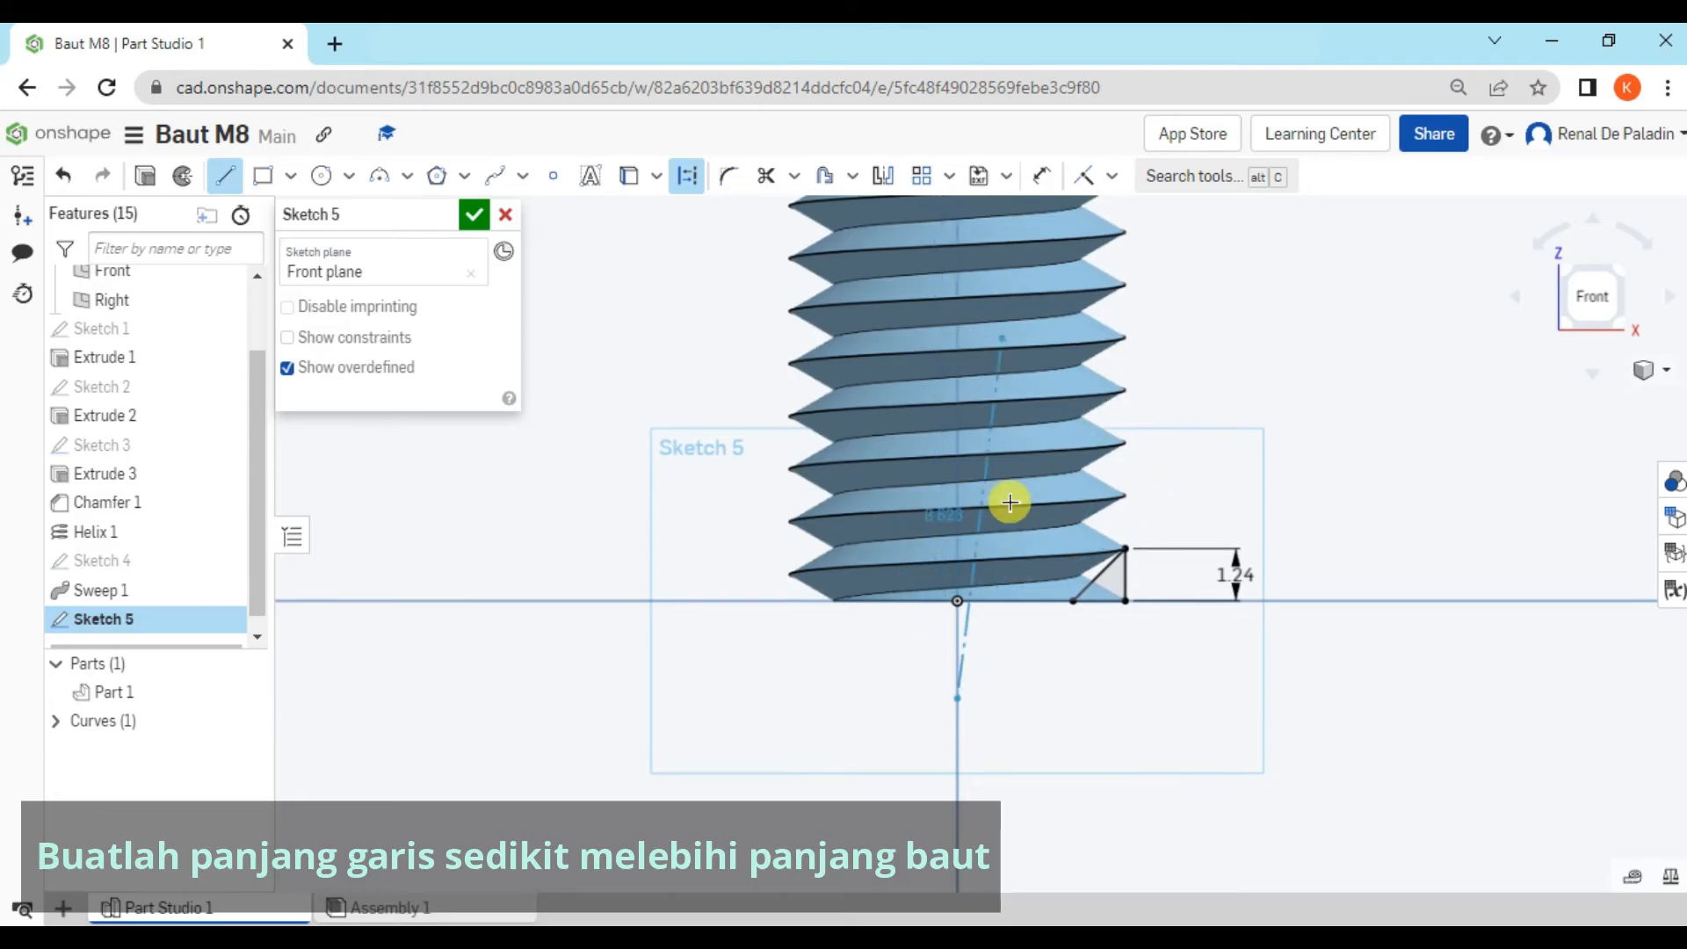
scroll(998, 820, "down", 5)
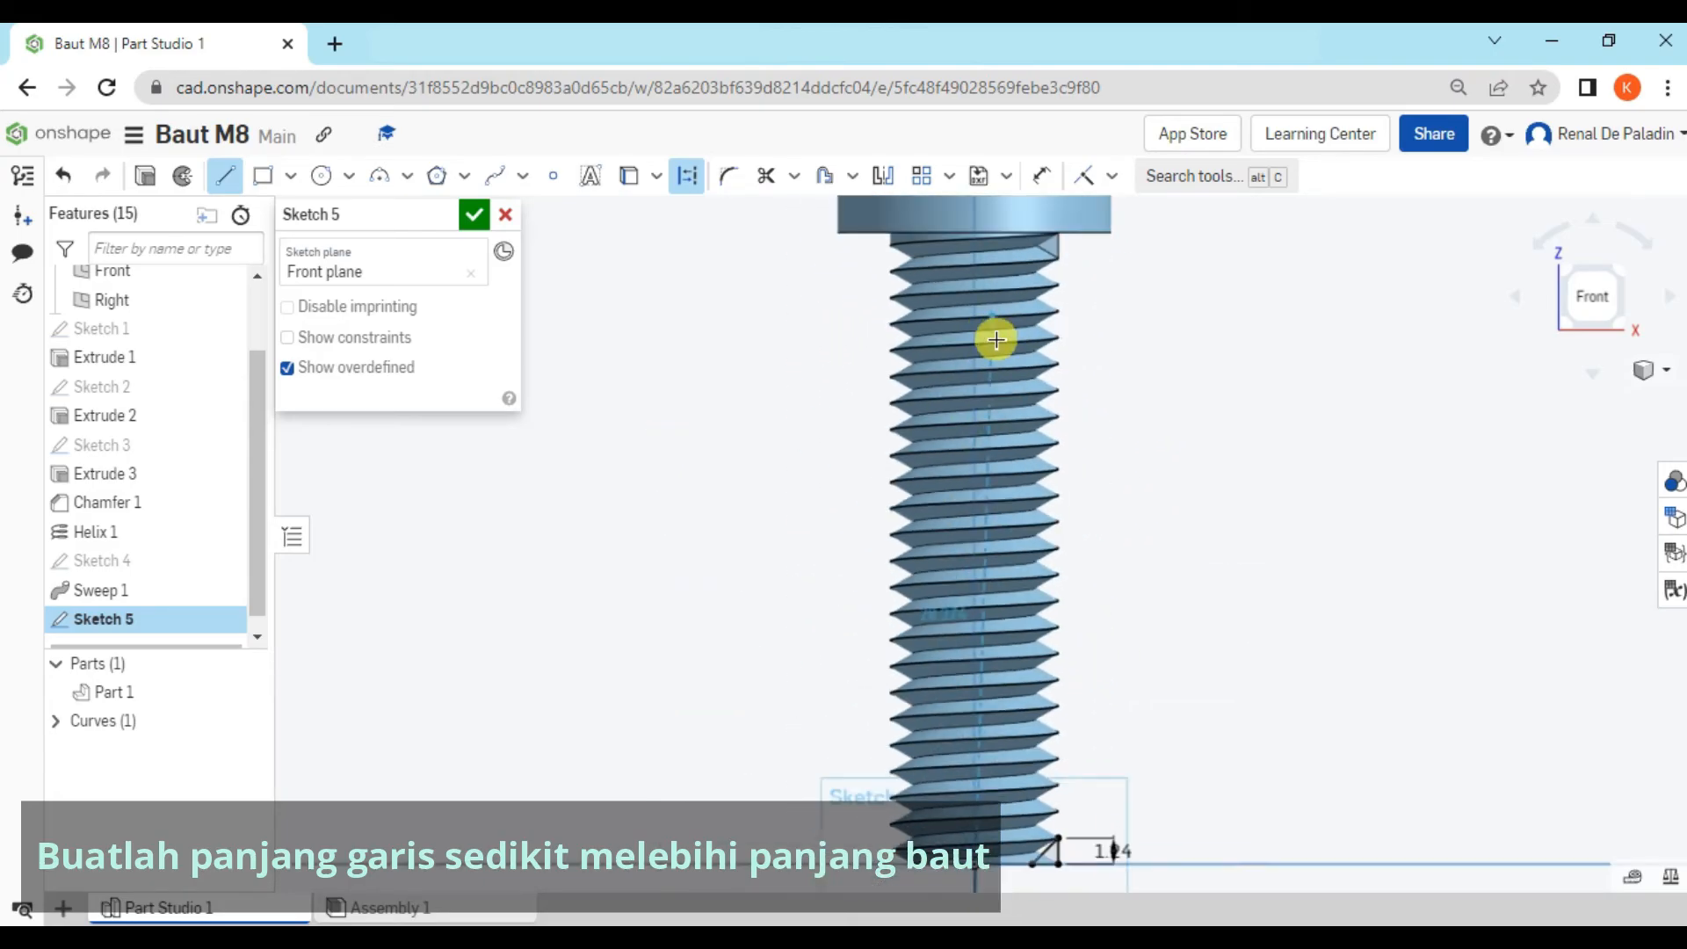
scroll(996, 340, "down", 2)
mouse_move(994, 415)
middle_mouse_down()
mouse_move(998, 572)
mouse_move(961, 504)
middle_mouse_up()
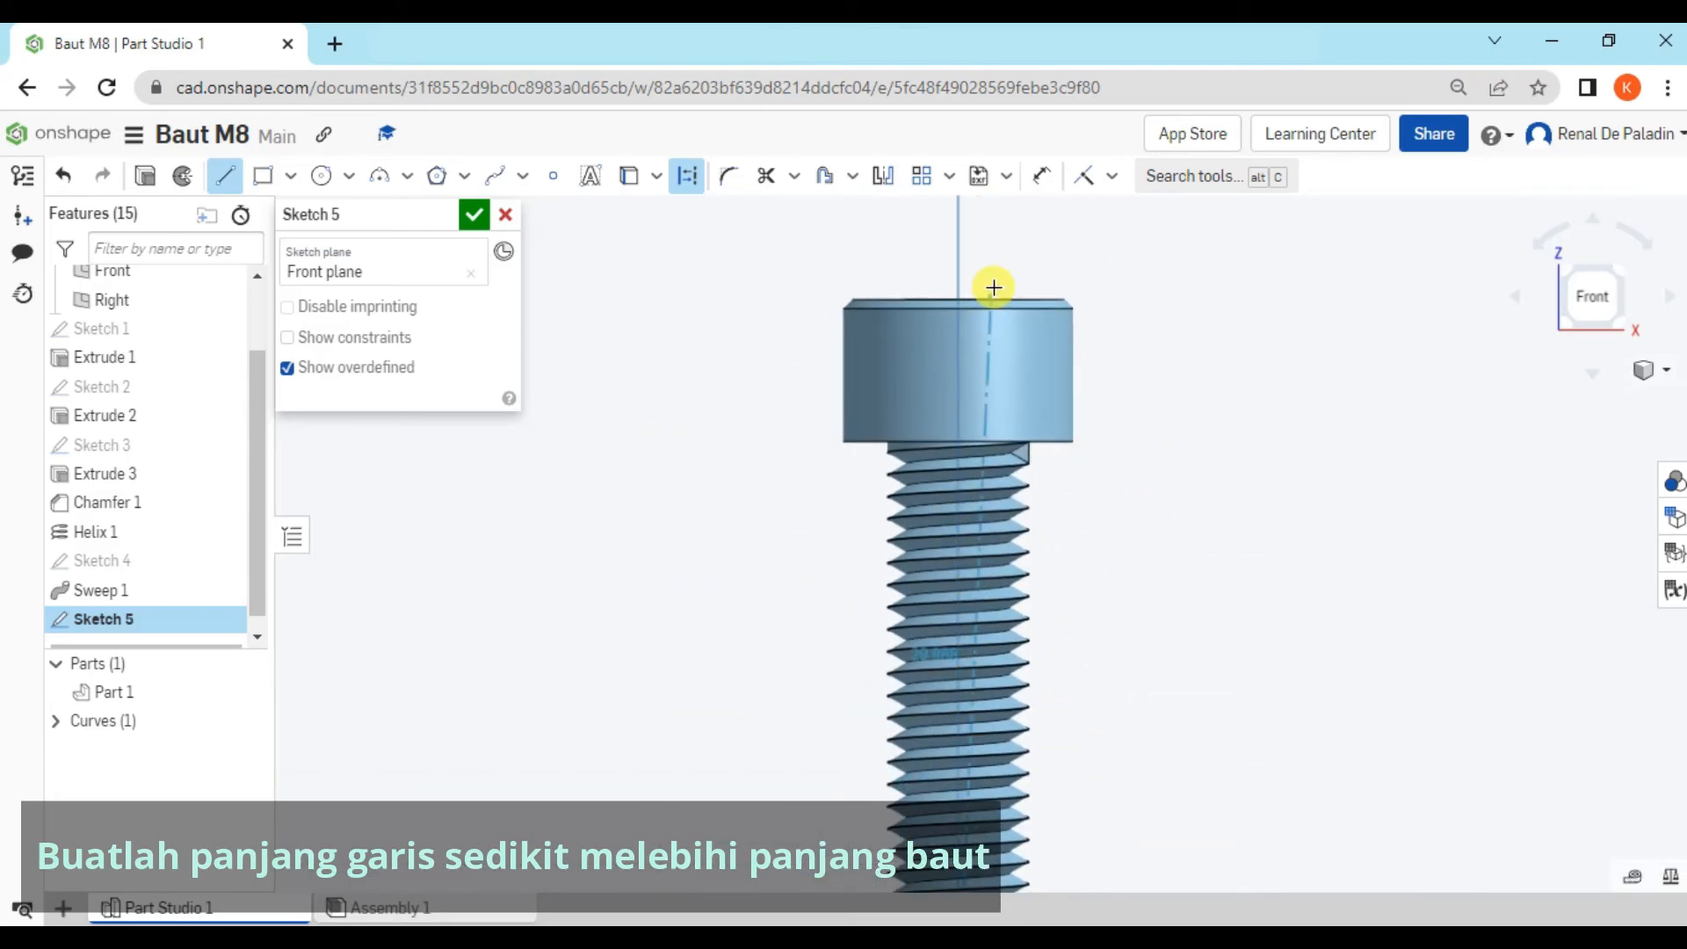
left_click(960, 230)
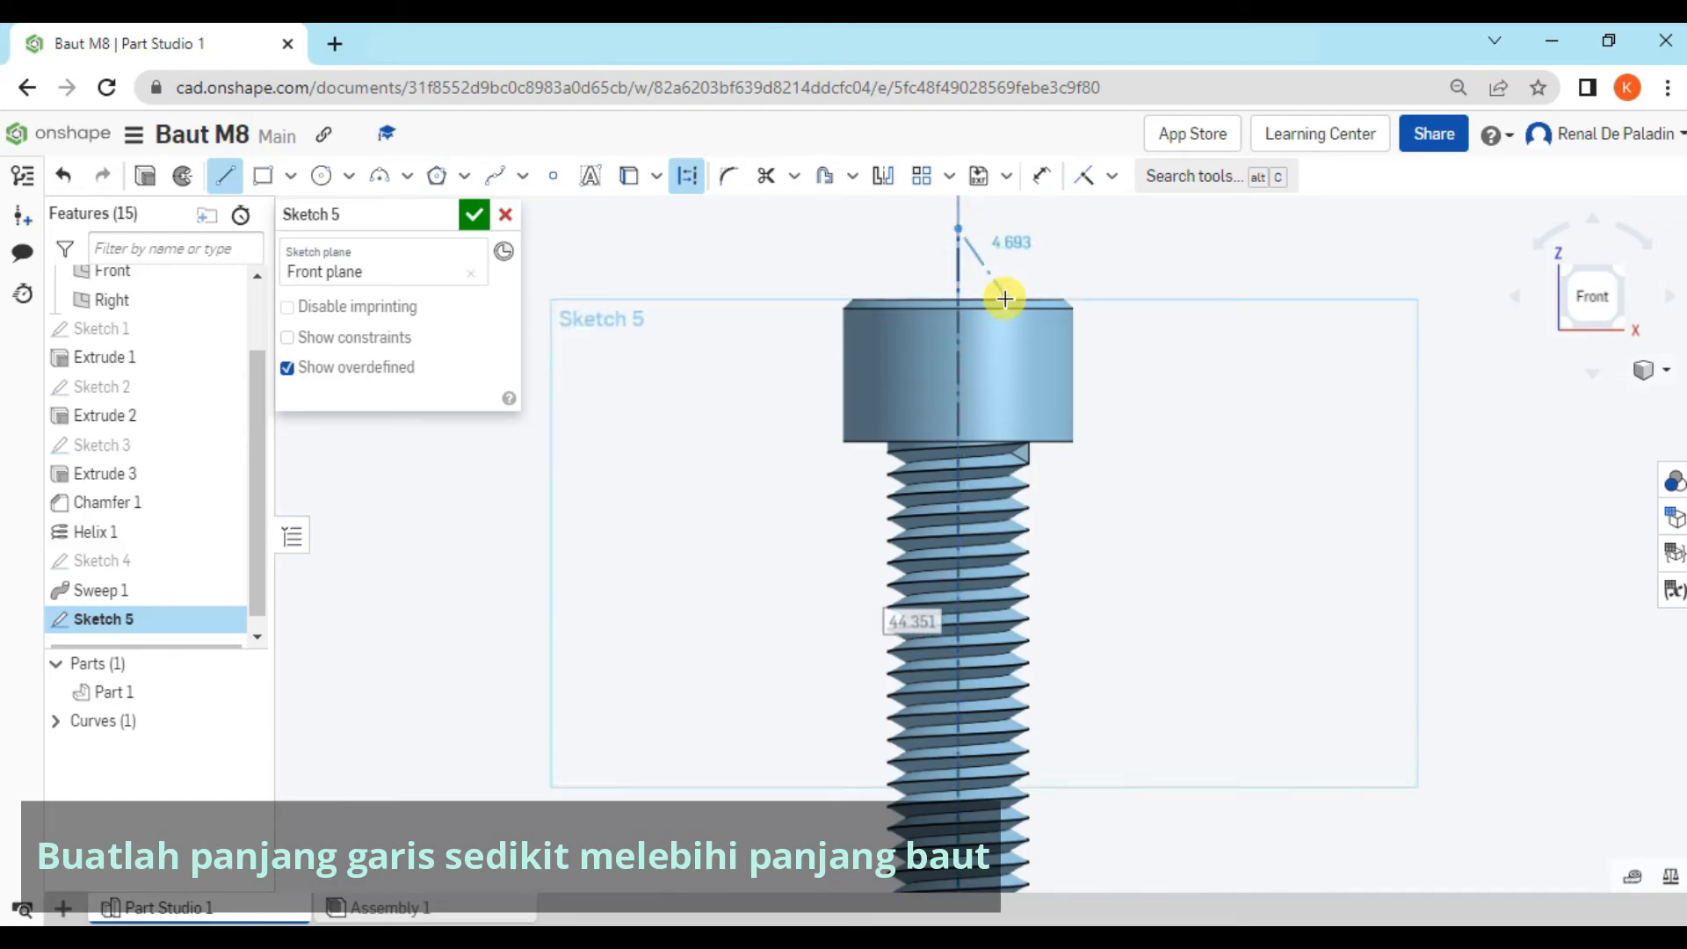
key("Escape")
scroll(1170, 475, "down", 2)
middle_click_drag(1169, 475, 1179, 423)
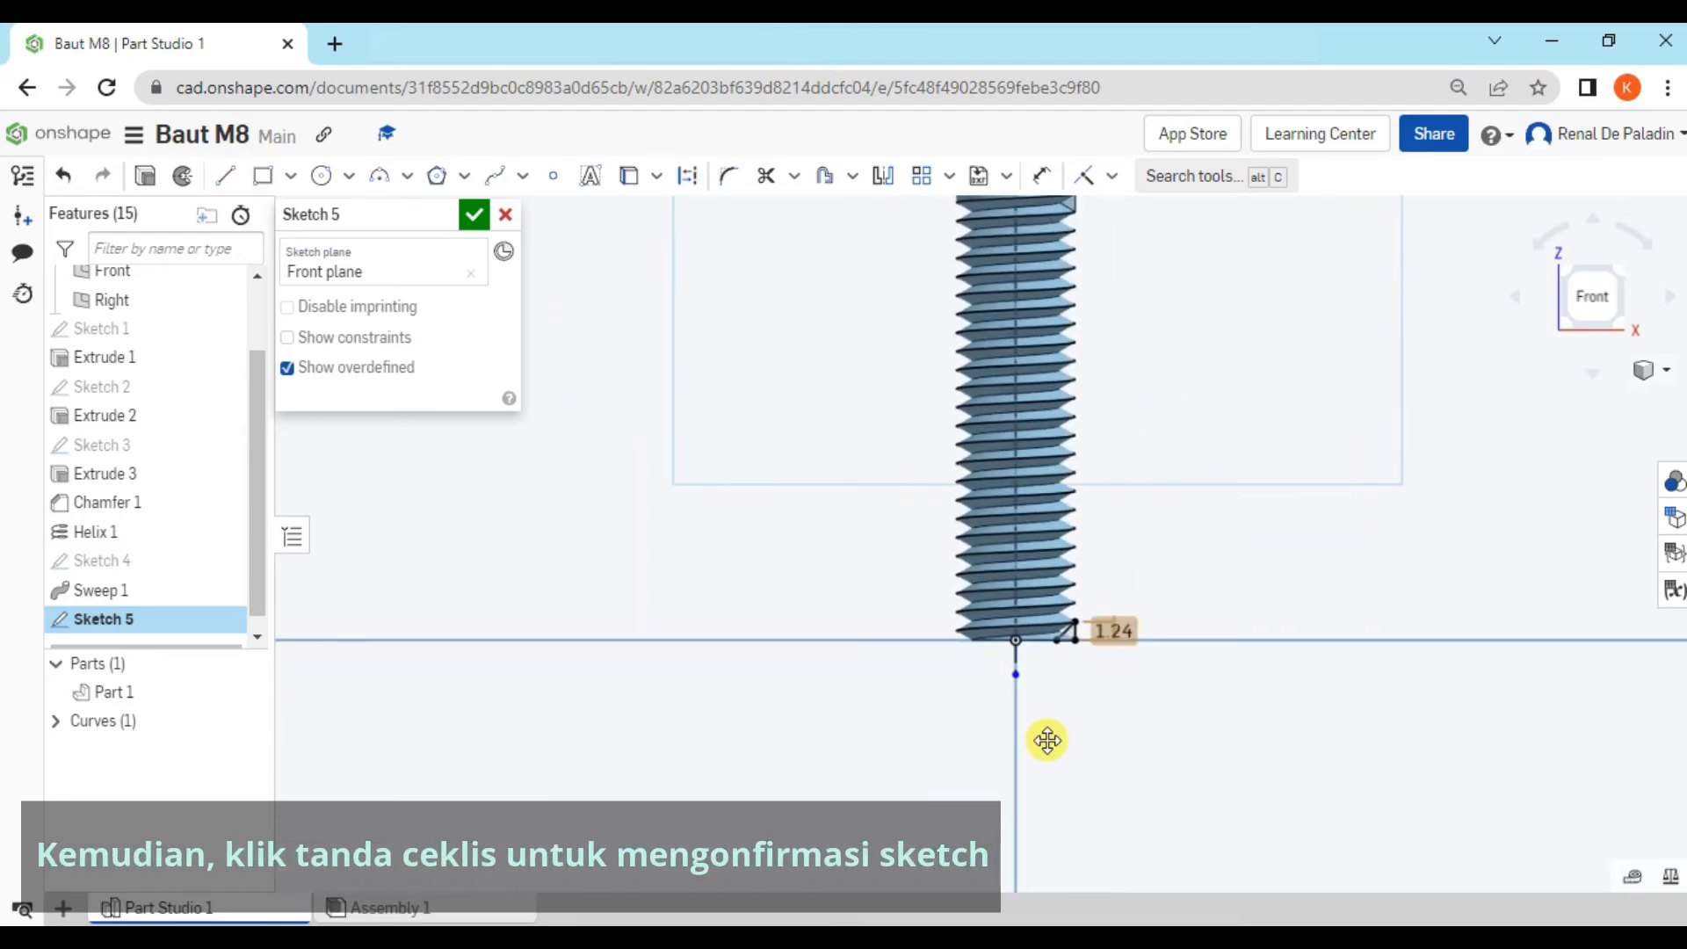
scroll(1005, 583, "up", 5)
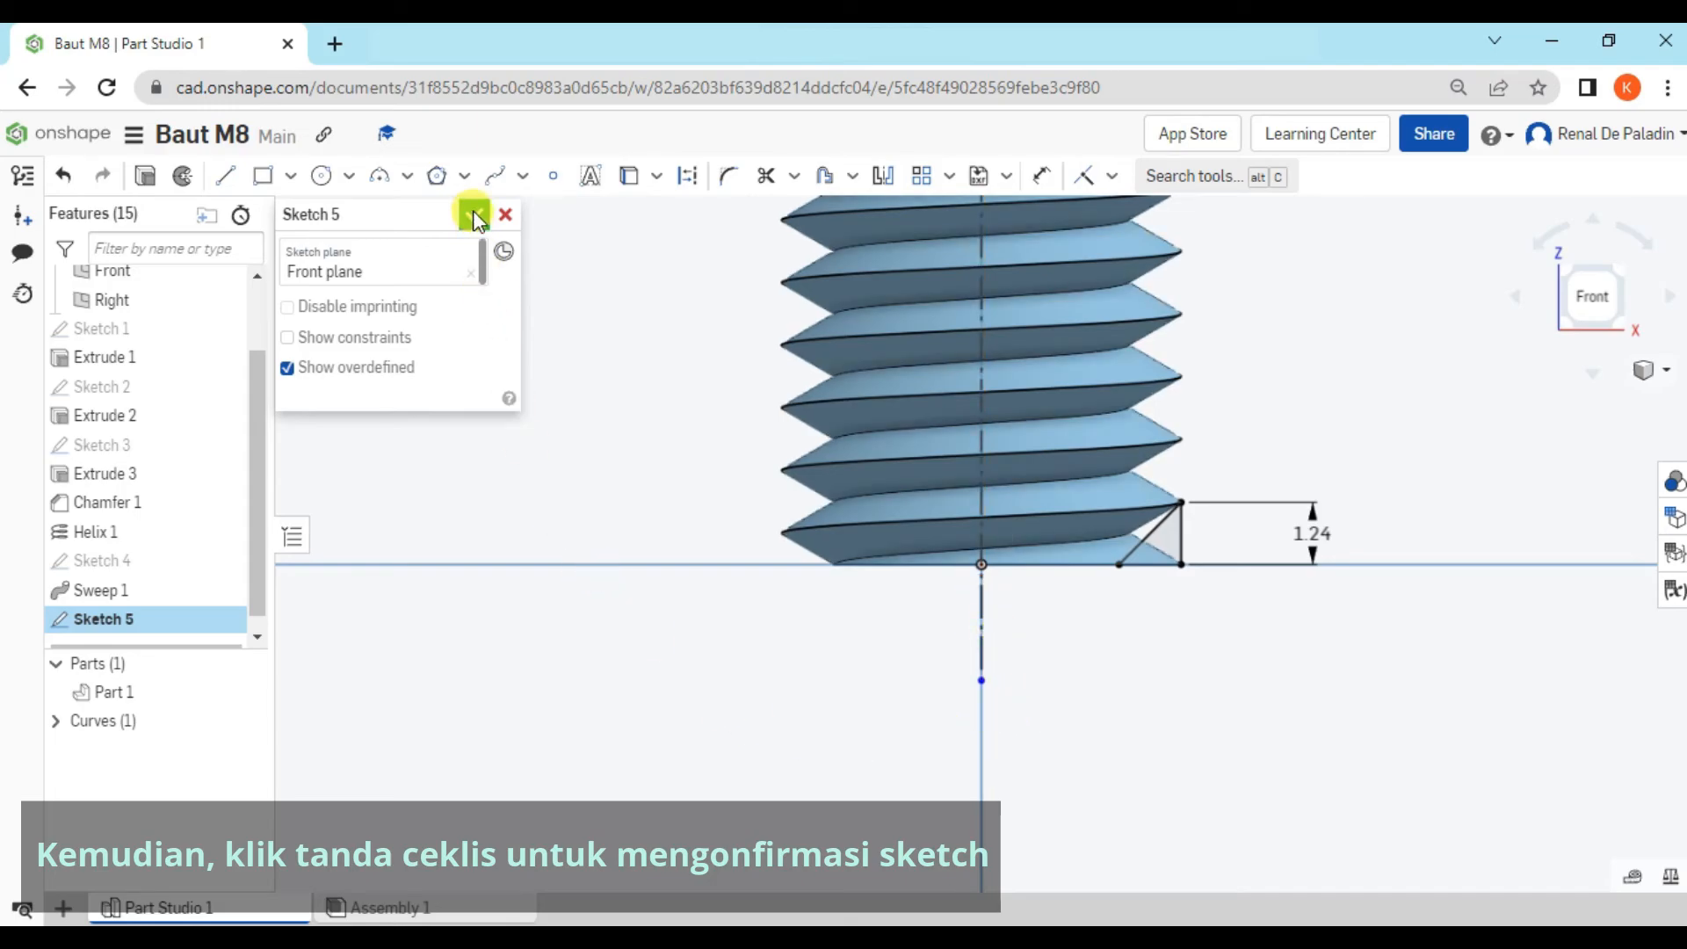
scroll(727, 643, "down", 4)
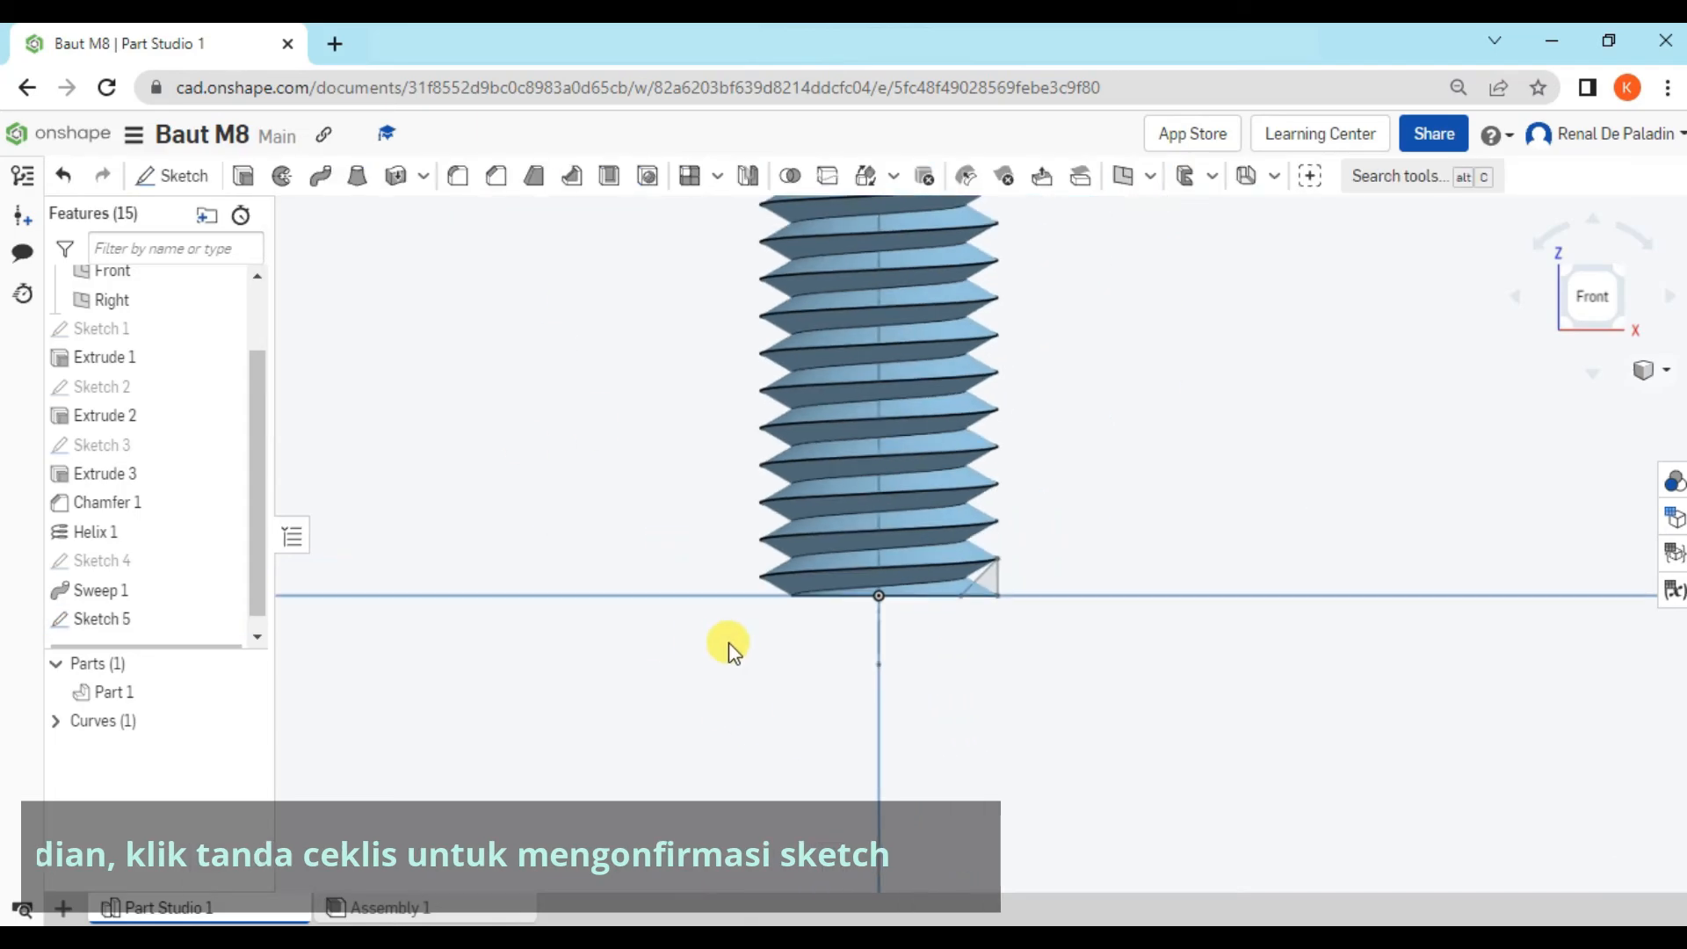
Start a solid Revolve in Remove mode with the triangle sketch region at the shank's bottom edge as its profile
middle_click_drag(693, 499, 774, 520)
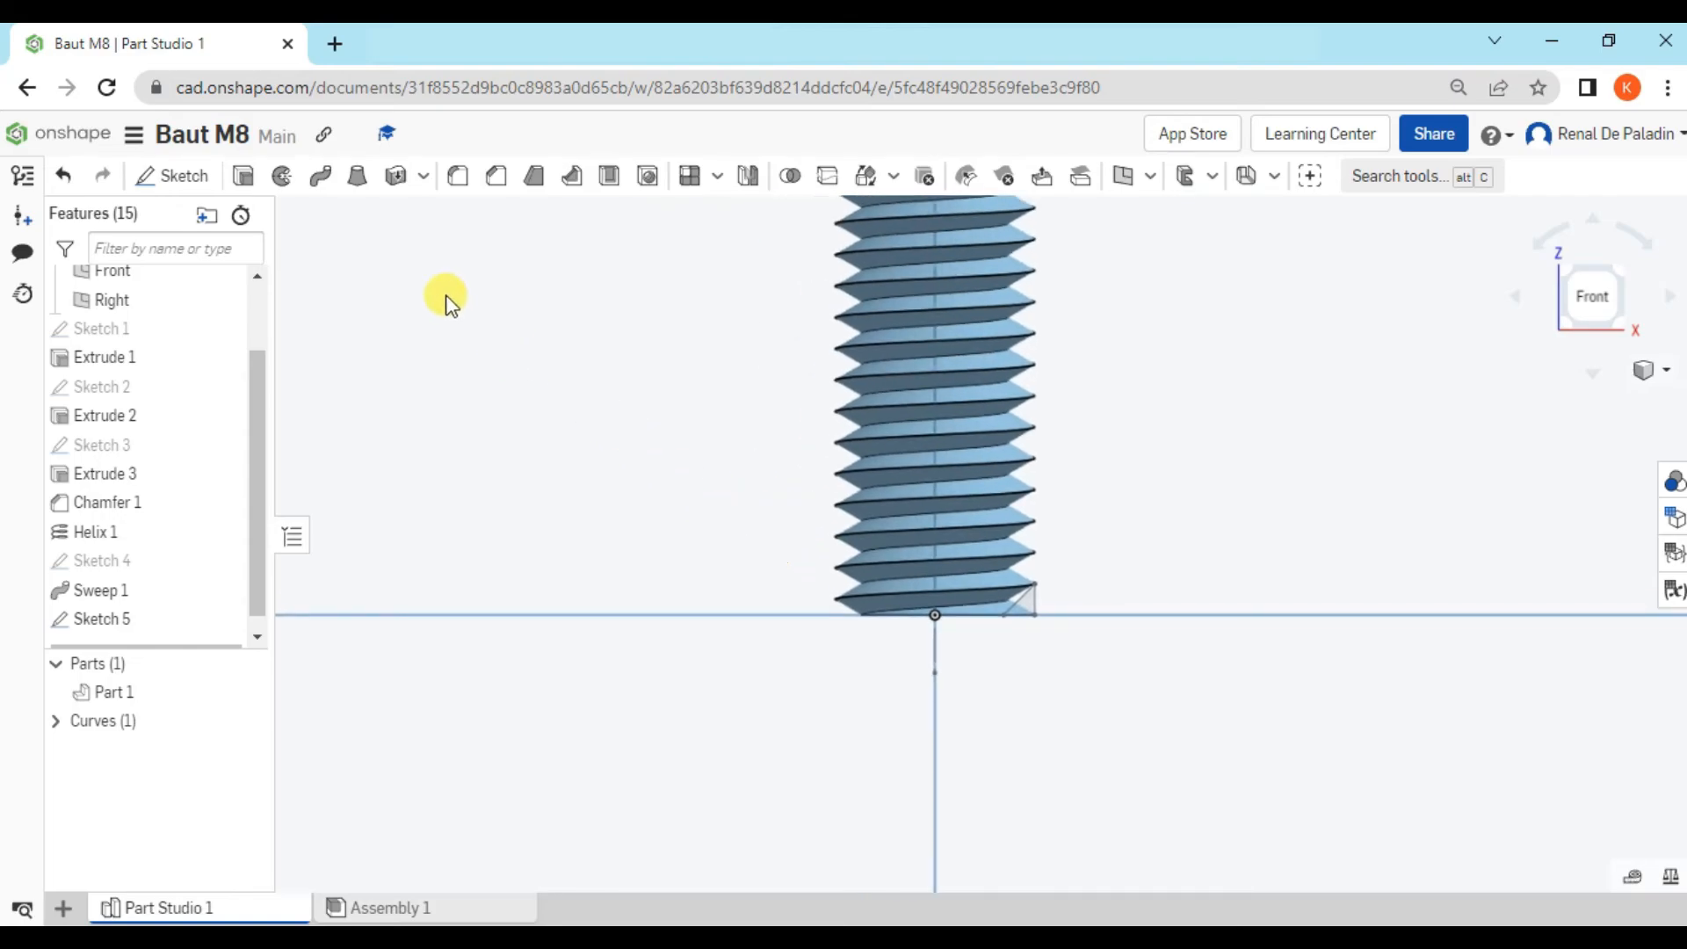
left_click(282, 176)
middle_click_drag(579, 436, 672, 437)
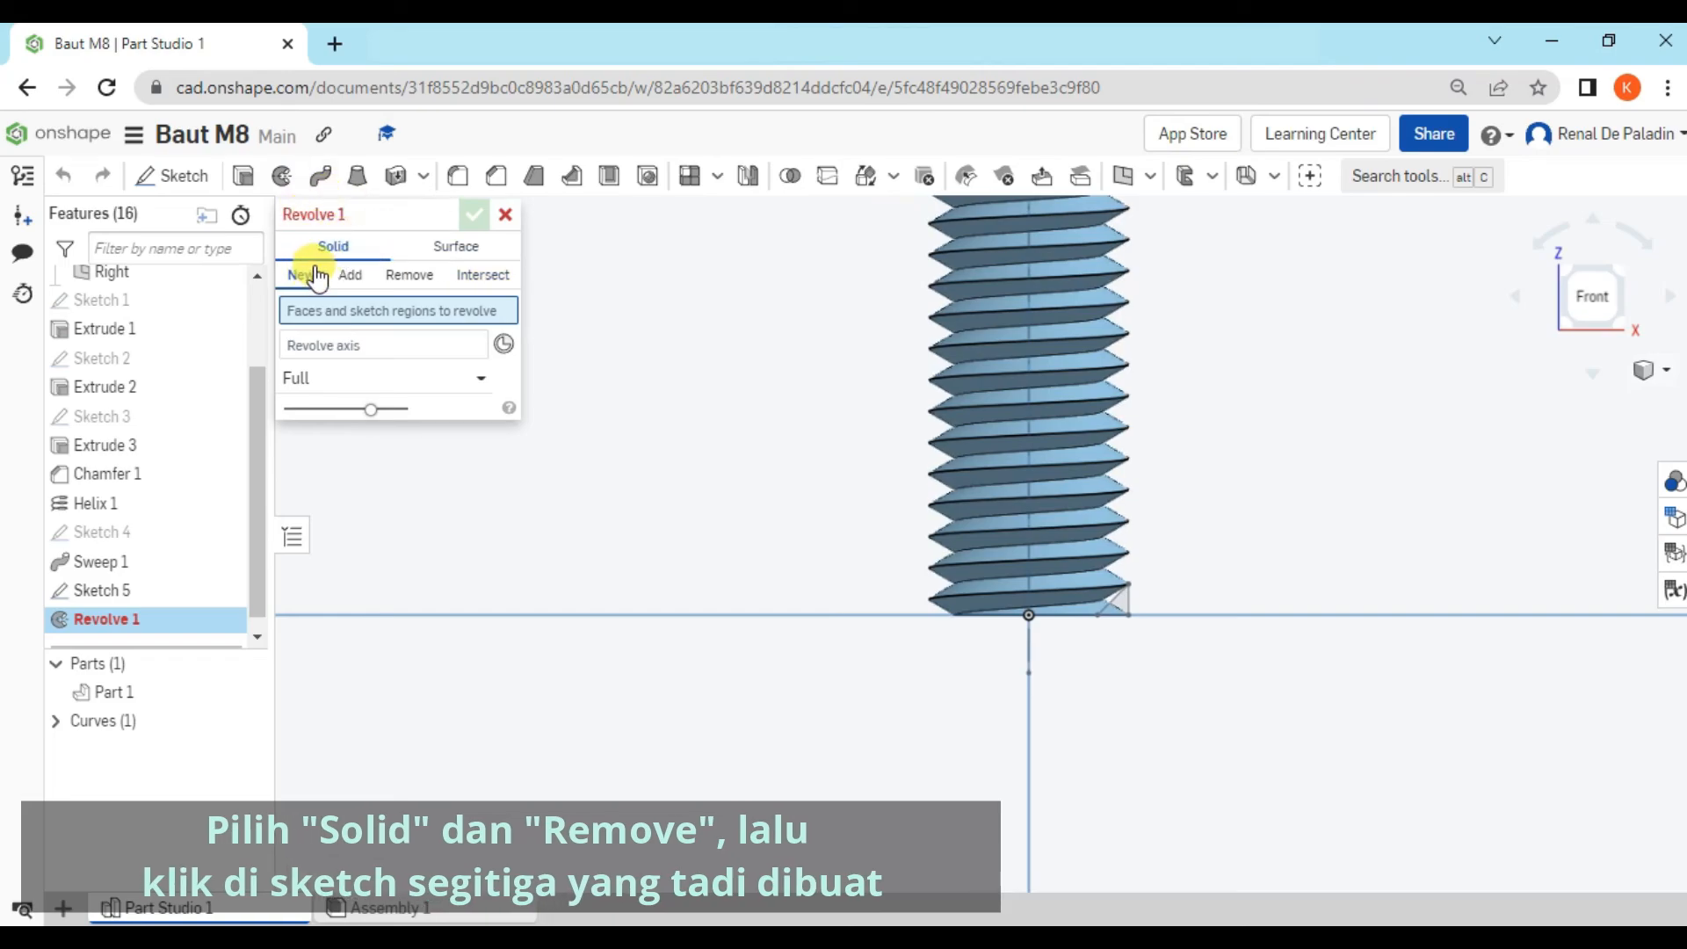
left_click(406, 274)
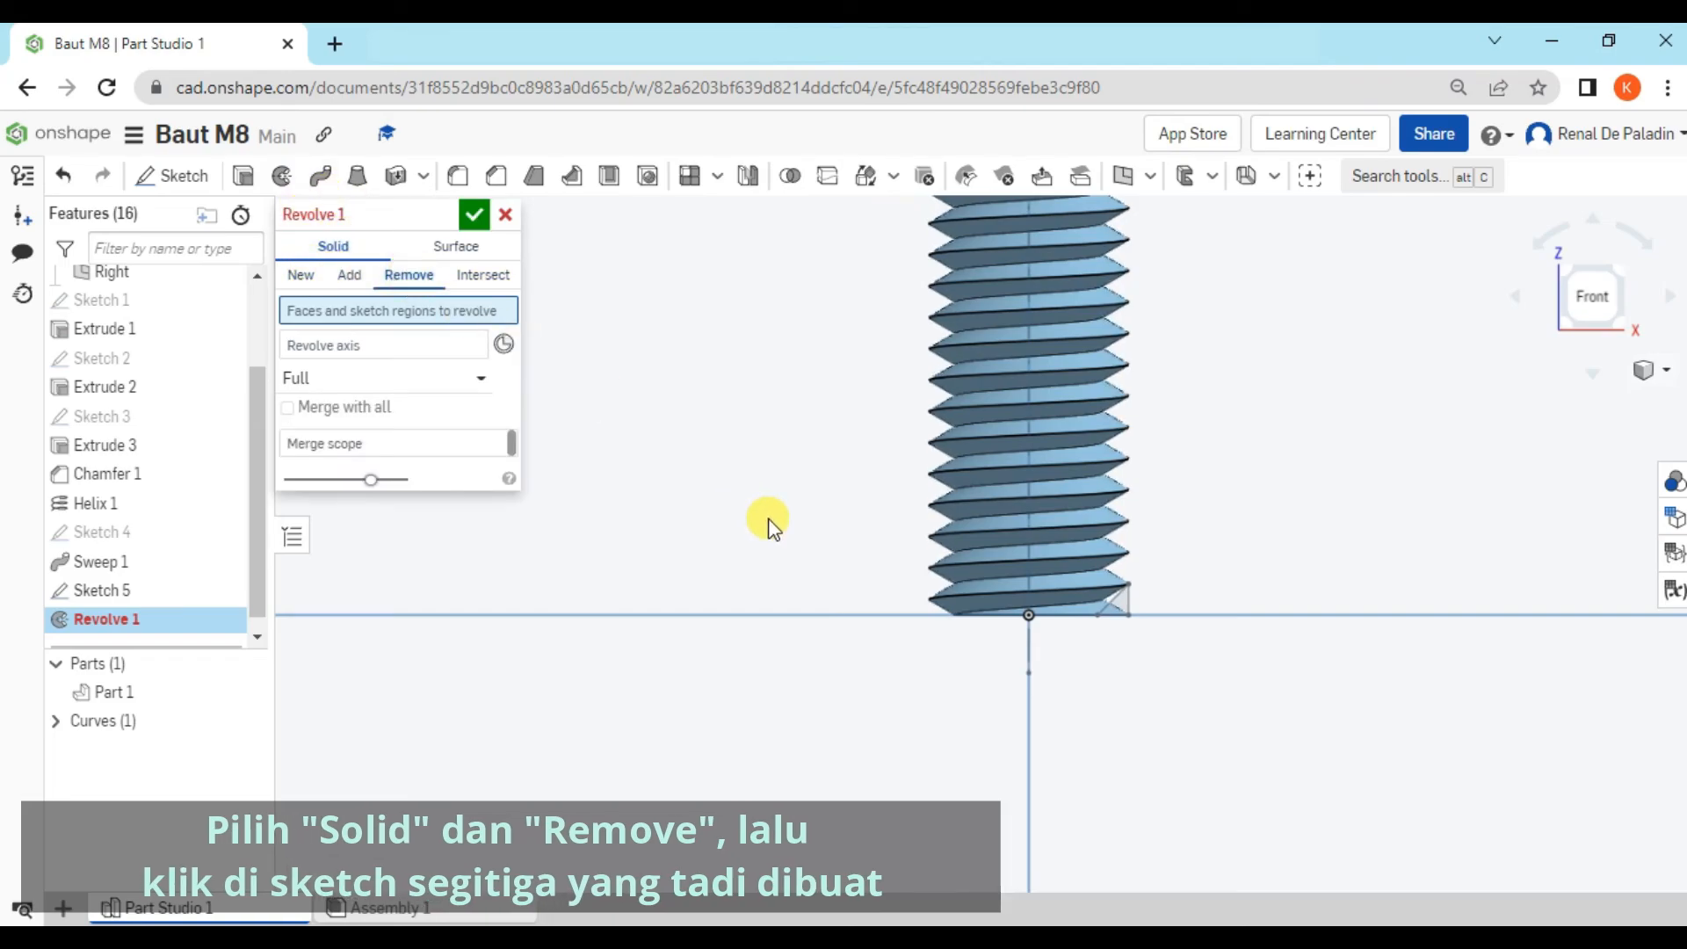
middle_click_drag(768, 520, 707, 407)
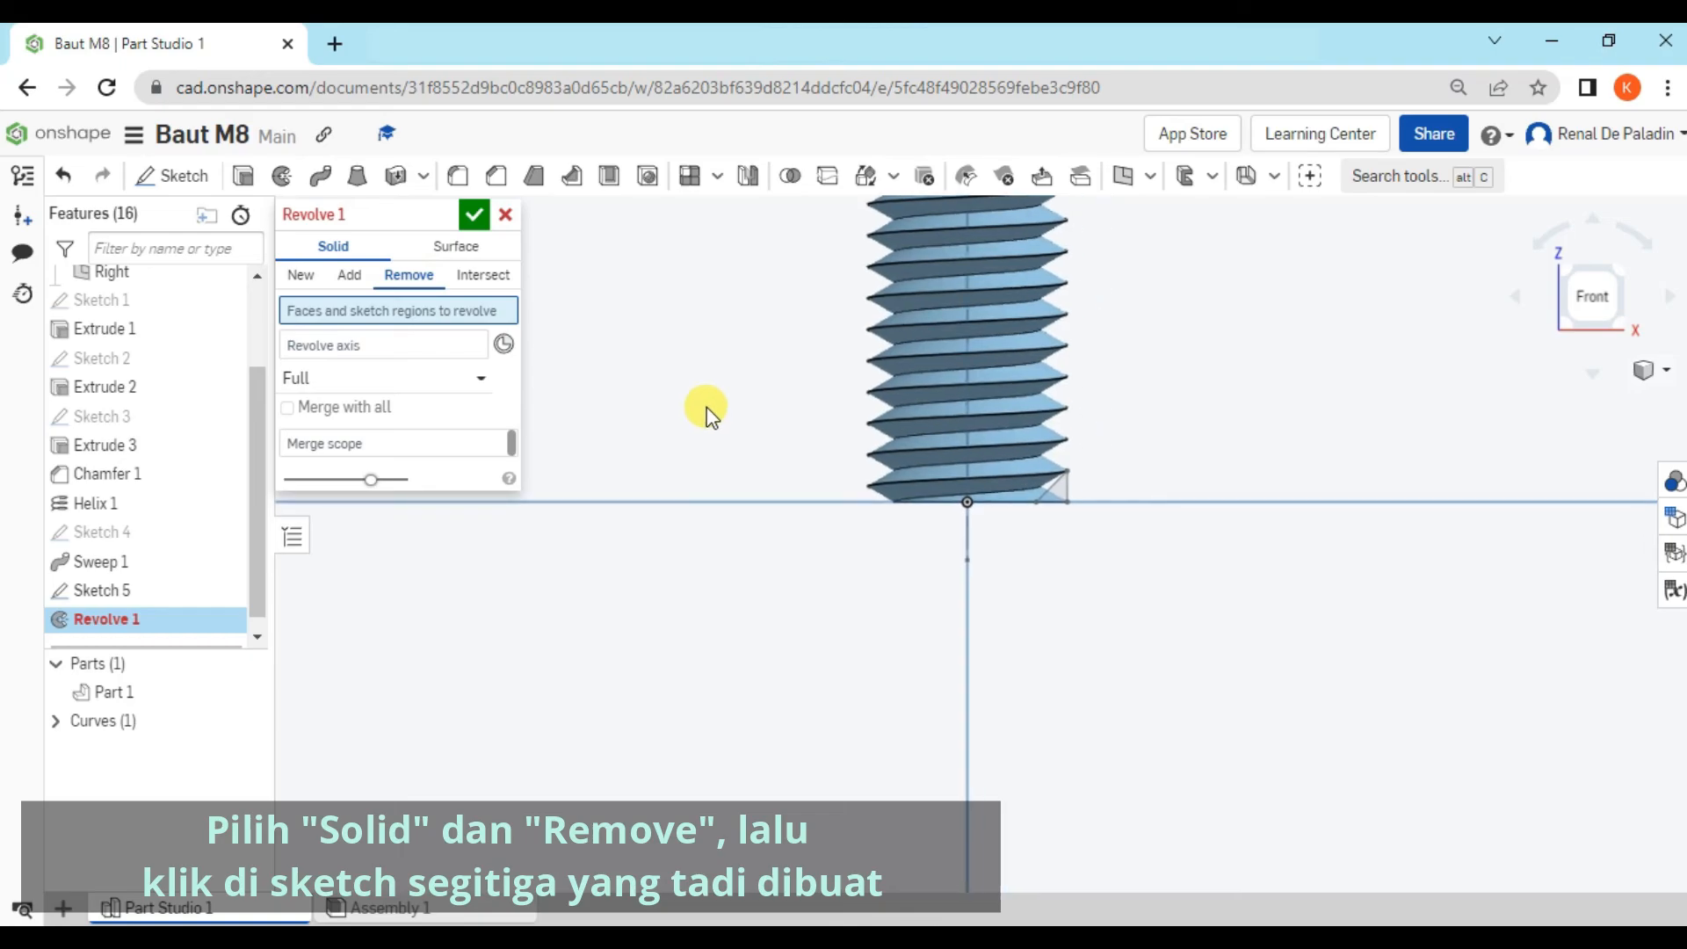
scroll(727, 411, "up", 2)
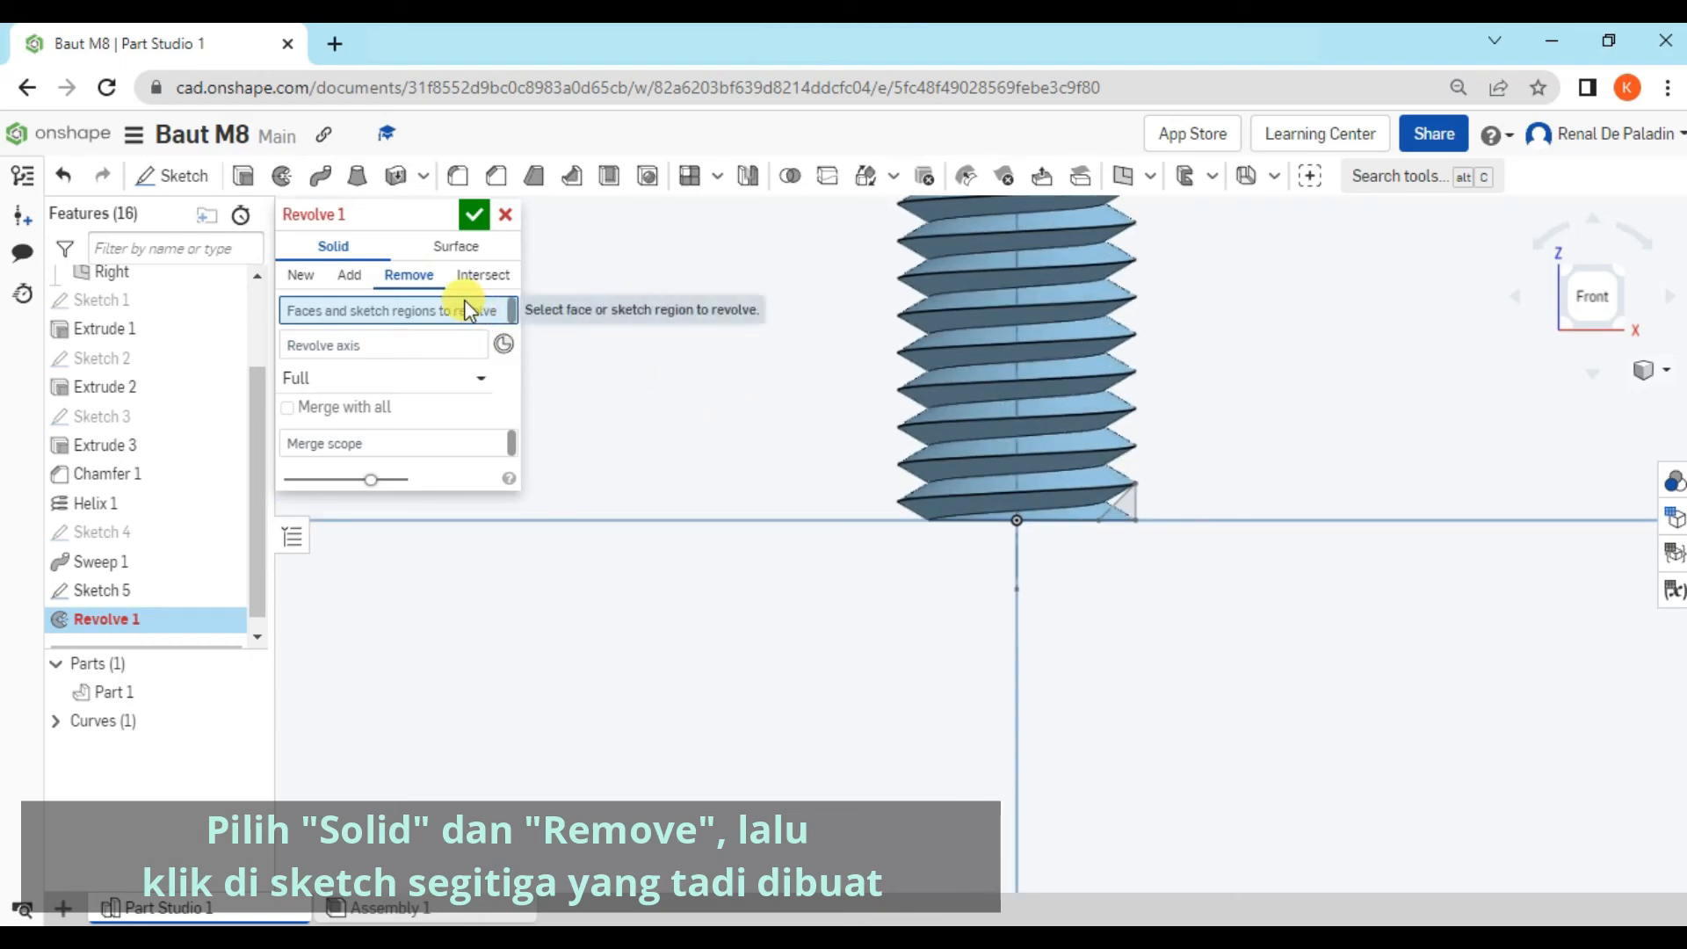
left_click(1126, 497)
Use the vertical construction line on the bolt axis as the revolve axis and accept the full-turn cut of the bolt
left_click(435, 367)
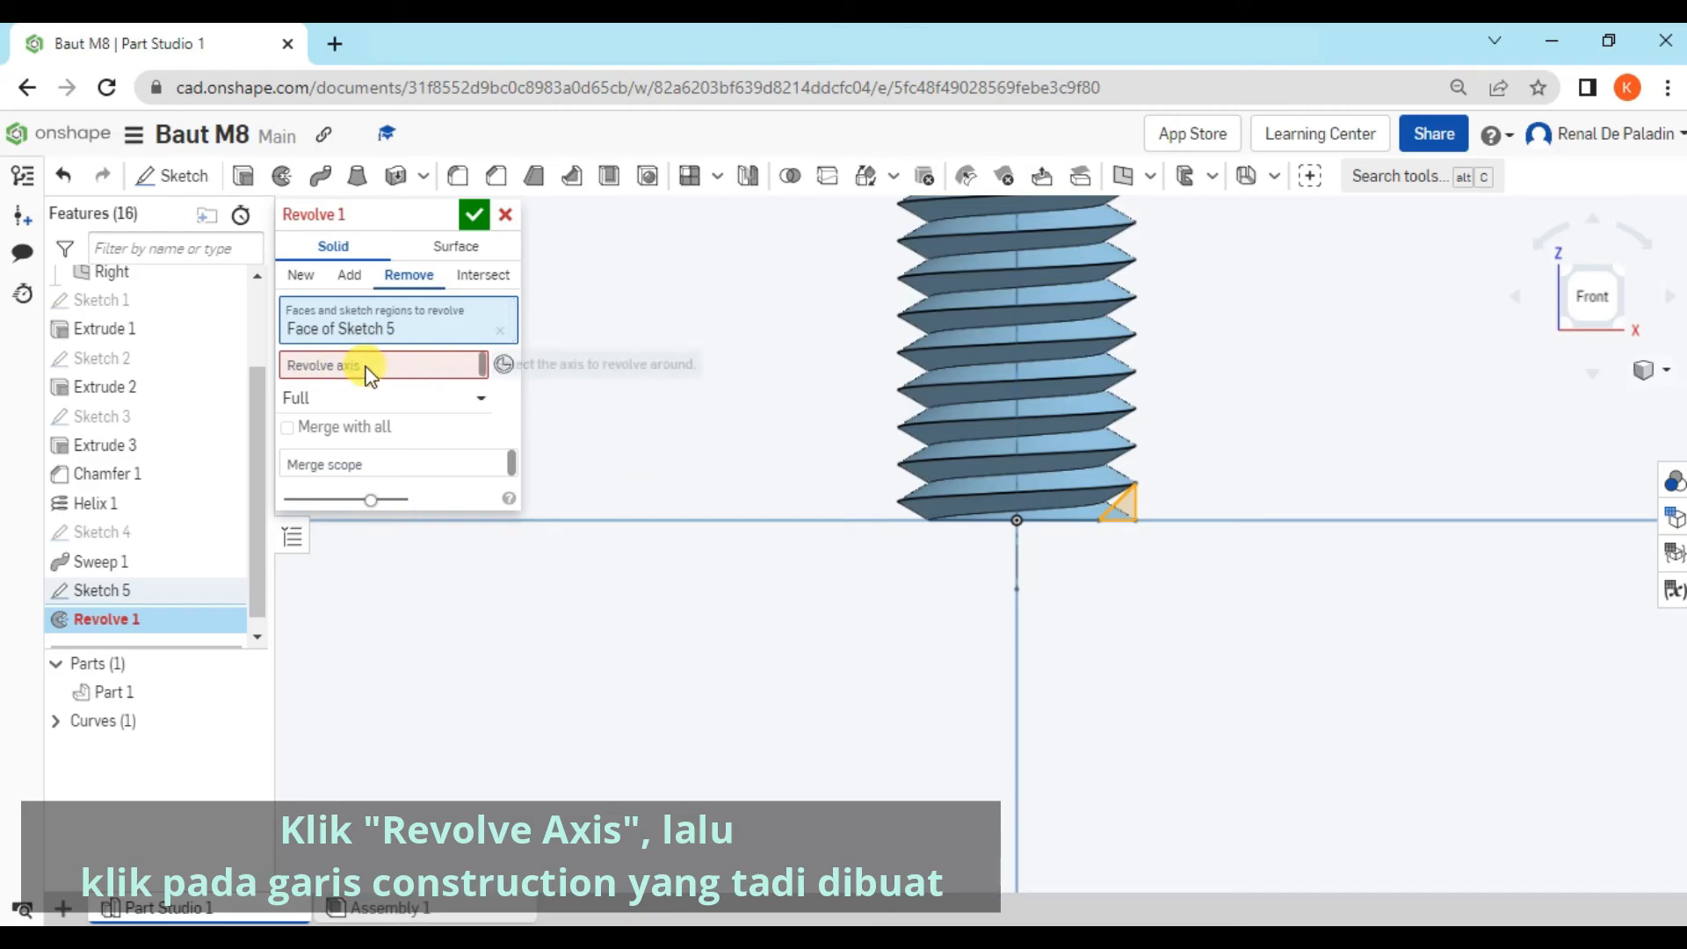
scroll(1010, 545, "up", 5)
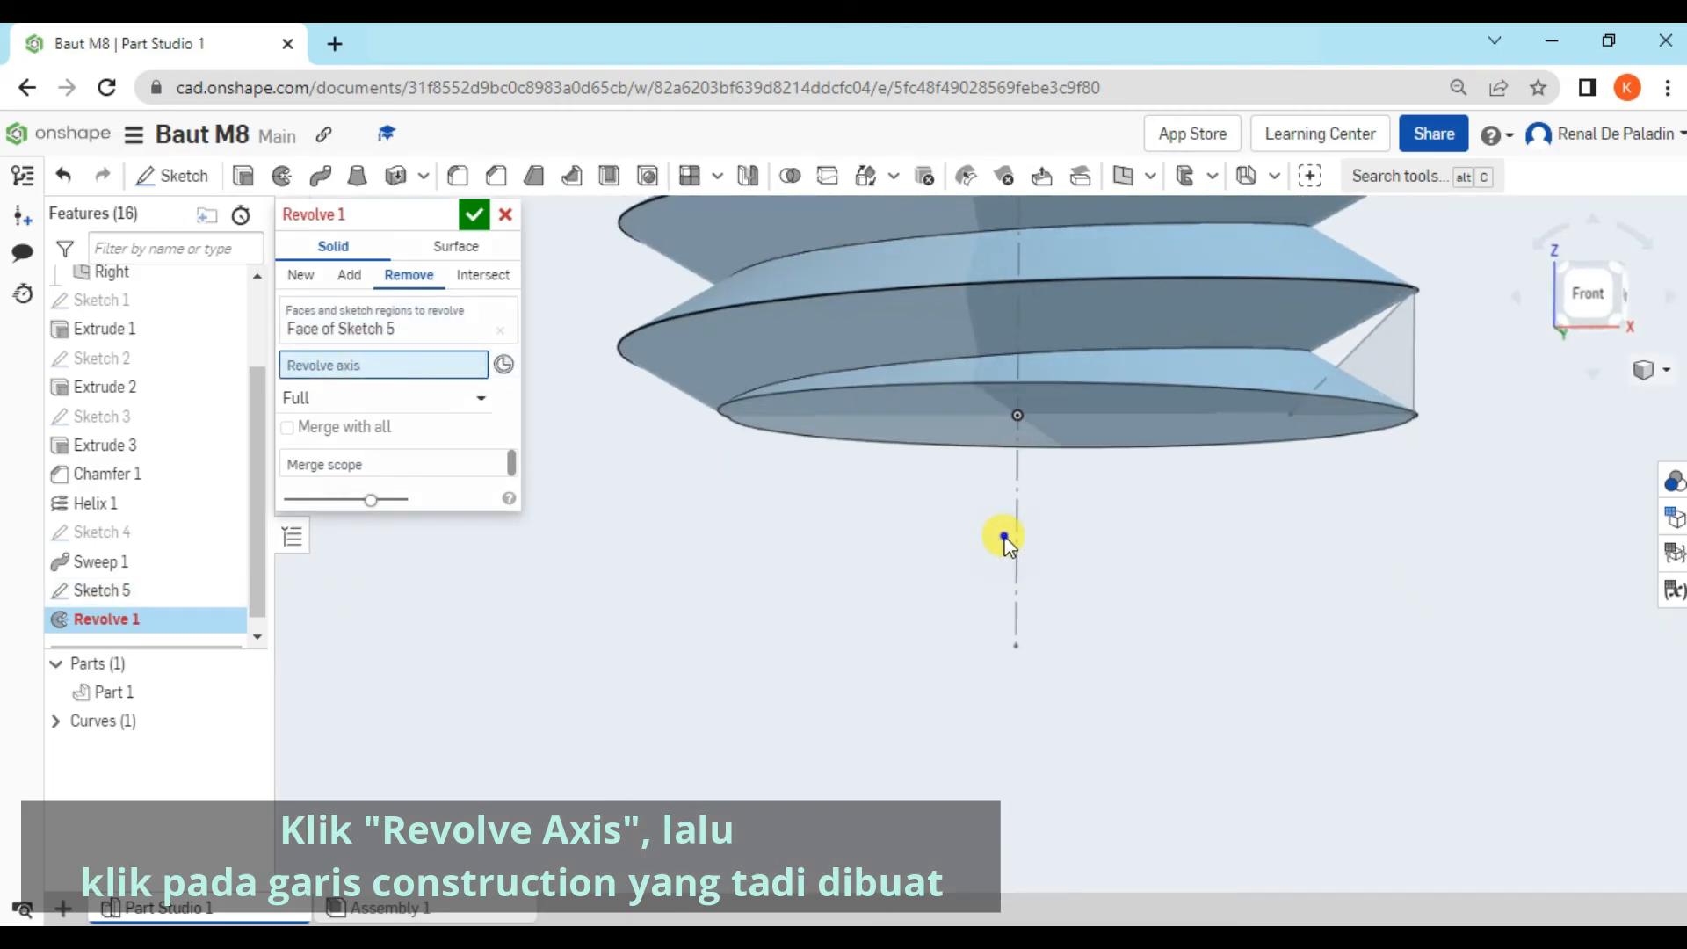
right_click(1004, 536)
left_click(1008, 500)
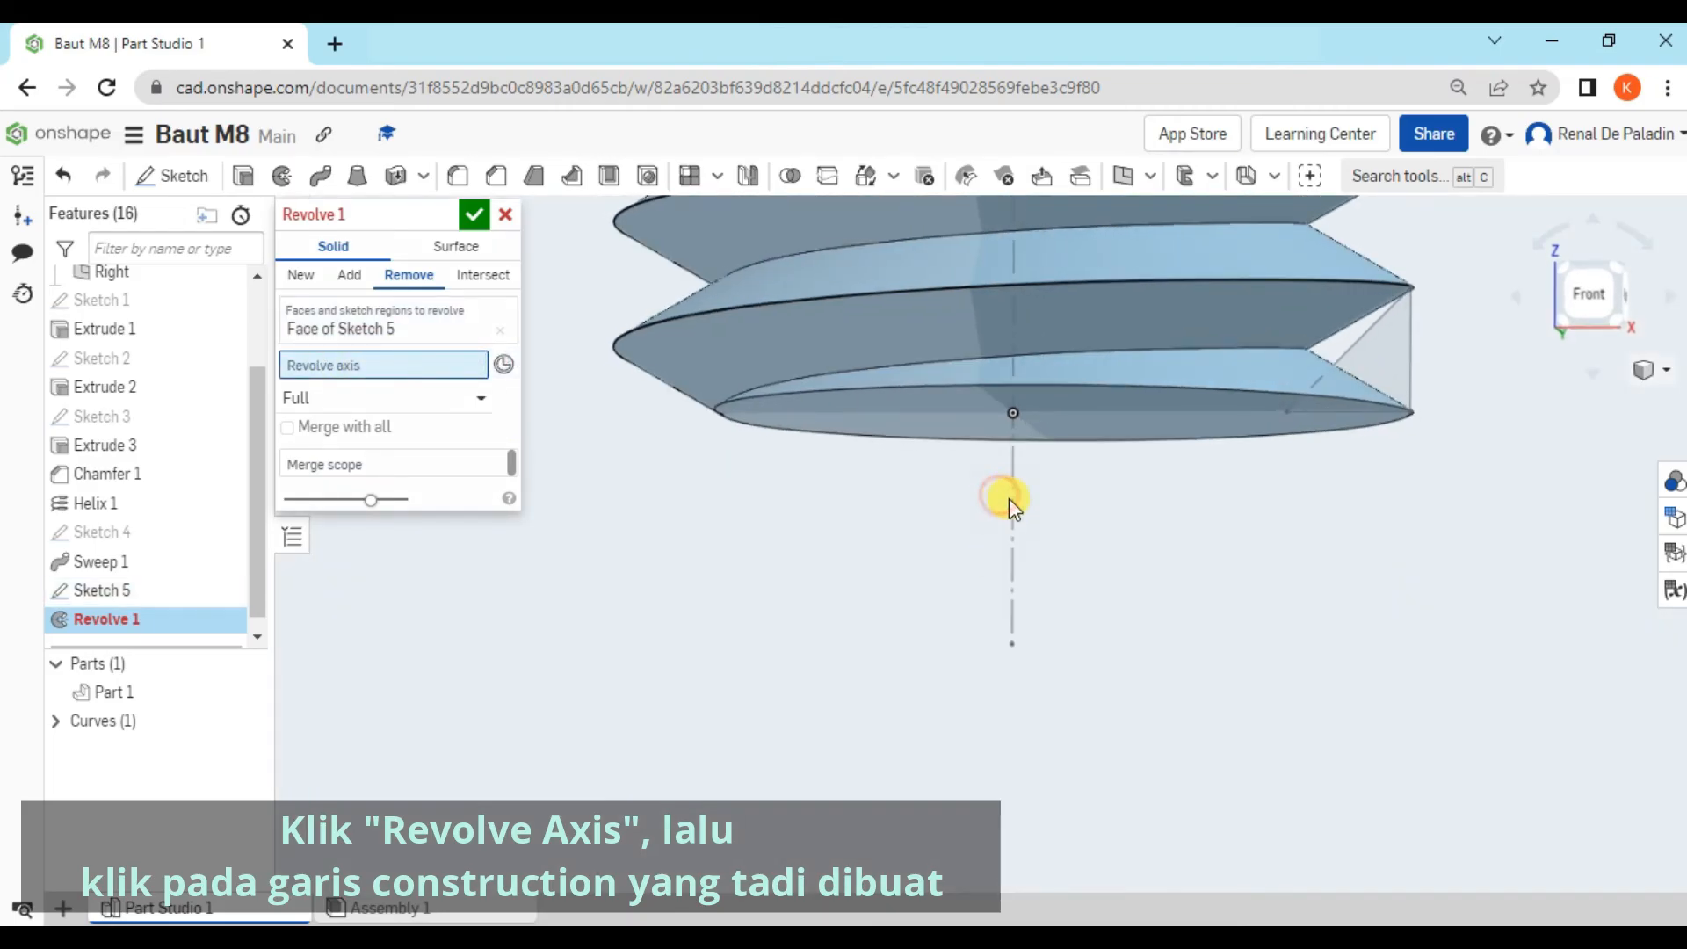
left_click(1010, 503)
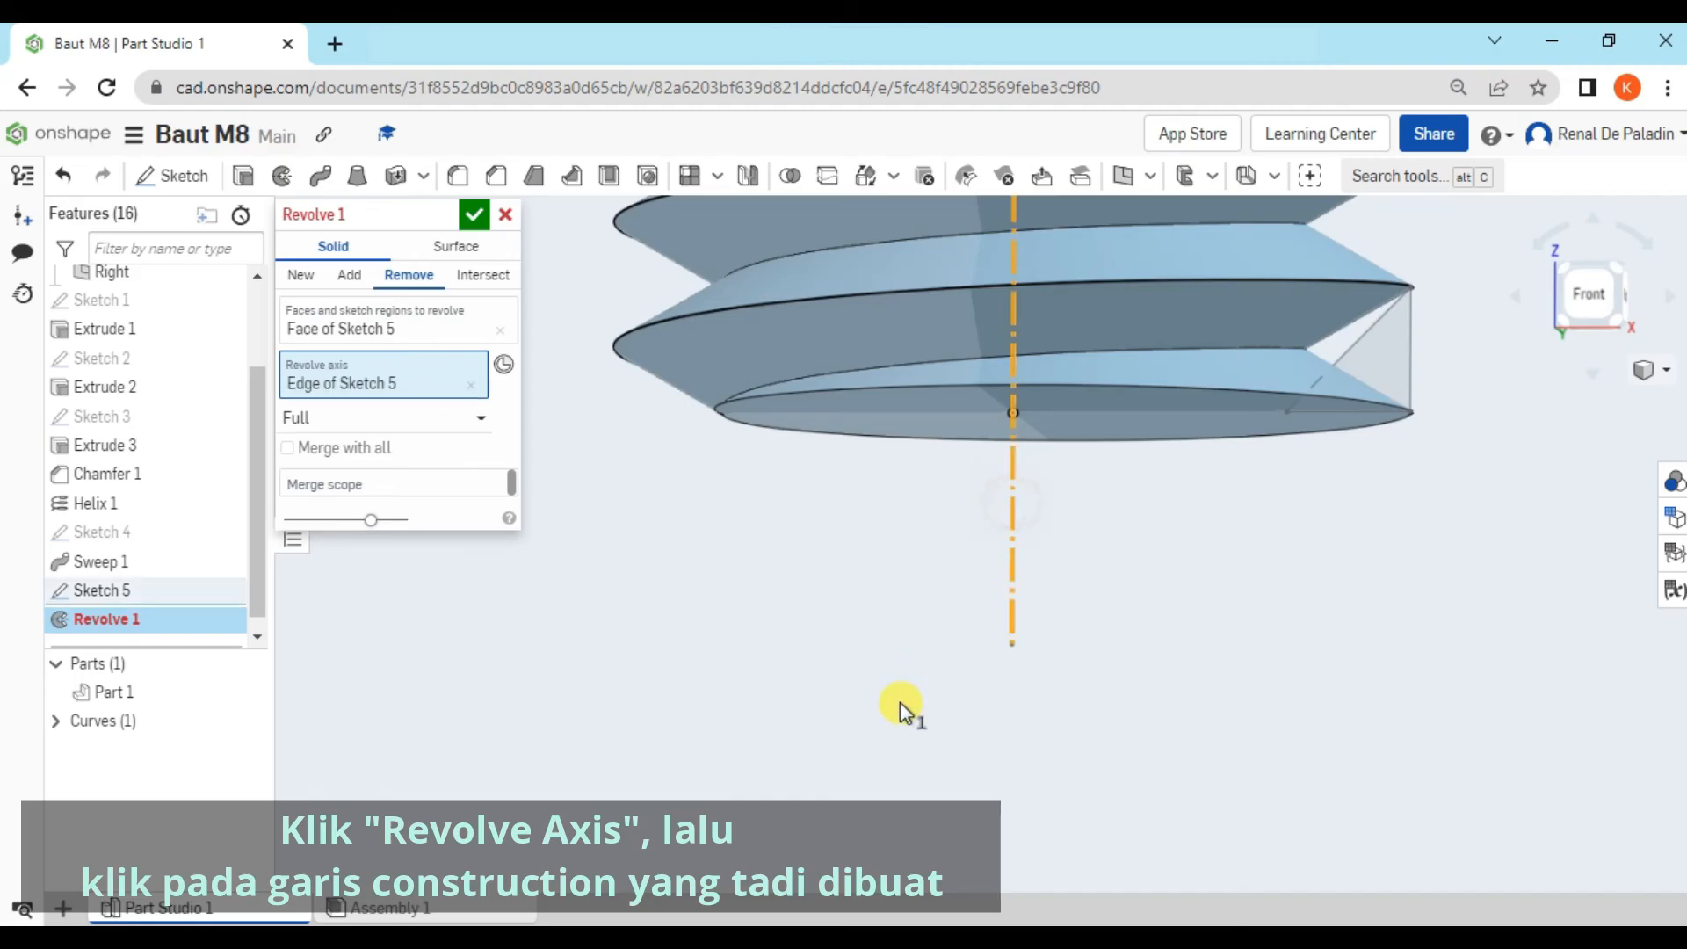
scroll(910, 619, "down", 5)
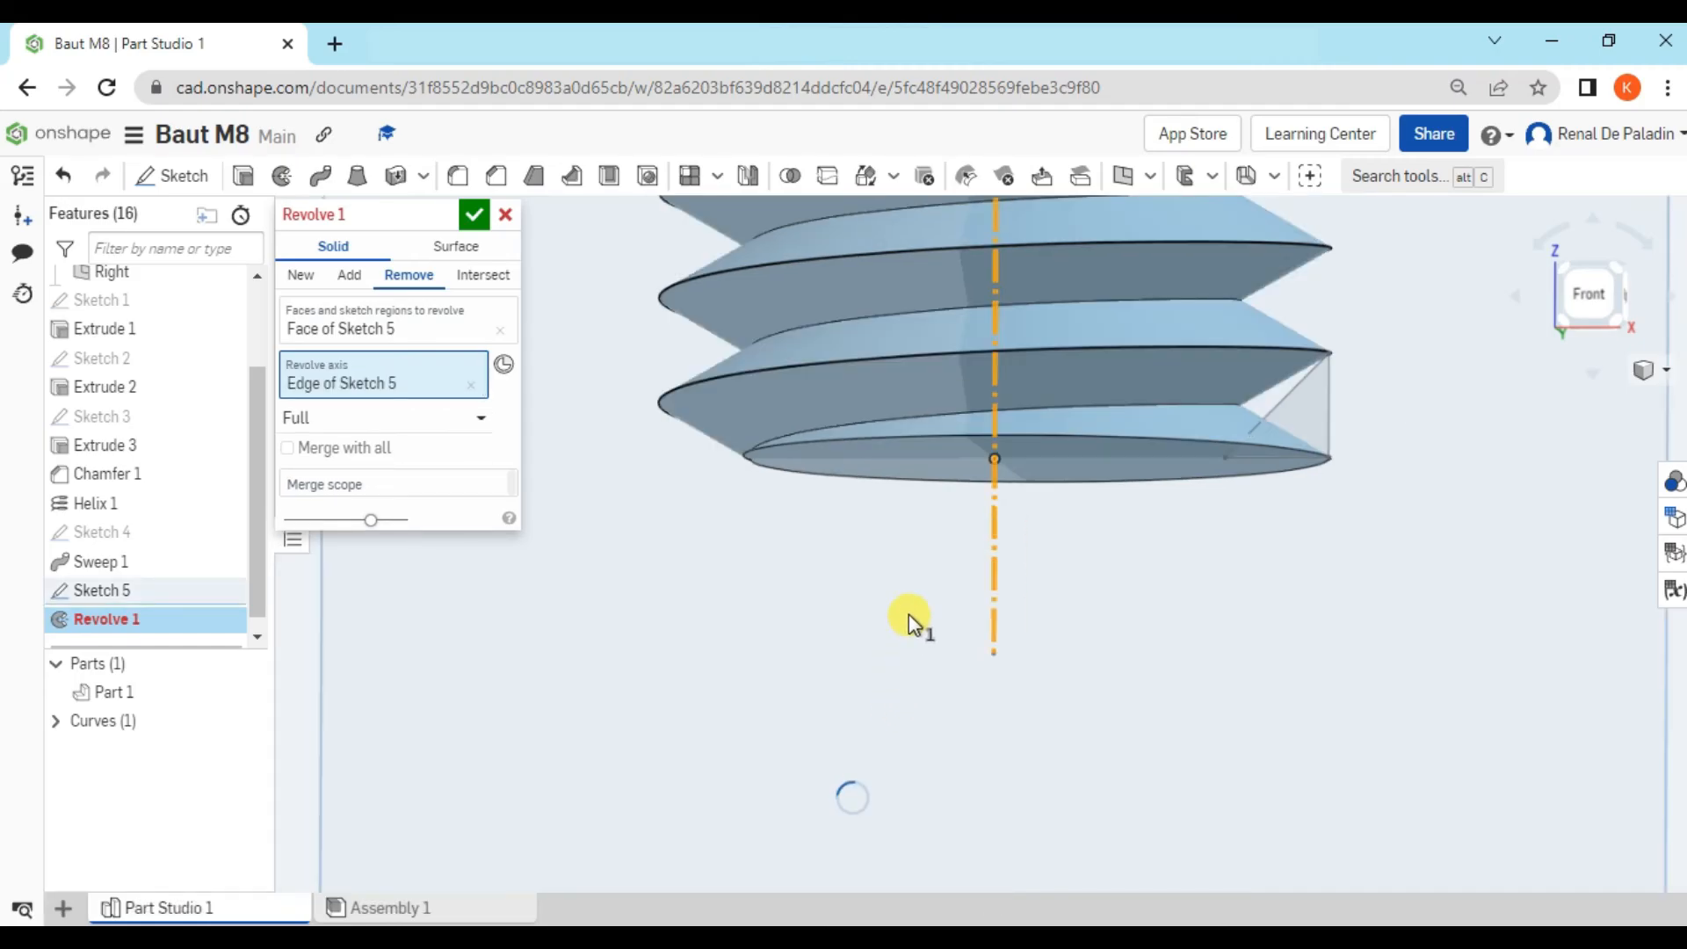
right_click_drag(931, 627, 927, 621)
left_click(1592, 299)
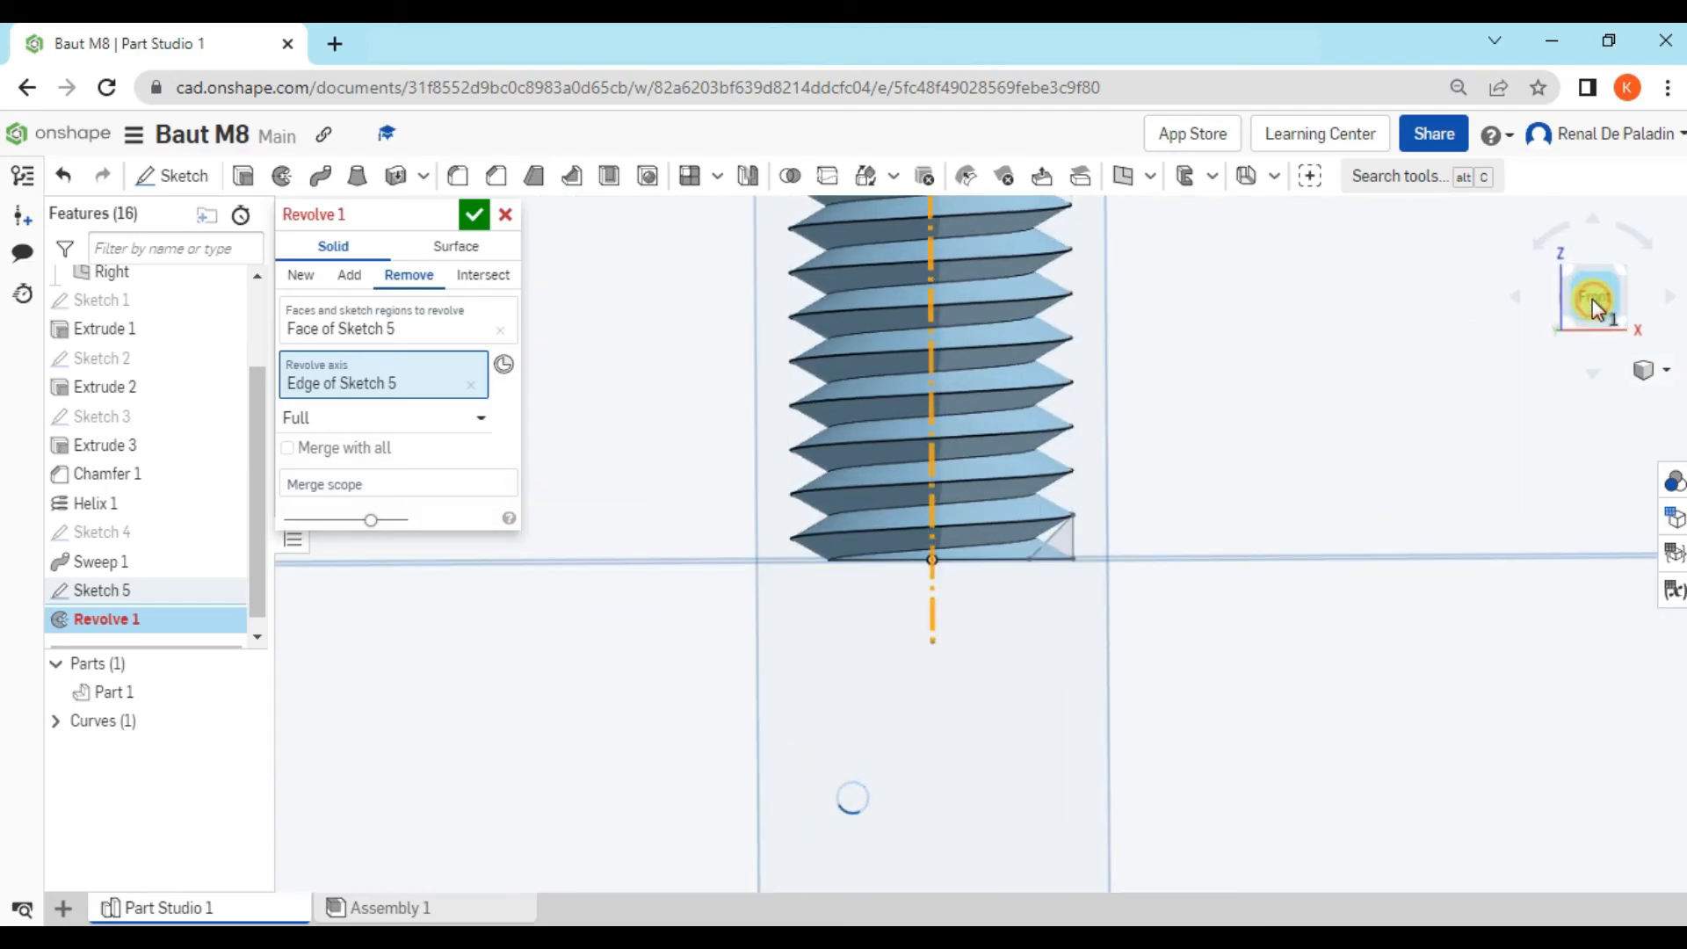
scroll(947, 526, "up", 6)
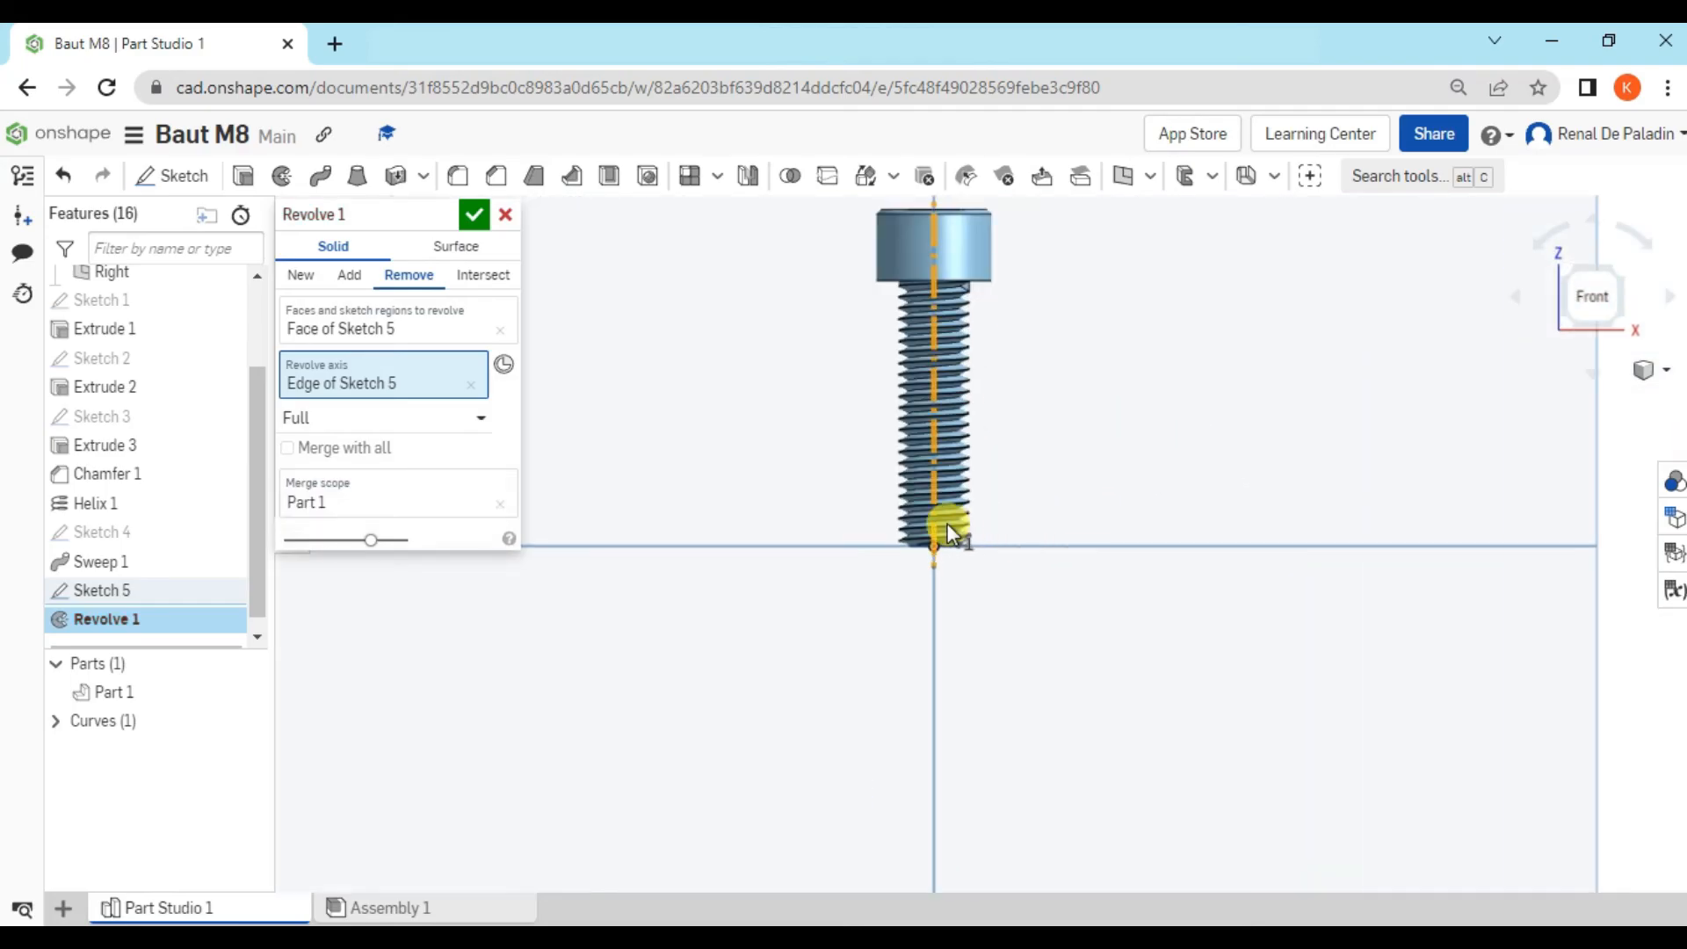
middle_click_drag(1098, 492, 1224, 380)
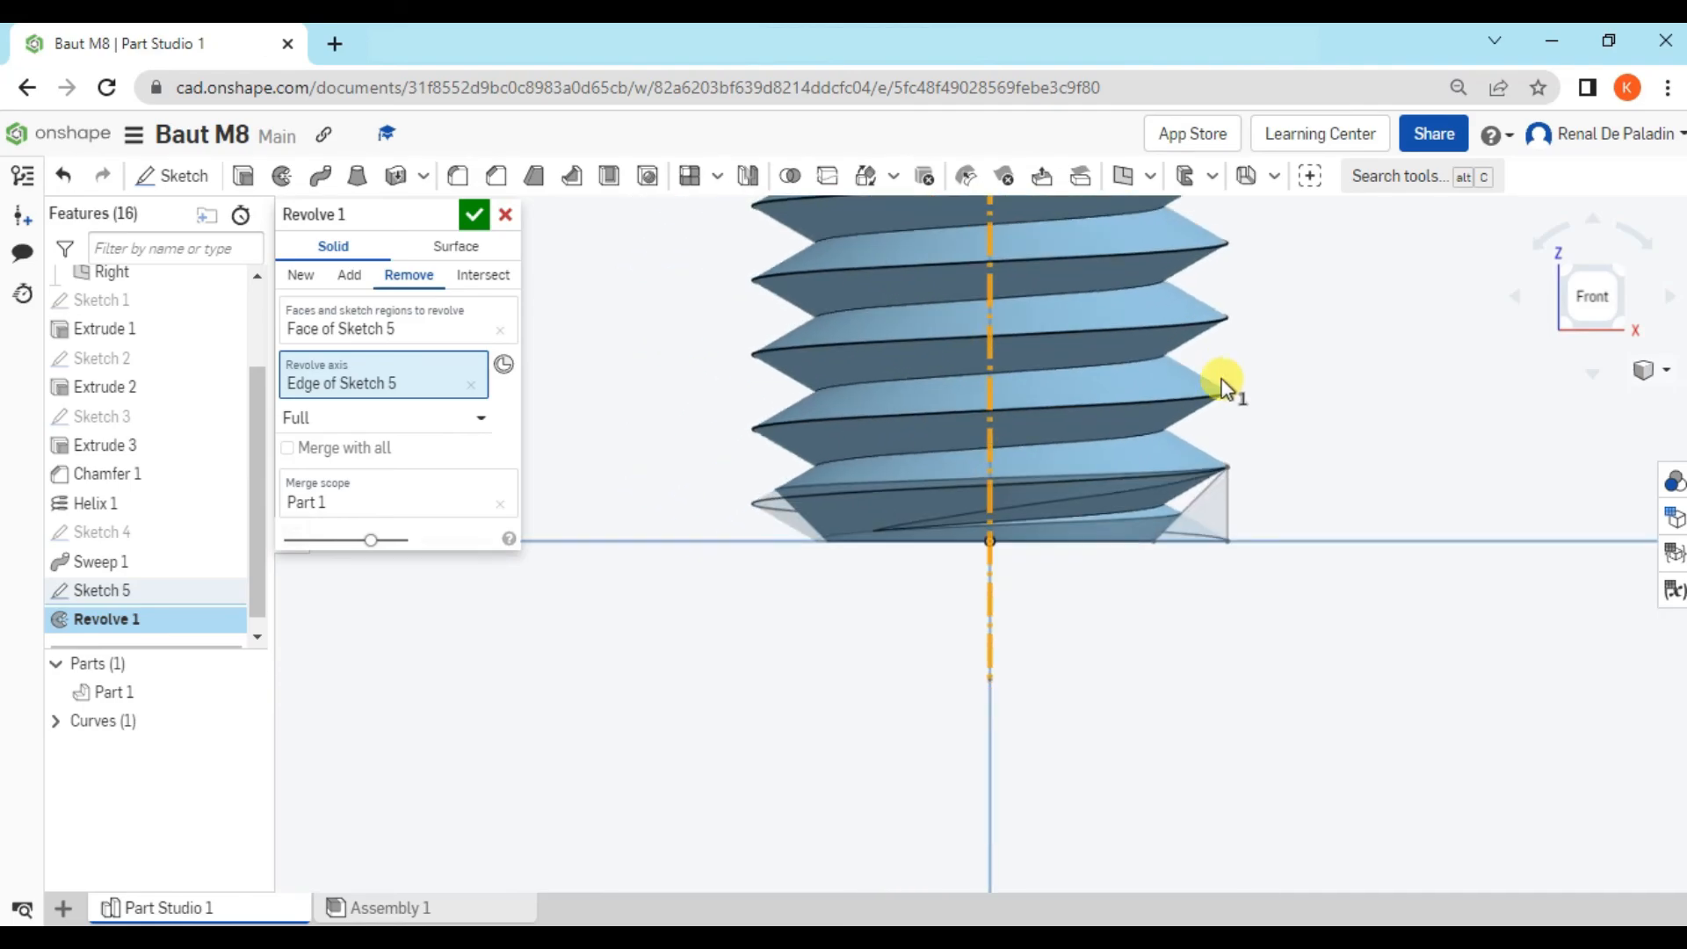
scroll(1028, 539, "up", 2)
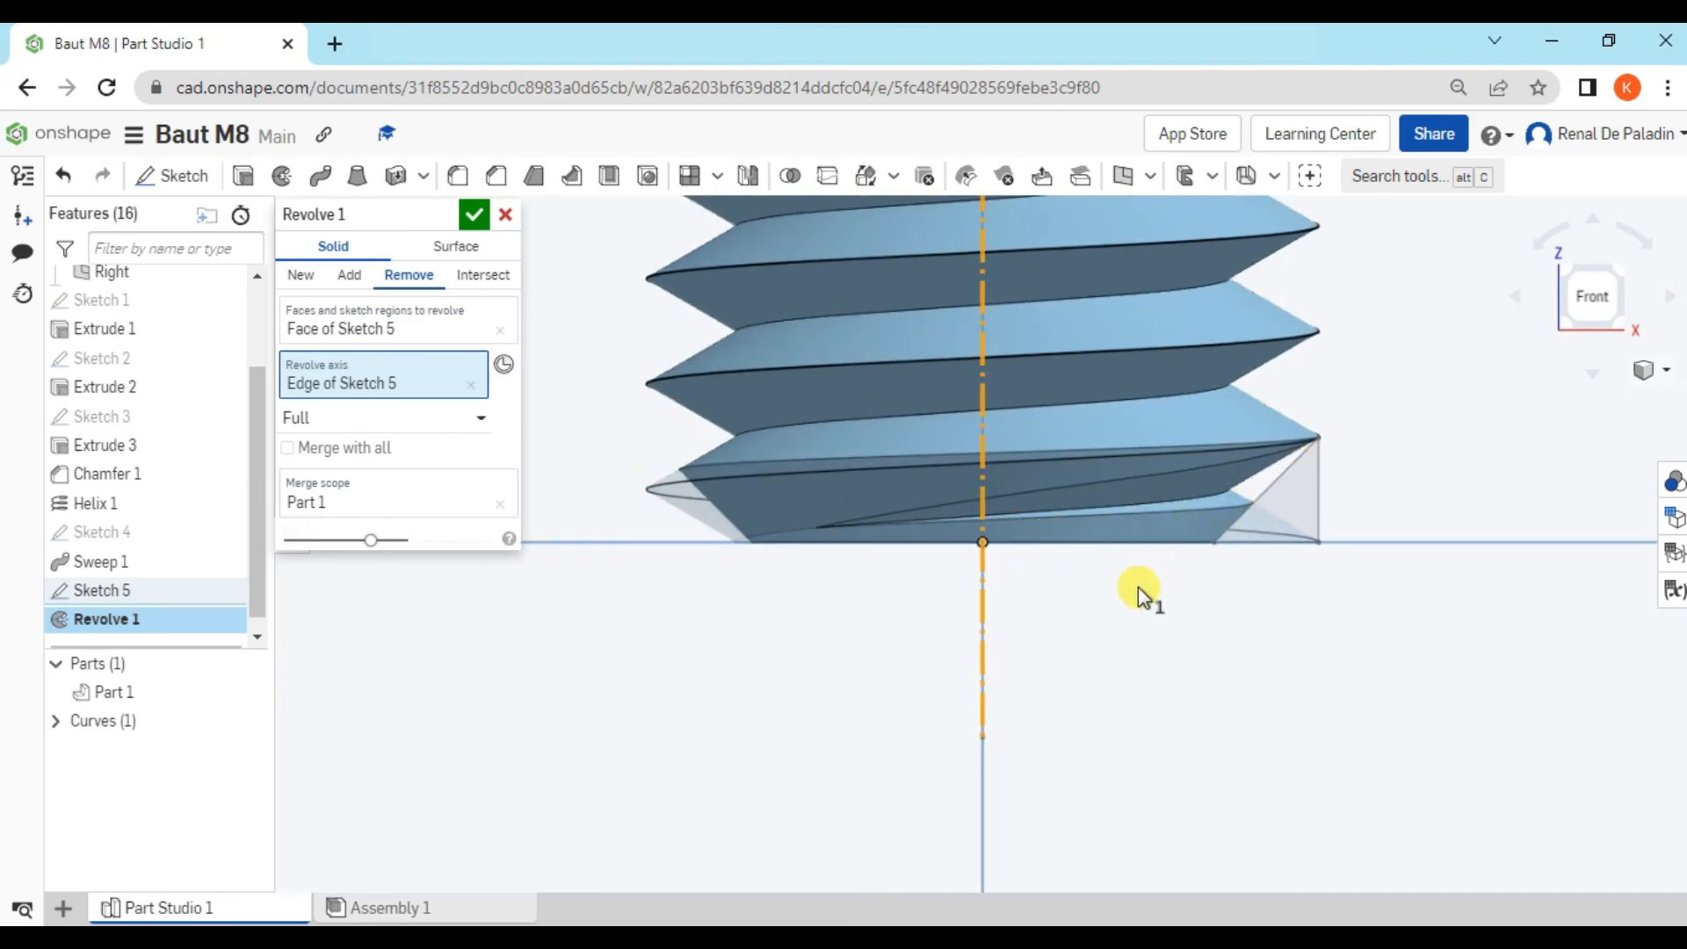
left_click(476, 214)
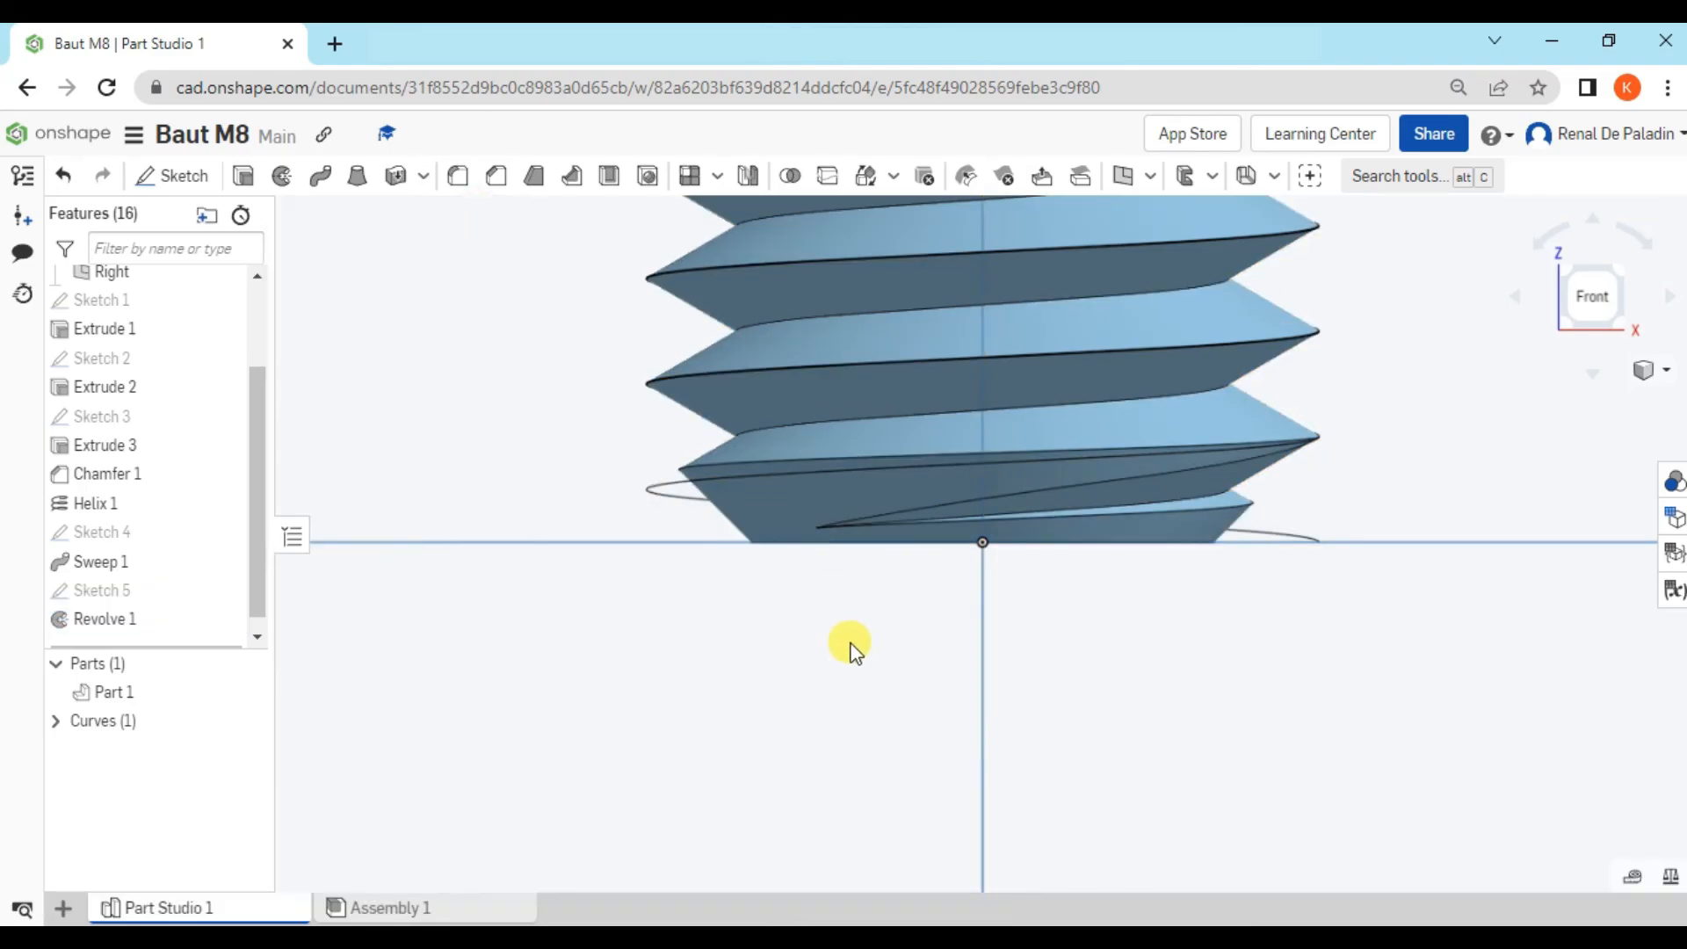
Hide the default Top, Front and Right planes and show the whole bolt in an isometric view
scroll(813, 646, "down", 4)
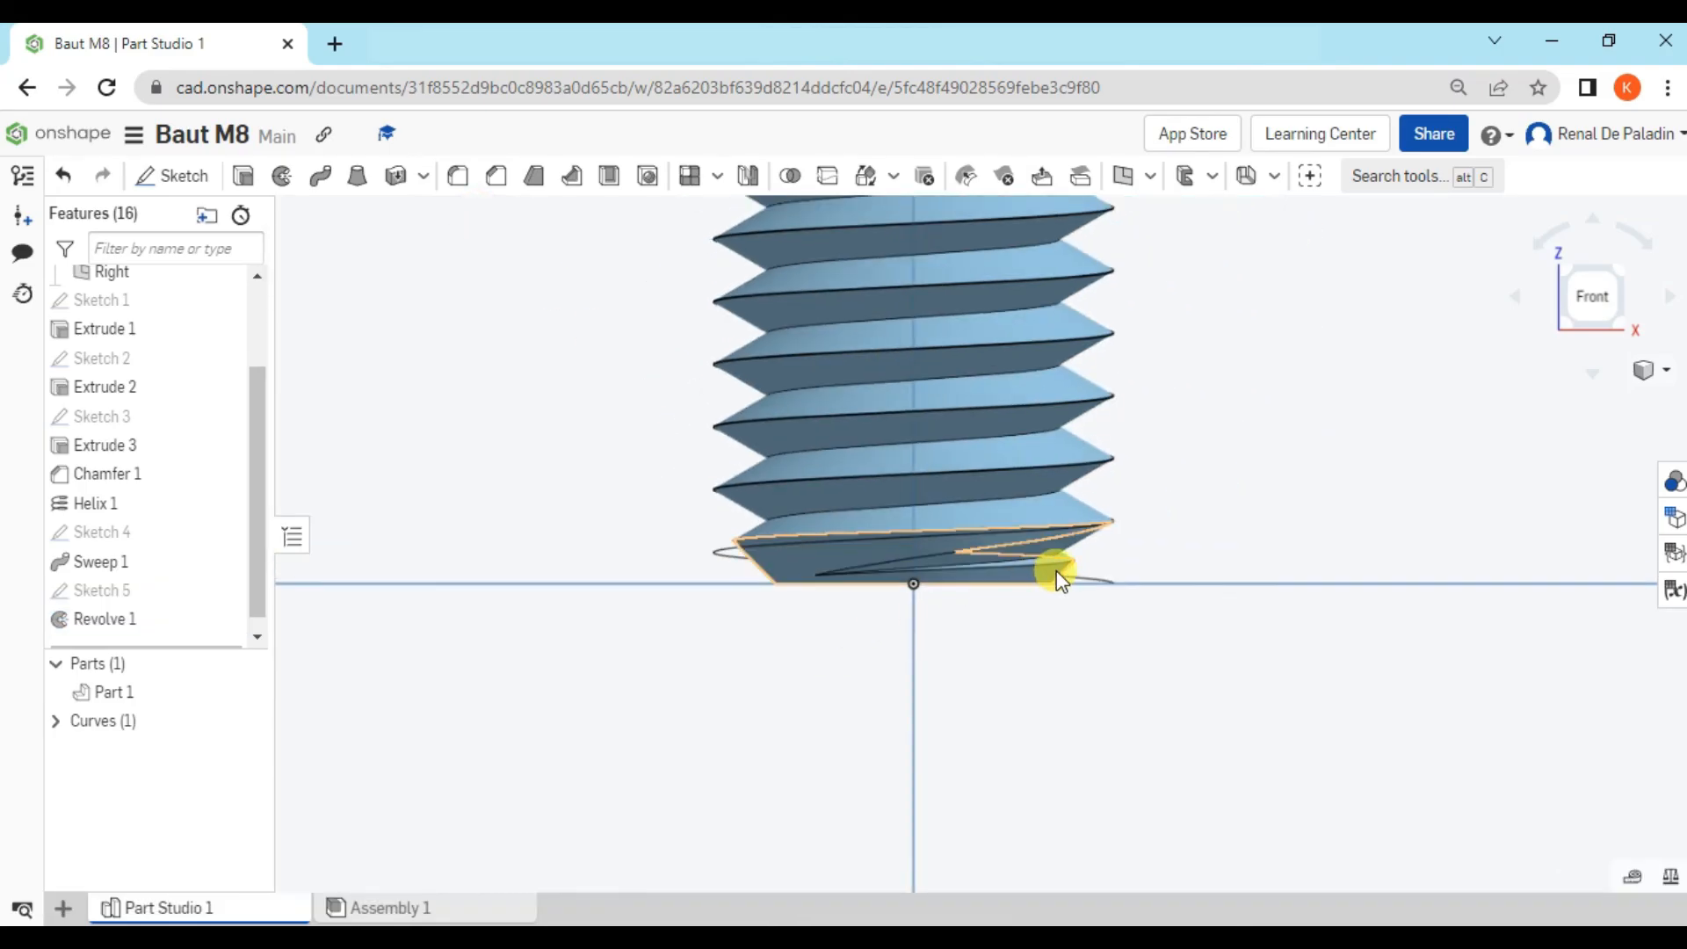
left_click(246, 718)
scroll(1099, 478, "down", 5)
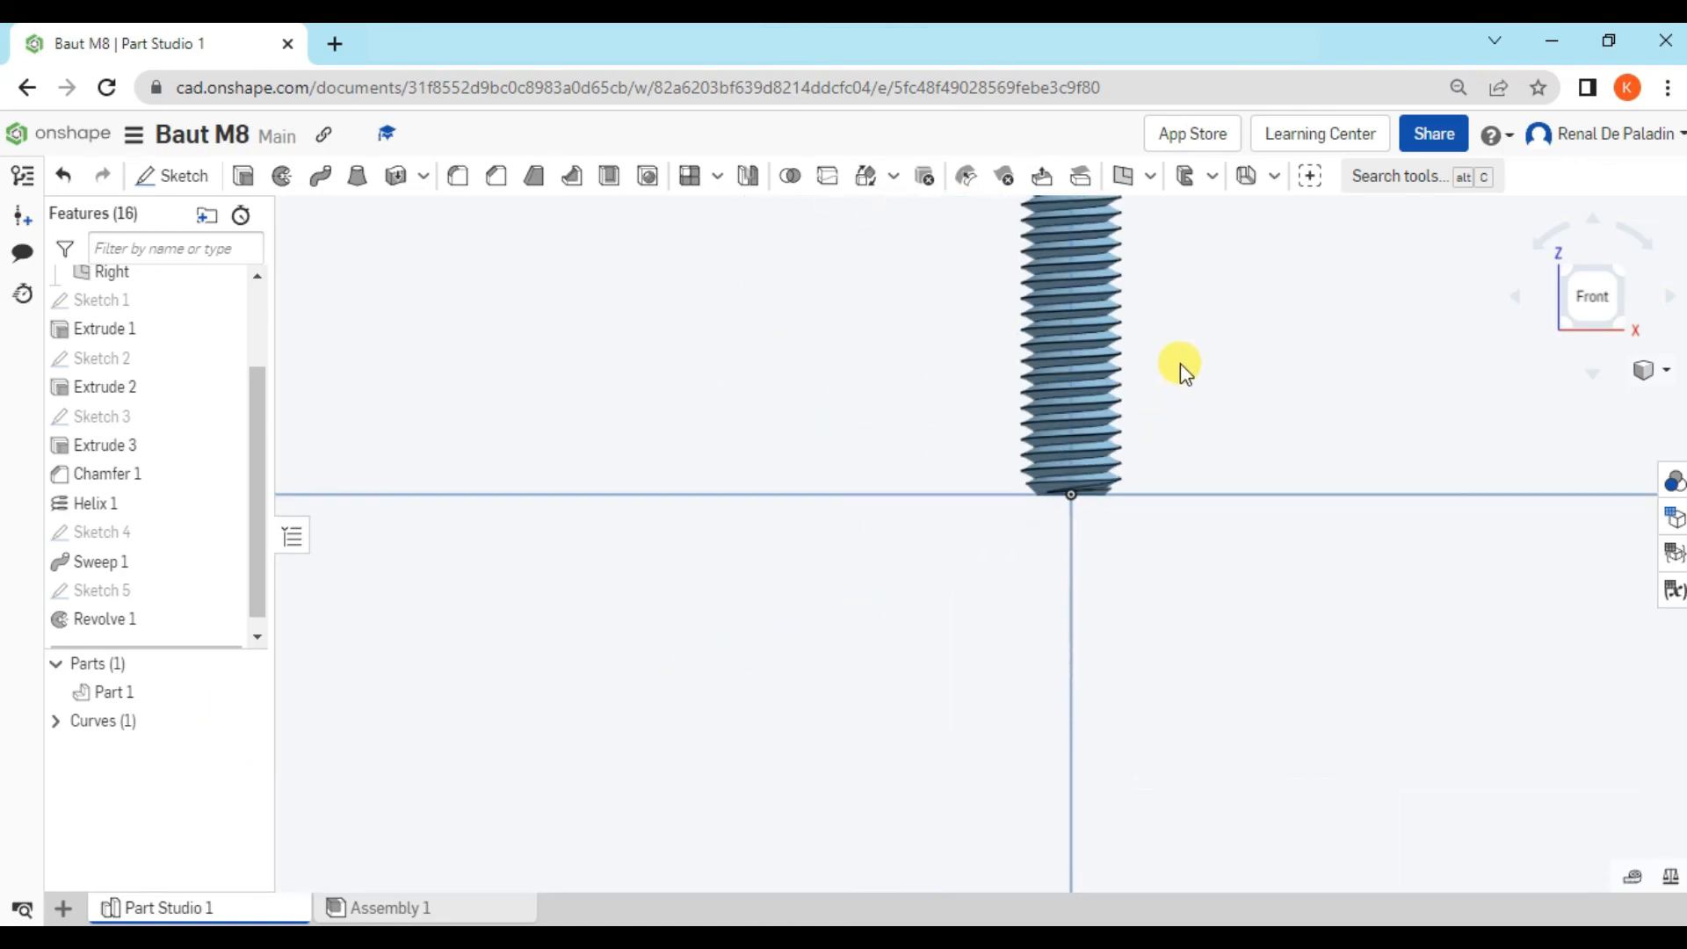
middle_click_drag(1224, 350, 1174, 529)
left_click(1626, 281)
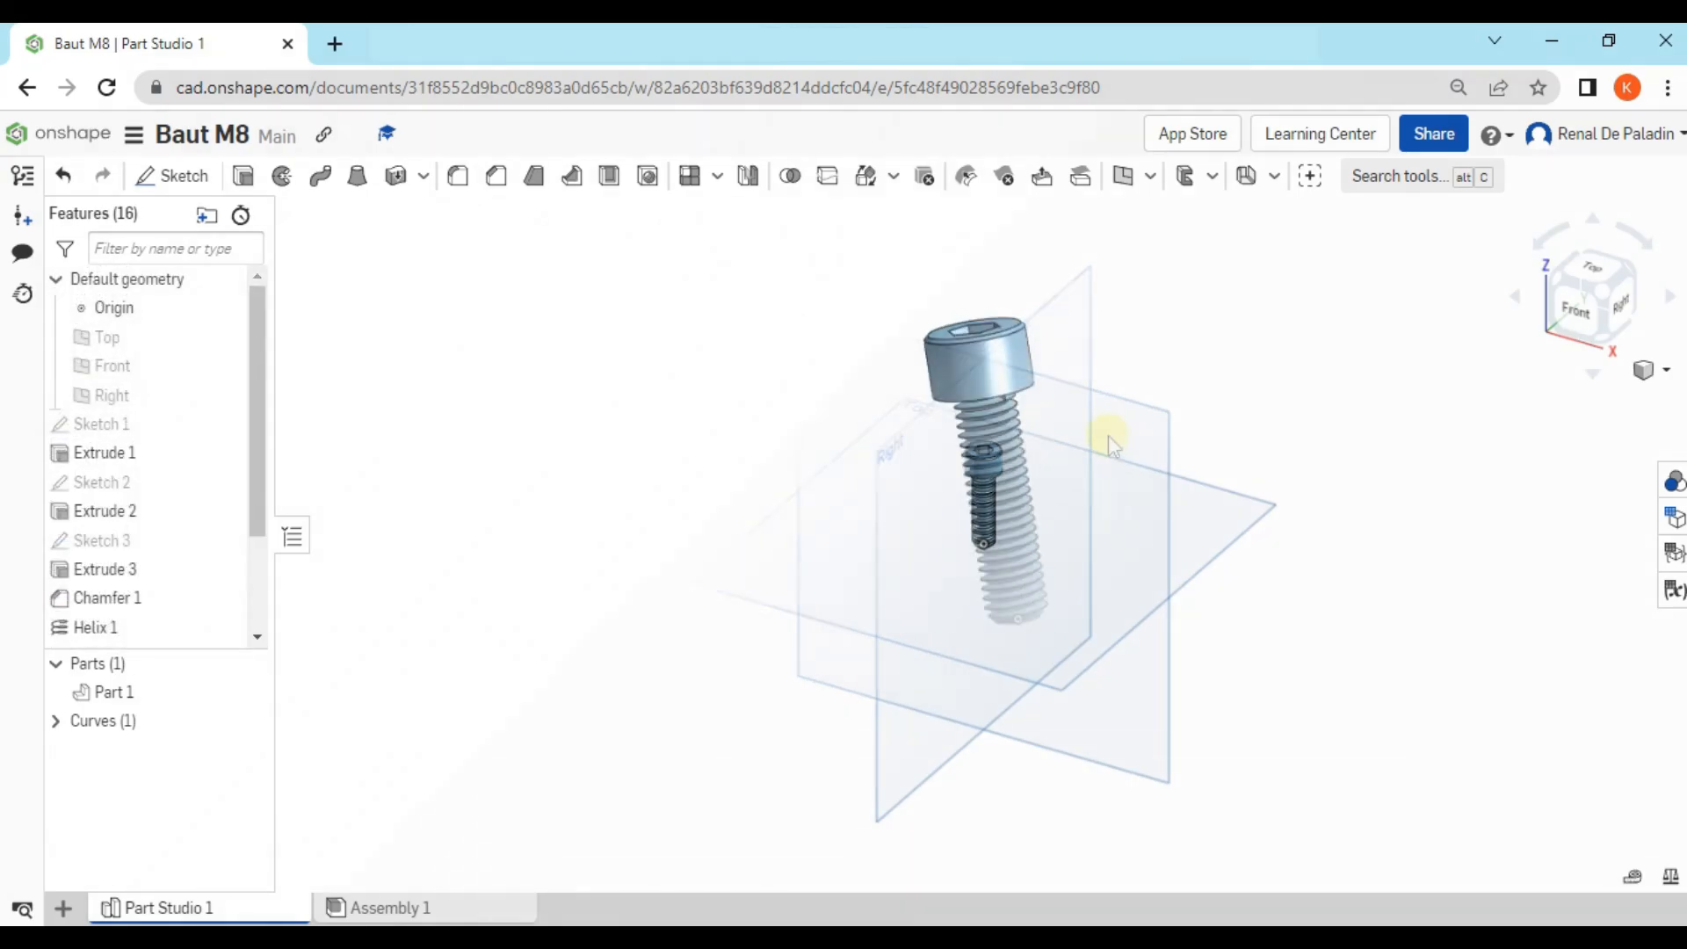
Examine the finished bolt from several sides, checking the bevelled thread end and the socket head, and return to an isometric view
right_click_drag(1109, 437, 1017, 448)
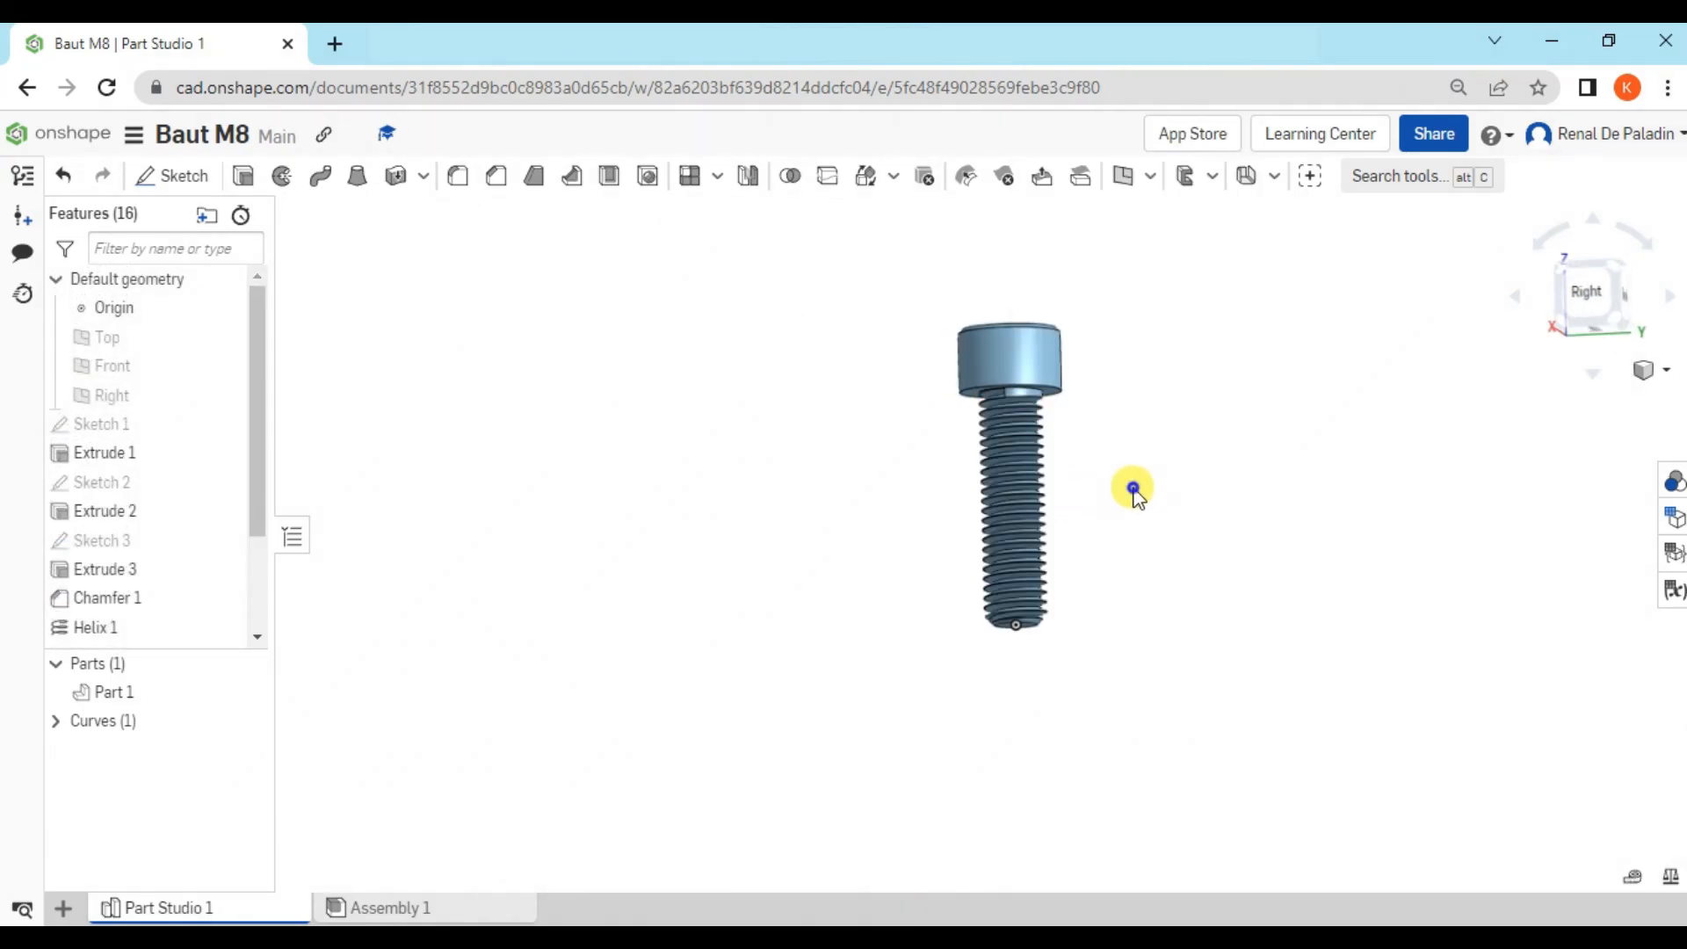
right_click_drag(1131, 487, 1222, 524)
left_click(1549, 299)
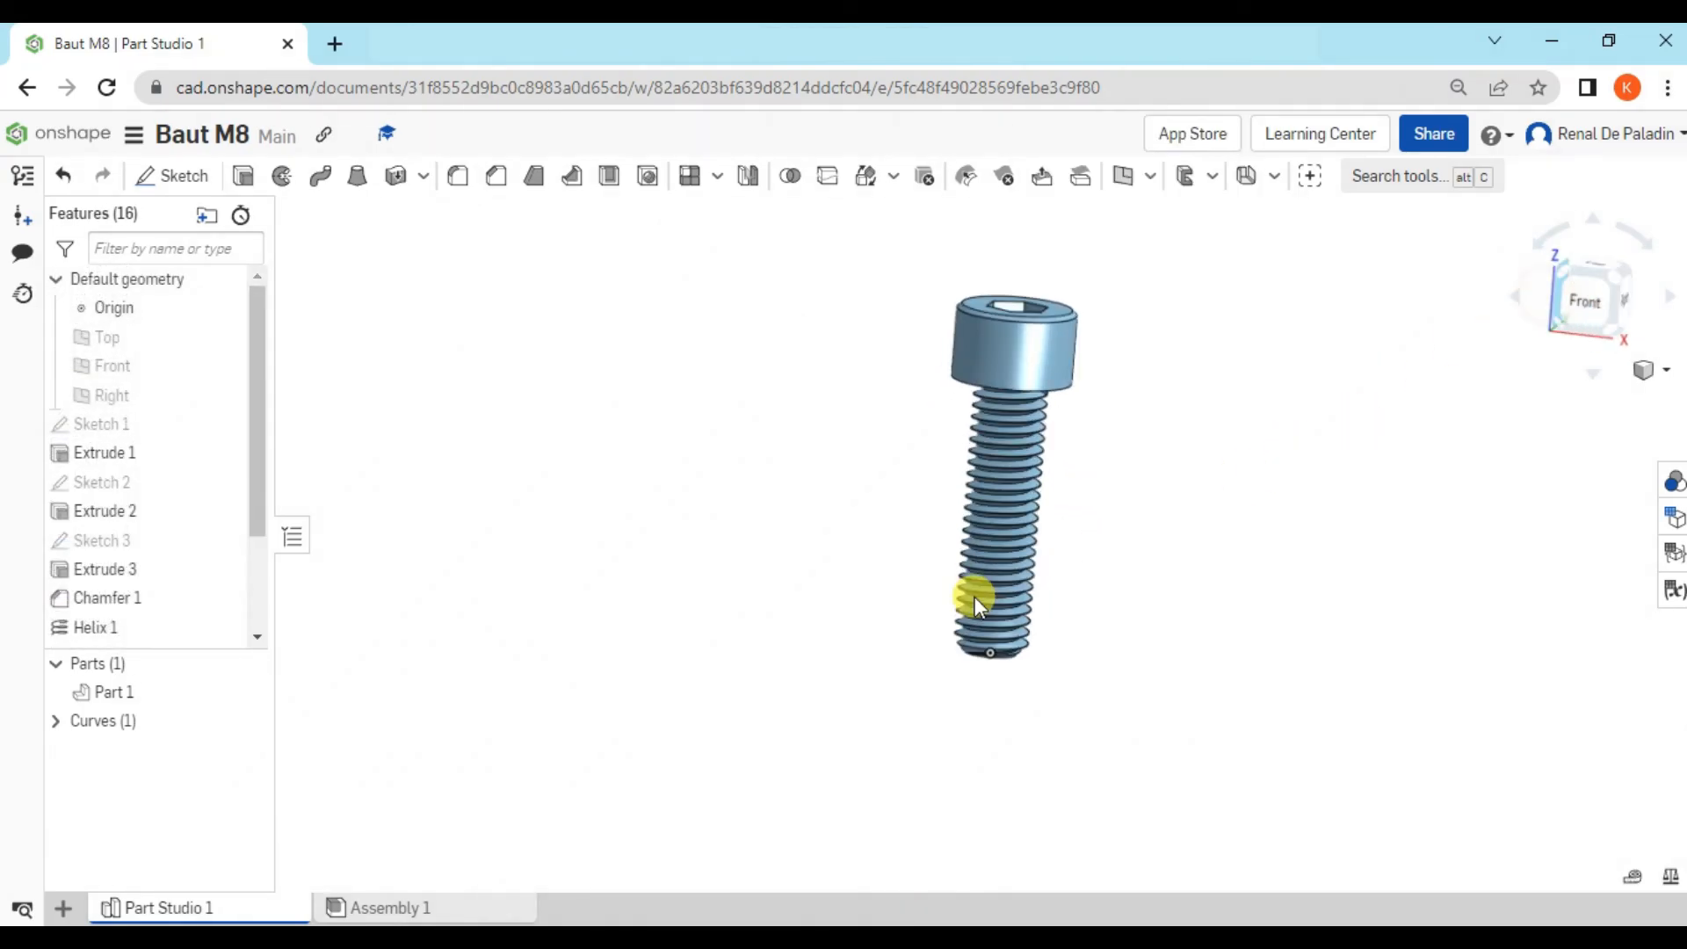
middle_click_drag(1089, 606, 1097, 400)
scroll(1032, 572, "up", 3)
scroll(1032, 573, "up", 2)
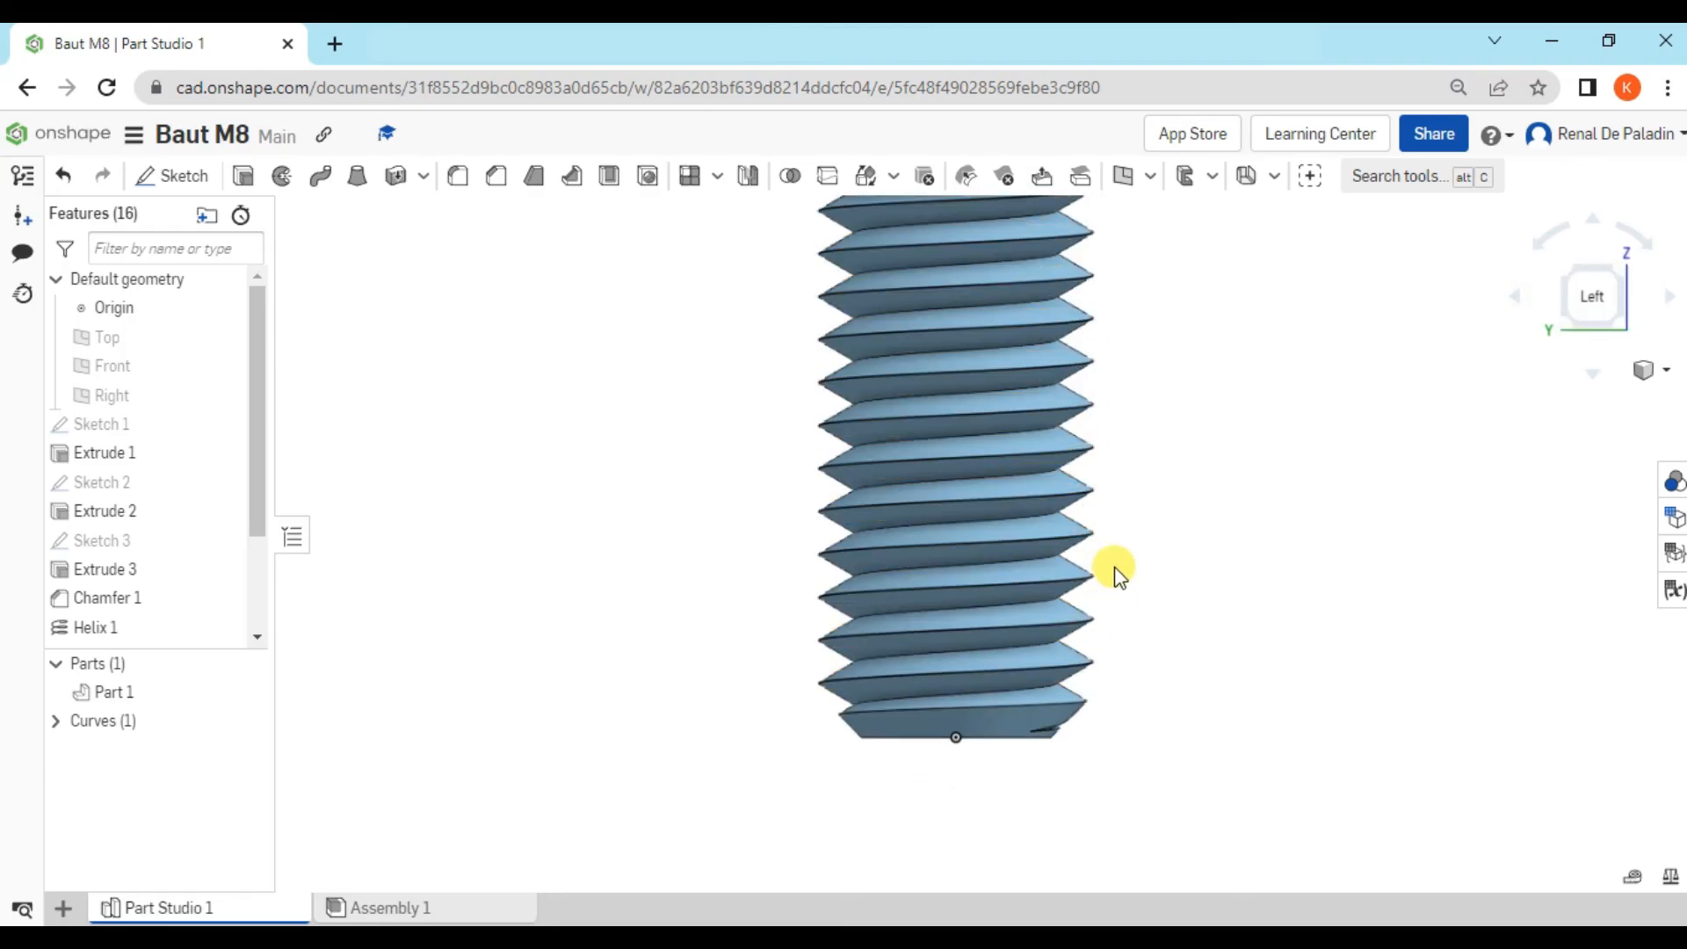
middle_click_drag(1114, 569, 1164, 422)
right_click_drag(1178, 528, 1581, 281)
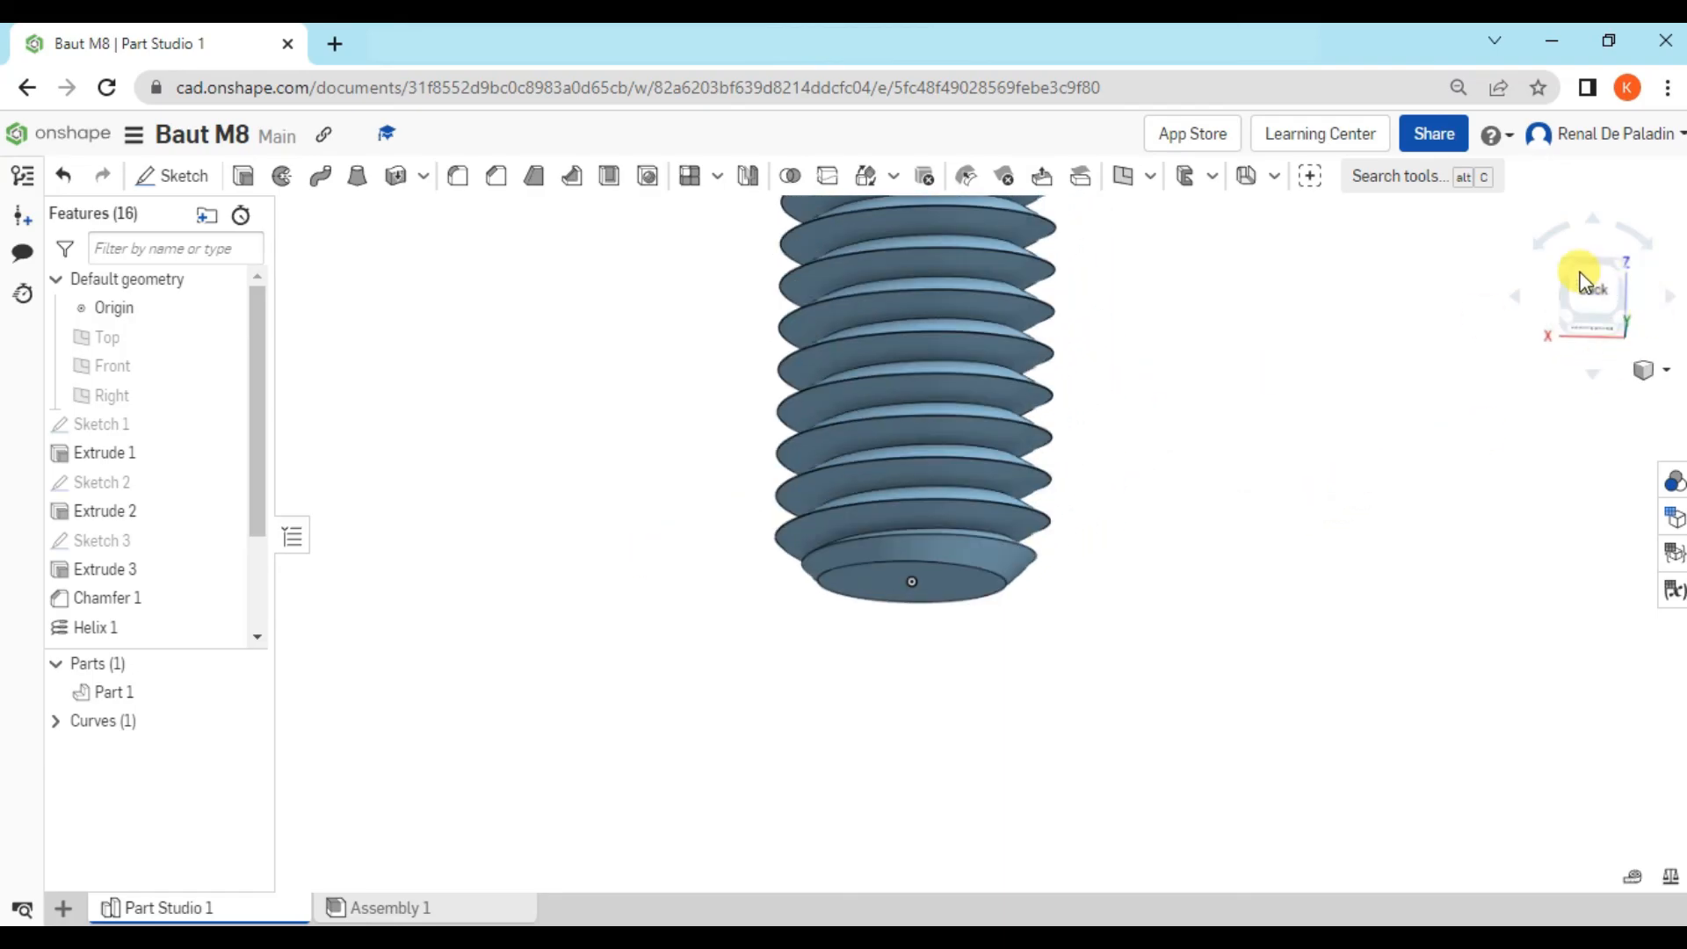
left_click(1567, 281)
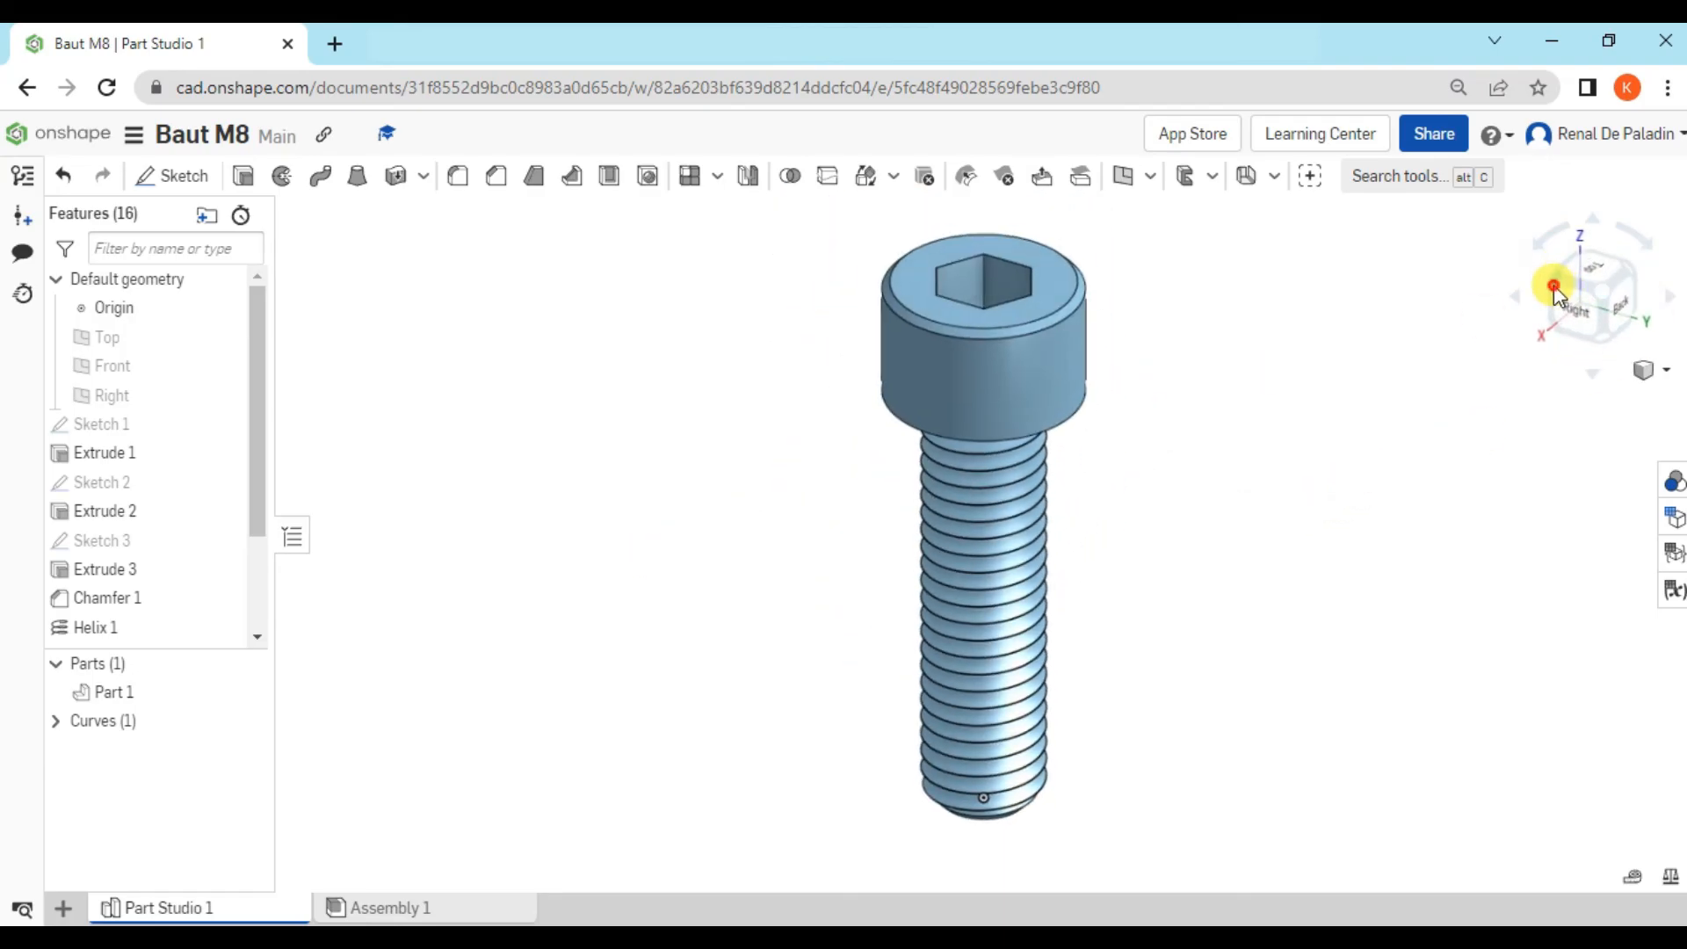
right_click_drag(1230, 465, 1526, 352)
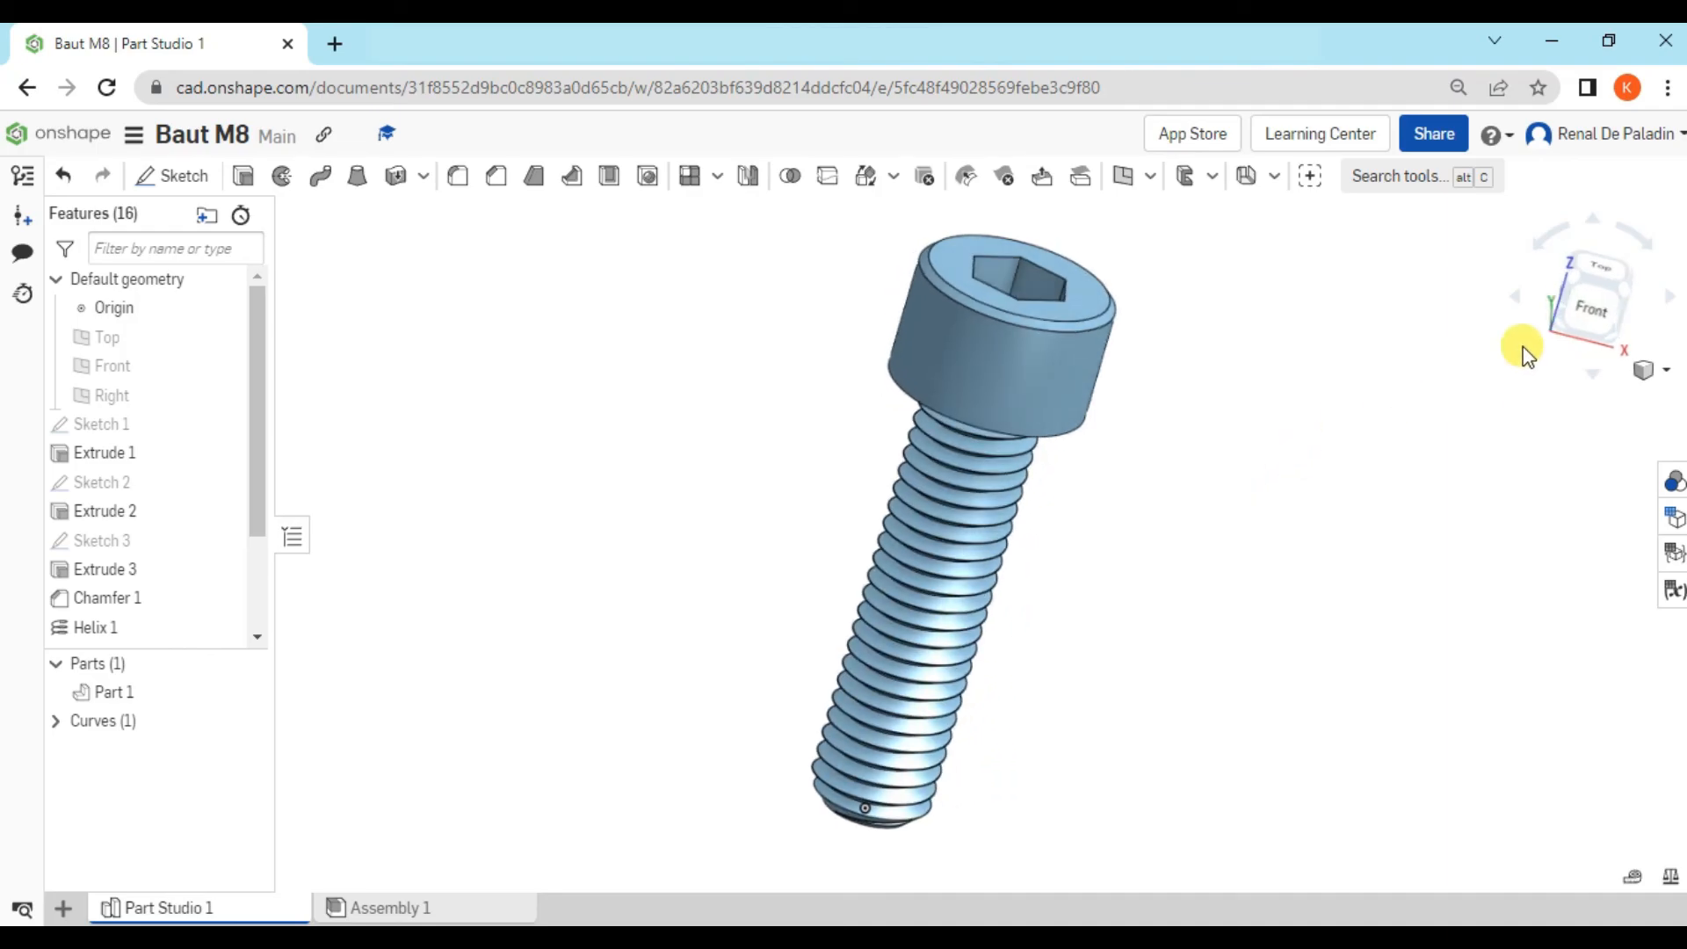
left_click(1617, 307)
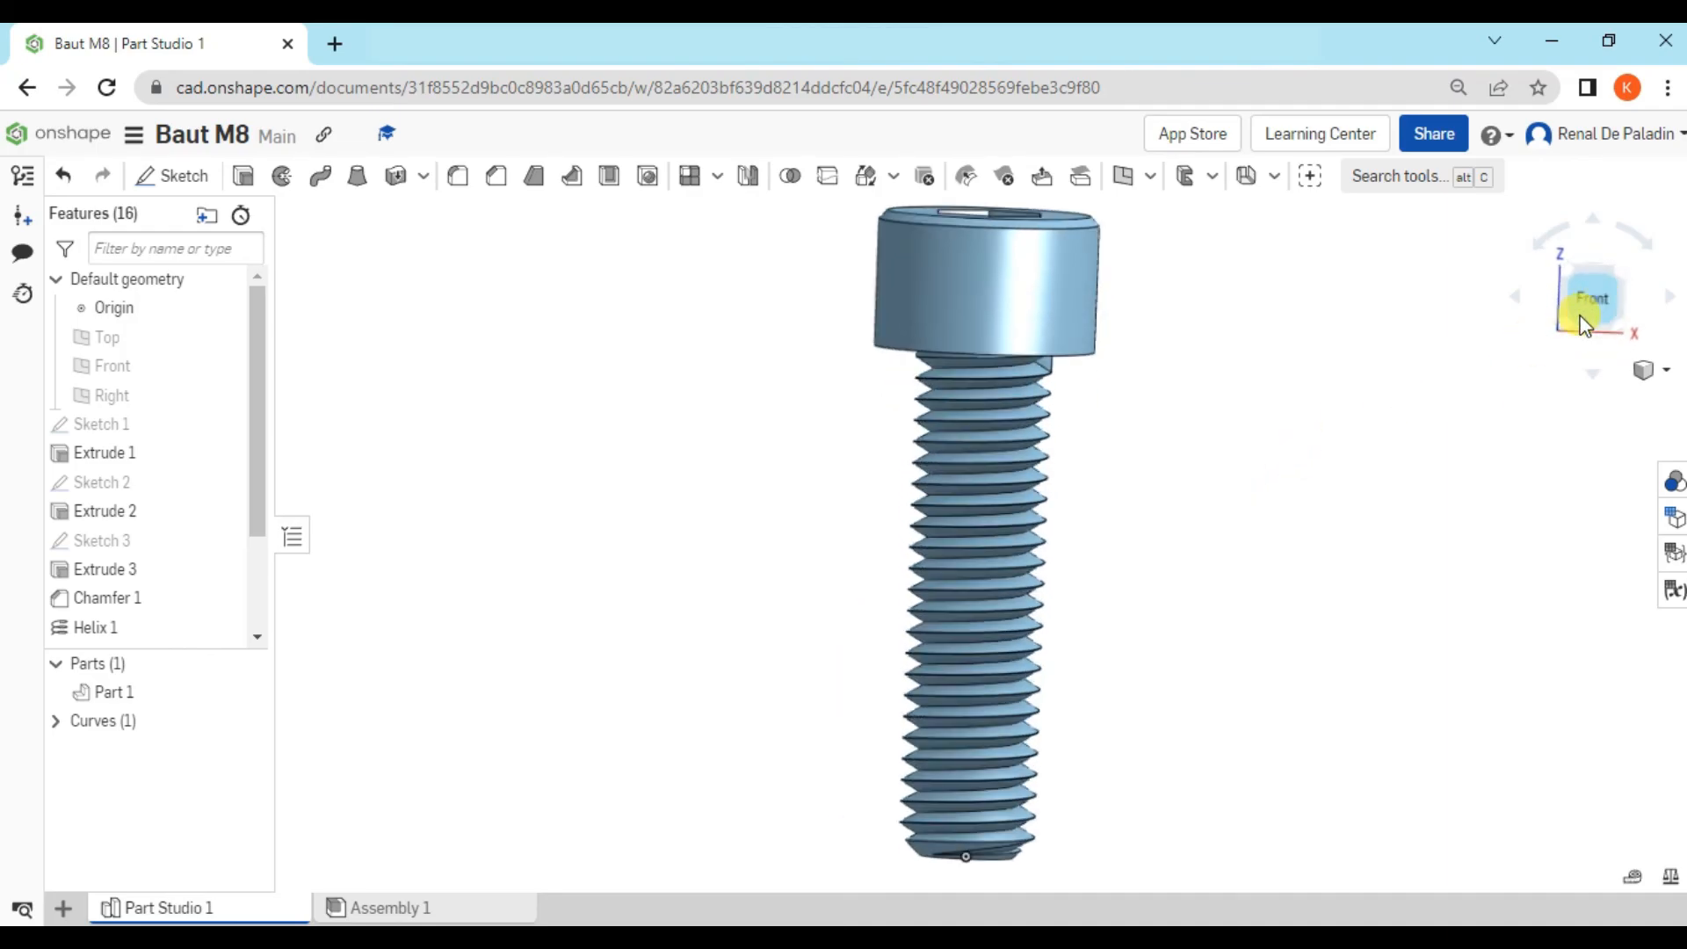
left_click(1609, 266)
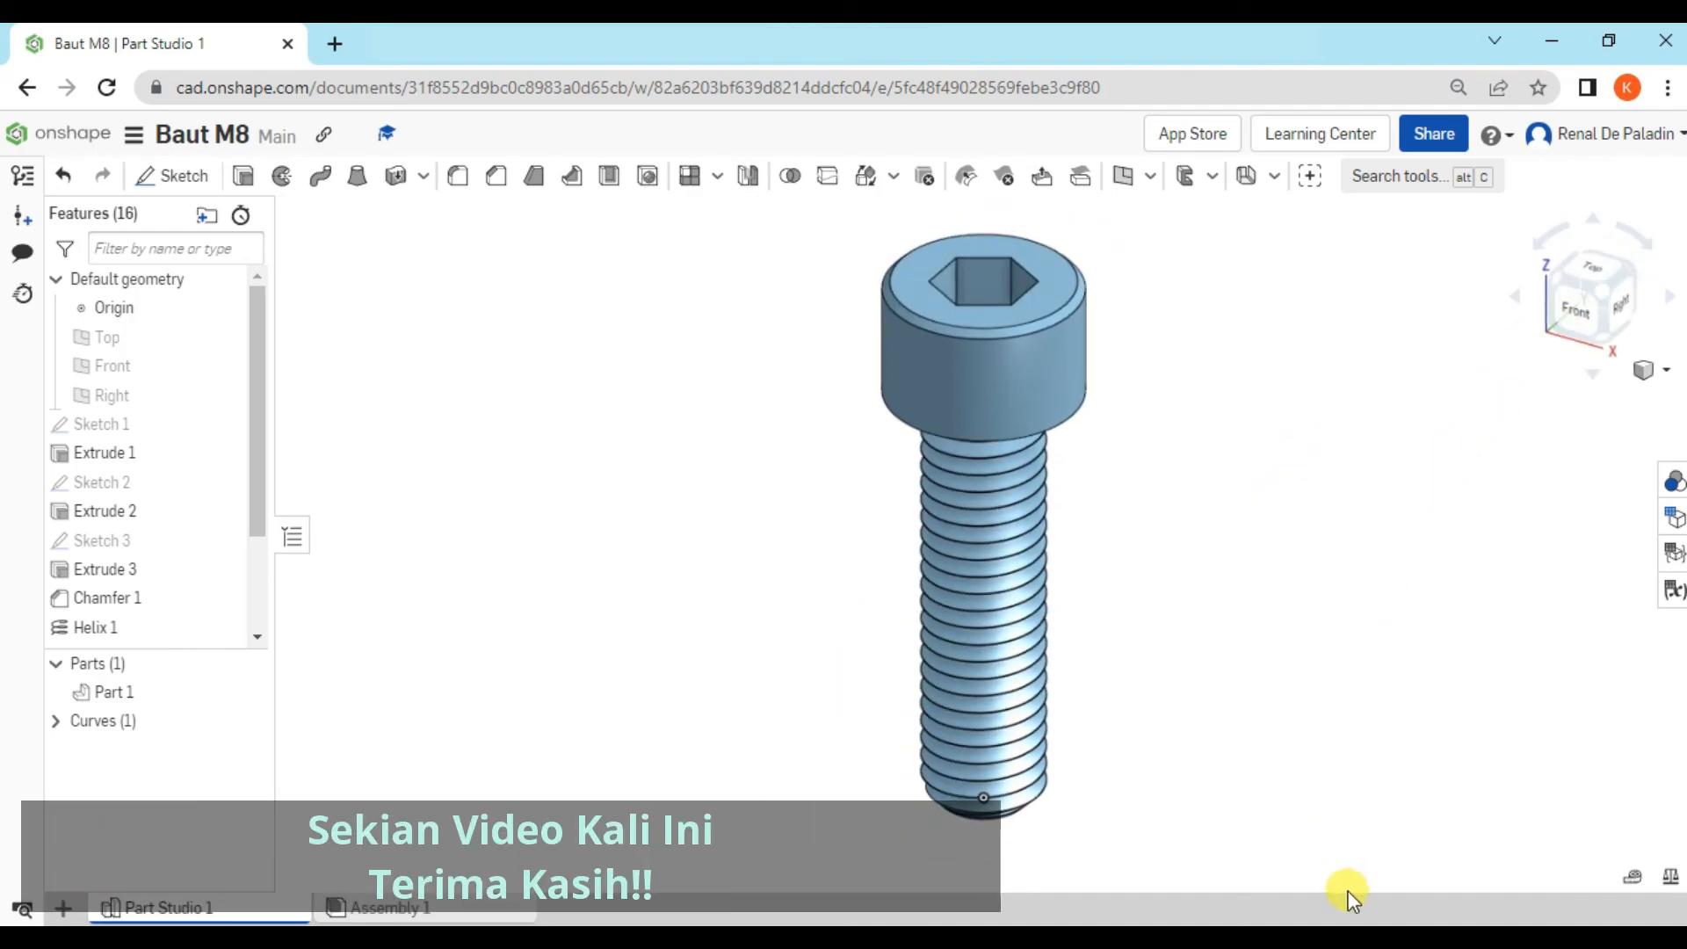